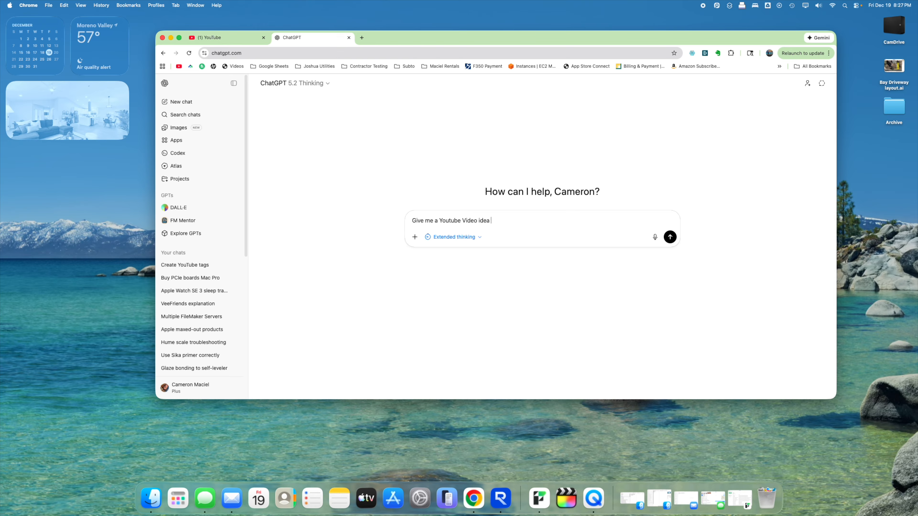
- Ask ChatGPT for a simple, beginner-level one-hour FileMaker YouTube video idea
type("ker ")
type("something about ")
type("1 hour long")
type(" creating ")
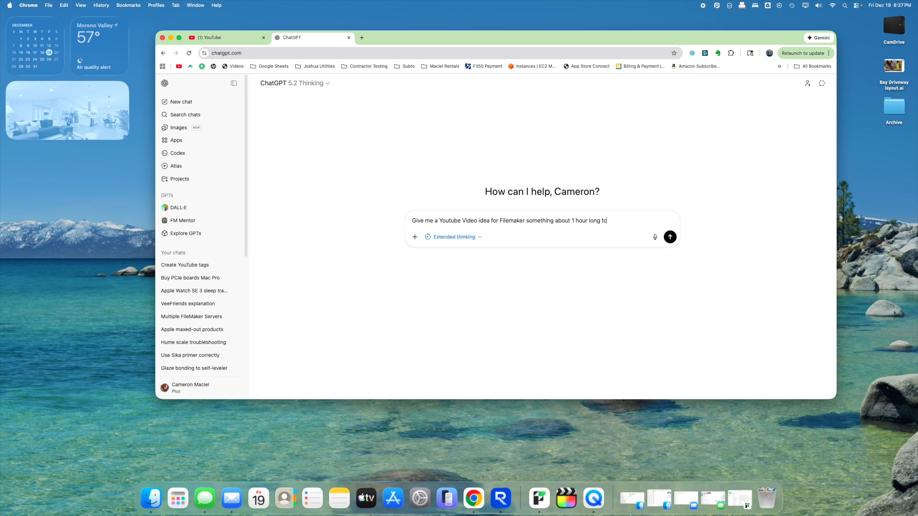
type("a simple b")
type("ut ")
type("knowledge")
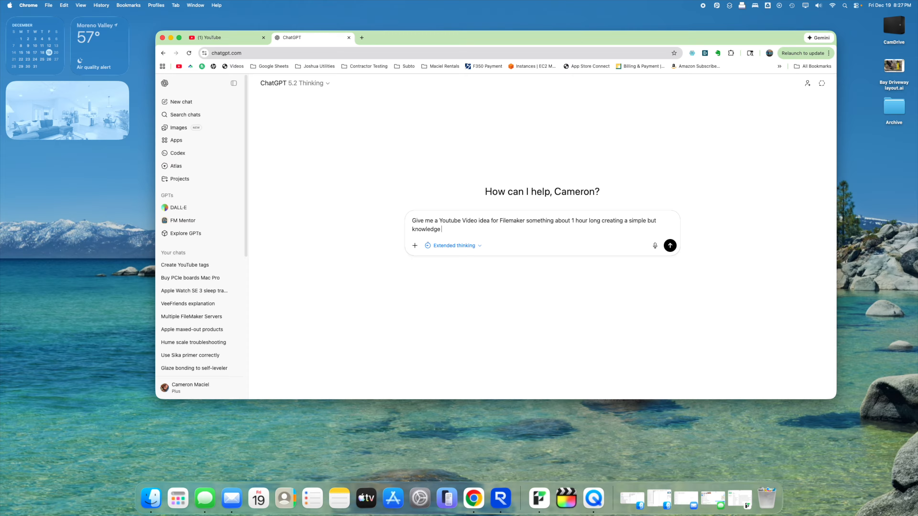
type(" basic video")
key("Return")
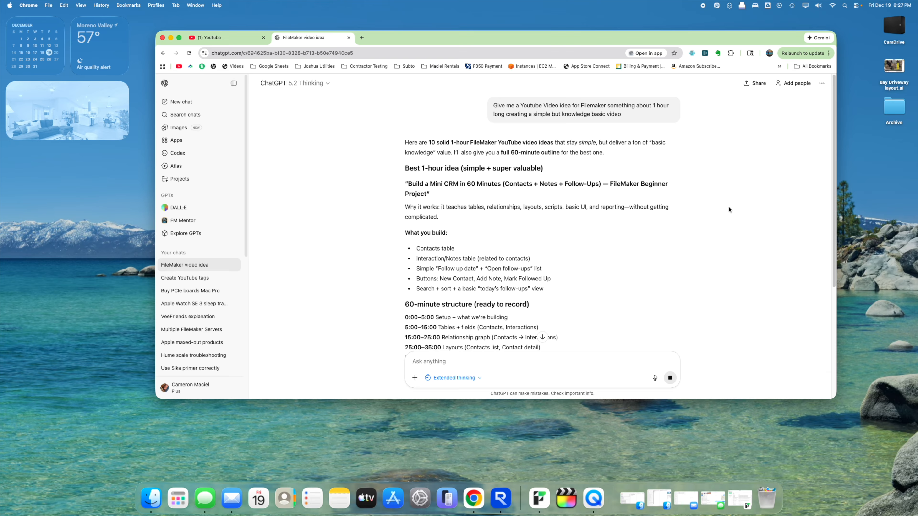
scroll(729, 194, "down", 1)
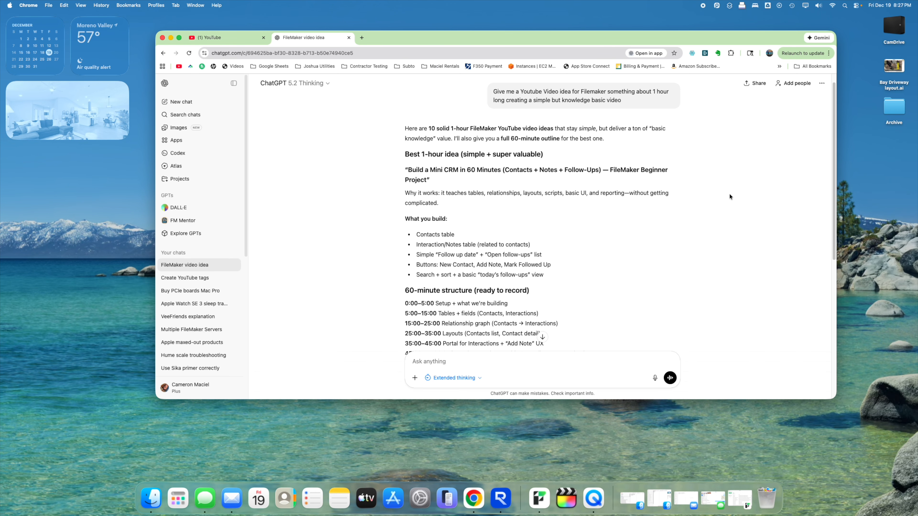
scroll(729, 194, "down", 1)
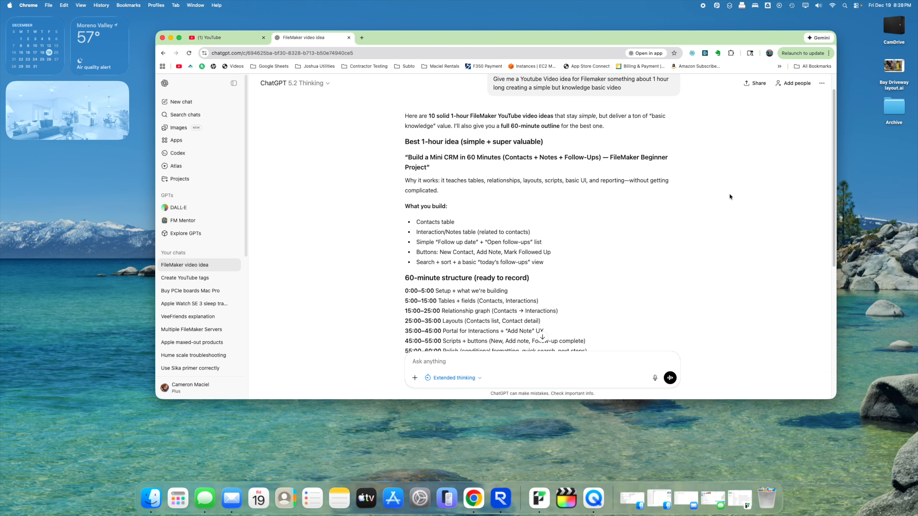
scroll(670, 196, "down", 2)
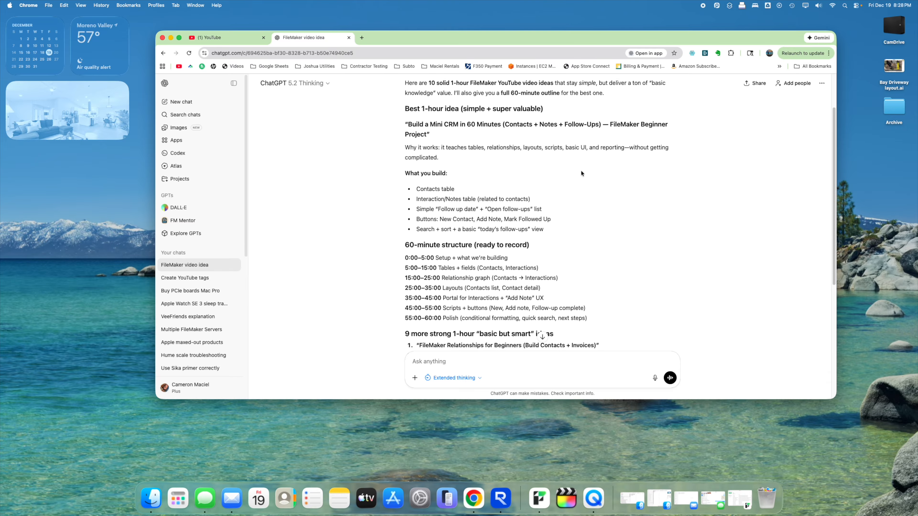
scroll(581, 174, "down", 10)
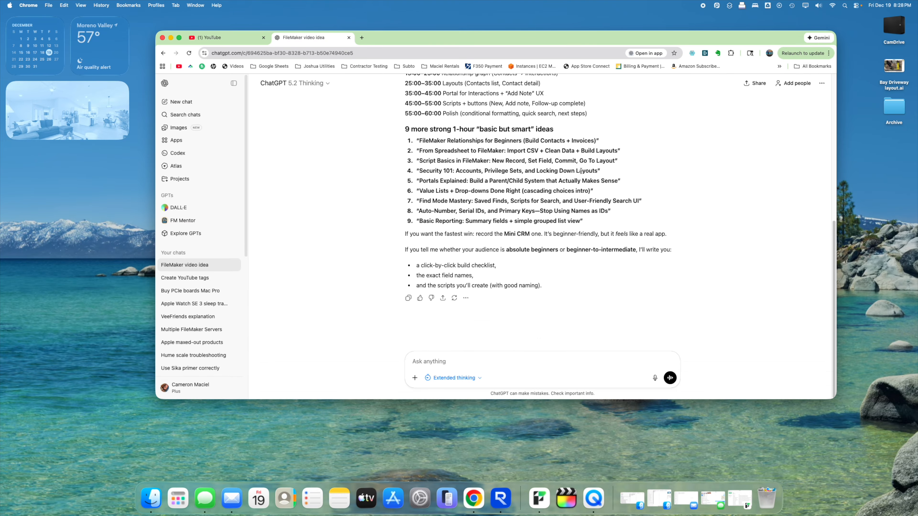
scroll(581, 171, "up", 12)
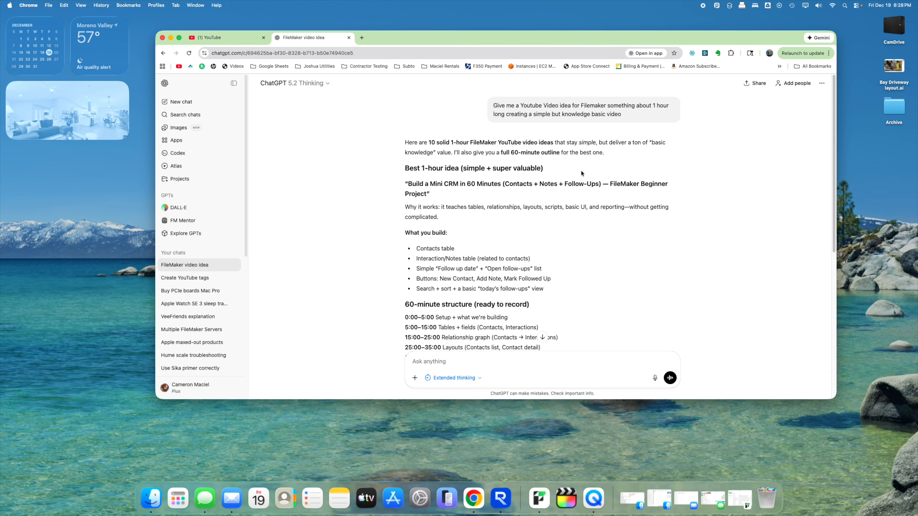
scroll(575, 214, "down", 3)
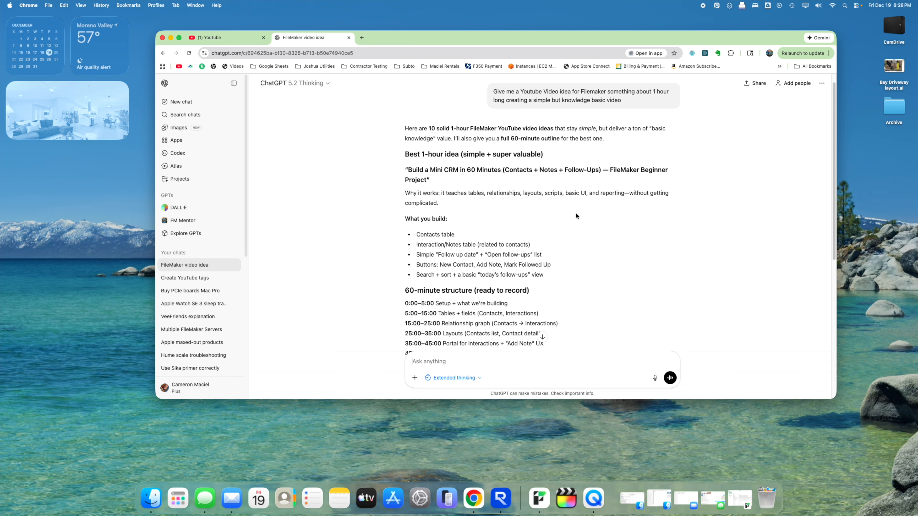
scroll(576, 215, "down", 5)
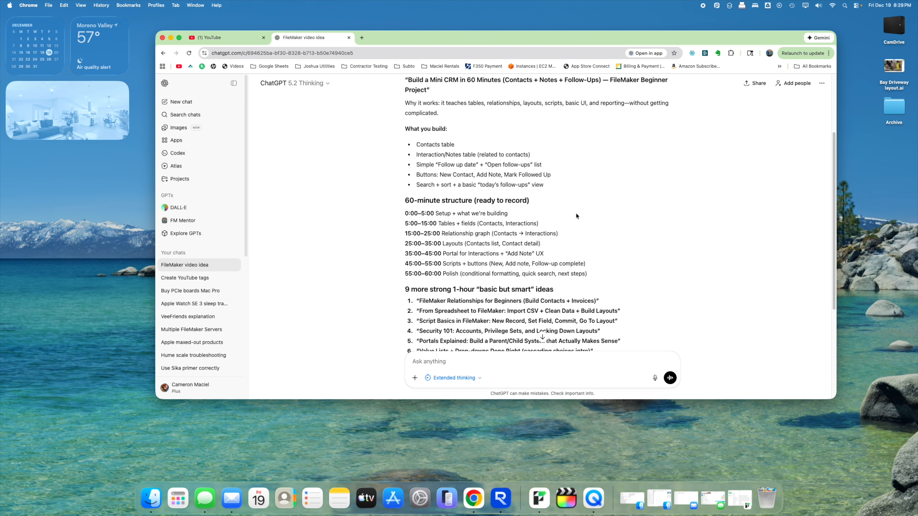
scroll(576, 216, "down", 1)
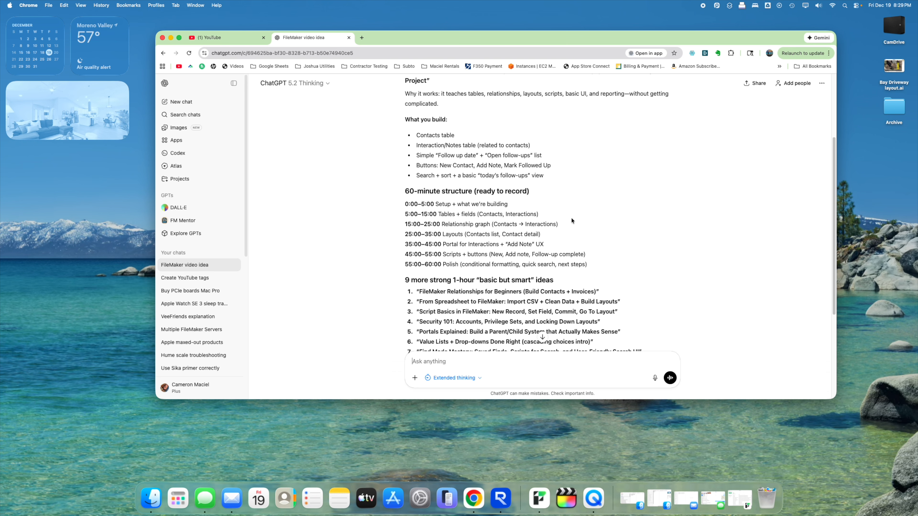
scroll(572, 218, "down", 3)
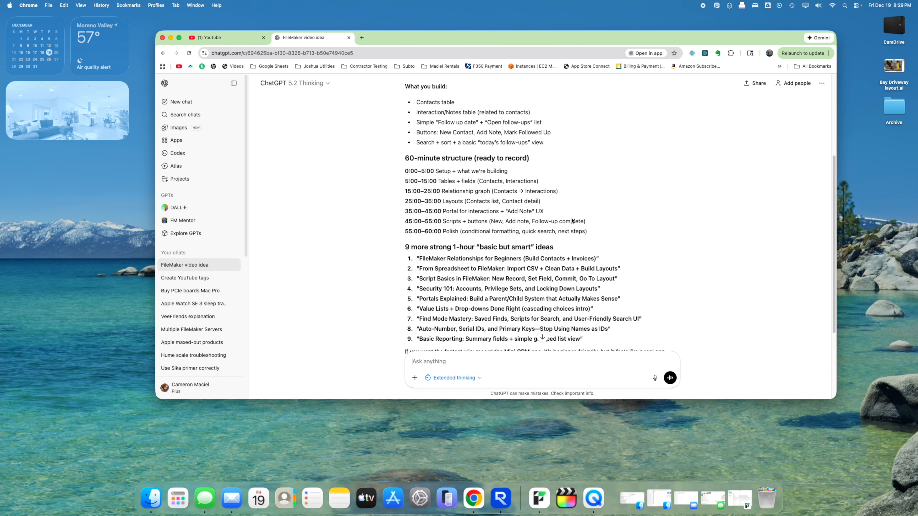
scroll(571, 218, "down", 2)
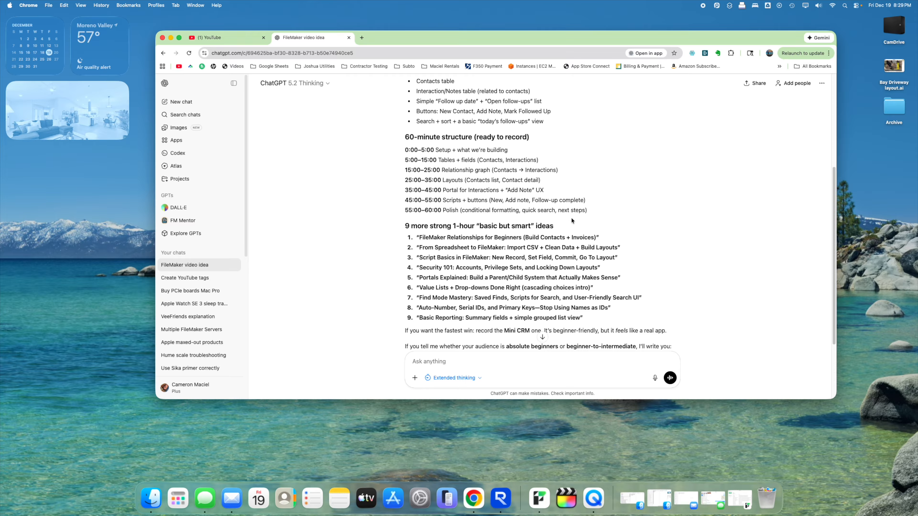
scroll(572, 218, "down", 5)
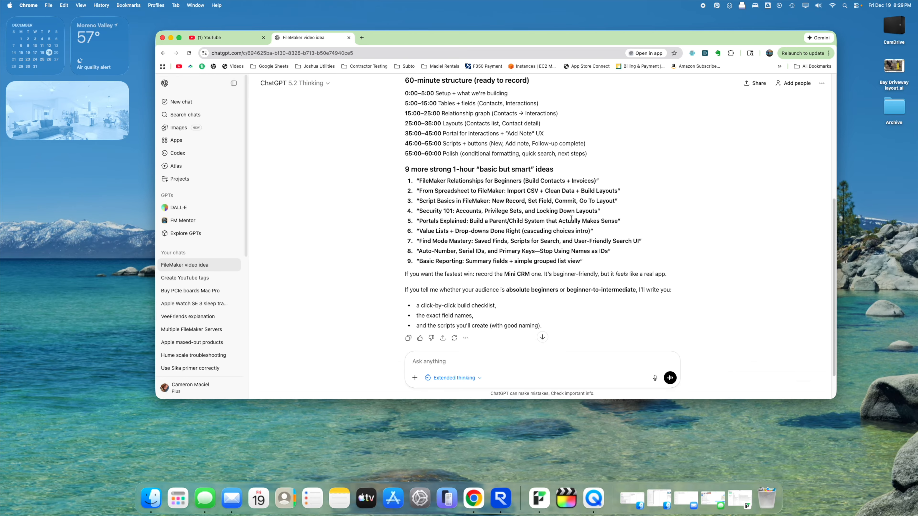
scroll(571, 218, "down", 3)
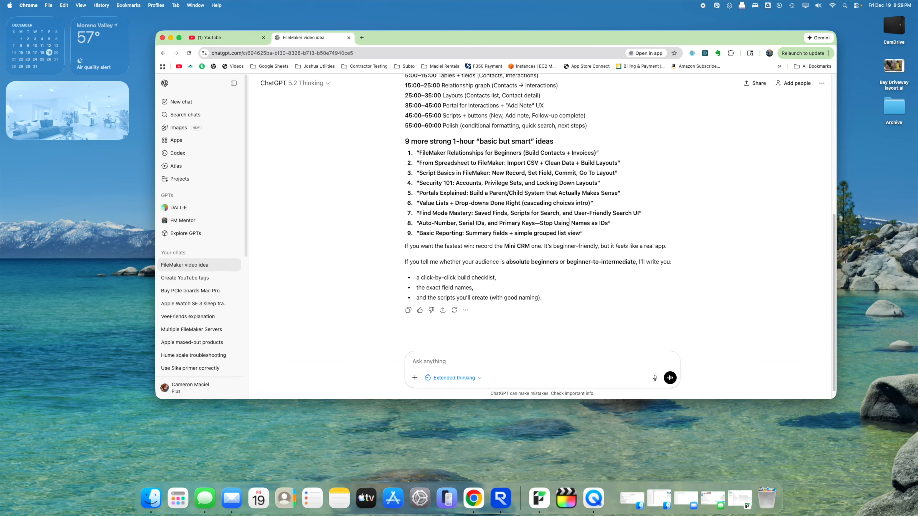
scroll(570, 222, "up", 10)
scroll(570, 222, "down", 8)
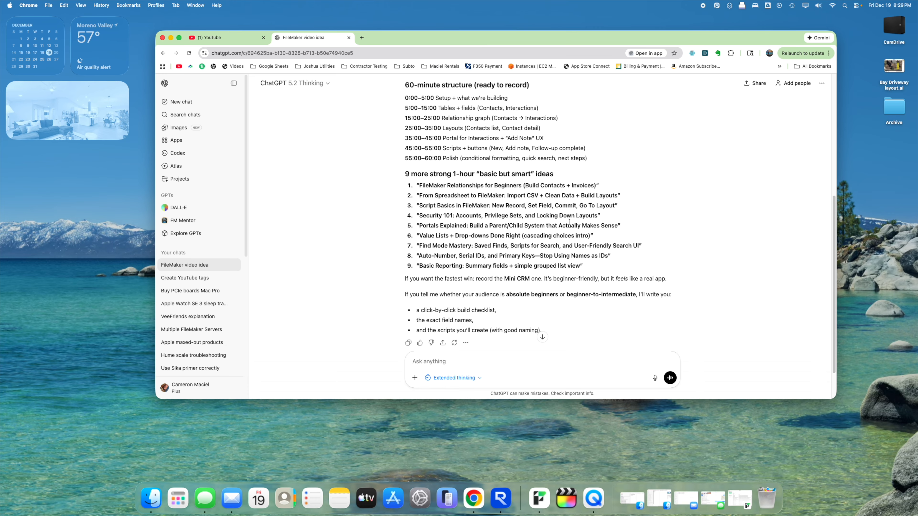
- Ask ChatGPT for about 10 more FileMaker build ideas and read through its reply
type("Do have another Idea to build maybe ")
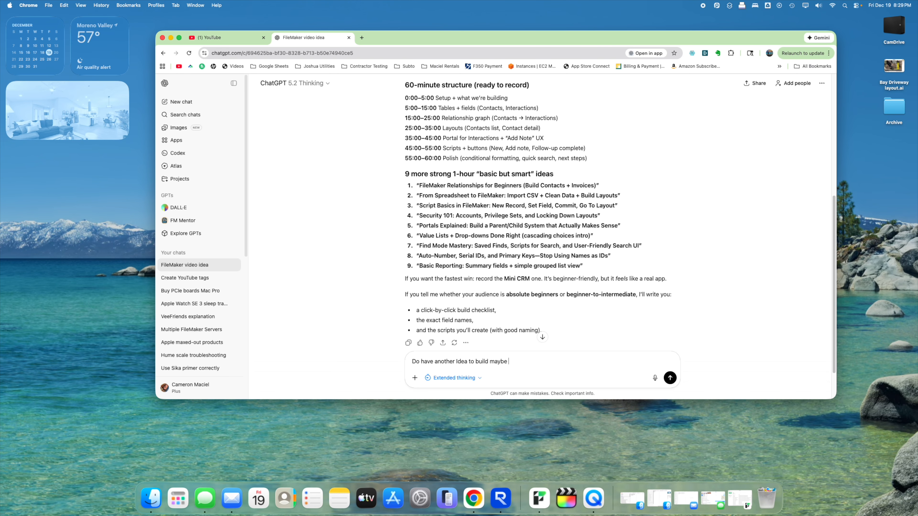
type("10 more to pick from")
key("Return")
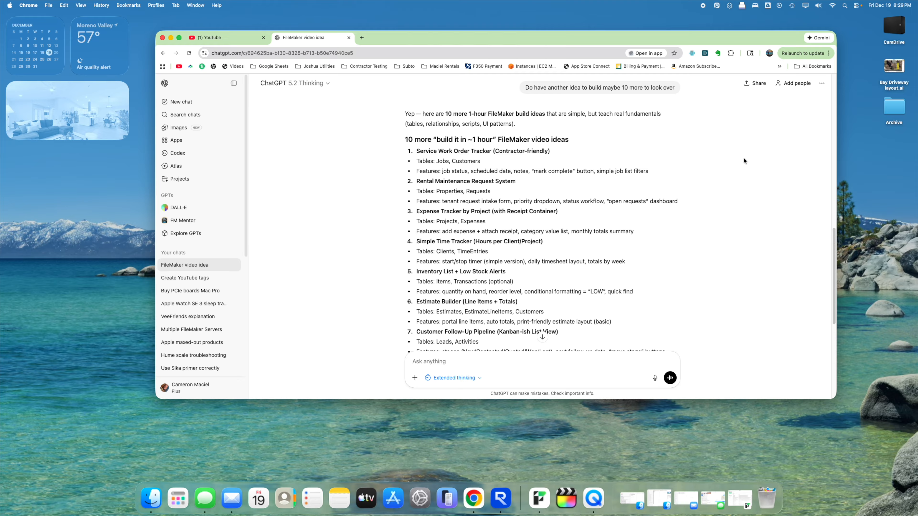
scroll(743, 159, "down", 2)
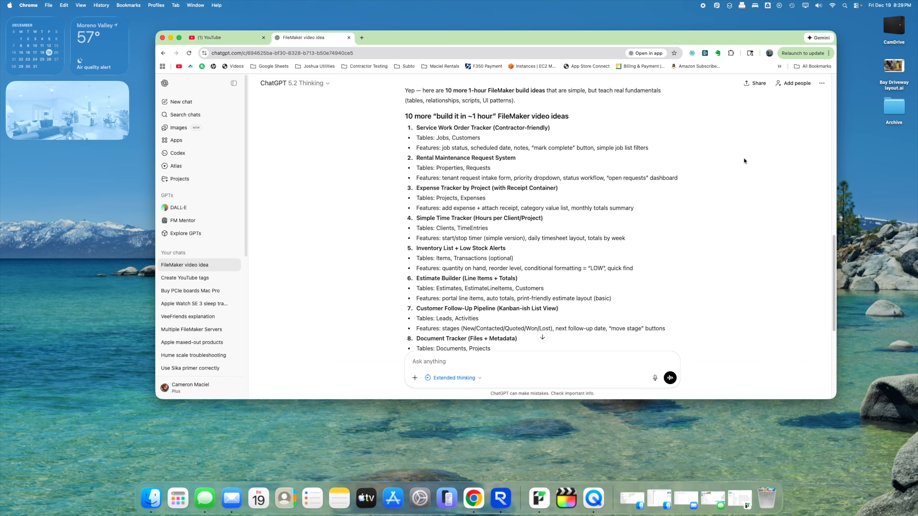
scroll(743, 158, "down", 1)
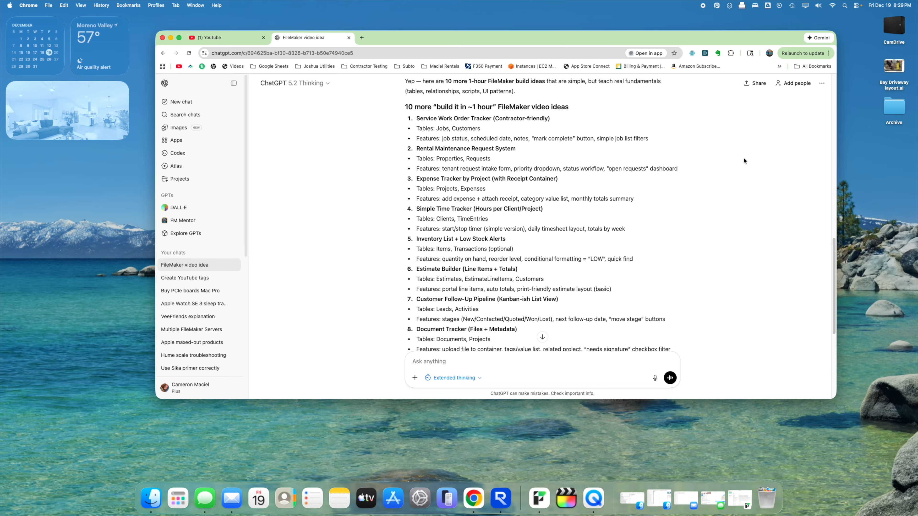
scroll(744, 158, "down", 2)
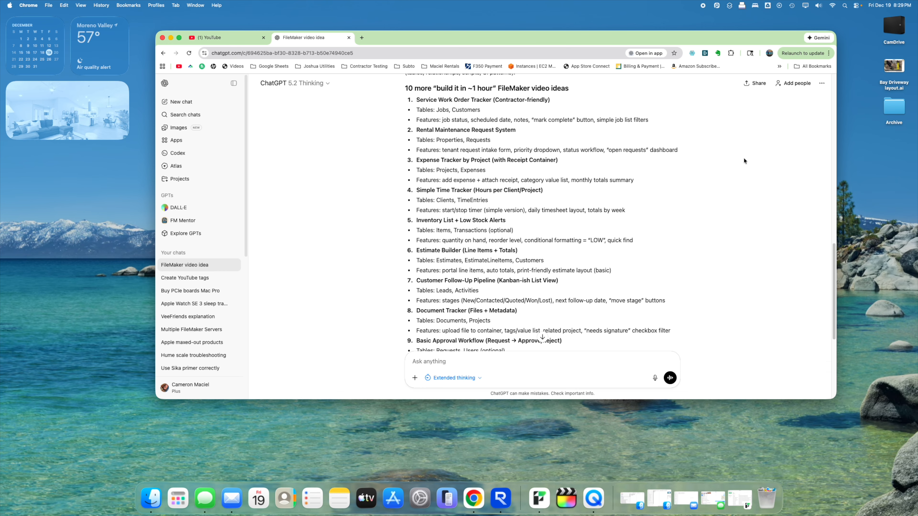
scroll(745, 161, "down", 3)
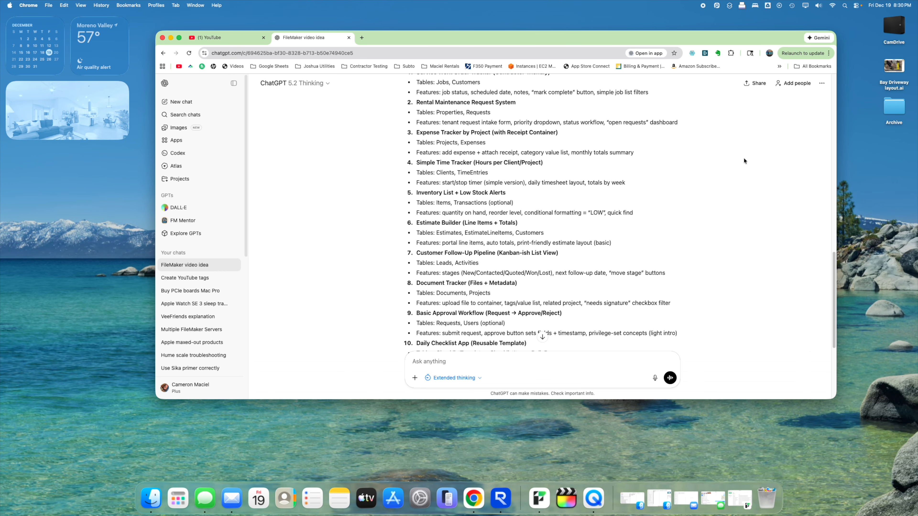
scroll(744, 158, "down", 4)
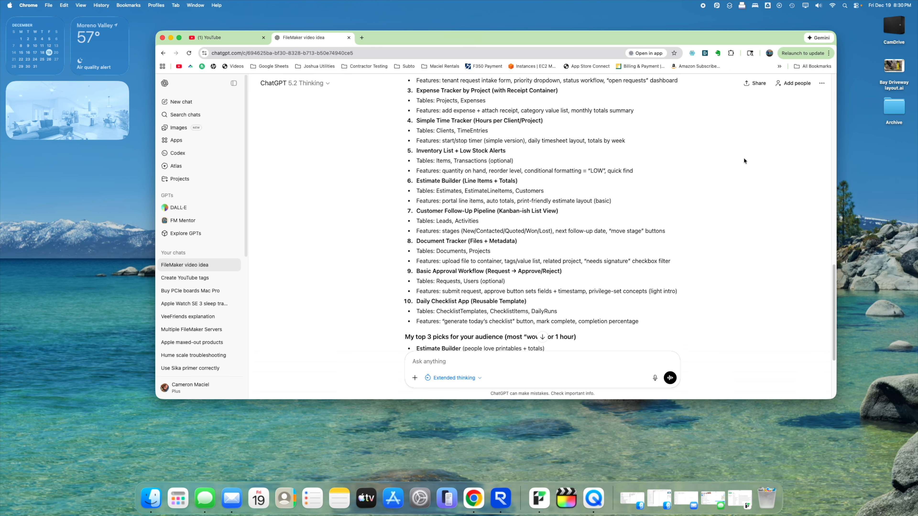
scroll(743, 158, "down", 2)
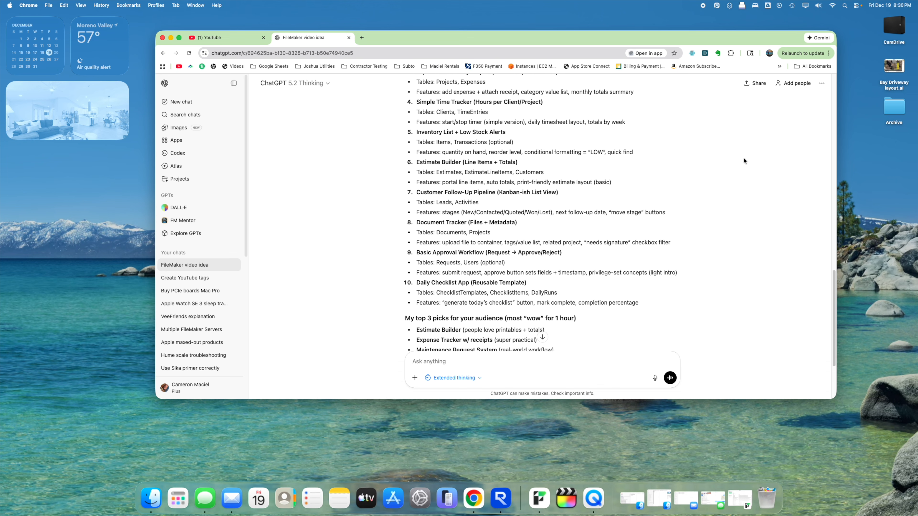
scroll(743, 158, "down", 6)
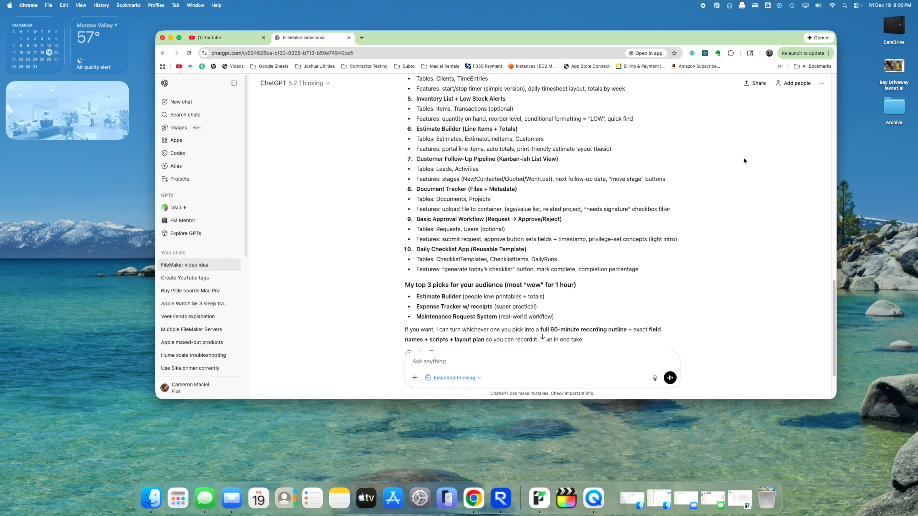
scroll(743, 158, "down", 4)
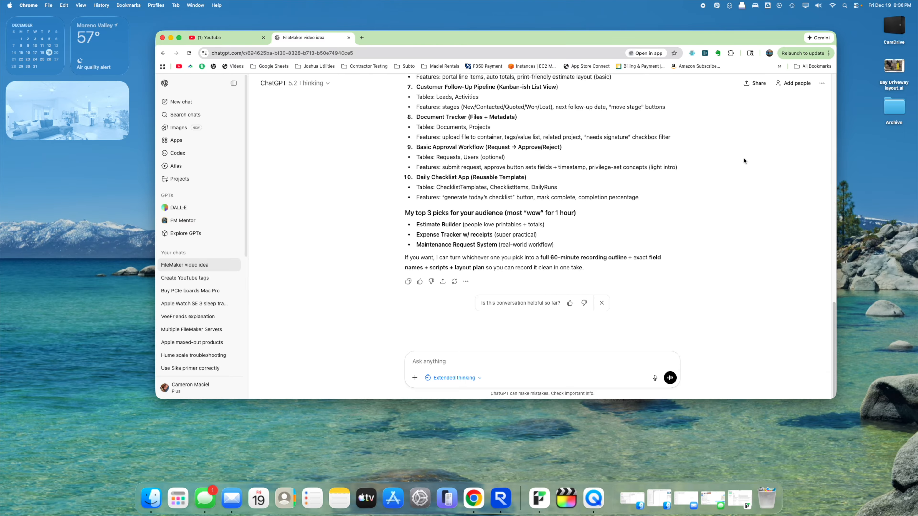
scroll(609, 246, "up", 20)
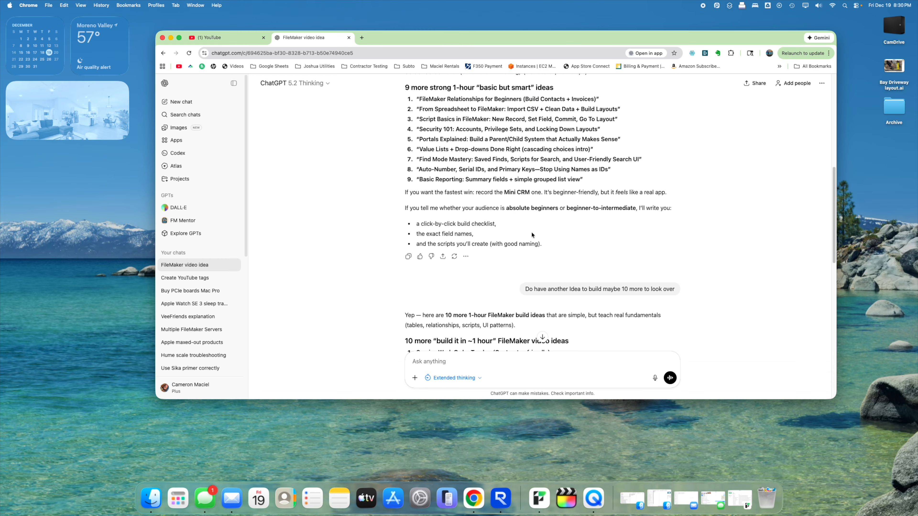
scroll(528, 237, "up", 4)
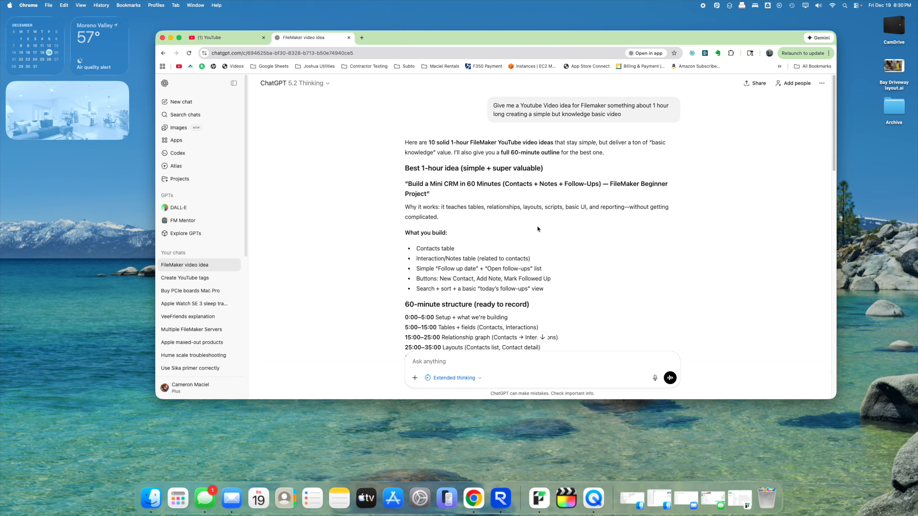
scroll(538, 228, "down", 1)
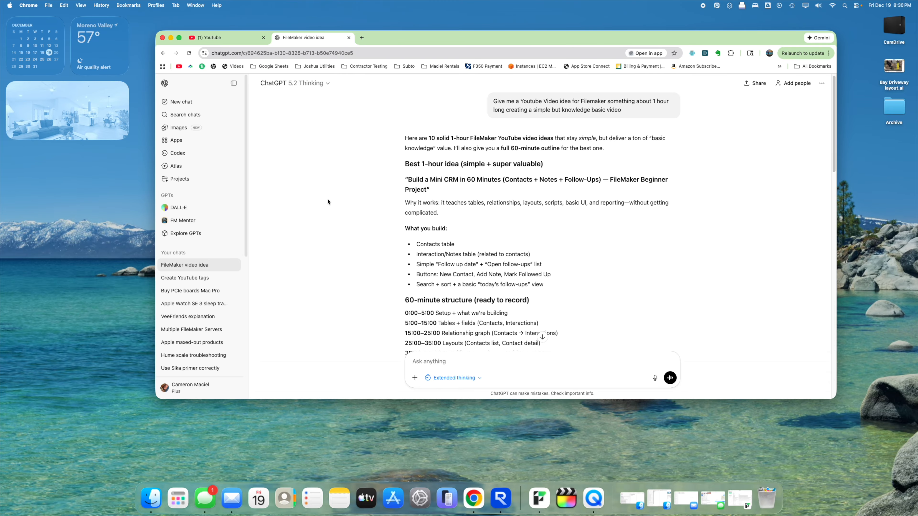
- Launch FileMaker Pro and create a new blank app
left_click(540, 498)
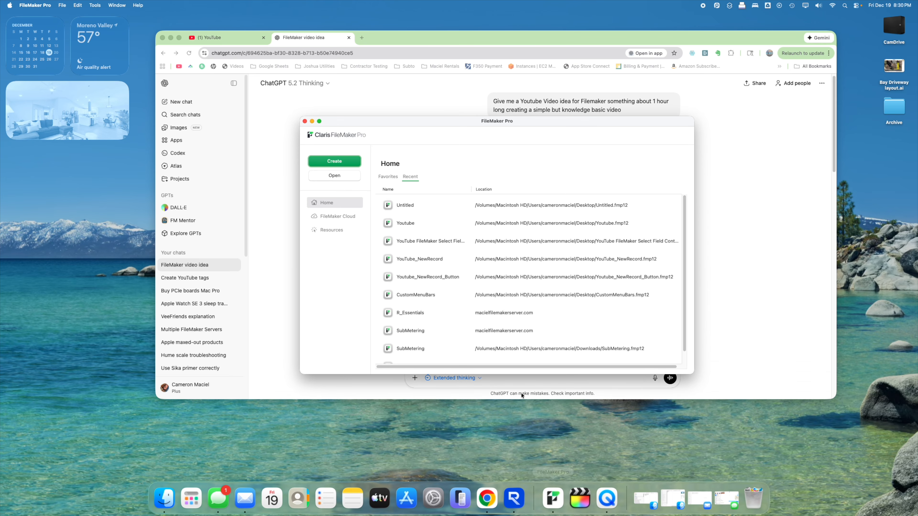
left_click_drag(389, 121, 372, 220)
left_click(337, 266)
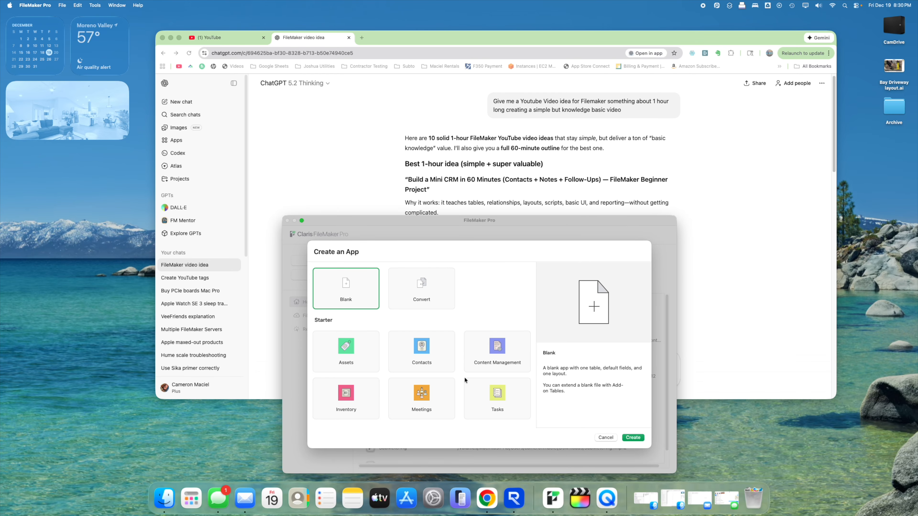
left_click(633, 437)
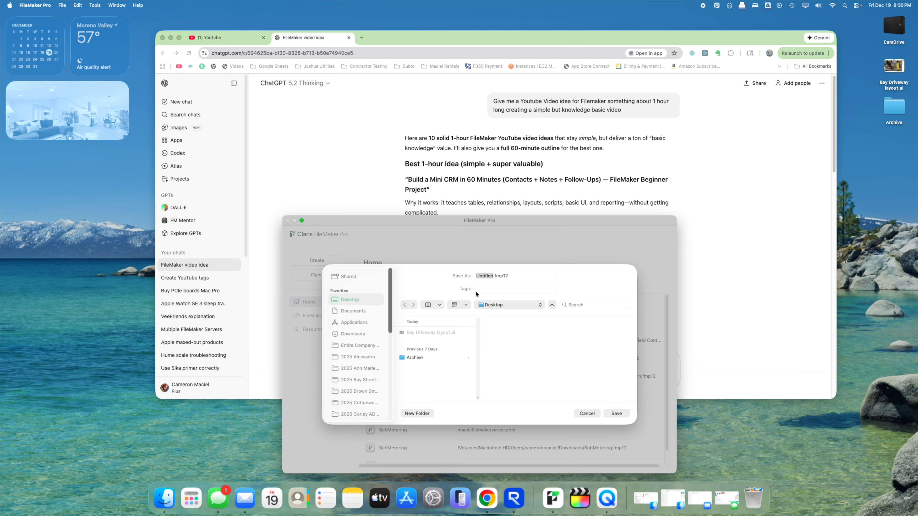
- Save the new file as YouTube_CRM_Contacts
left_click_drag(461, 218, 415, 108)
type("Youtb")
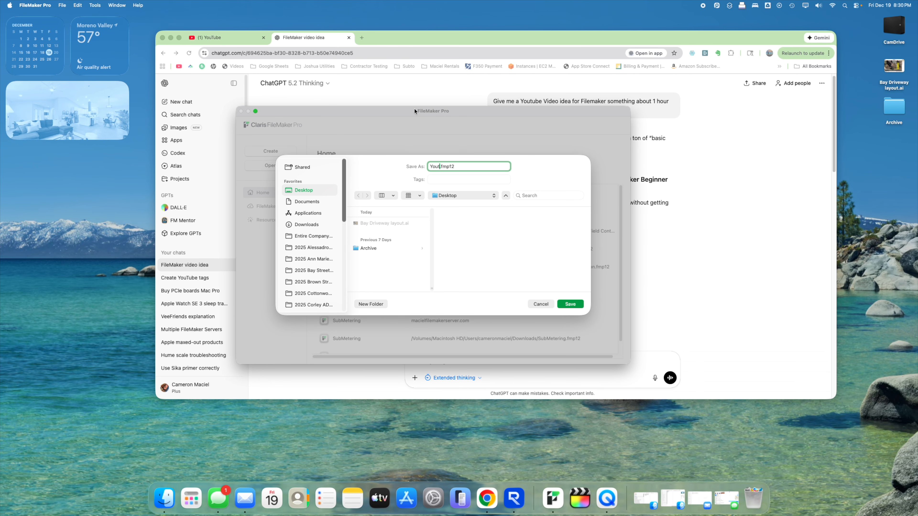
type("Tube_CRM_Contacts")
key("Return")
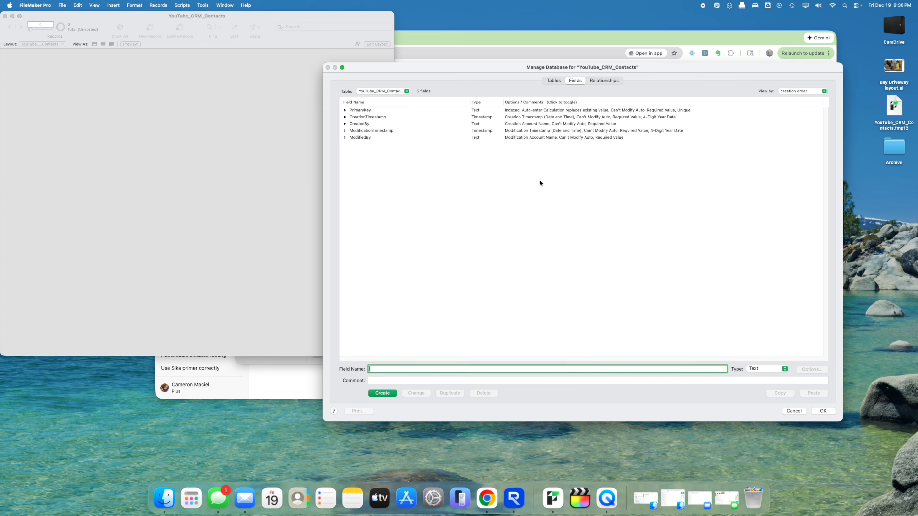
- Delete the default YouTube_CRM_Contacts table, also removing its occurrences from the graph
left_click(553, 80)
left_click(429, 119)
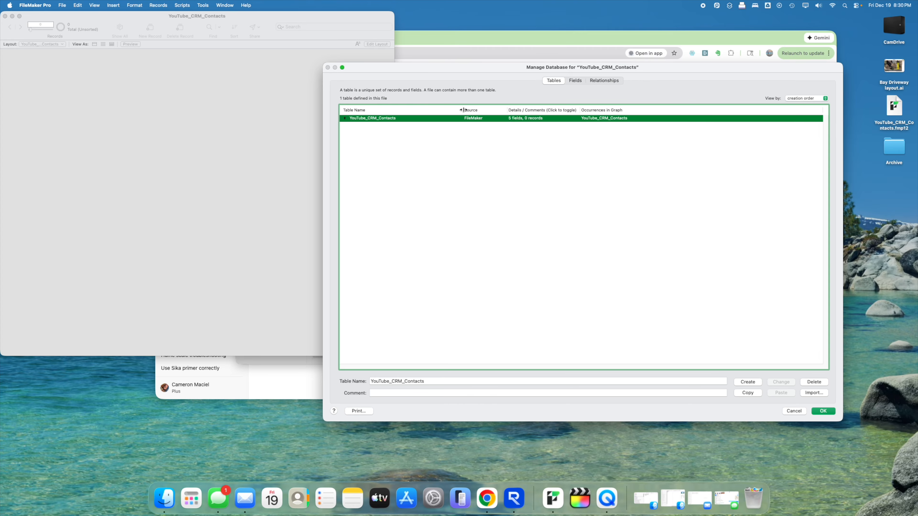
left_click_drag(463, 110, 434, 112)
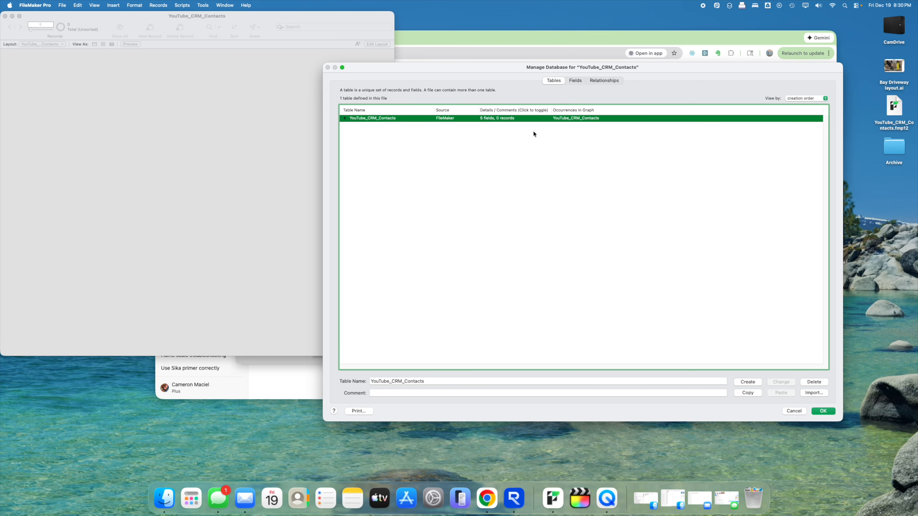
left_click(800, 381)
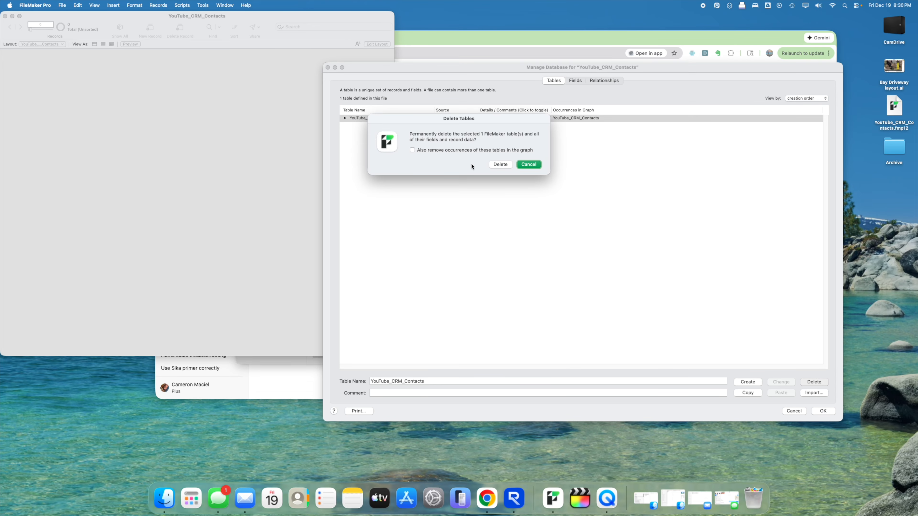
left_click(451, 150)
left_click(500, 164)
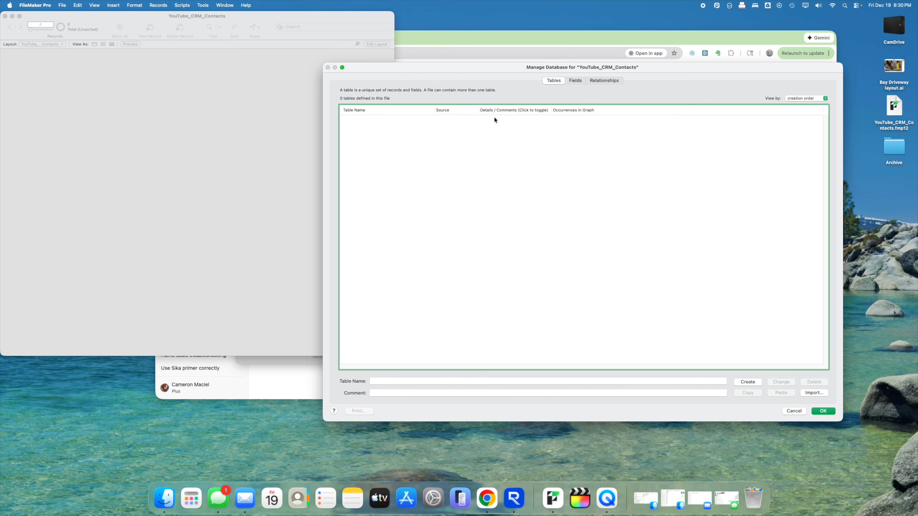
left_click_drag(510, 66, 461, 99)
left_click_drag(606, 33, 642, 17)
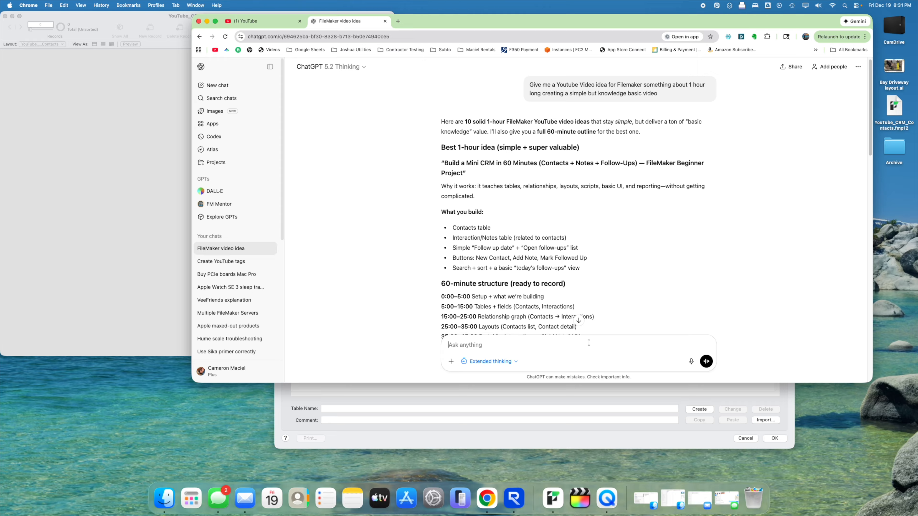
- Create a new table named Contacts
left_click(594, 387)
mouse_move(489, 101)
left_mouse_down()
mouse_move(487, 200)
mouse_move(493, 107)
left_mouse_up()
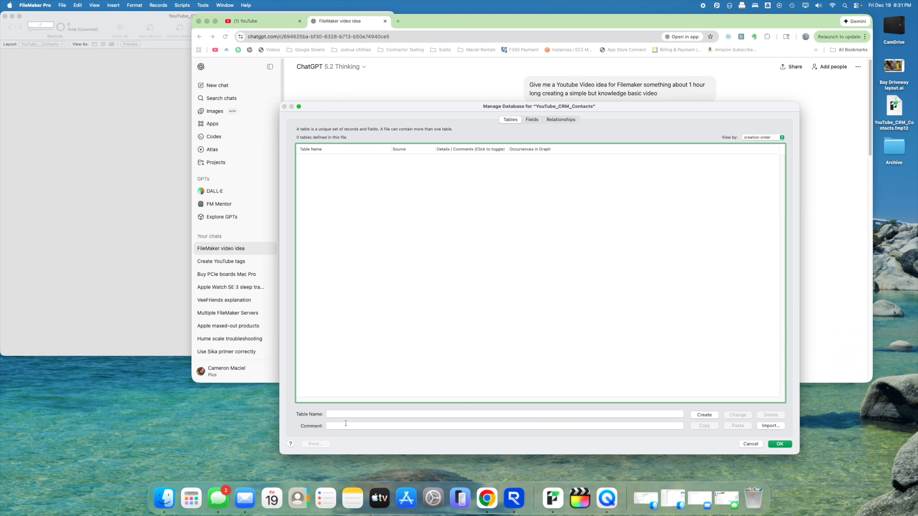
left_click(355, 414)
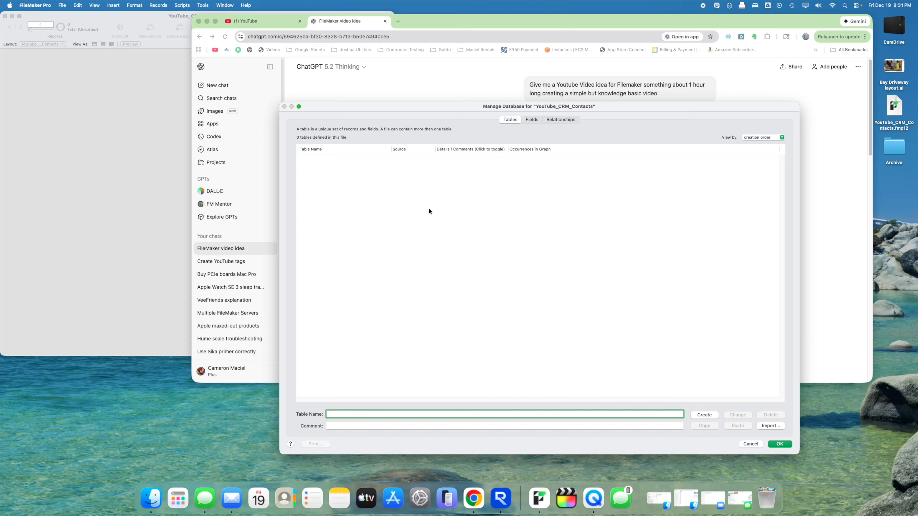
type("Contacts")
key("Return")
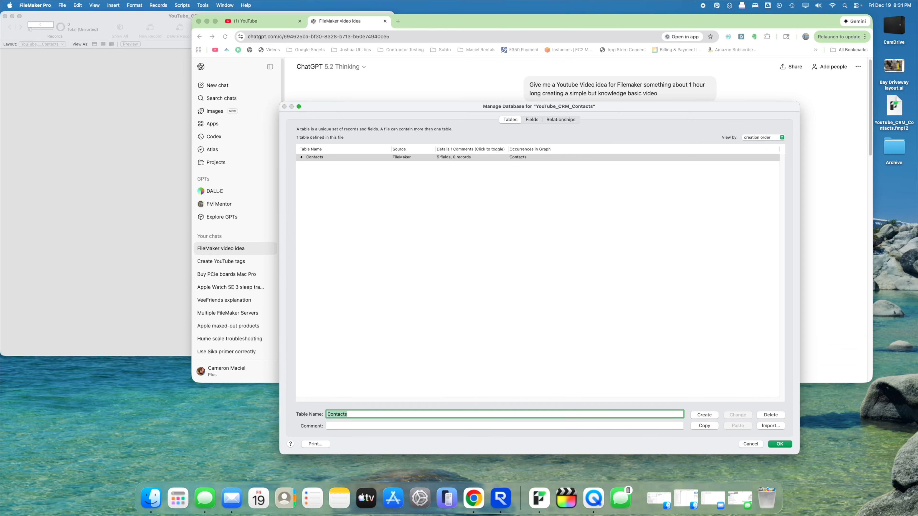
- Create a second table named Notes
left_click_drag(798, 103, 536, 196)
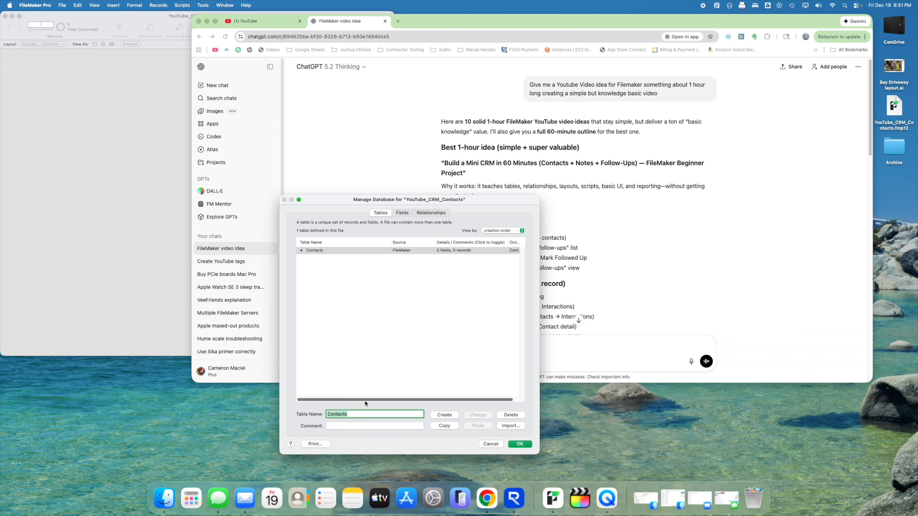
type("Notes")
key("Return")
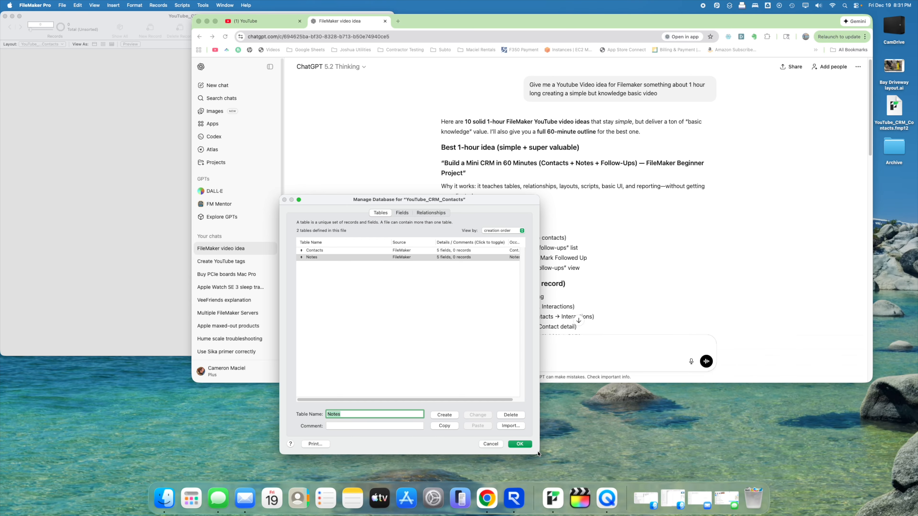
left_click_drag(540, 454, 560, 436)
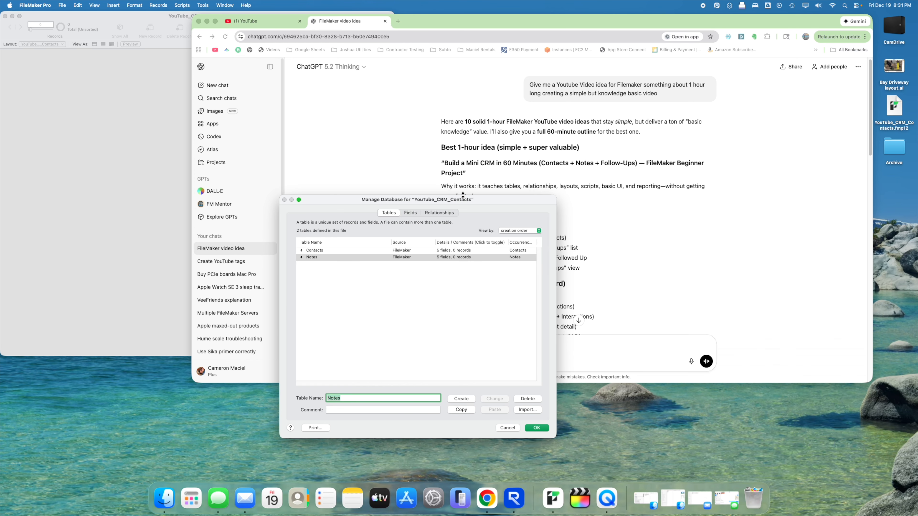
left_click_drag(462, 198, 330, 147)
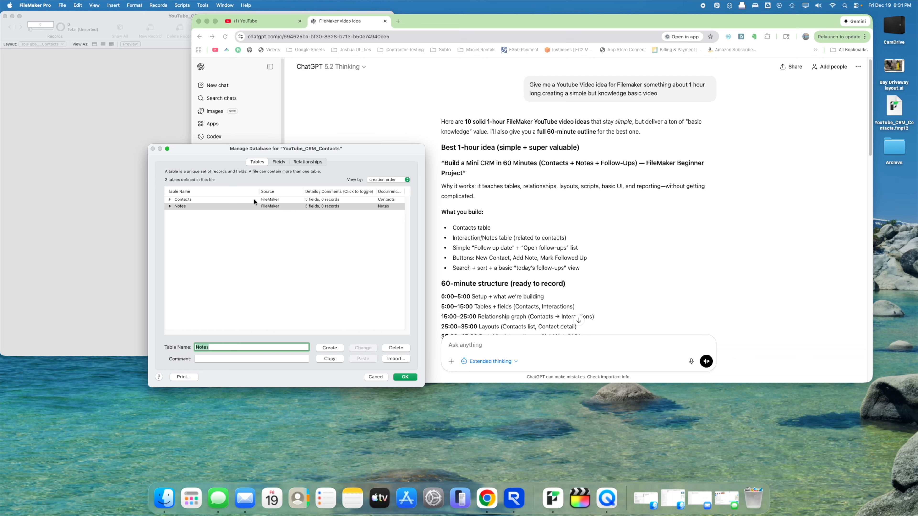
left_click(270, 224)
- Add FirstName, LastName and DOB text fields to the Contacts table
left_click(212, 200)
double_click(211, 200)
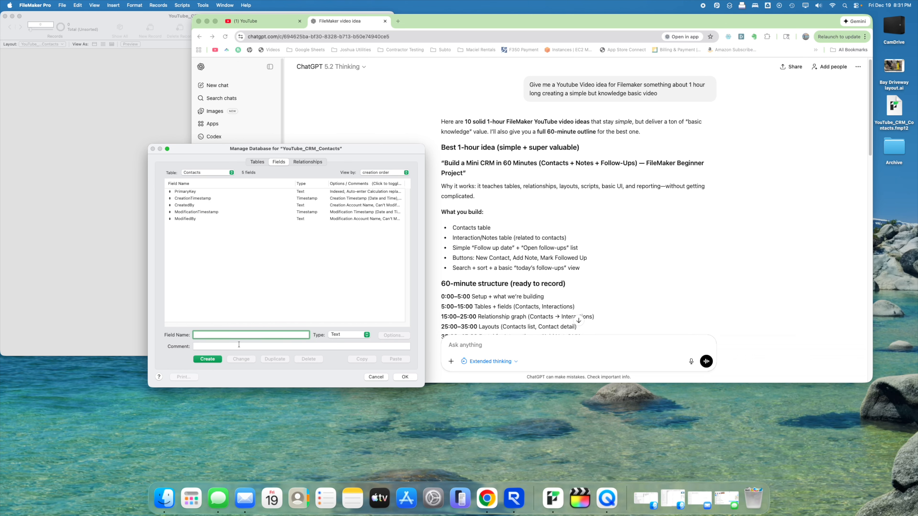
type("FirstName")
key("Return")
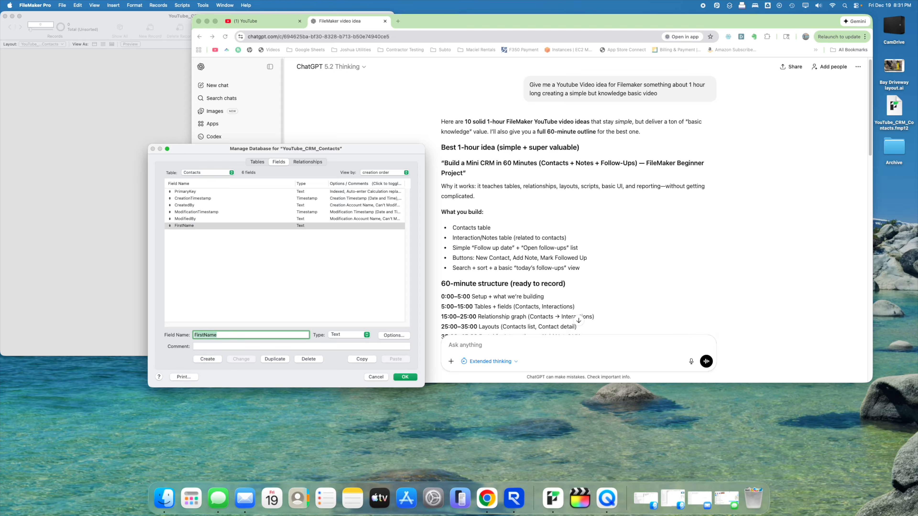
type("LastName")
key("Return")
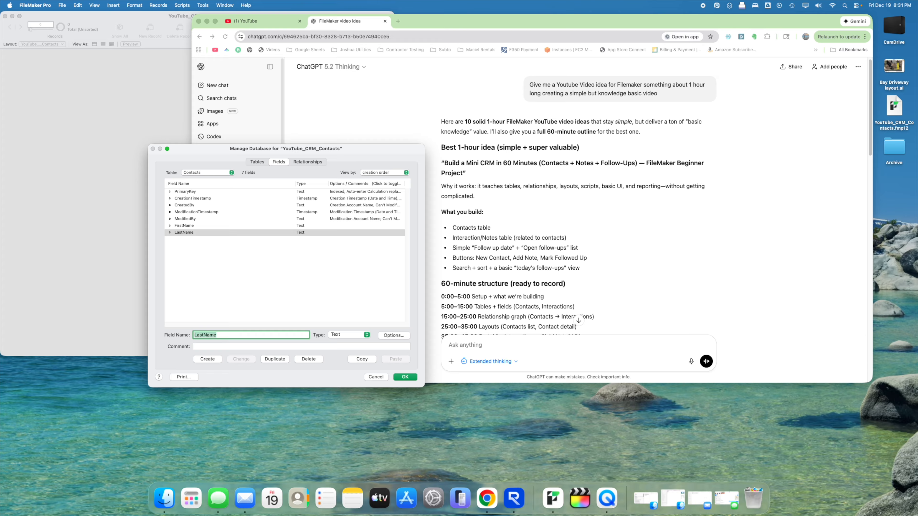
type("D")
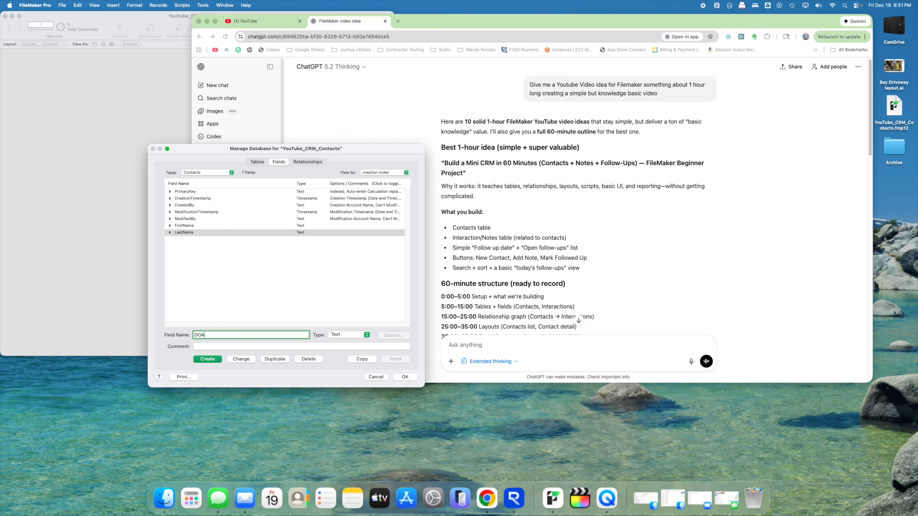
type("OB")
key("Return")
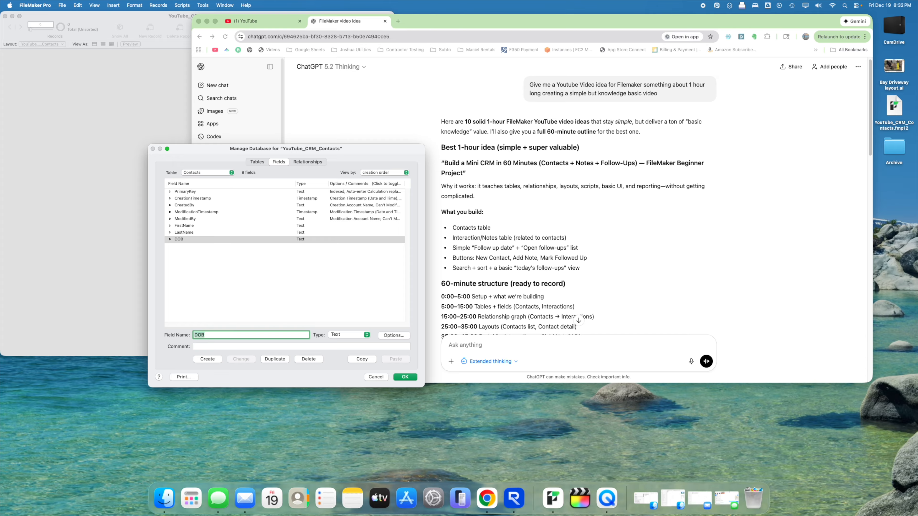
- Add Sex, PhoneNumber and Email text fields to Contacts
type("Sex")
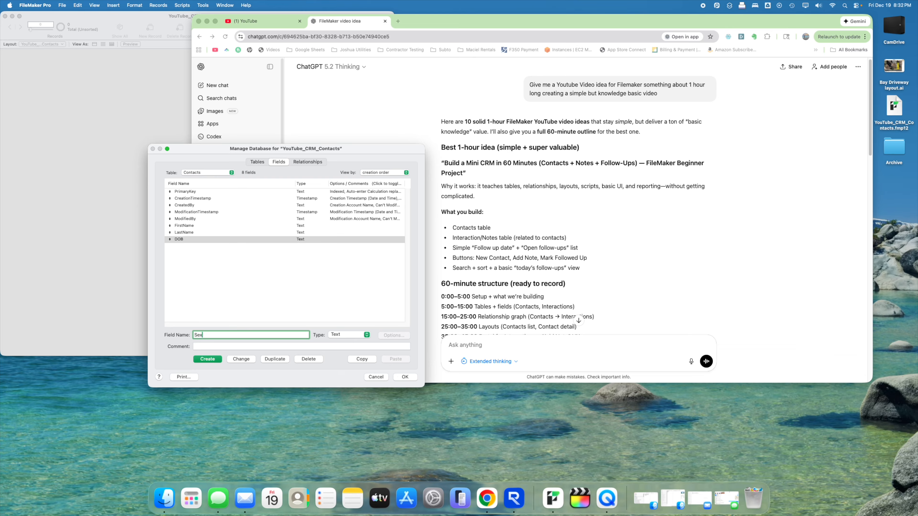
key("Return")
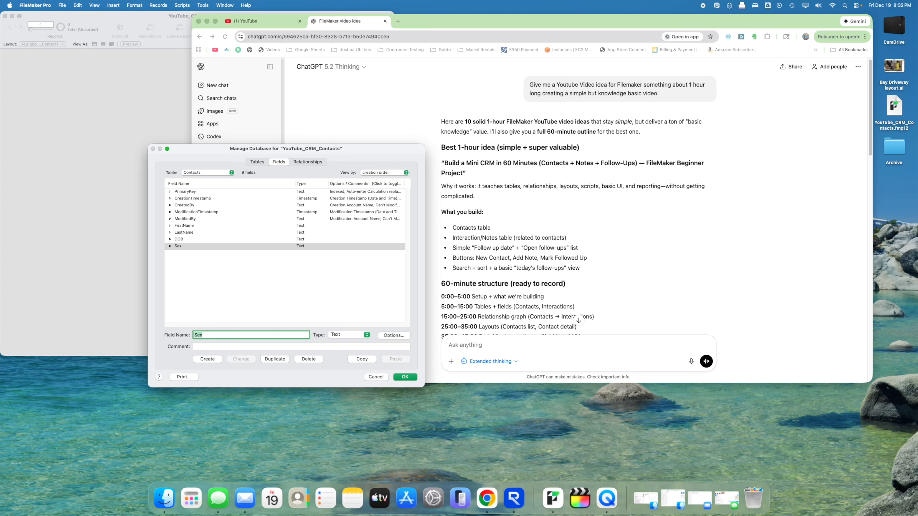
type("Phone")
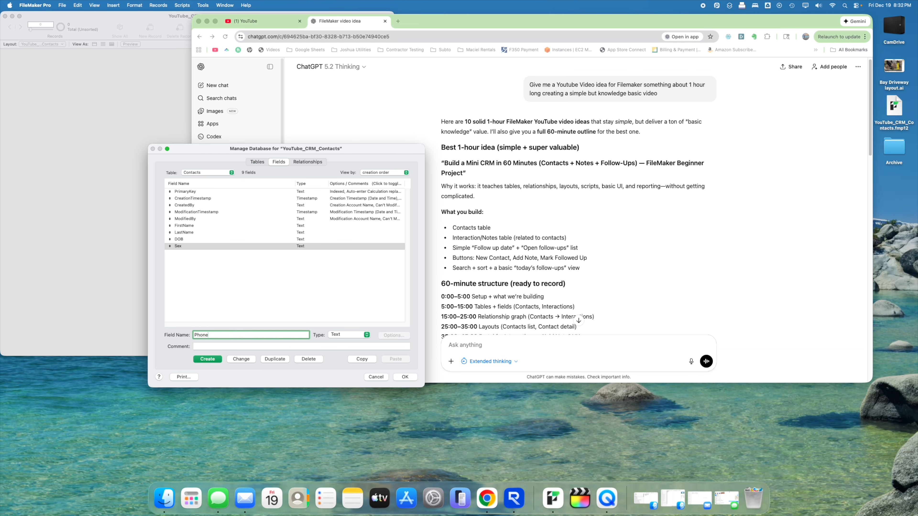
type("Number")
key("Return")
type("Emai")
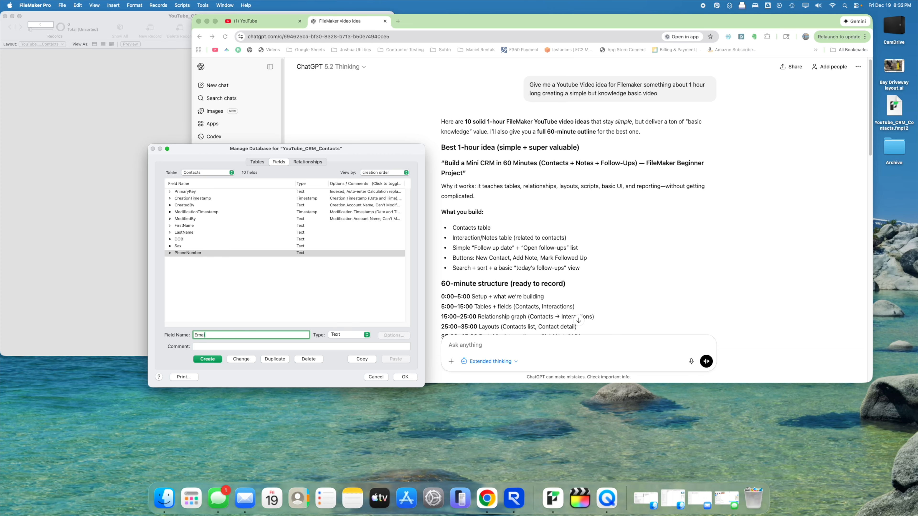
type("l")
key("Return")
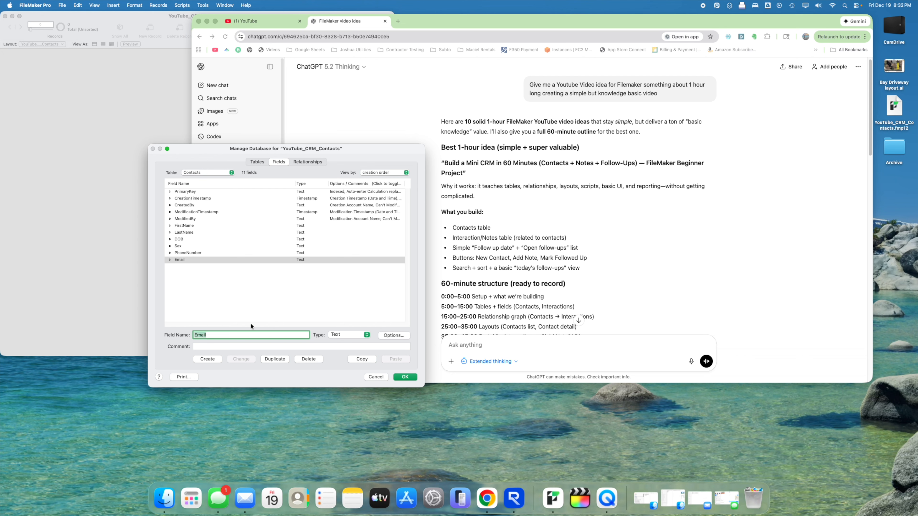
left_click(249, 161)
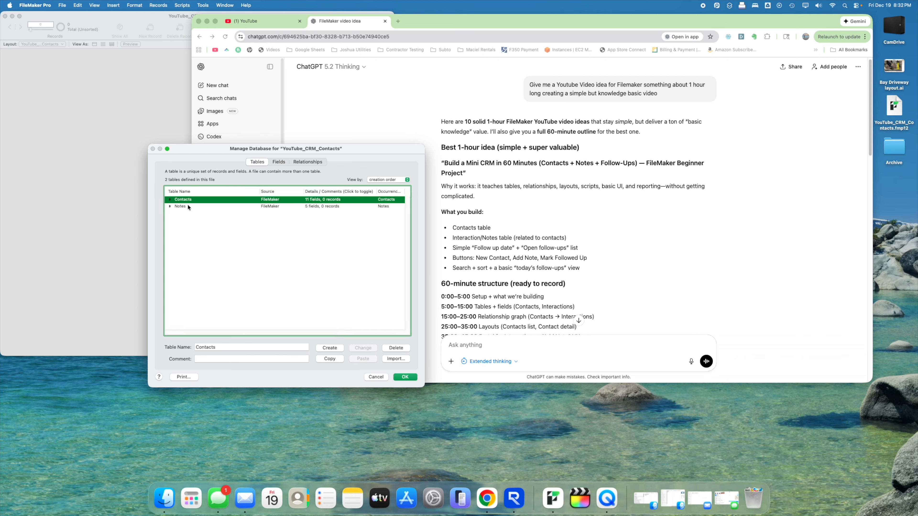
- Add Notes and ContactsIDFK text fields to the Notes table
double_click(201, 205)
type("Notes")
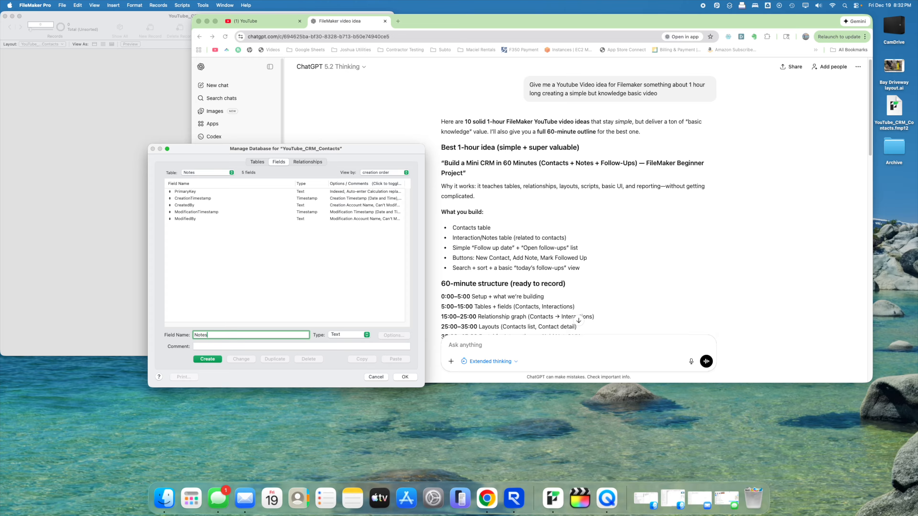
key("Return")
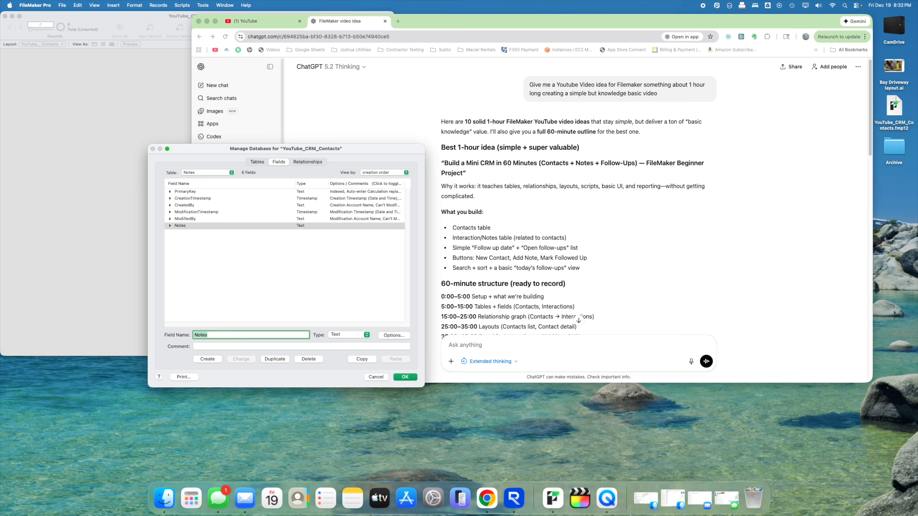
type("ContactsIDFK")
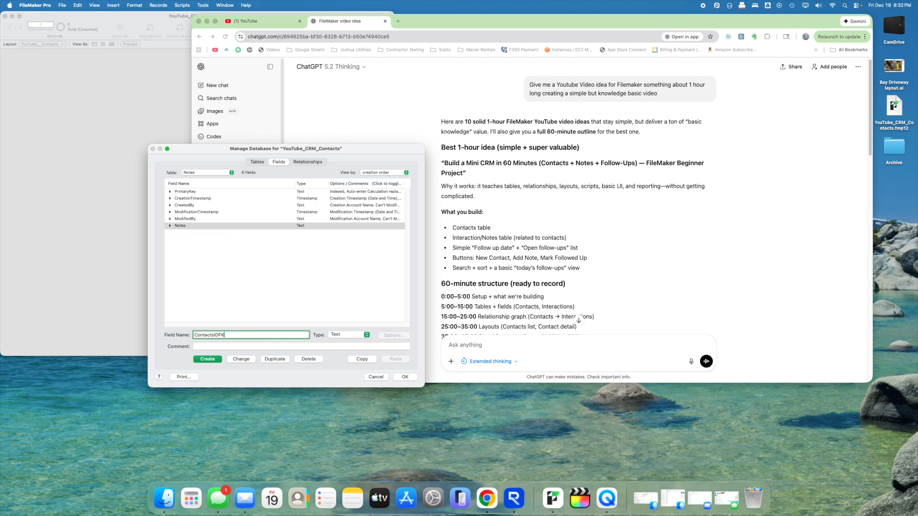
key("Return")
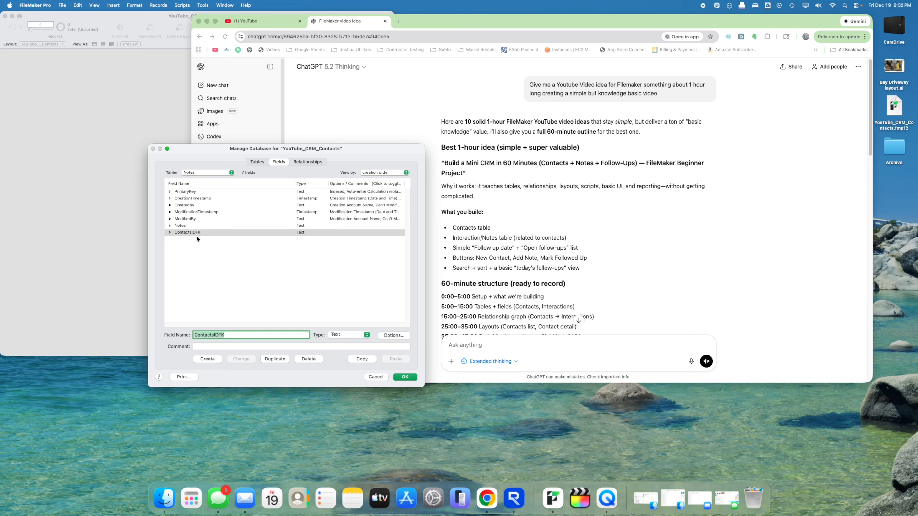
- Add a FollowUp text field to the Notes table
left_click_drag(339, 154, 320, 152)
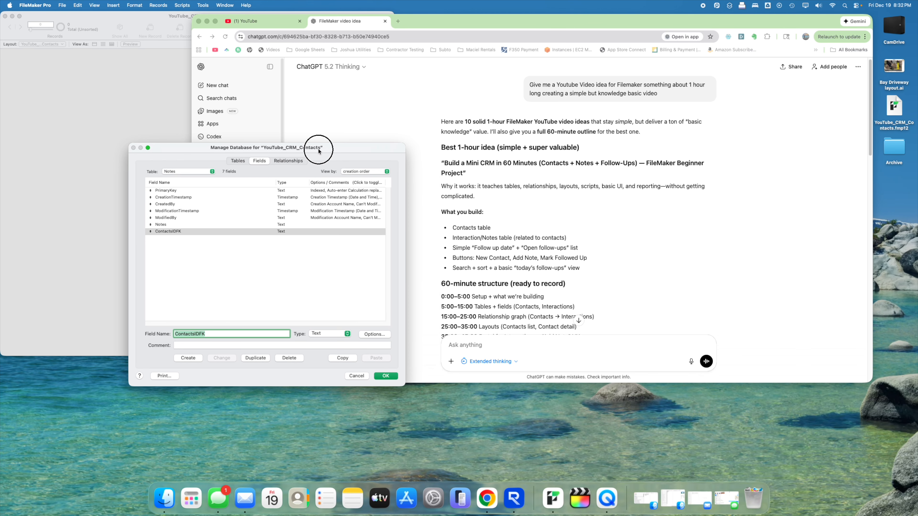
left_click_drag(404, 385, 436, 414)
left_click(291, 270)
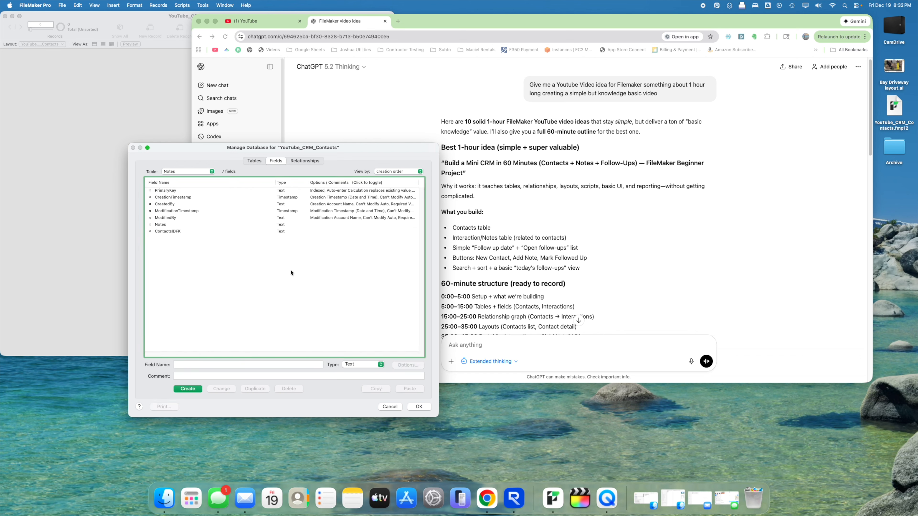
left_click(168, 225)
left_click(185, 286)
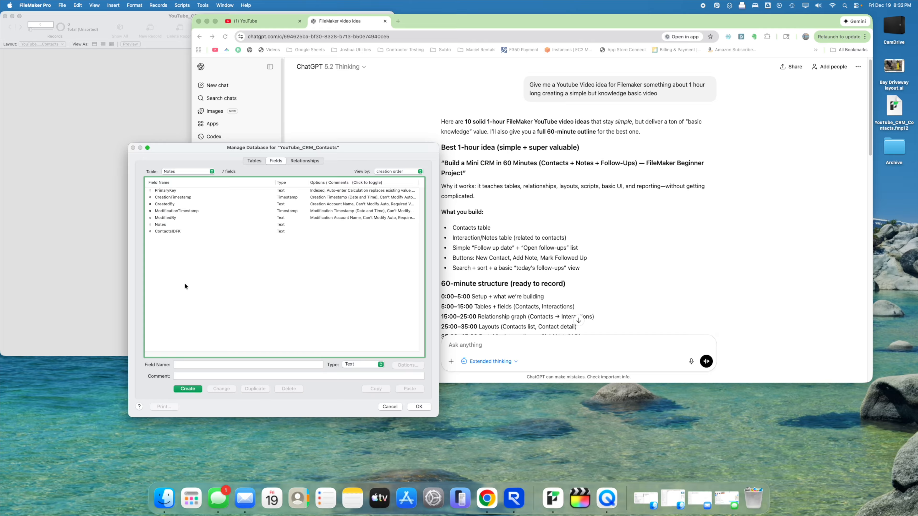
left_click(207, 365)
type("Follow")
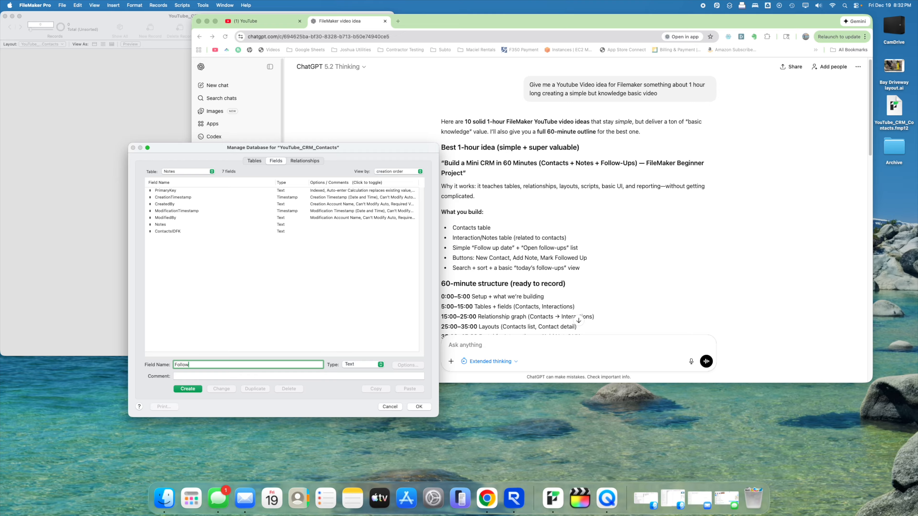
type("u")
key("BackSpace")
type("Up")
key("Return")
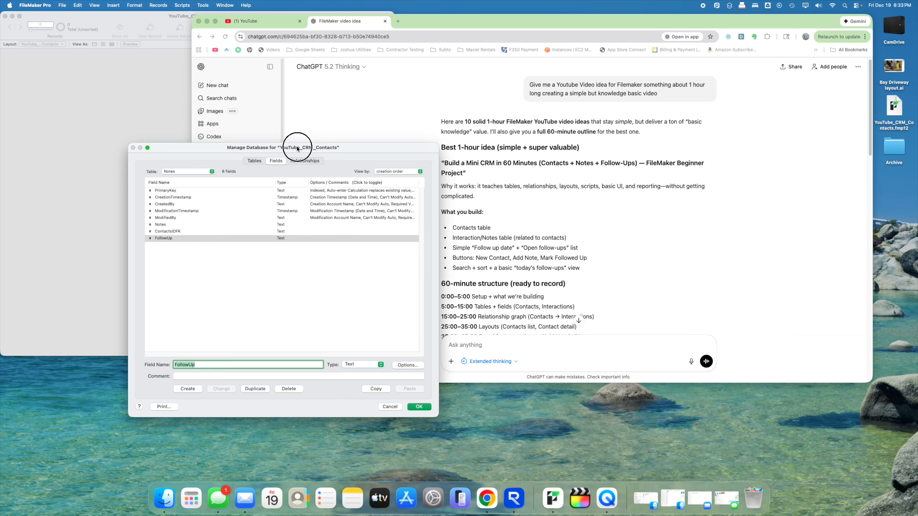
left_click_drag(297, 148, 405, 173)
- In the relationships graph, resize the Contacts and Notes boxes so fields like DOB, Sex and FollowUp show
left_click(384, 289)
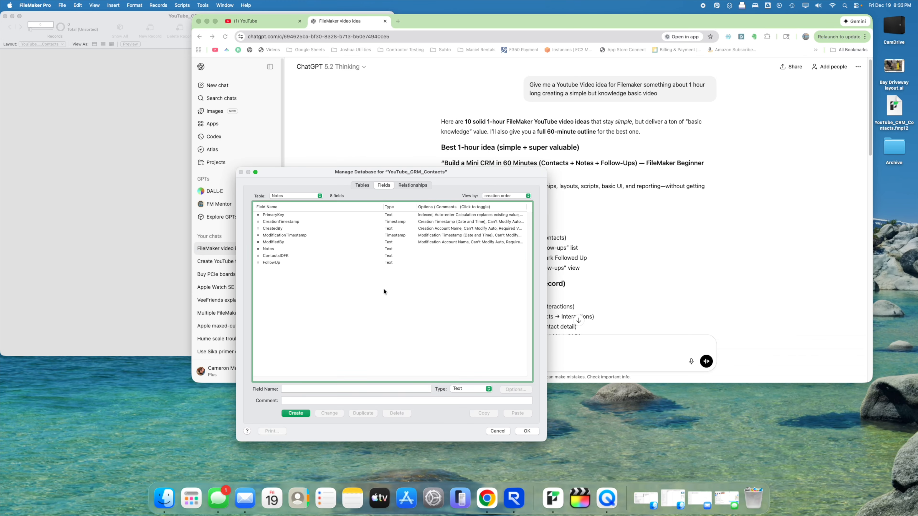
left_click_drag(391, 176, 368, 168)
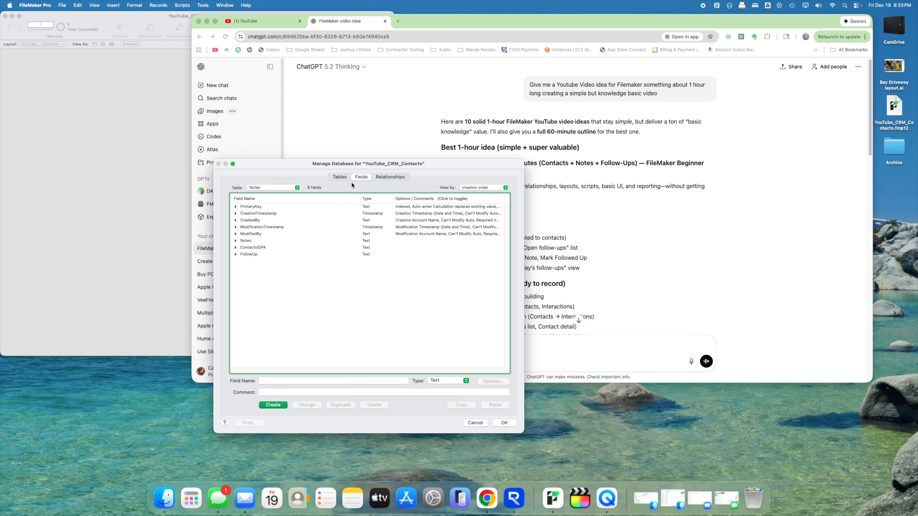
left_click(390, 176)
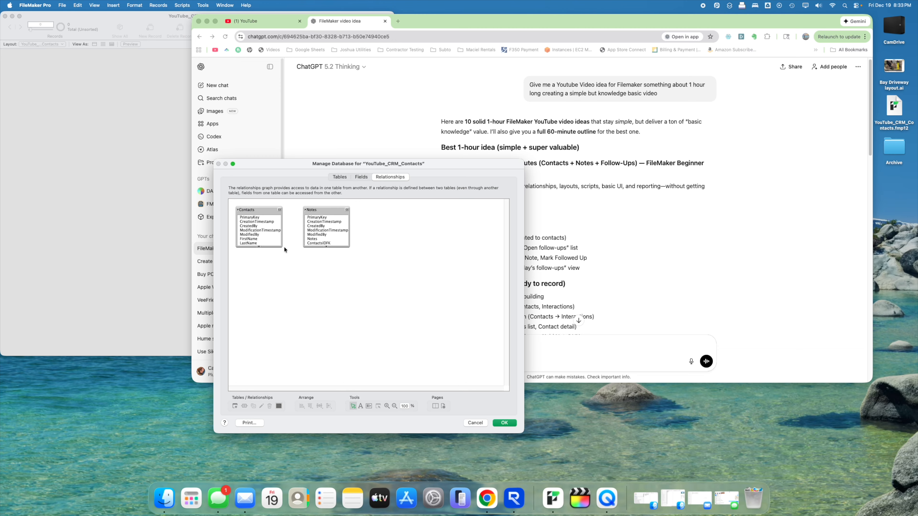
left_click_drag(284, 249, 297, 255)
left_click_drag(333, 213, 330, 212)
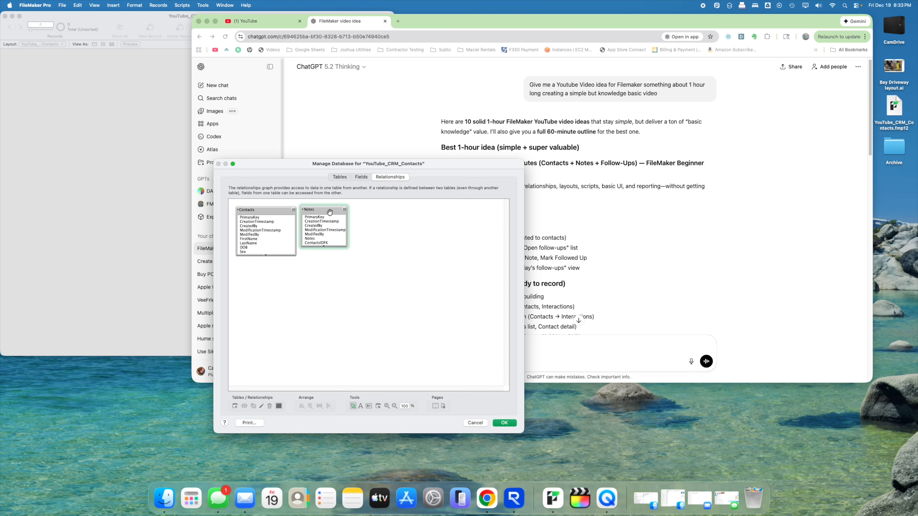
left_click_drag(347, 247, 366, 255)
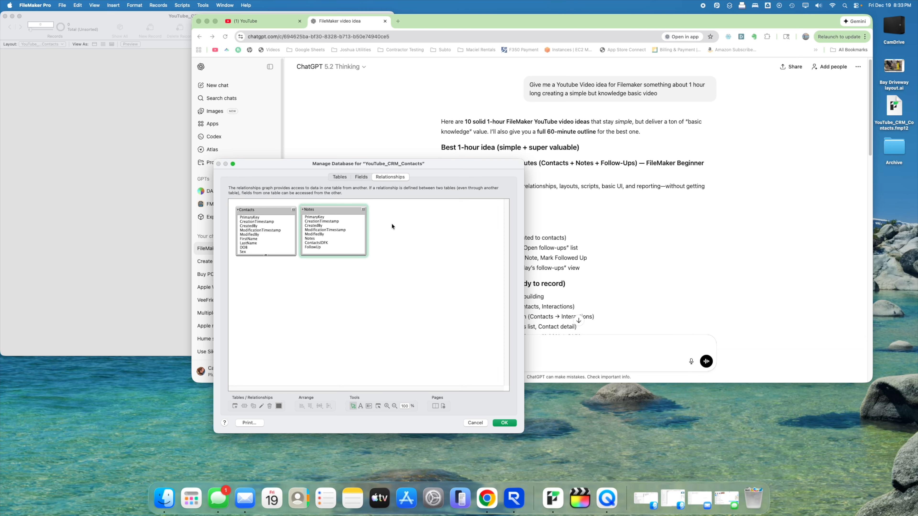
left_click_drag(389, 202, 263, 282)
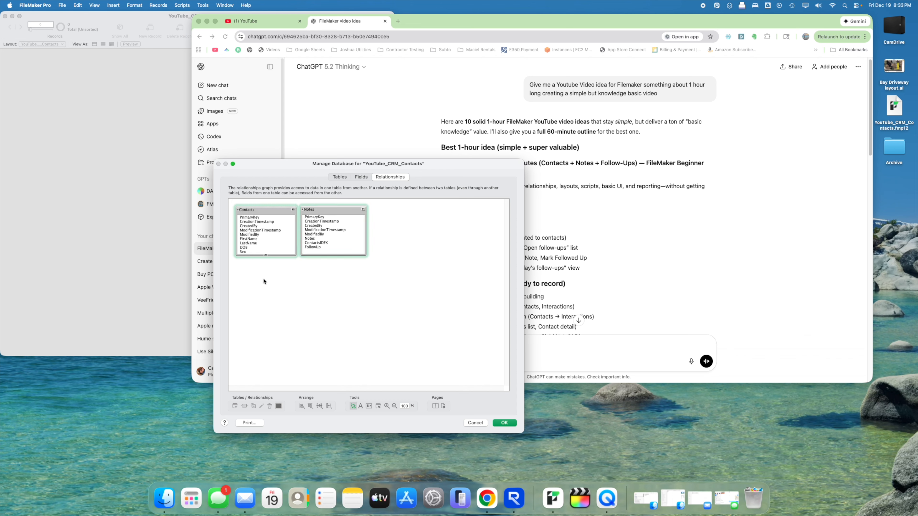
left_click(387, 251)
left_click_drag(329, 211, 329, 211)
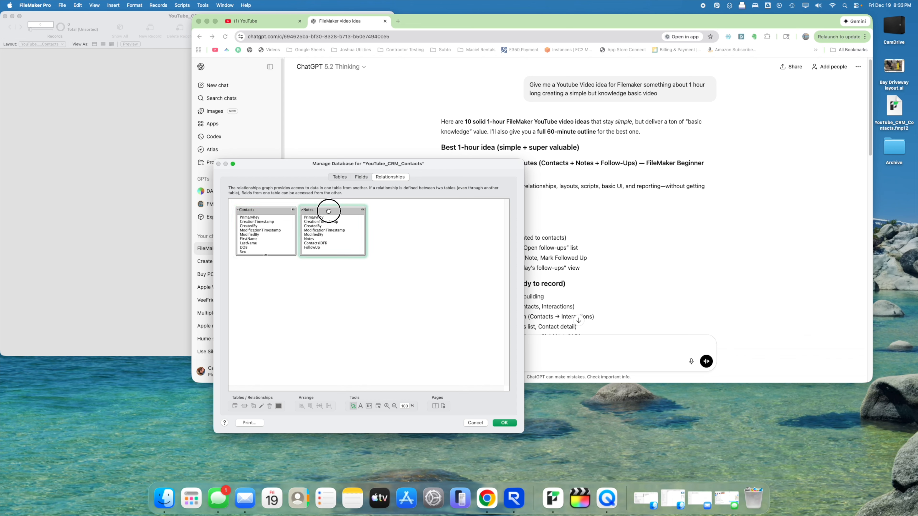
left_click(393, 219)
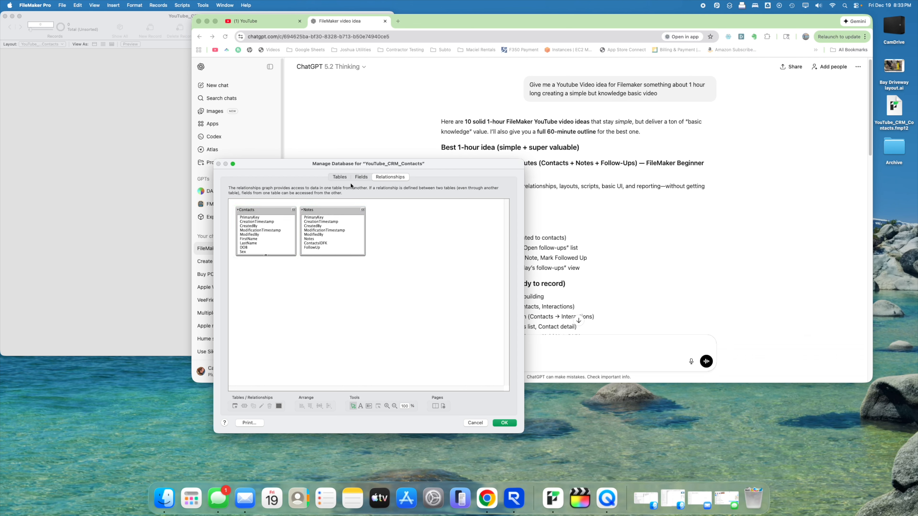
left_click(343, 178)
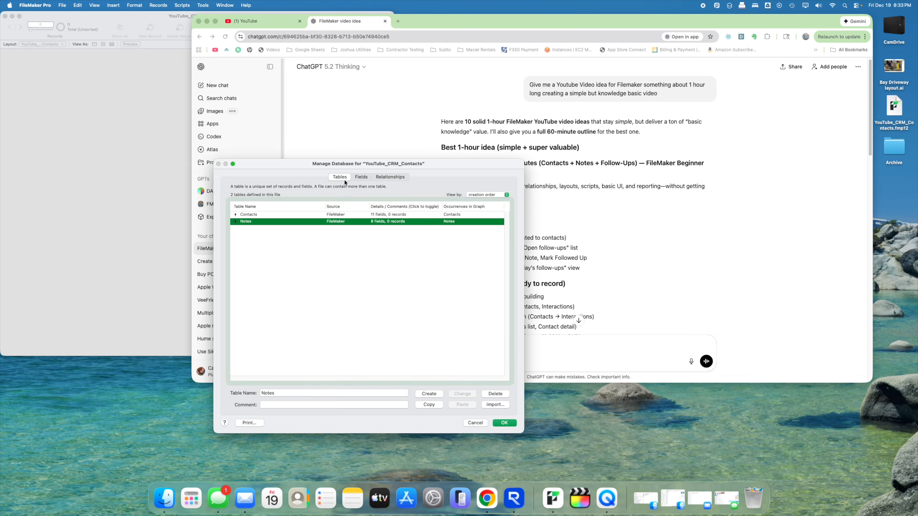
left_click(394, 178)
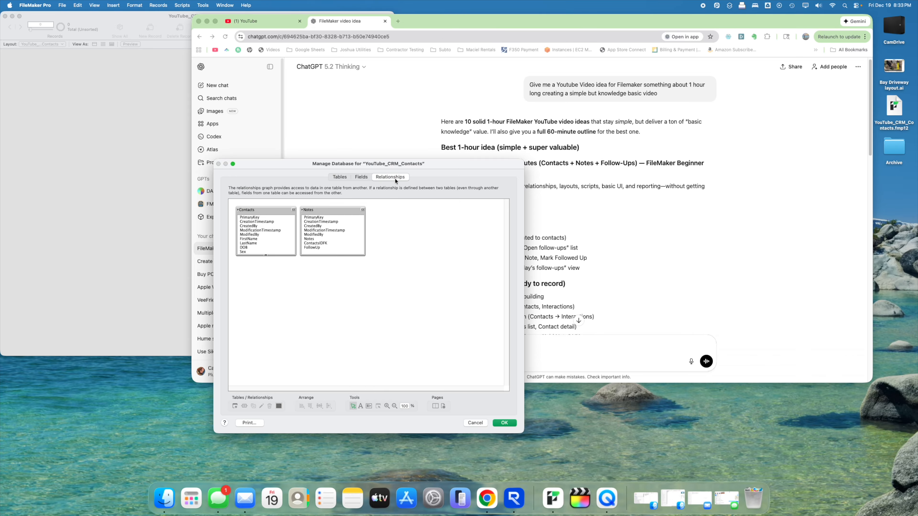
- Rename the Notes occurrence to Table_Notes
left_click(325, 217)
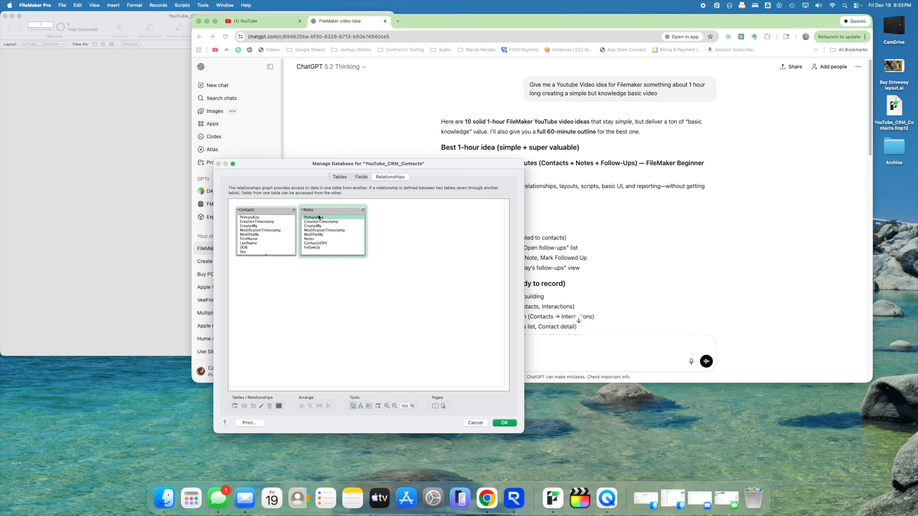
double_click(318, 210)
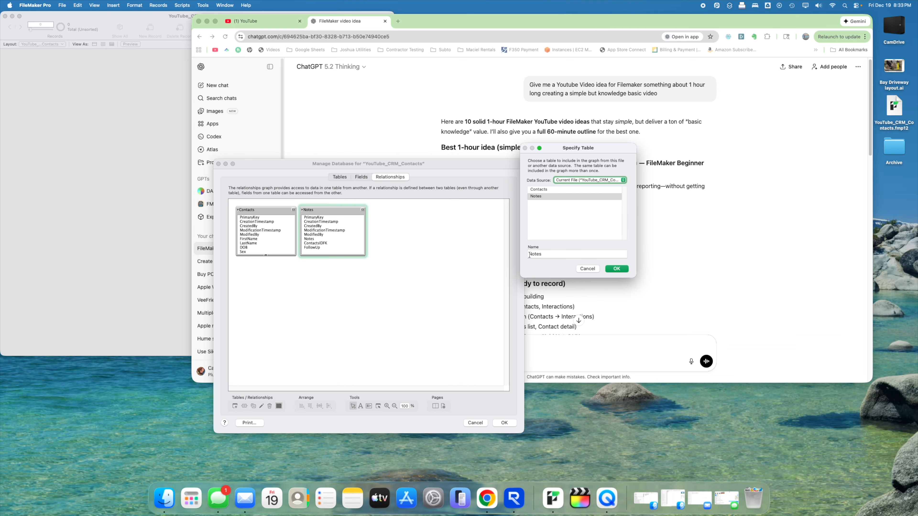
left_click(530, 255)
type("Table_")
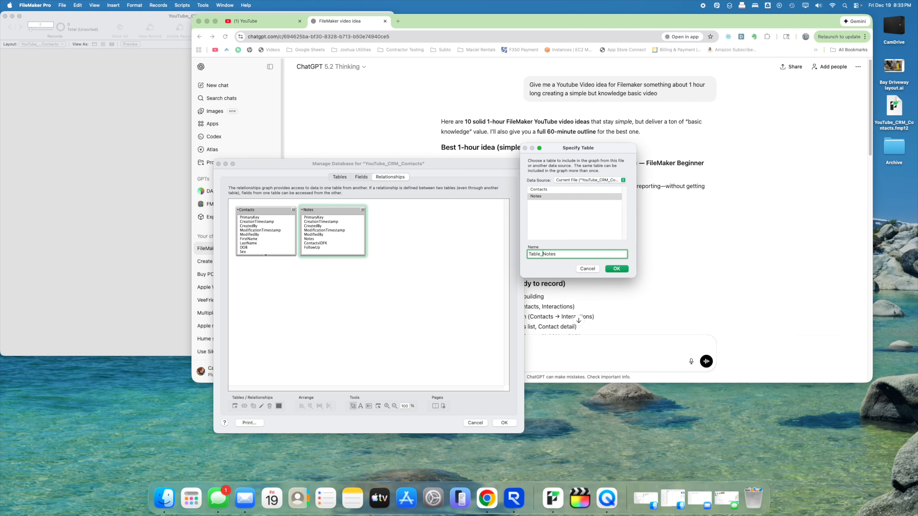
left_click(616, 269)
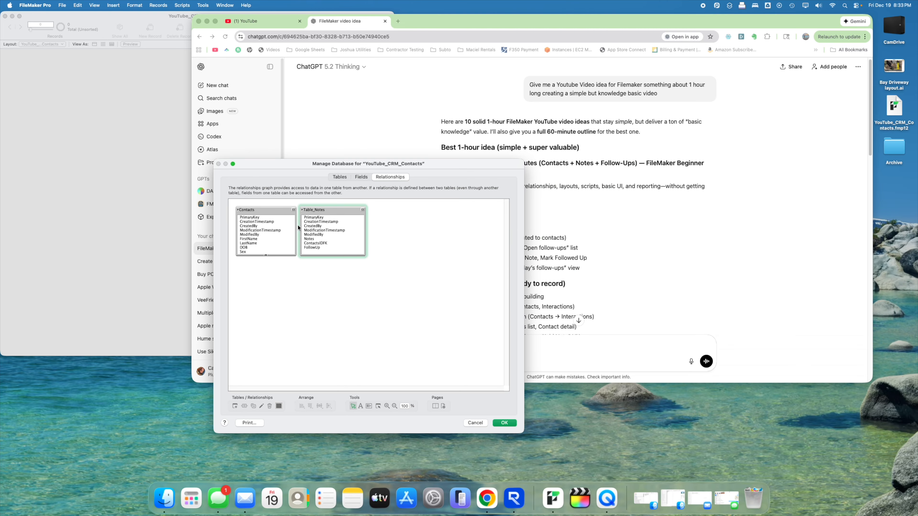
- Rename the Contacts occurrence to Table_Contacts and duplicate it below as Table_Contacts 2
left_click(266, 211)
double_click(266, 211)
left_click(536, 256)
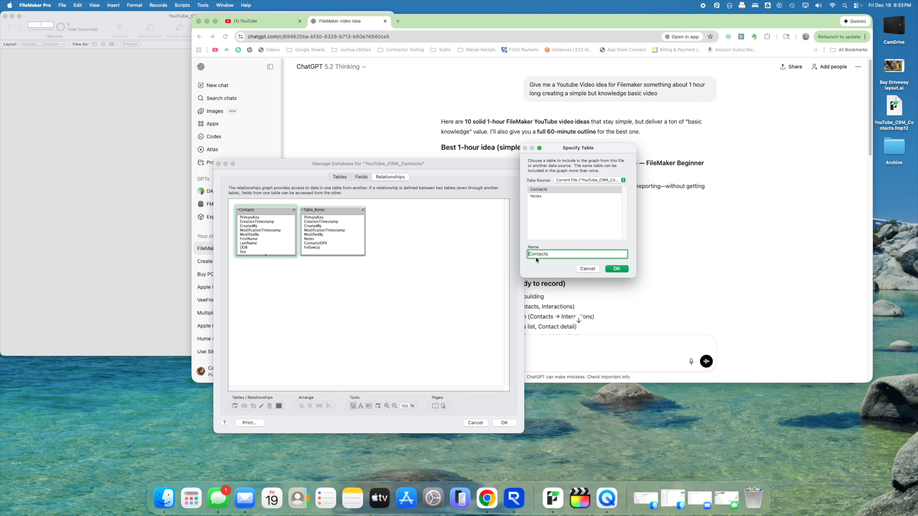
type("Table_")
left_click(610, 270)
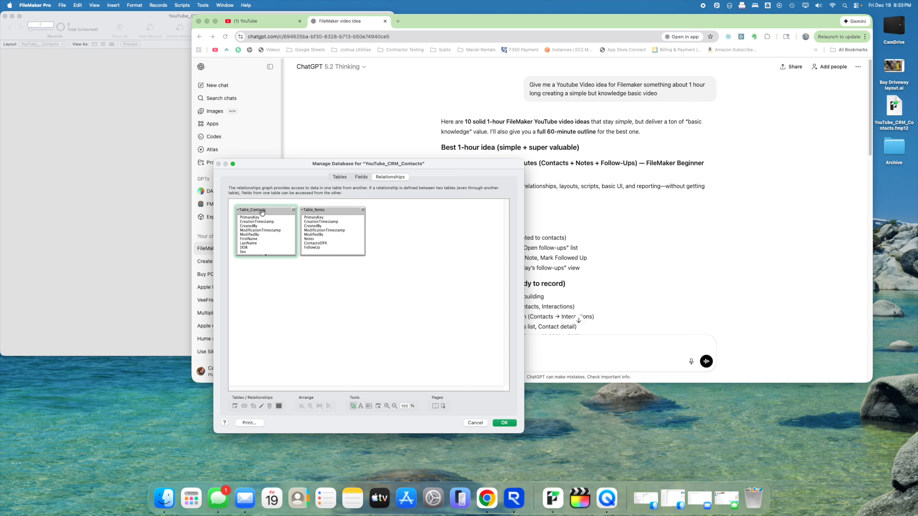
left_click_drag(262, 213, 263, 282)
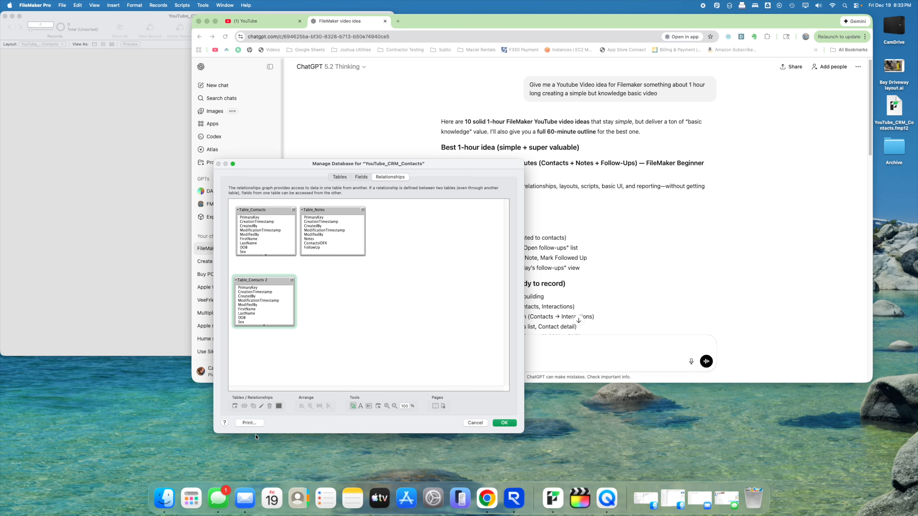
- Rename Table_Contacts 2 to Lay_Contacts and tidy its box
left_click_drag(294, 326, 345, 359)
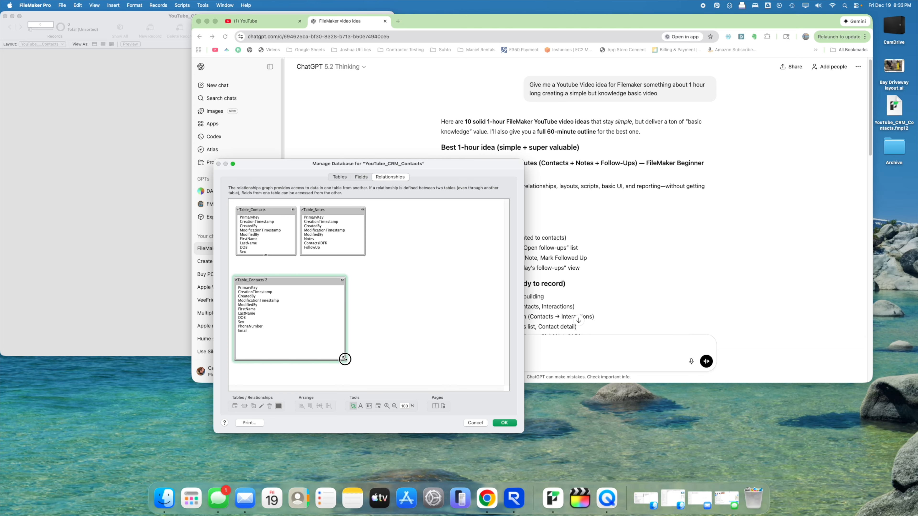
double_click(267, 281)
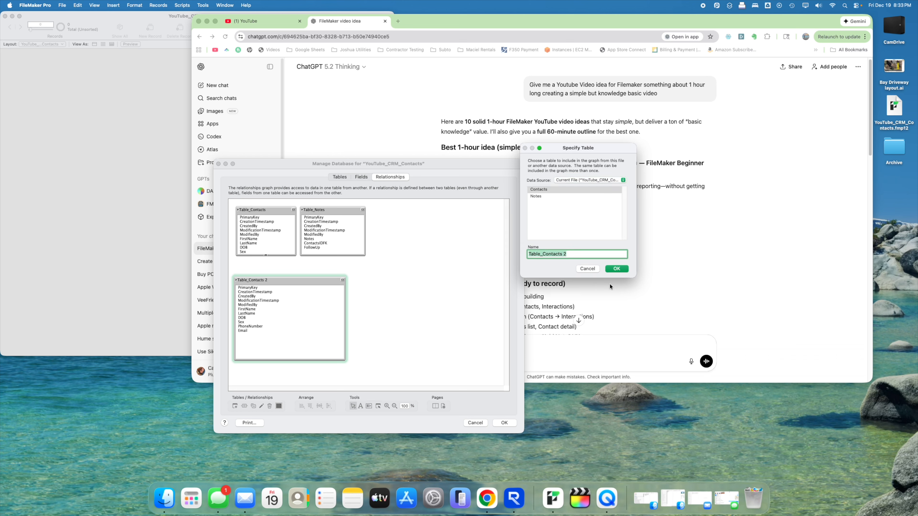
type("Lay_Contac")
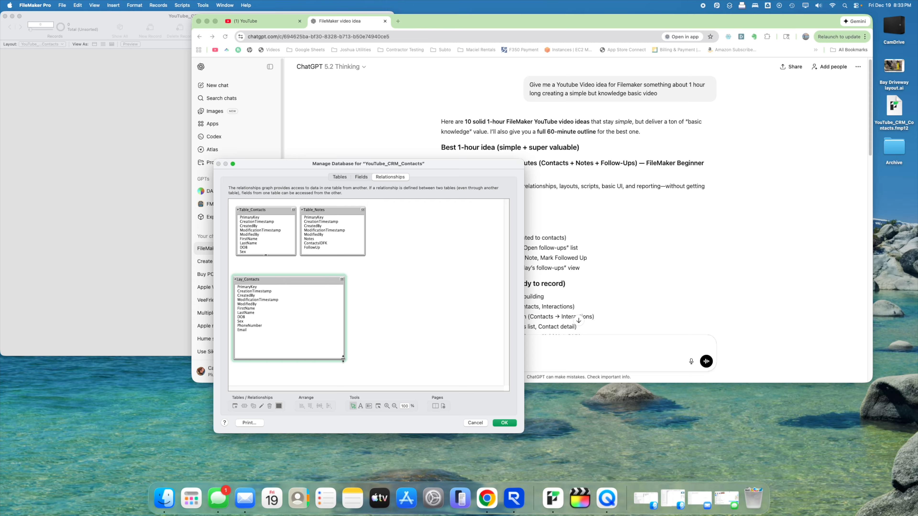
left_click_drag(345, 360, 304, 351)
mouse_move(267, 281)
left_mouse_down()
mouse_move(298, 289)
mouse_move(271, 274)
left_mouse_up()
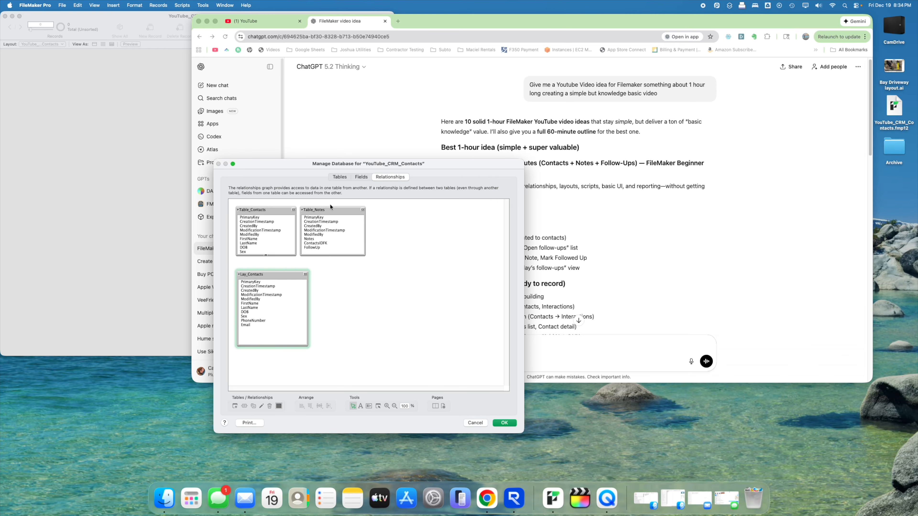
- Duplicate Table_Notes, name the copy LayContacts_Notes, and place it beside Lay_Contacts
left_click(326, 209)
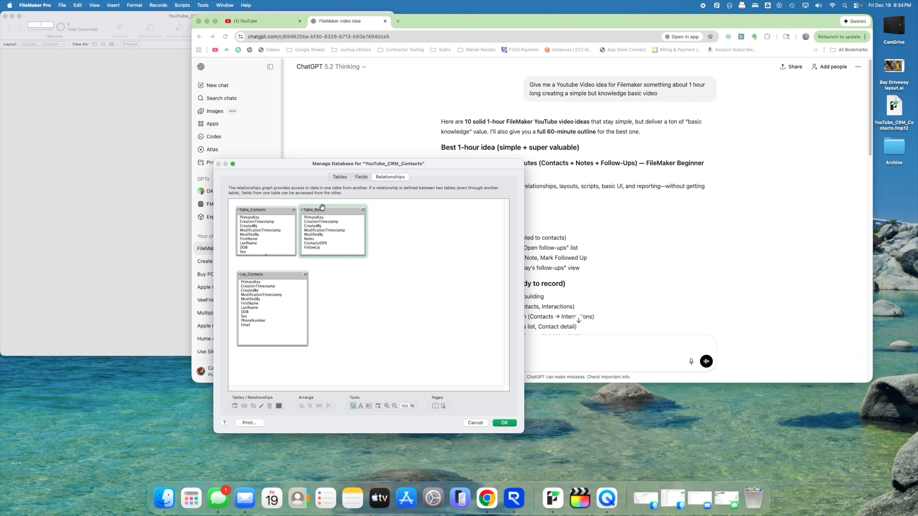
left_click_drag(316, 211, 335, 295)
left_click(314, 211)
double_click(342, 298)
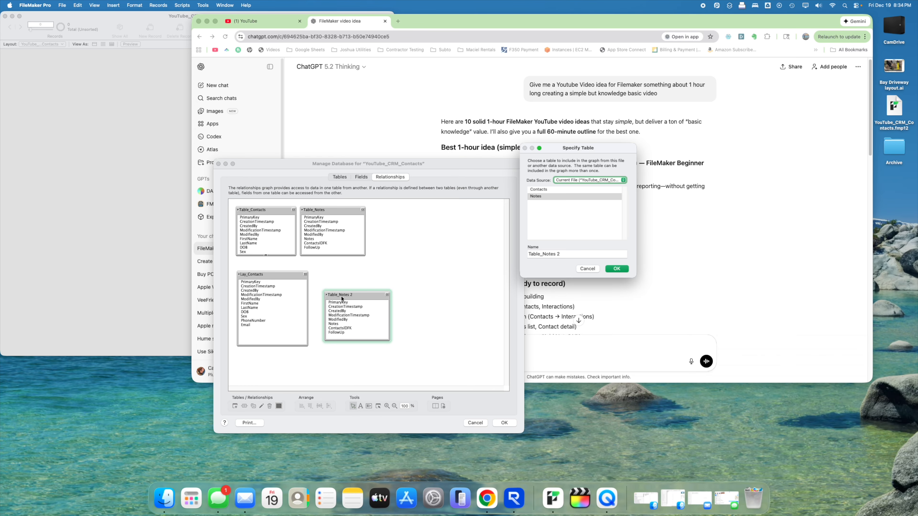
left_click(570, 255)
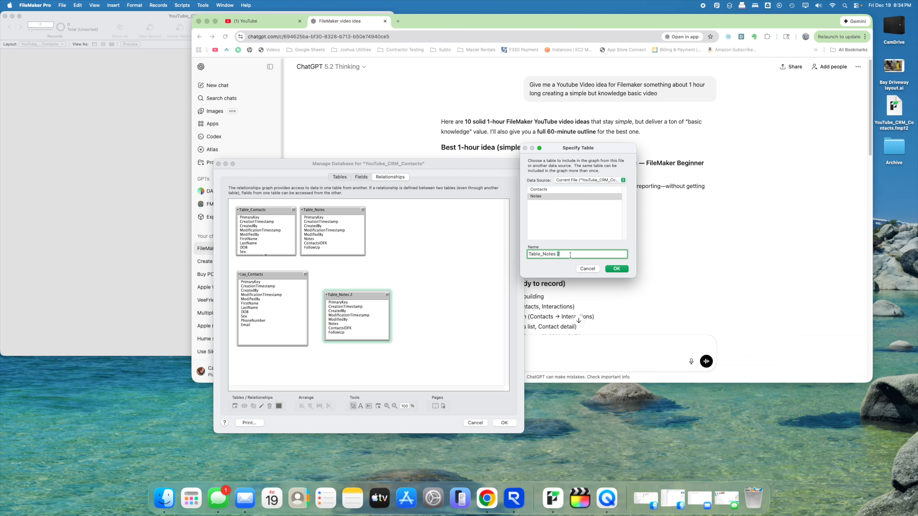
triple_click(570, 254)
type("LayContacts_Notes")
key("Return")
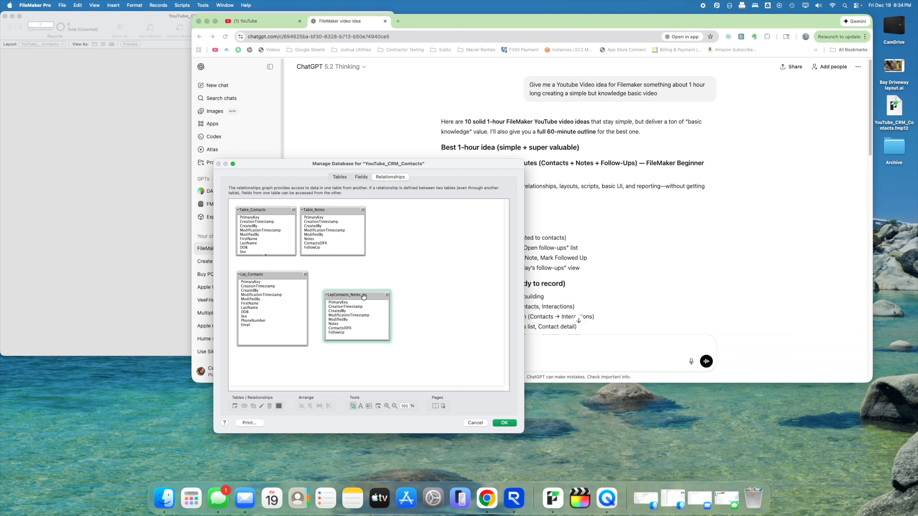
left_click_drag(358, 296, 358, 295)
left_click_drag(270, 277, 272, 275)
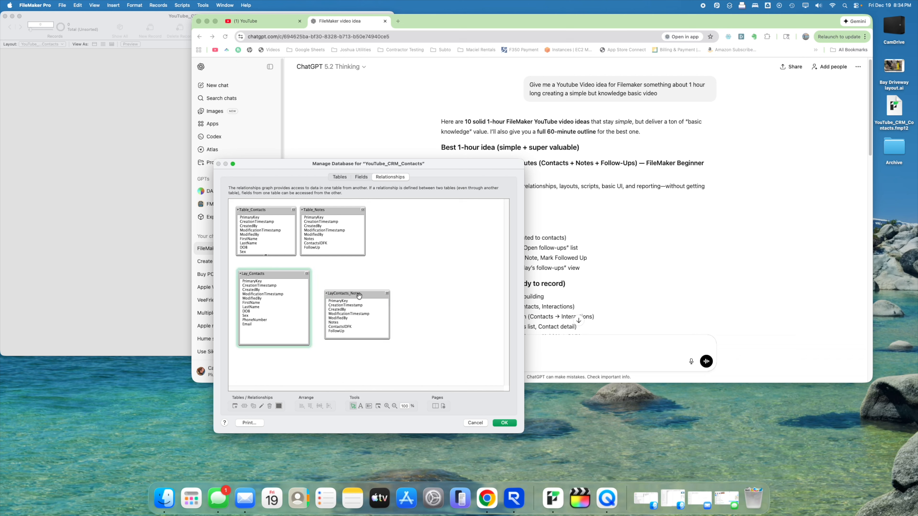
left_click_drag(359, 296, 365, 297)
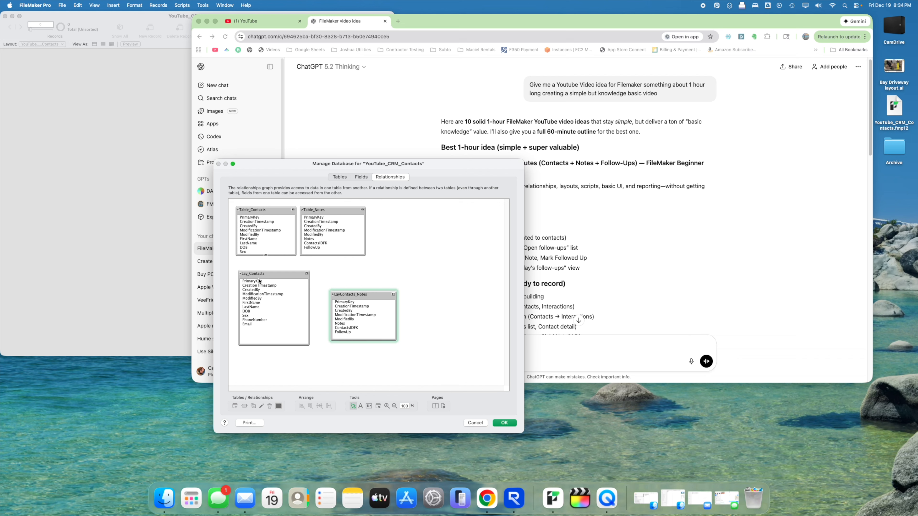
left_click_drag(259, 280, 358, 329)
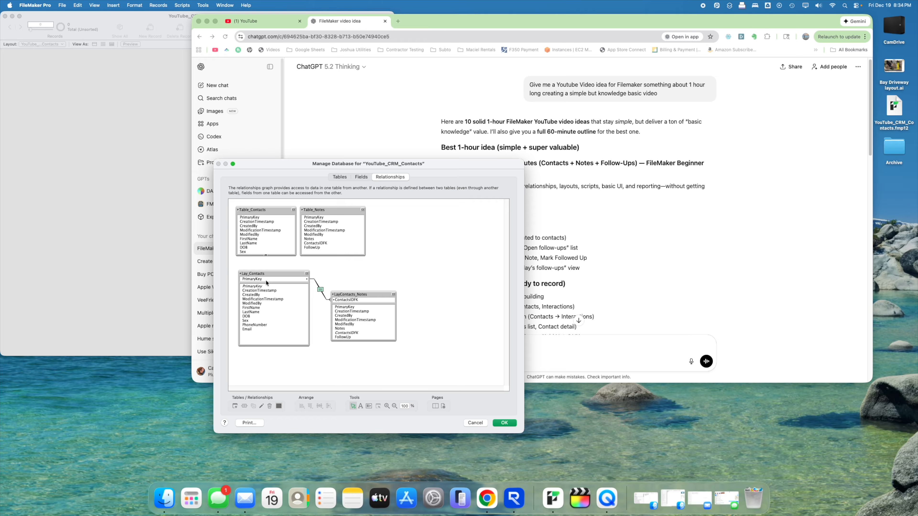
left_click(391, 271)
left_click_drag(374, 295, 377, 295)
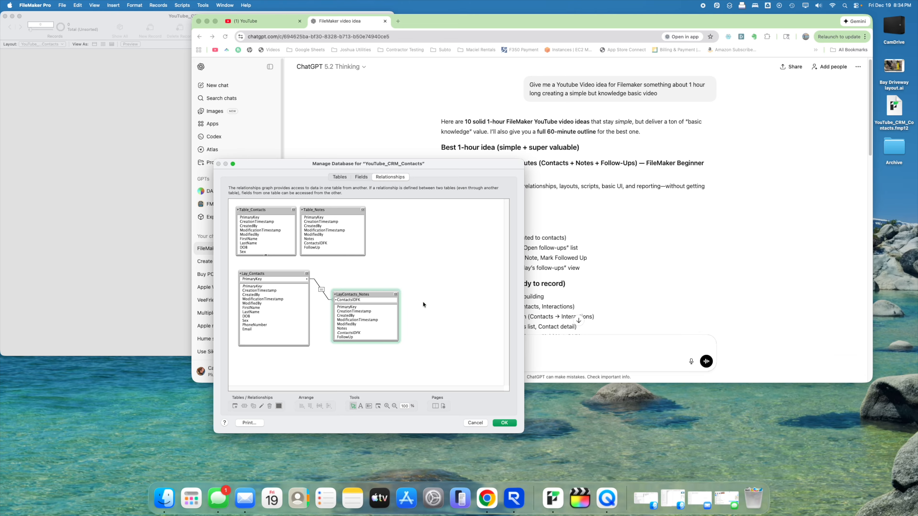
- Allow new LayContacts_Notes records to be created via the Lay_Contacts relationship
double_click(322, 291)
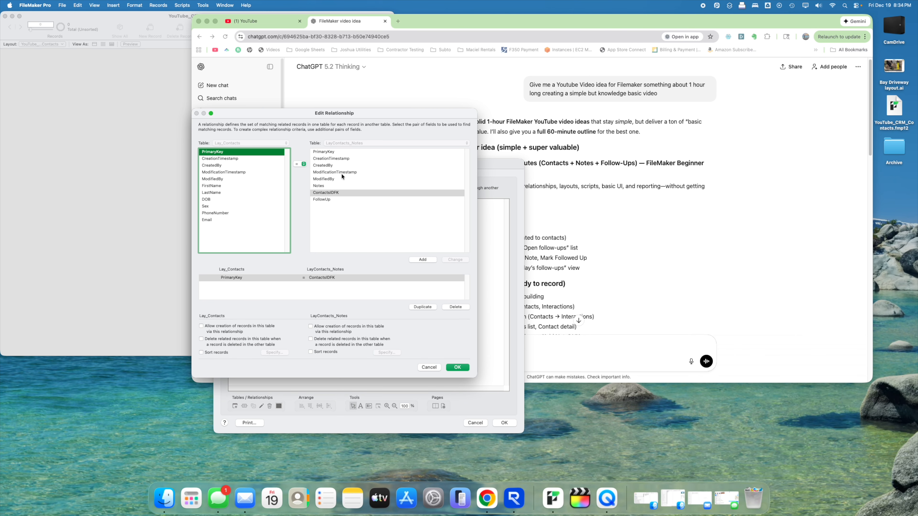
left_click_drag(476, 377, 444, 345)
left_click_drag(365, 114, 600, 135)
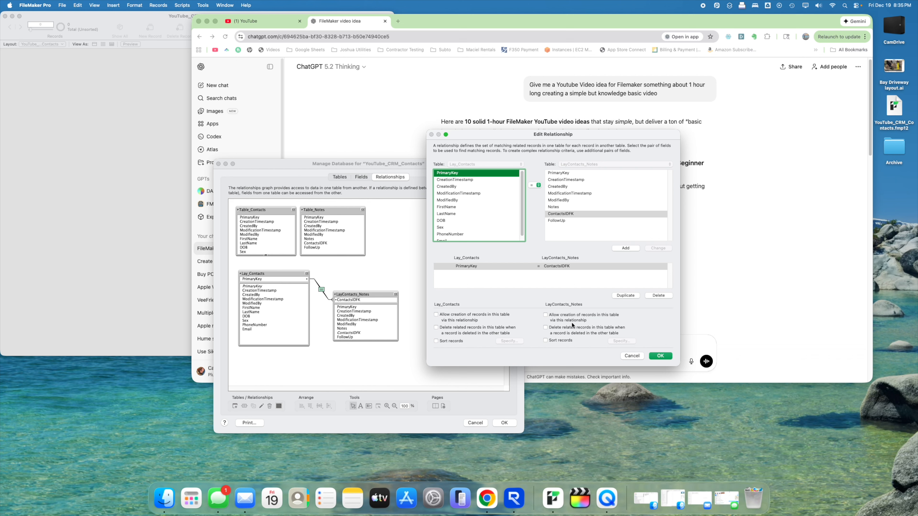
left_click(556, 317)
left_click(652, 356)
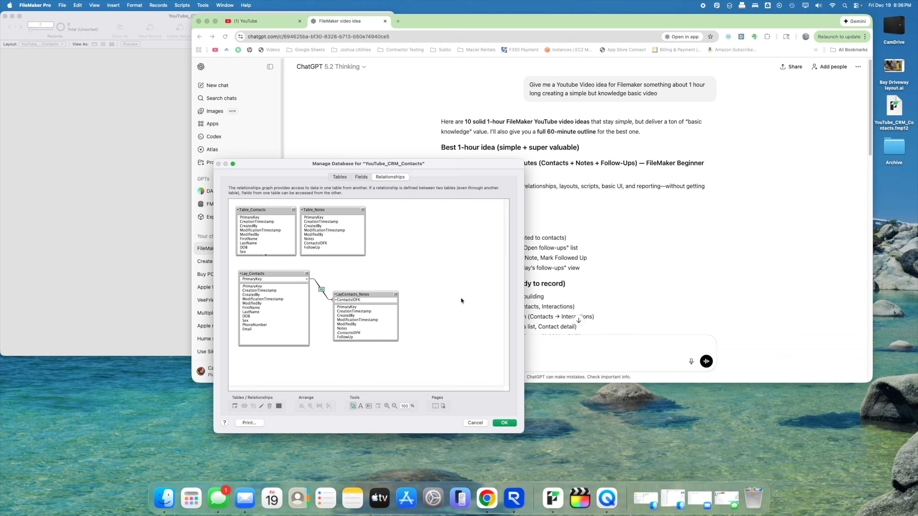
- Line LayContacts_Notes up level with Lay_Contacts in the graph
left_click_drag(370, 306, 367, 303)
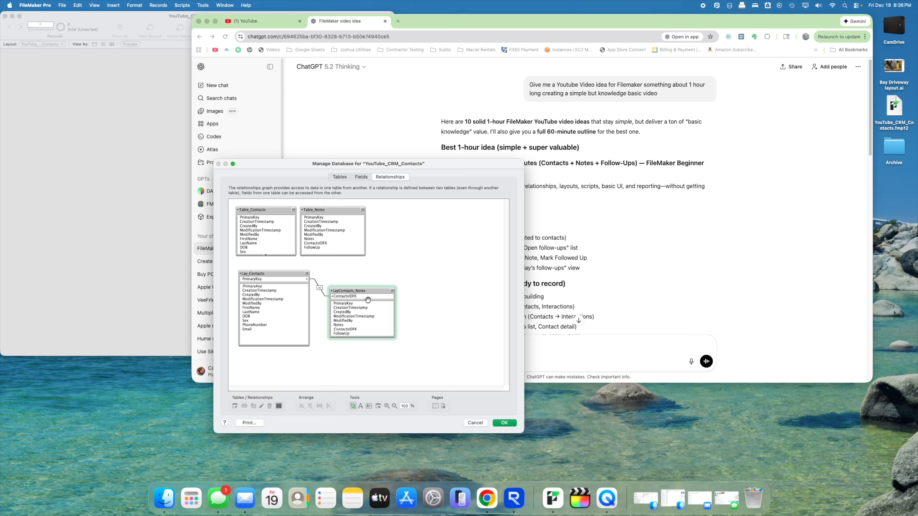
left_click_drag(335, 288, 333, 288)
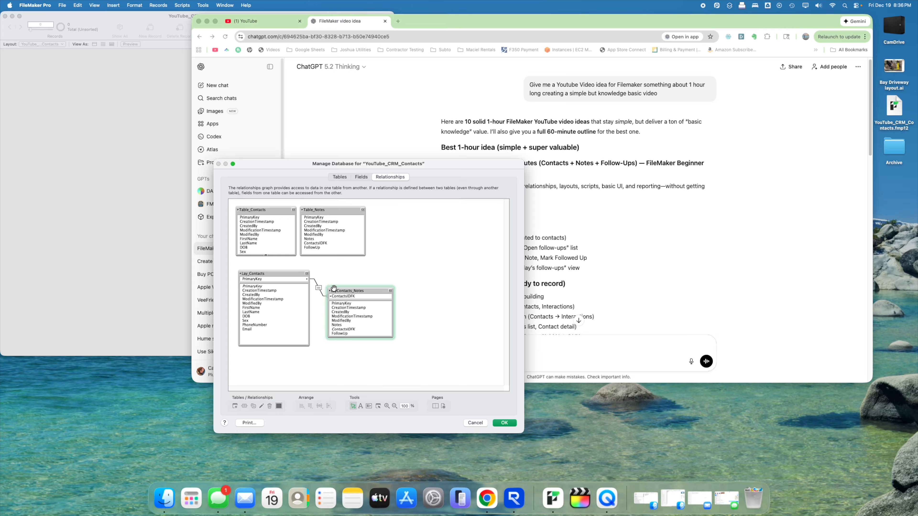
left_click(372, 278)
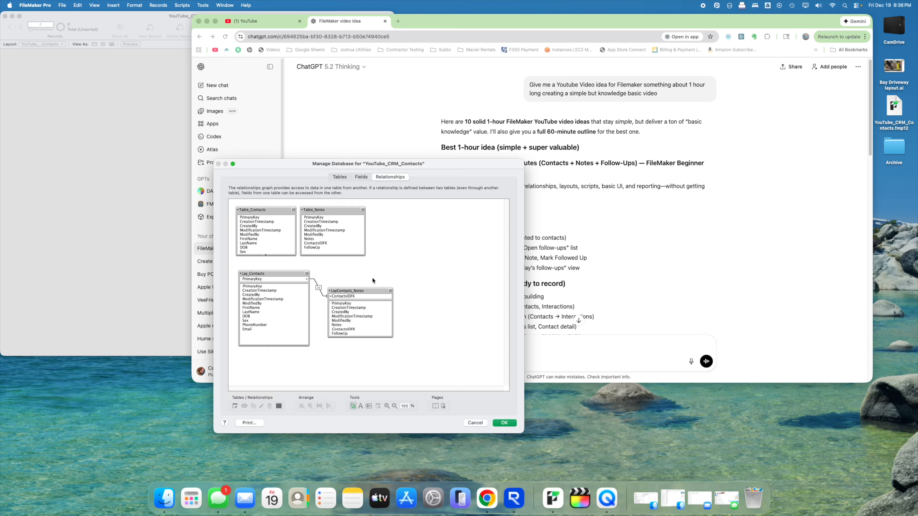
left_click_drag(345, 291, 346, 274)
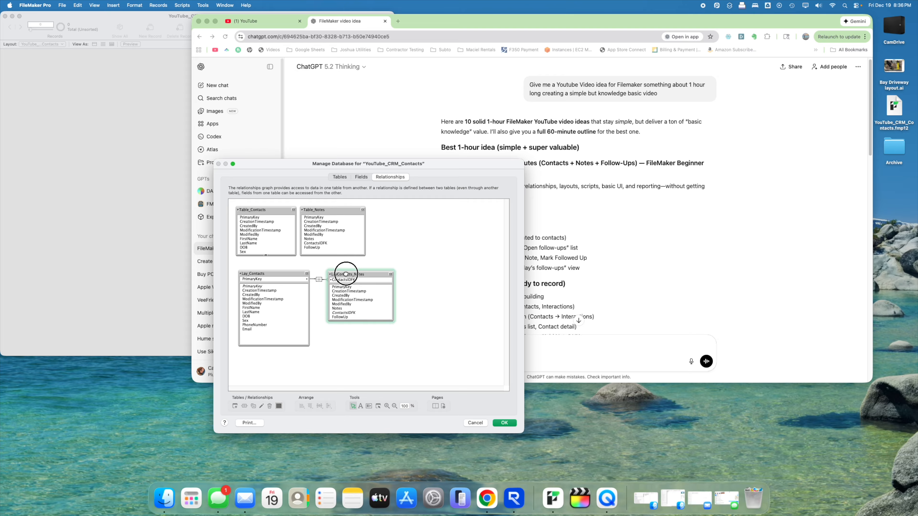
- Duplicate Lay_Contacts and LayContacts_Notes as new occurrences to the right
left_click(263, 274)
left_click_drag(260, 276, 437, 233)
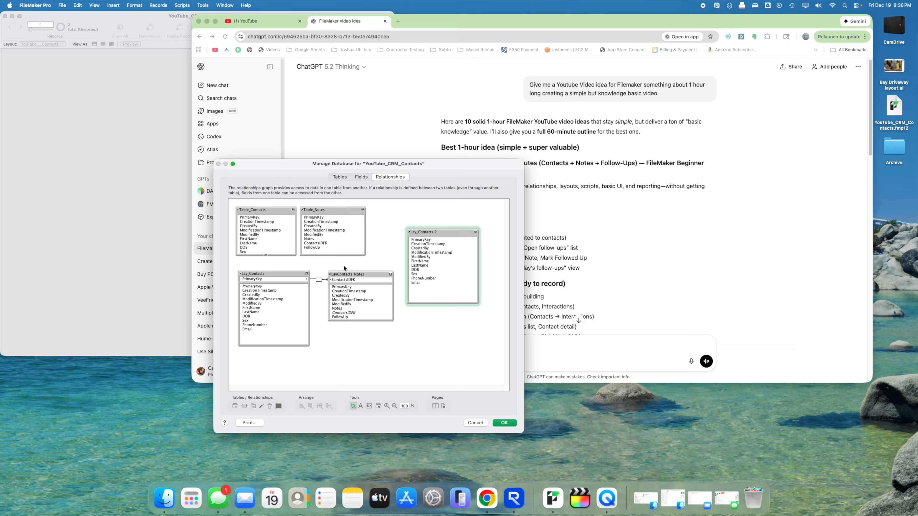
left_click_drag(344, 274, 429, 312)
left_click_drag(524, 433, 617, 464)
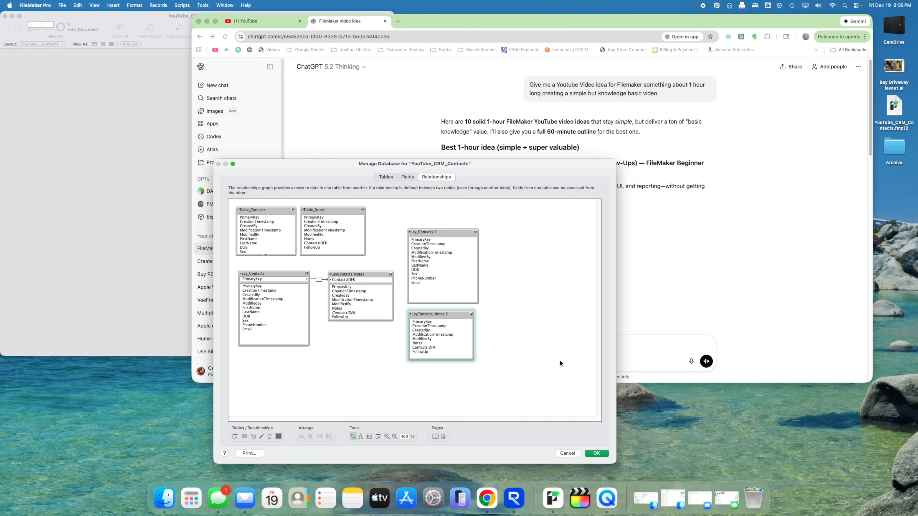
left_click_drag(474, 343, 498, 343)
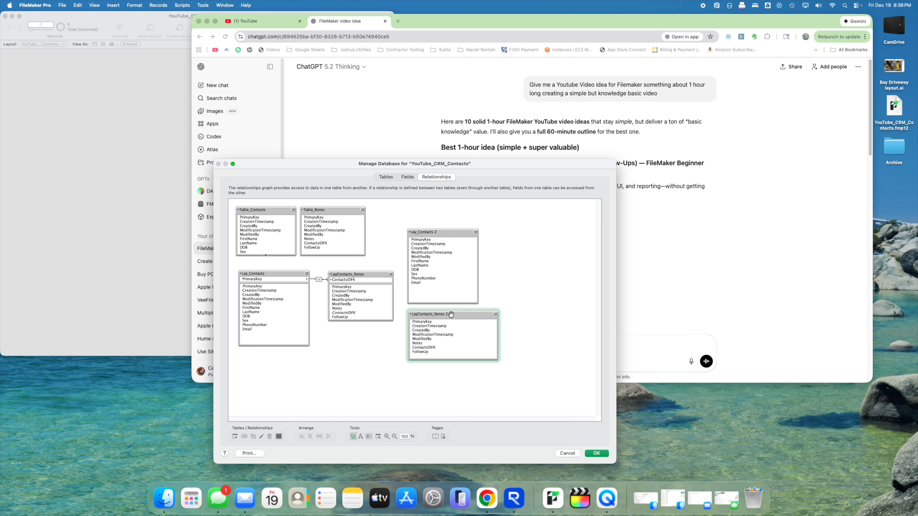
- Rename the LayContacts_Notes copy to List_Notes
double_click(451, 313)
triple_click(573, 254)
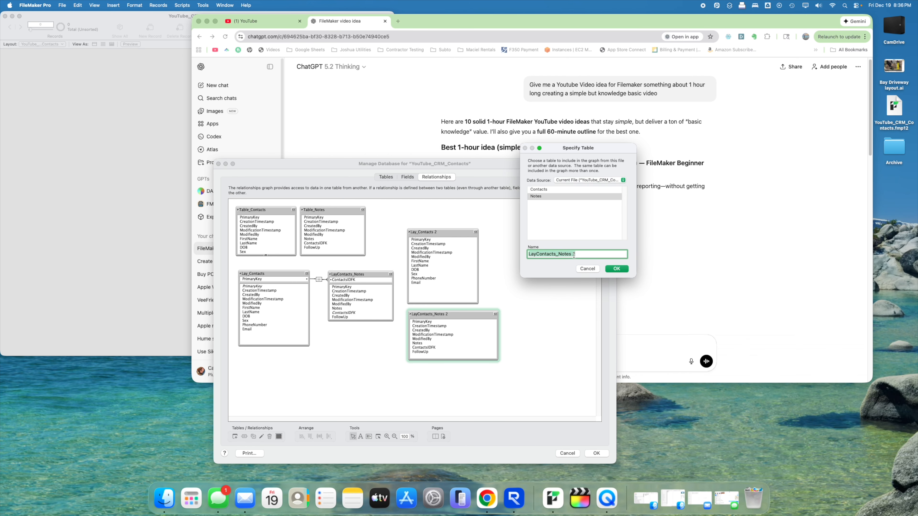
type("List_Notes")
key("Return")
mouse_move(409, 313)
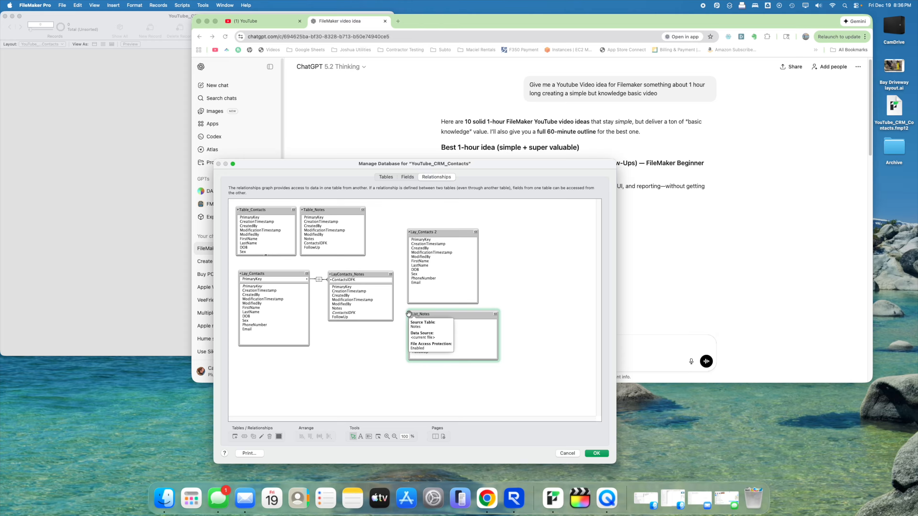
- Rename the Lay_Contacts copy to List_Contacts and adjust its box
double_click(428, 233)
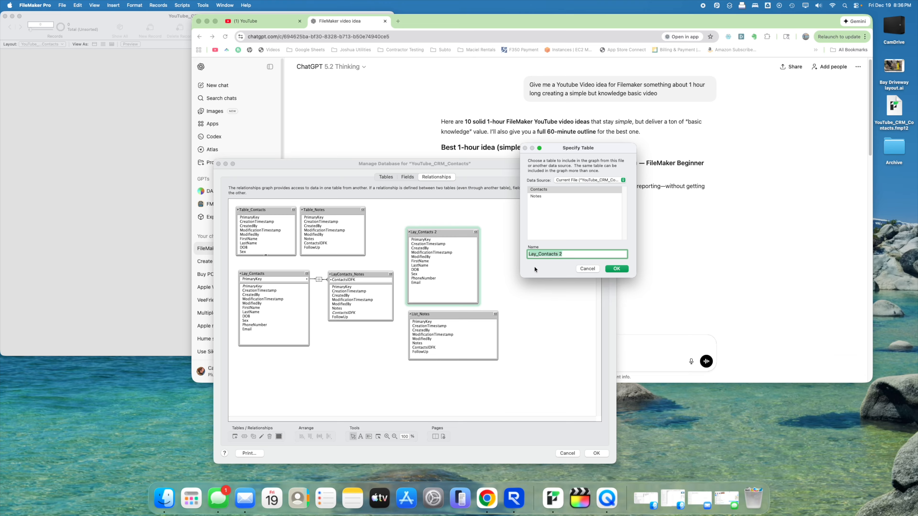
type("List_Cotn")
key("BackSpace")
key("BackSpace")
type("ntacts")
key("Return")
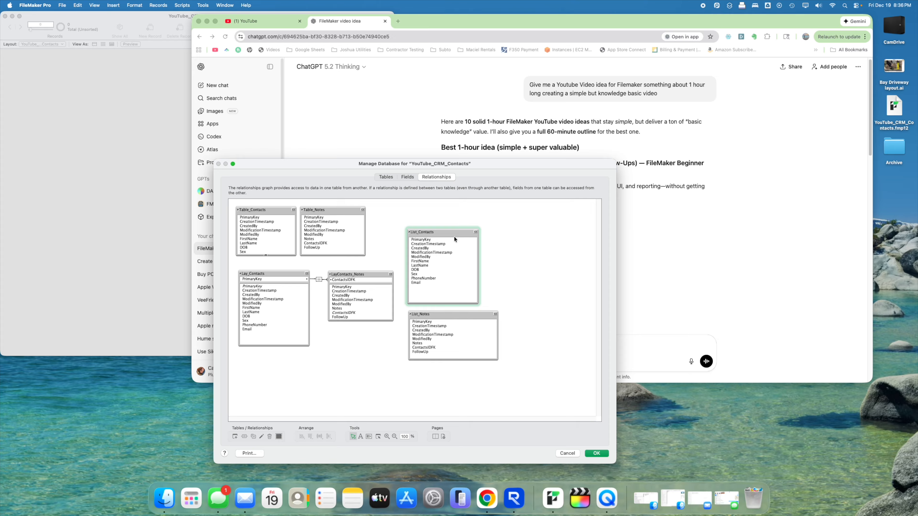
left_click_drag(454, 238, 451, 342)
left_click(536, 281)
- Move List_Contacts and List_Notes below Lay_Contacts and nudge both boxes into alignment
left_click_drag(440, 238, 273, 248)
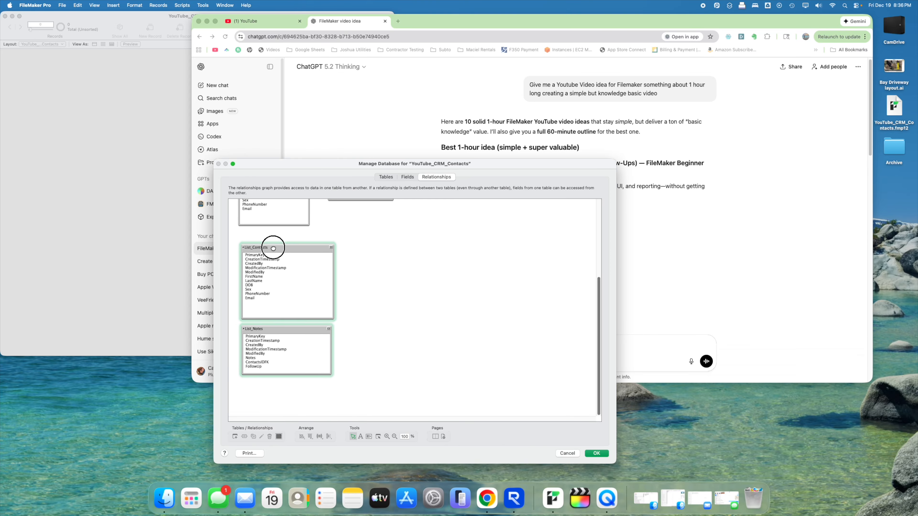
left_click(391, 268)
scroll(391, 270, "up", 2)
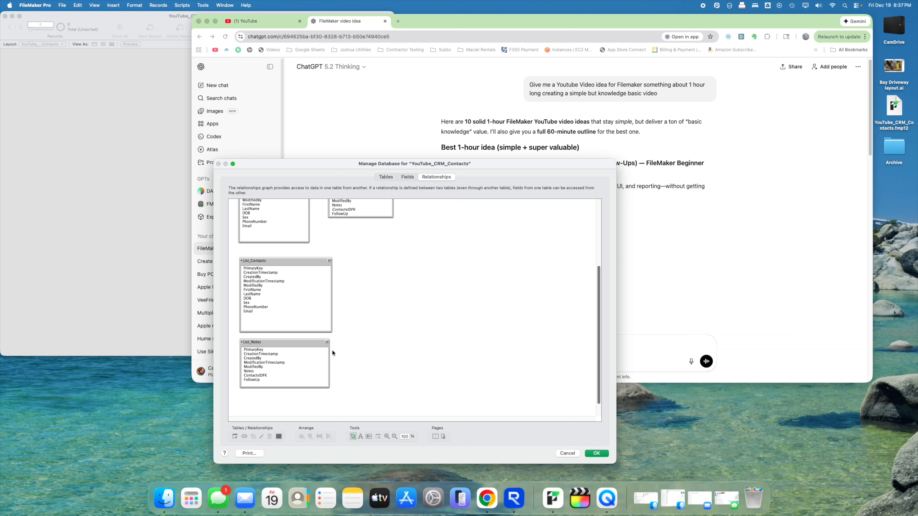
left_click_drag(281, 261, 281, 259)
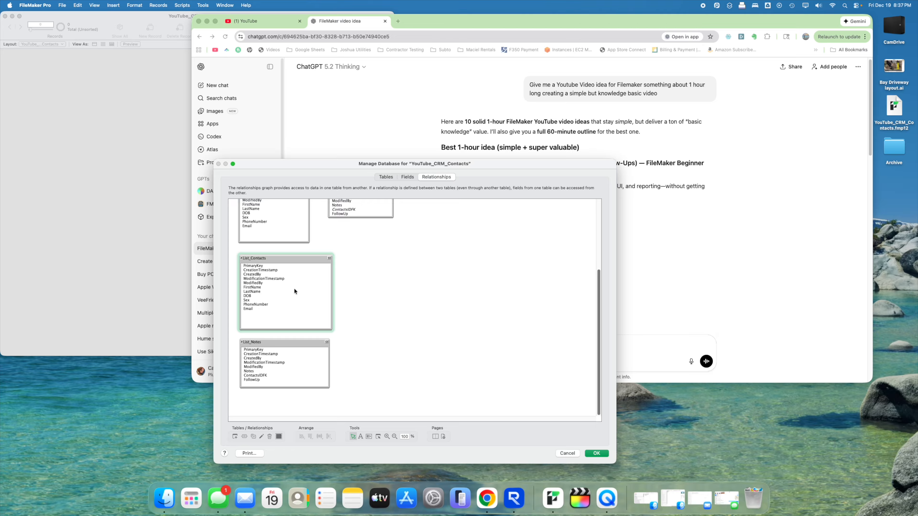
left_click(275, 342)
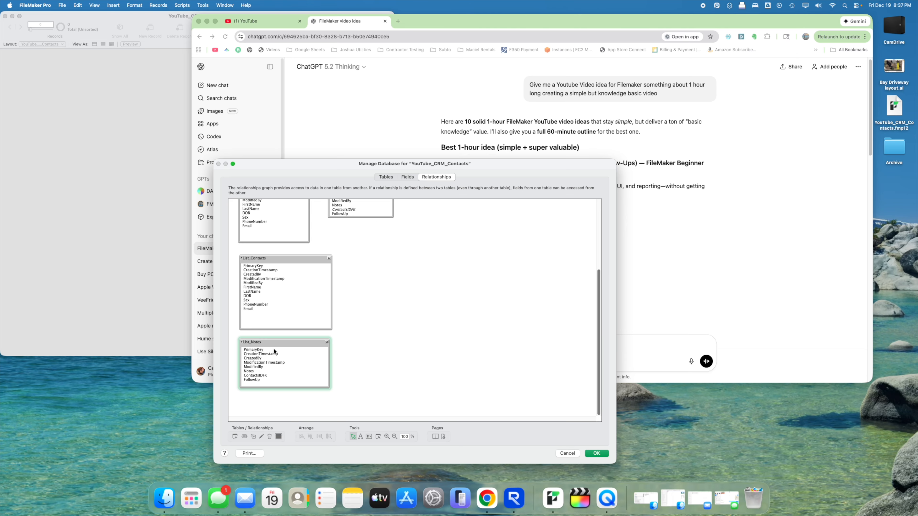
left_click_drag(275, 342, 276, 341)
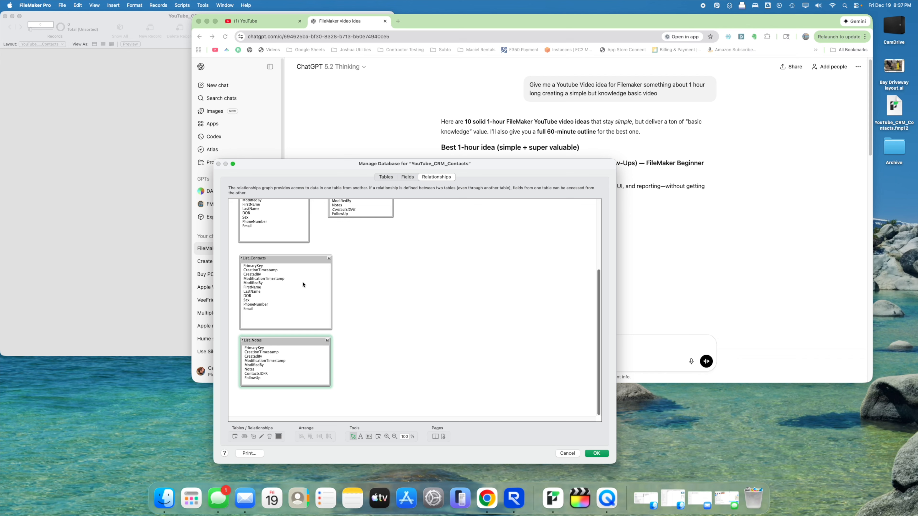
left_click_drag(266, 342, 359, 350)
left_click(283, 343)
left_click(265, 341)
left_click(281, 258)
- Duplicate List_Contacts beside List_Notes and name it ListNotes_ContactName
left_click_drag(276, 260, 380, 342)
double_click(369, 342)
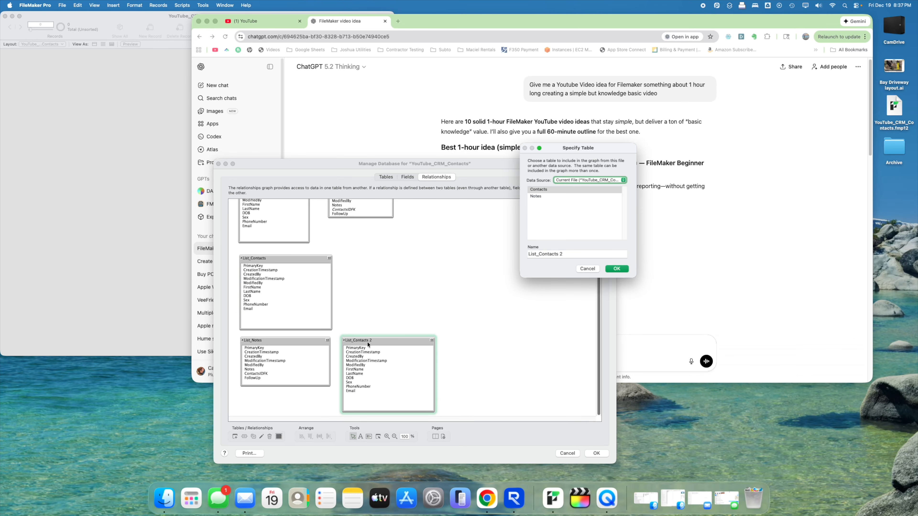
triple_click(574, 254)
type("List")
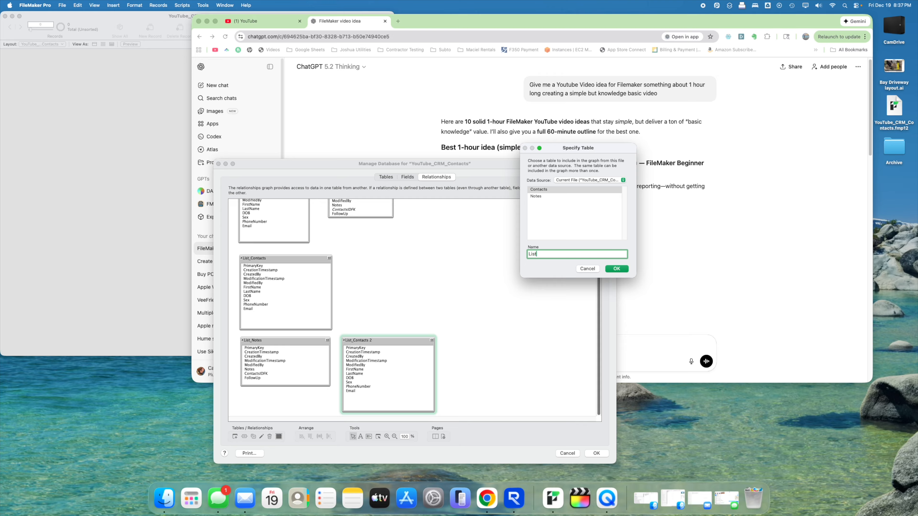
type("Notes_ContactName")
key("Return")
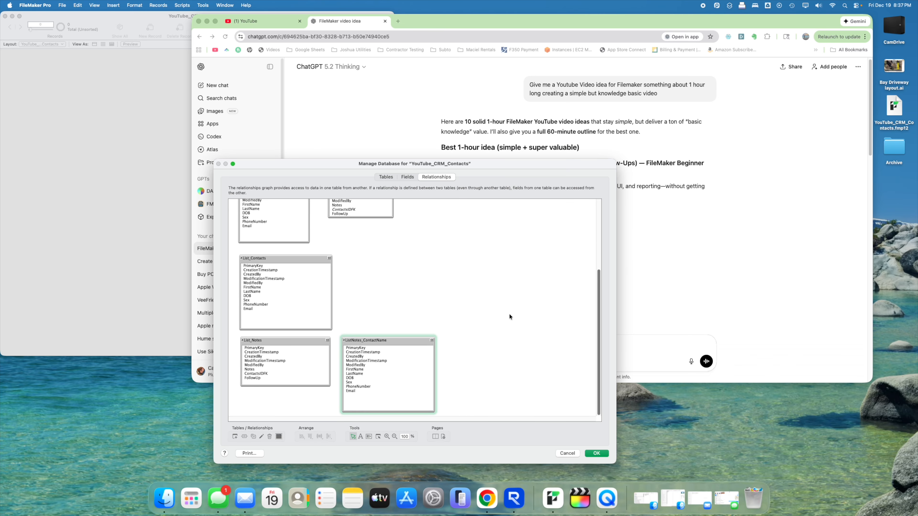
- Enlarge the graph area and save the Manage Database changes
scroll(423, 292, "up", 5)
scroll(426, 293, "down", 4)
scroll(426, 293, "down", 1)
left_click_drag(395, 159, 395, 64)
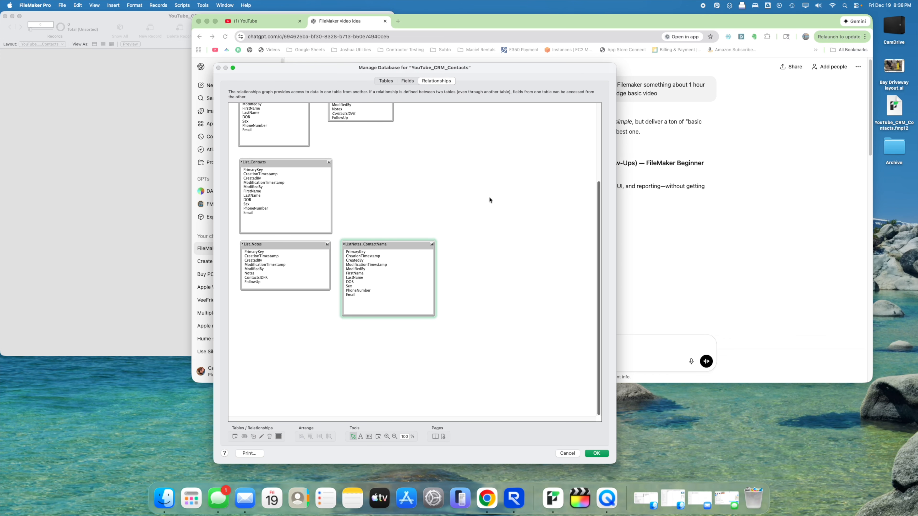
left_click(459, 230)
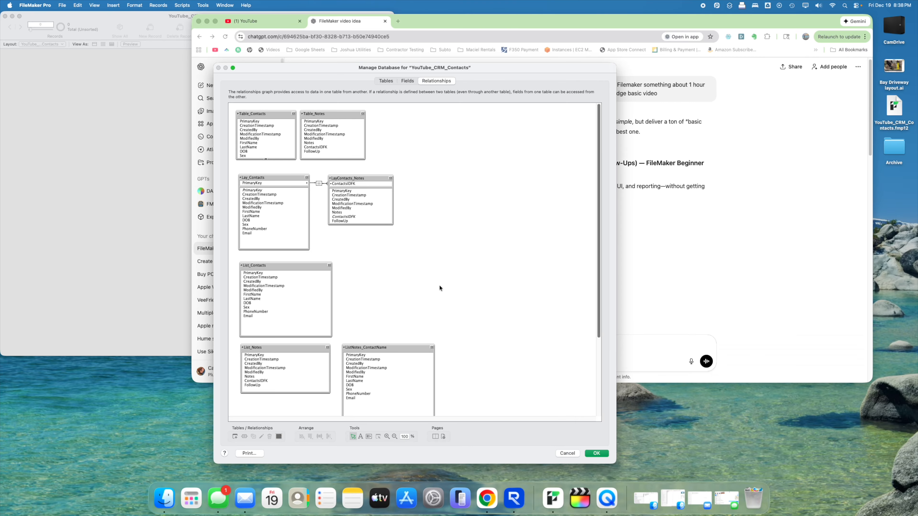
left_click(597, 453)
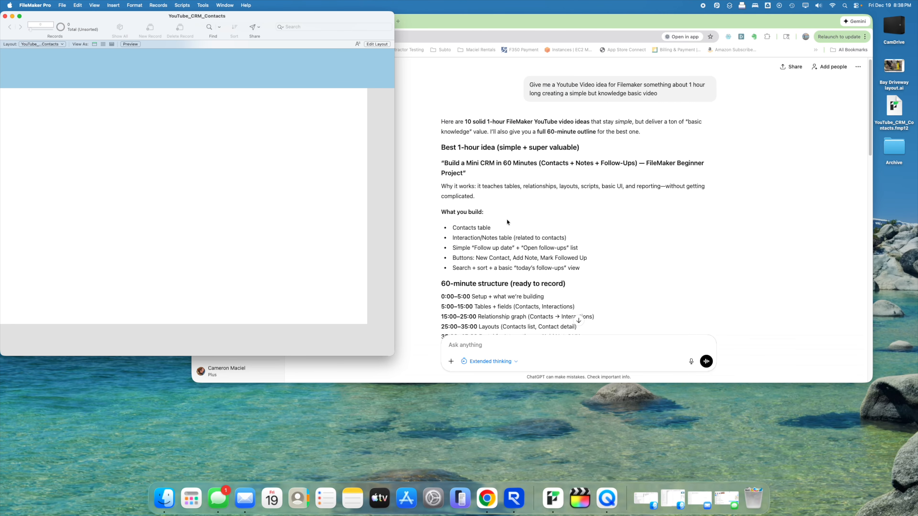
- In Layout mode, open Manage Layouts and delete the unused YouTube_CRM_Contacts layout
left_click_drag(203, 23, 273, 46)
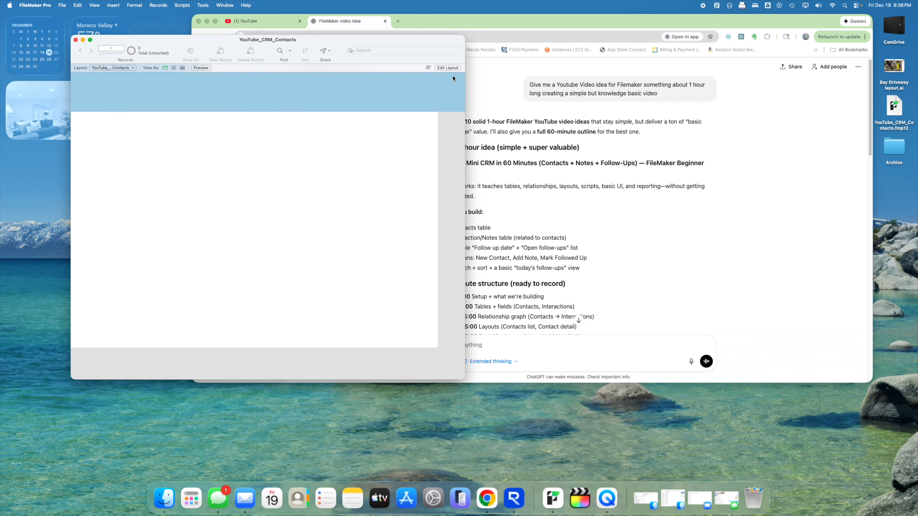
left_click(448, 68)
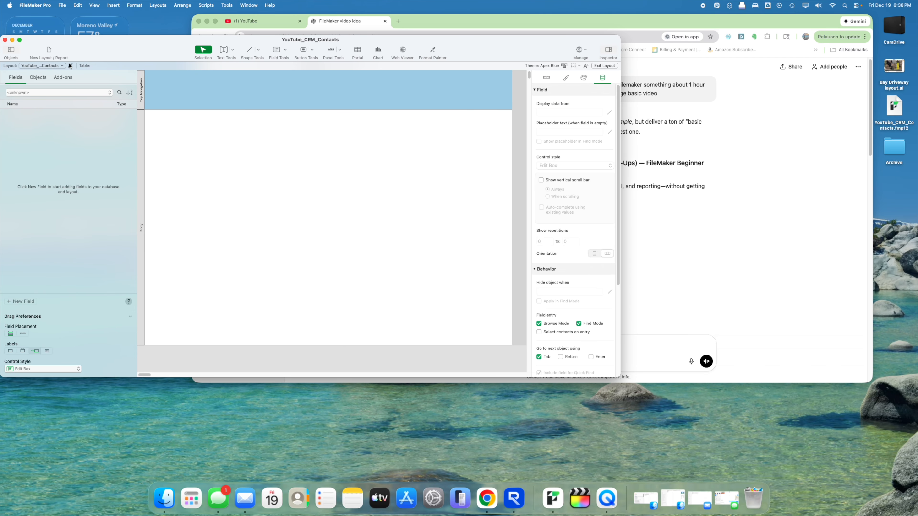
left_click(60, 65)
left_click(56, 57)
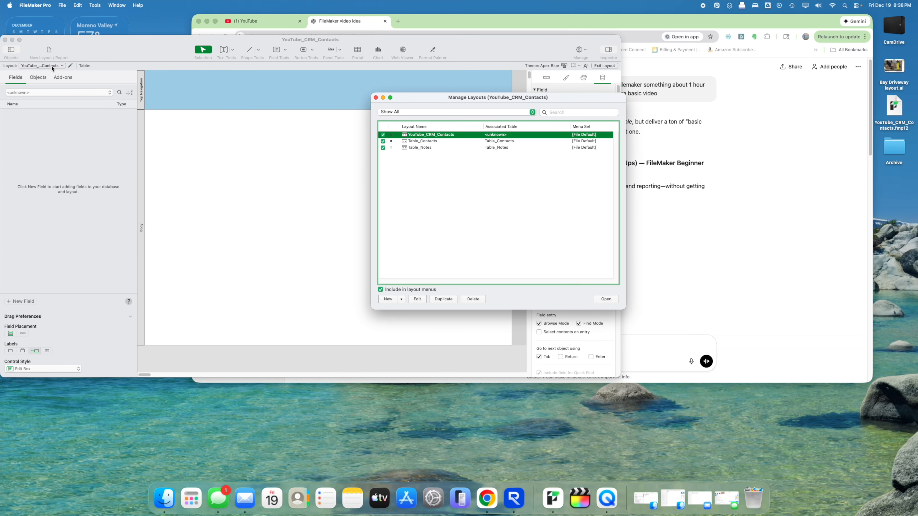
left_click(473, 299)
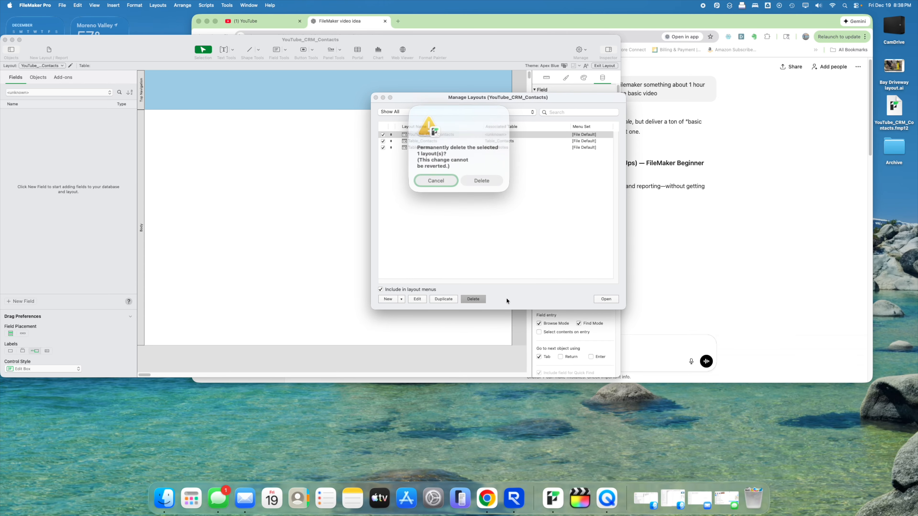
left_click(482, 180)
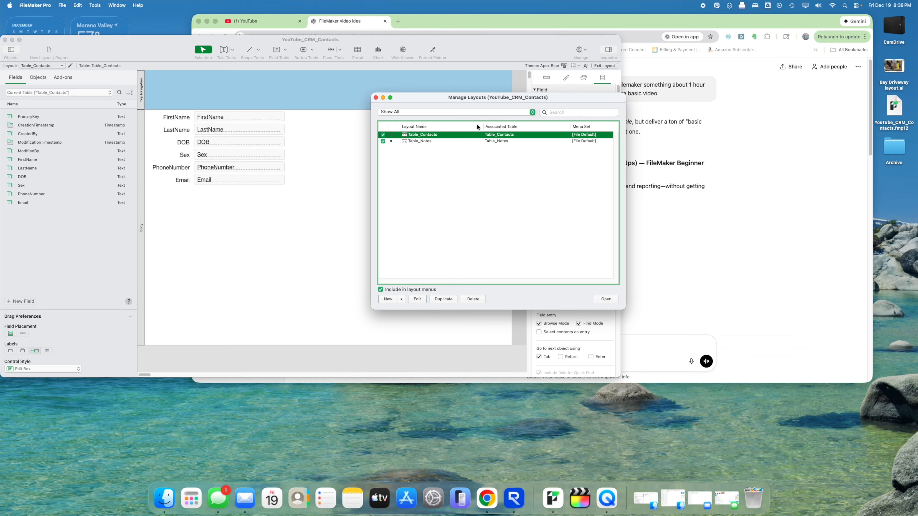
left_click_drag(484, 127, 450, 127)
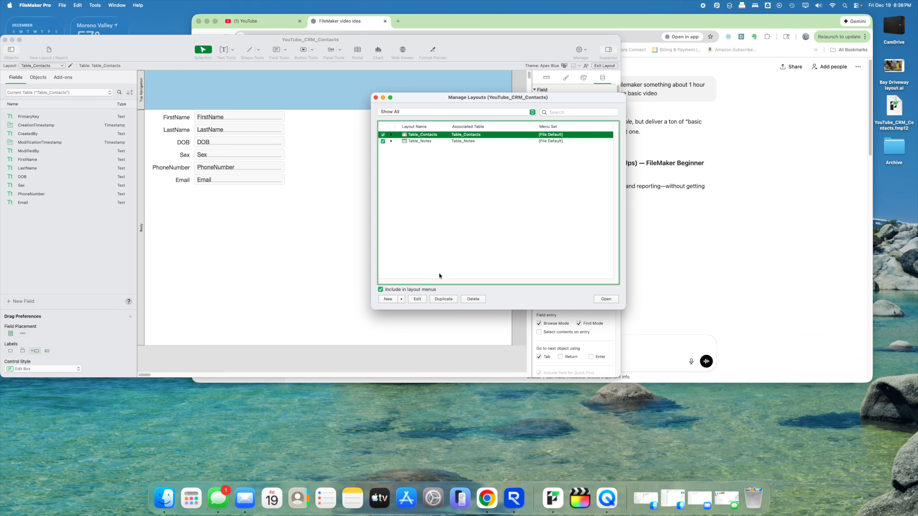
- Create three layout folders named Tables, Layouts and List
left_click(401, 299)
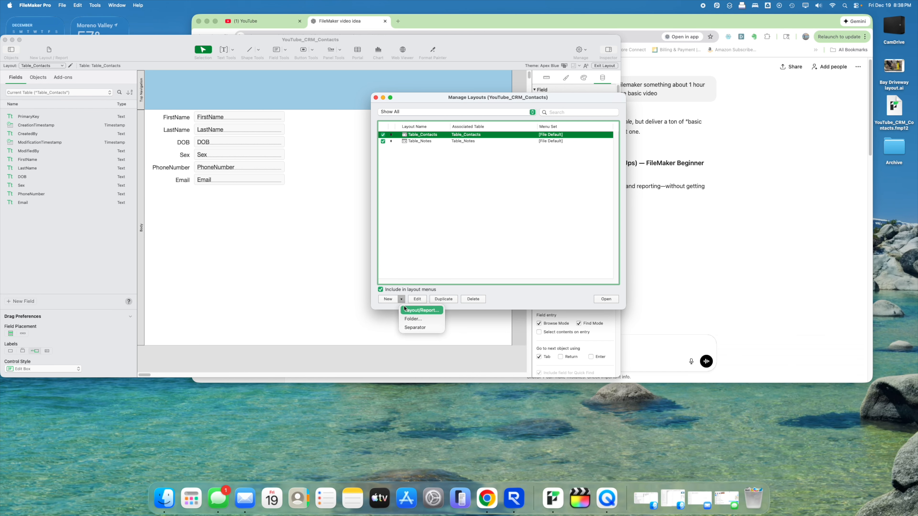
left_click(413, 319)
type("Tables")
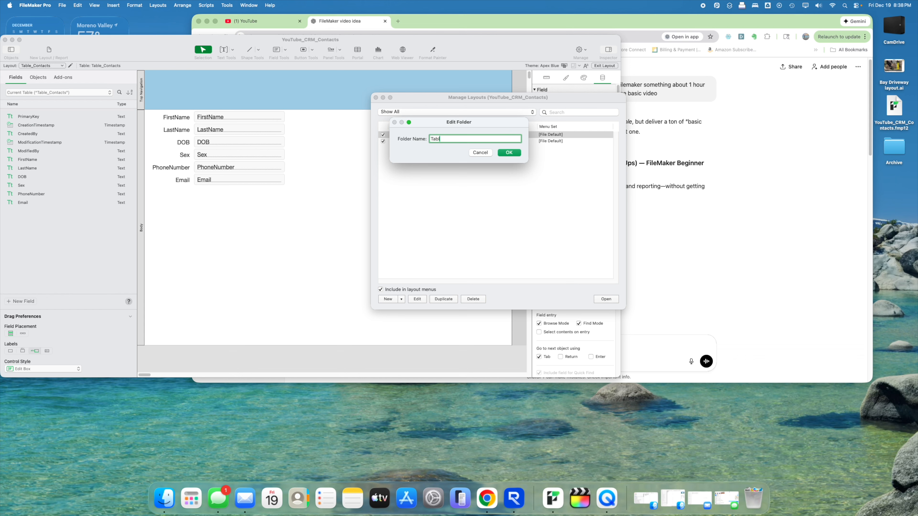
key("Return")
left_click(402, 299)
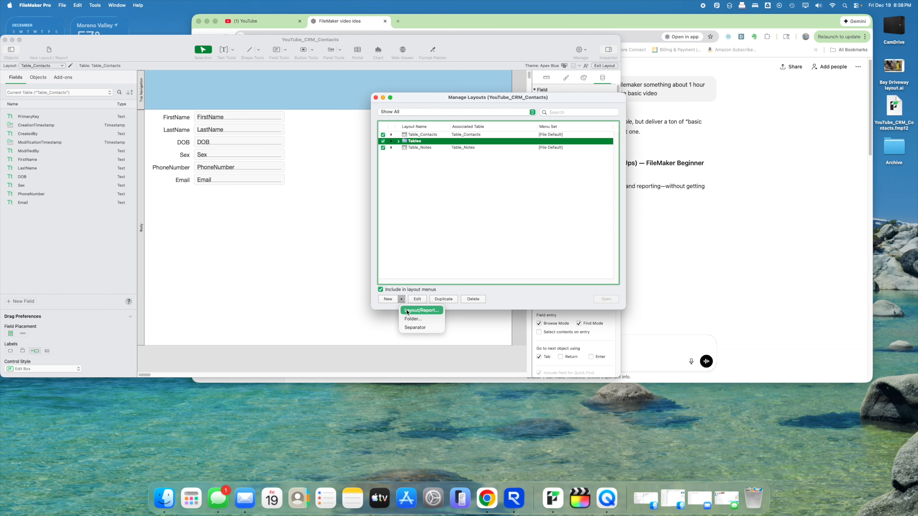
left_click(413, 319)
type("Layouts")
key("Return")
left_click(401, 299)
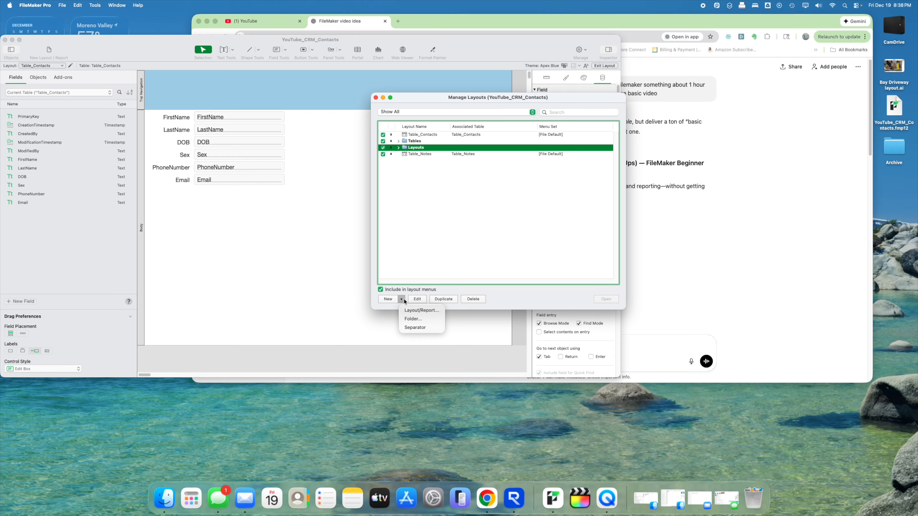
left_click(418, 320)
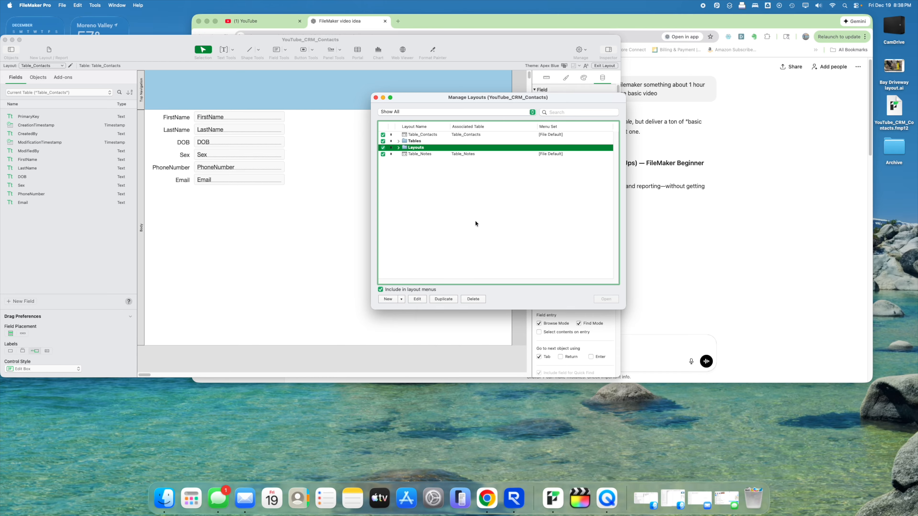
type("List")
key("Return")
- Move Table_Notes into the Tables folder with Table_Contacts, then expand Layouts and List
left_click(473, 220)
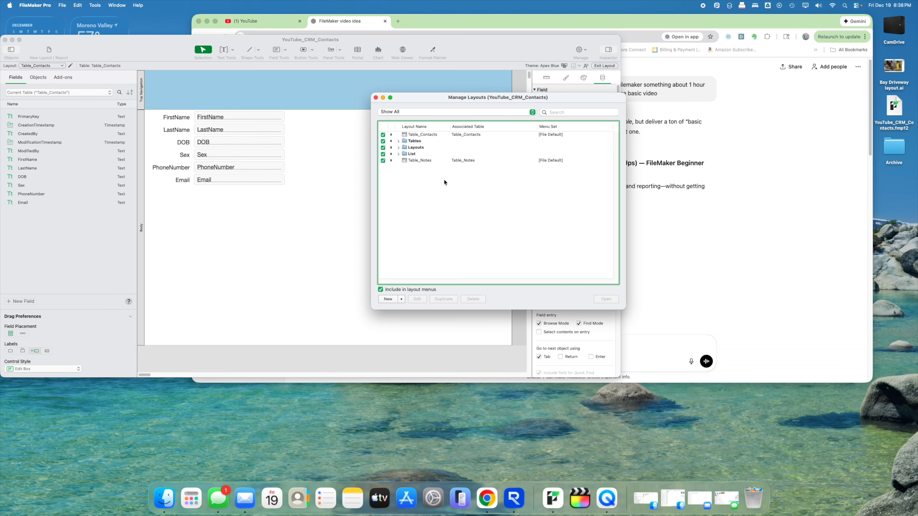
left_click_drag(411, 159, 412, 142)
left_click(433, 195)
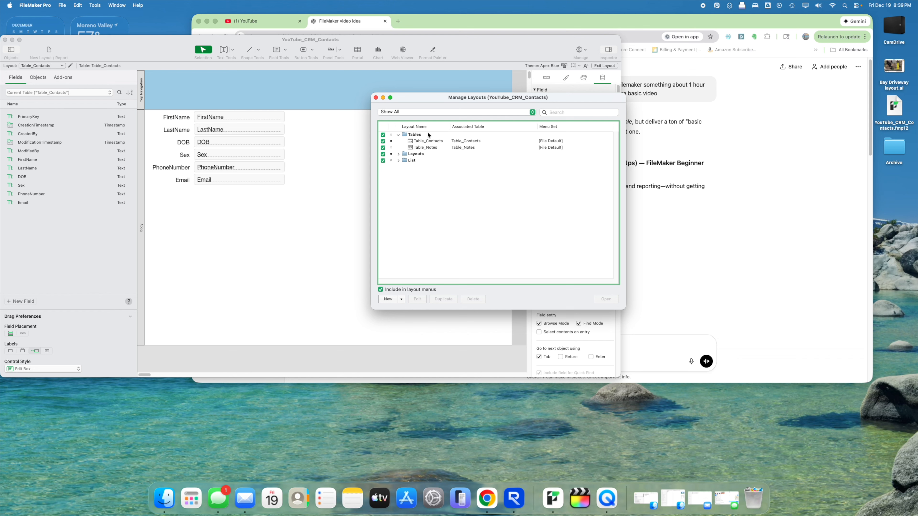
left_click(399, 155)
left_click(398, 162)
- Limit the Table_Contacts layout to Table View by turning off Form and List View
double_click(475, 143)
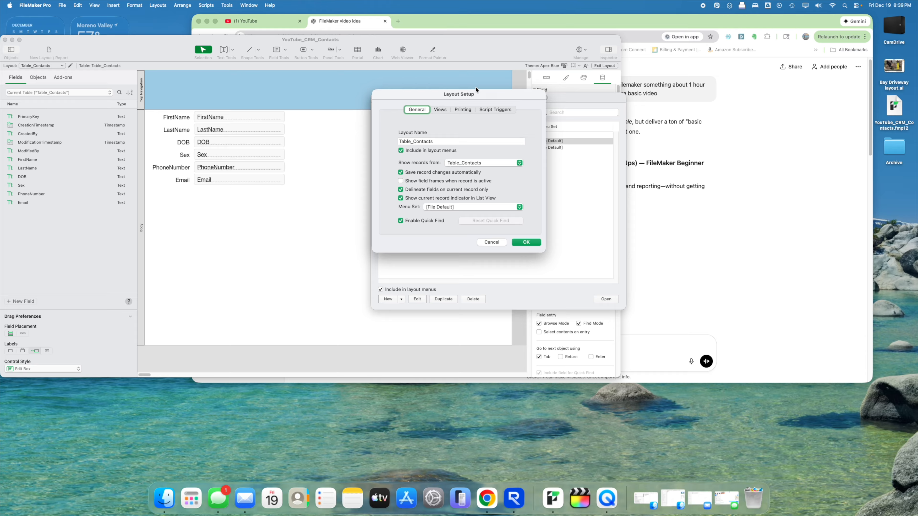
left_click_drag(476, 96, 491, 123)
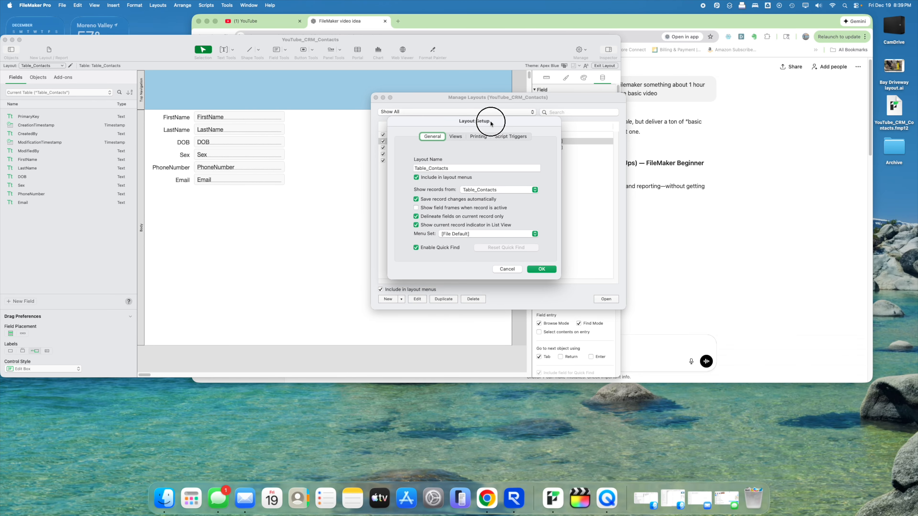
left_click(456, 136)
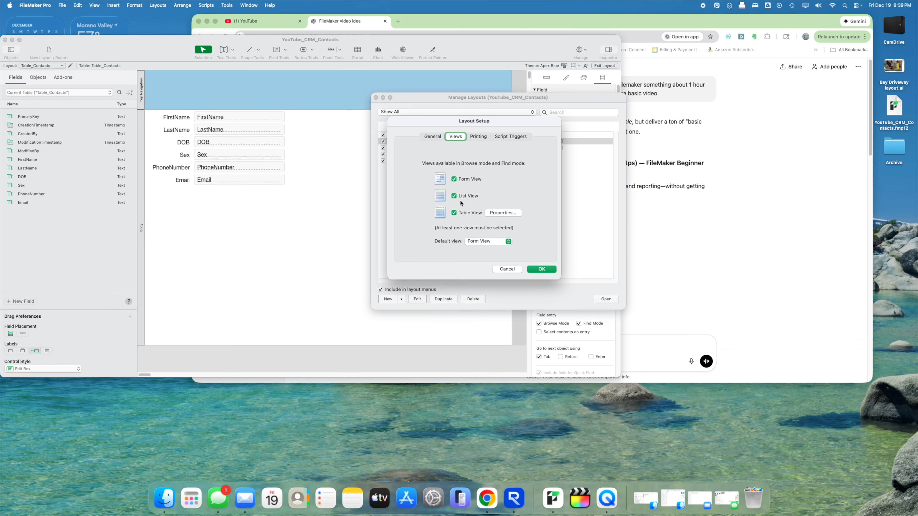
left_click(454, 196)
left_click(455, 180)
left_click(541, 269)
- Limit the Table_Notes layout to Table View, keeping Table_Notes as its record source
left_click(472, 148)
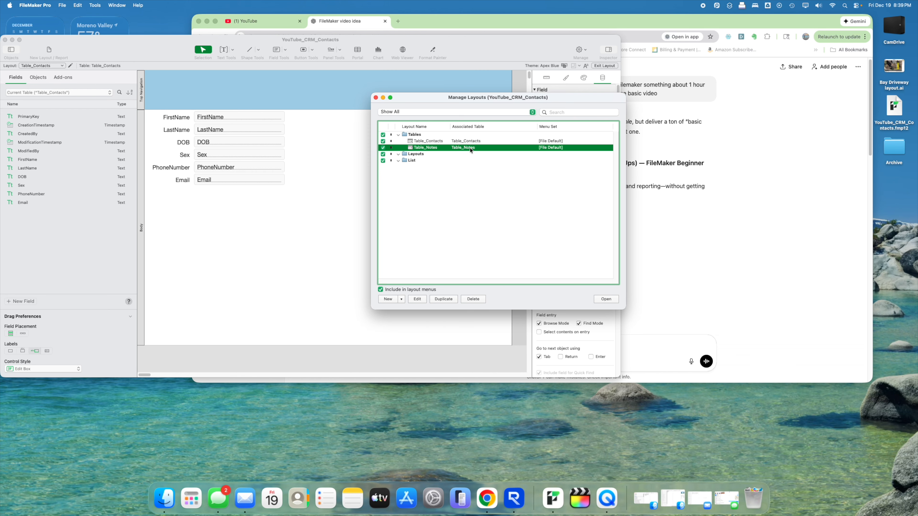
double_click(470, 151)
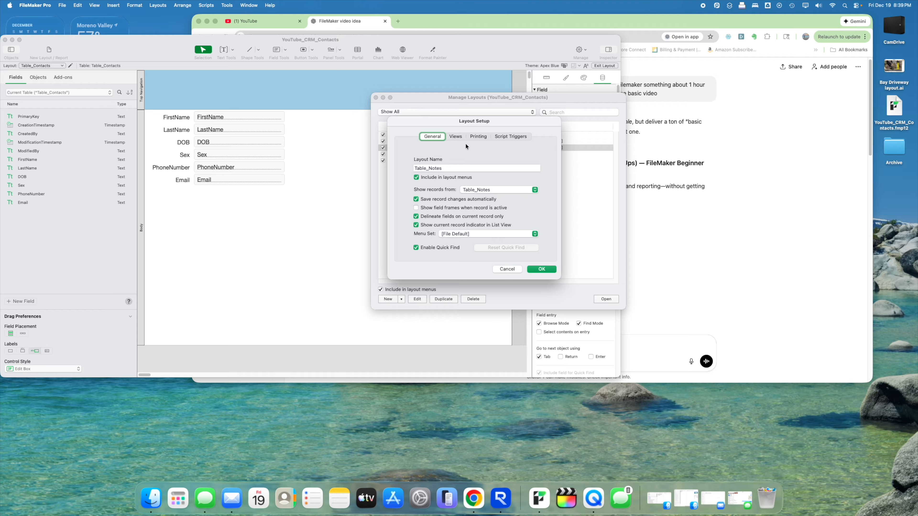
left_click_drag(472, 121, 469, 121)
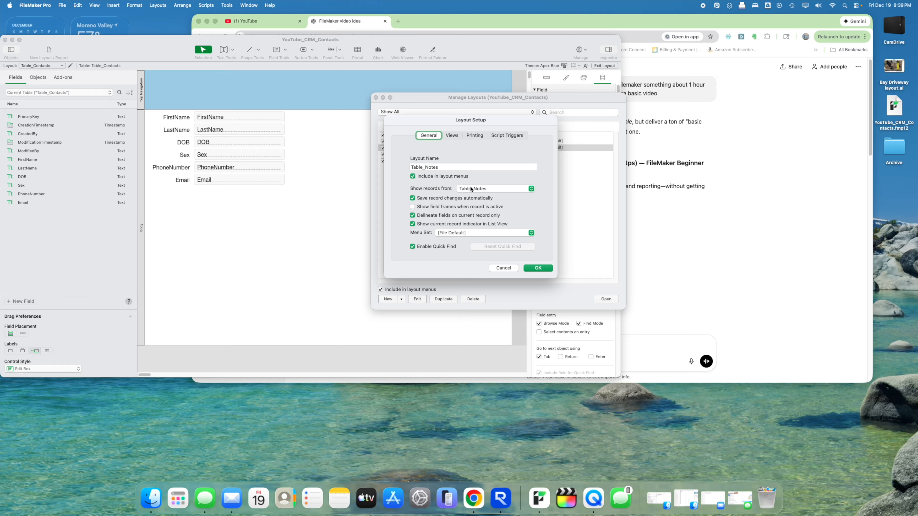
left_click(473, 190)
left_click(473, 189)
left_click(452, 136)
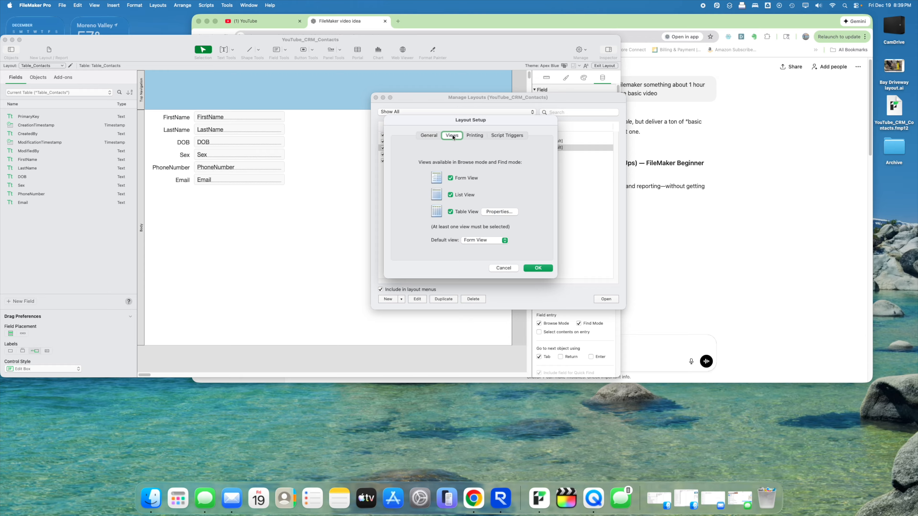
left_click_drag(466, 123, 518, 131)
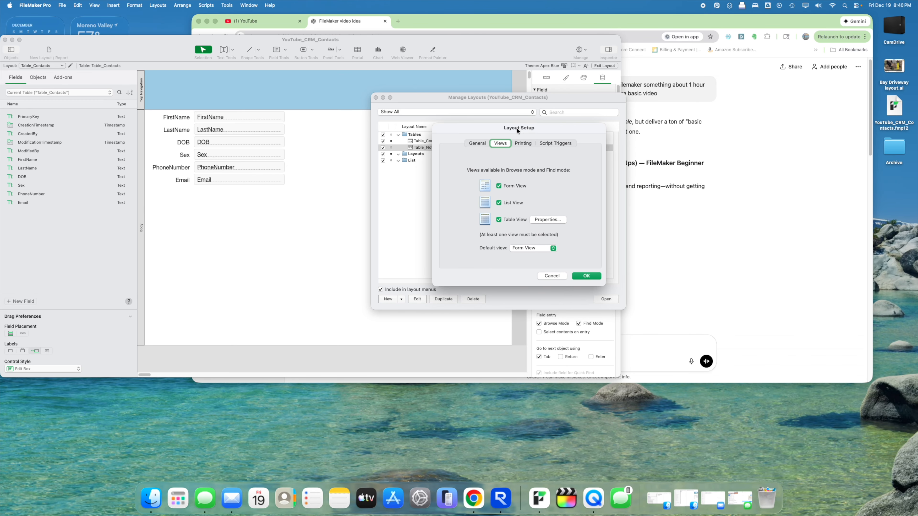
left_click(508, 186)
left_click(507, 202)
left_click(586, 276)
- Start a new layout inside the Layouts folder
left_click(527, 238)
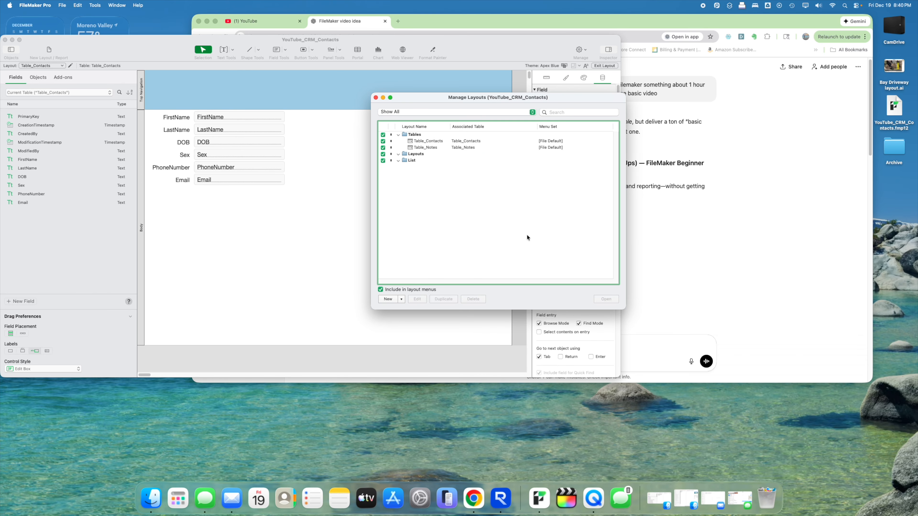
left_click(415, 154)
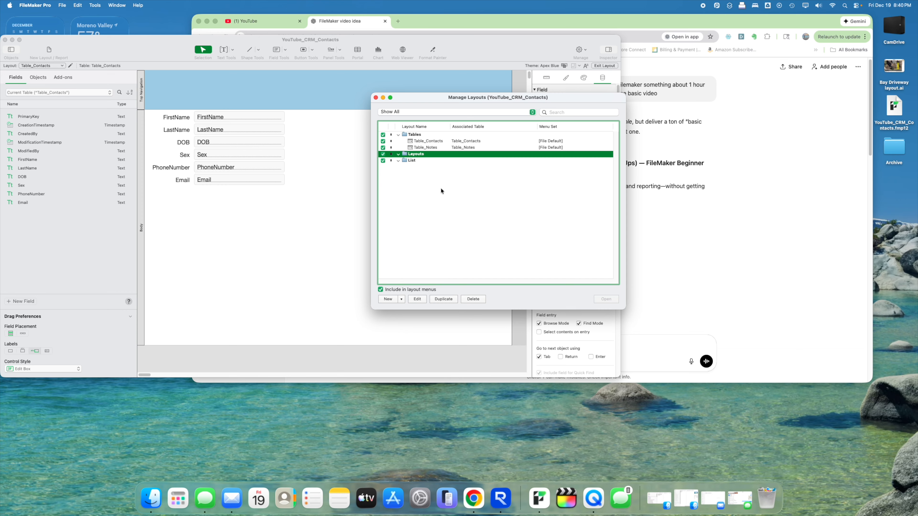
left_click(388, 299)
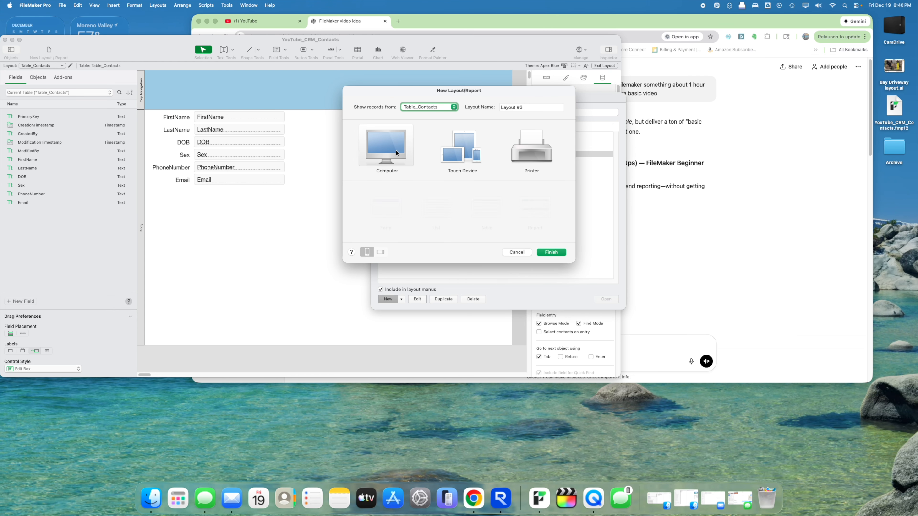
- Create the LayContacts form layout from Lay_Contacts, then shrink its Top Navigation area
left_click(440, 105)
left_click(418, 64)
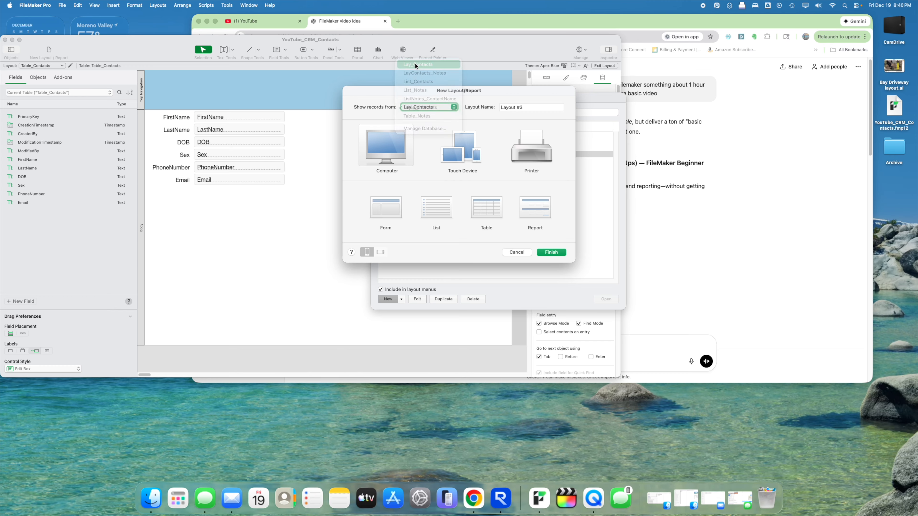
triple_click(533, 106)
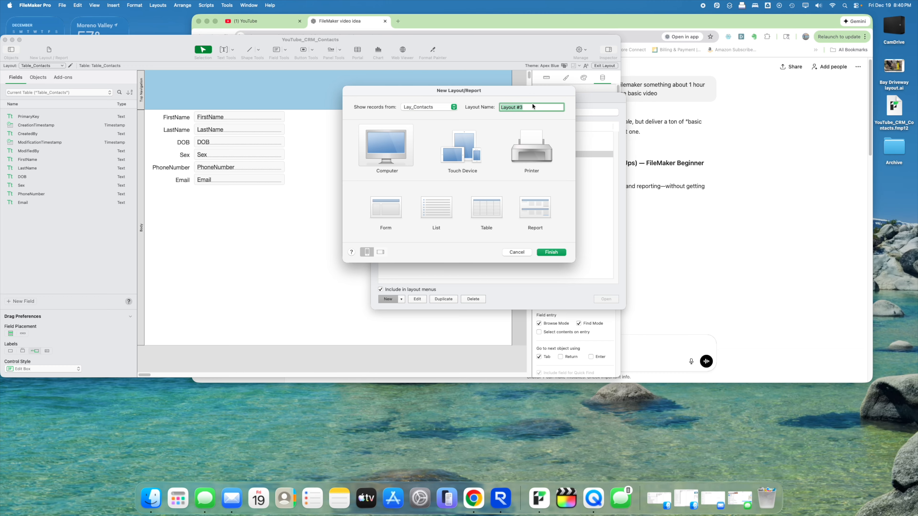
type("LayContacts")
left_click(375, 213)
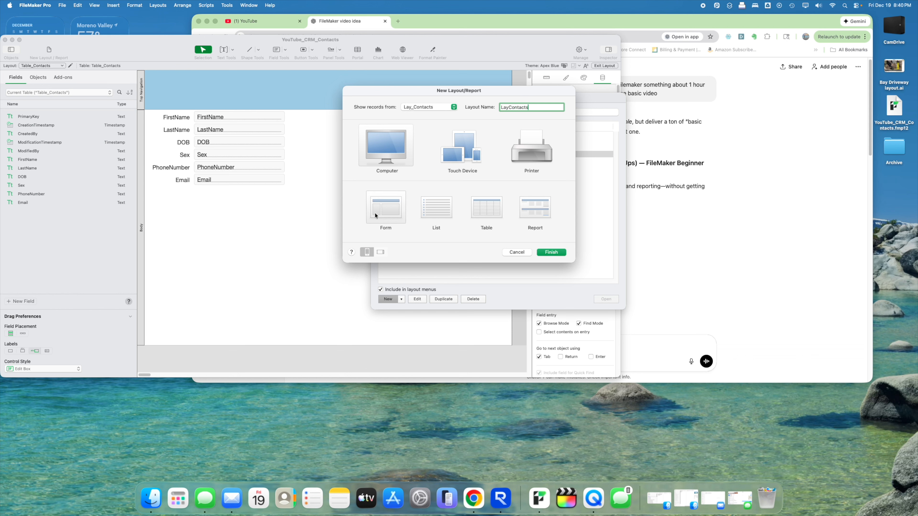
left_click(545, 253)
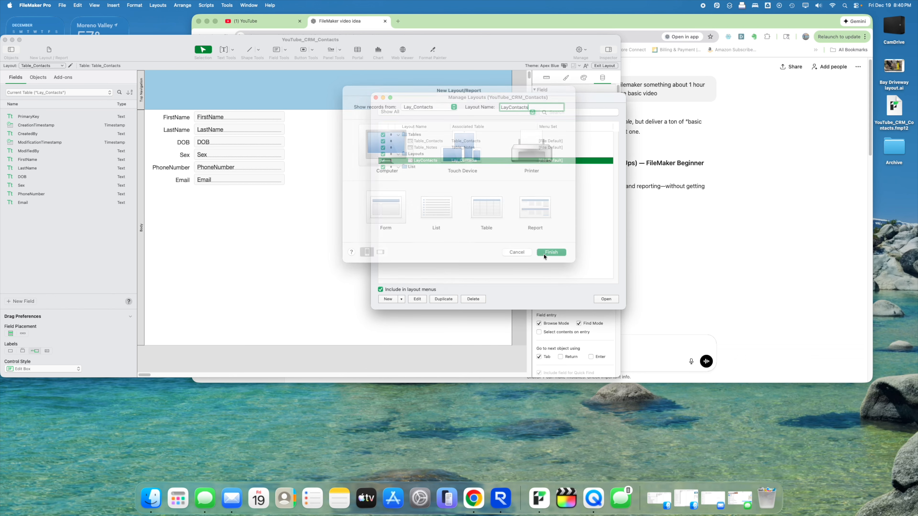
left_click(376, 98)
left_click_drag(218, 110, 219, 98)
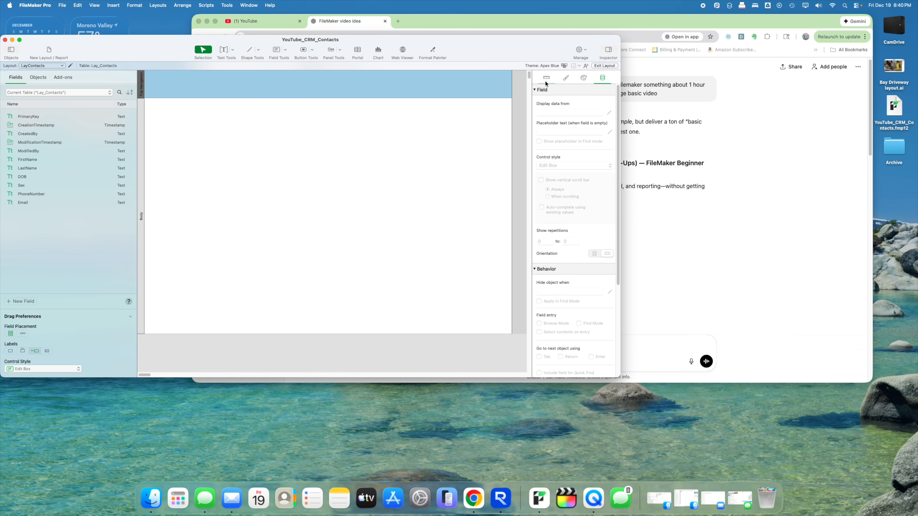
- Apply the Blue style to the header bar and add a 'Layout Contacts' title text box
left_click(566, 77)
left_click(546, 147)
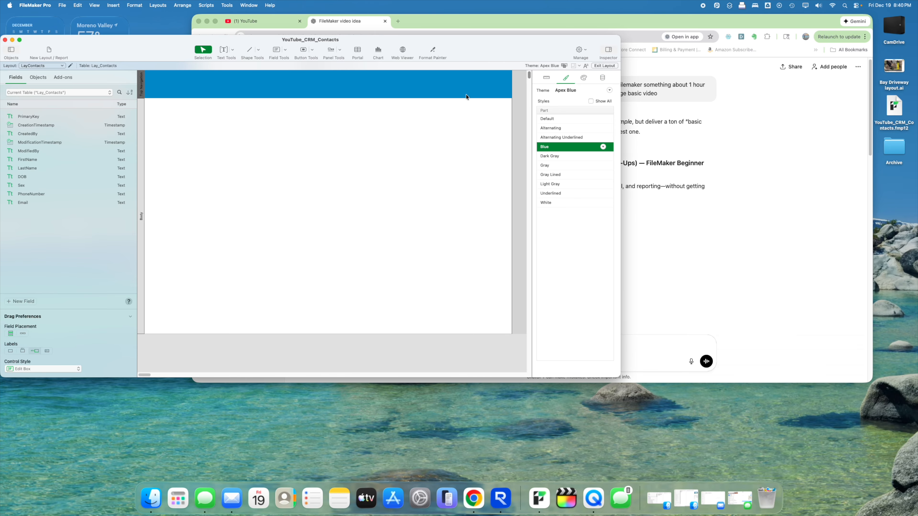
left_click(222, 60)
left_click_drag(149, 76, 293, 93)
type("Layout Contacts")
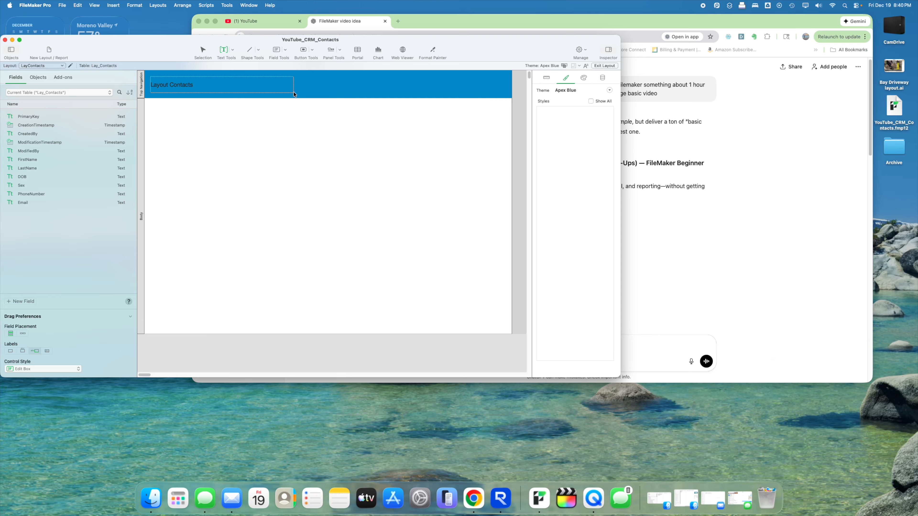
key("Escape")
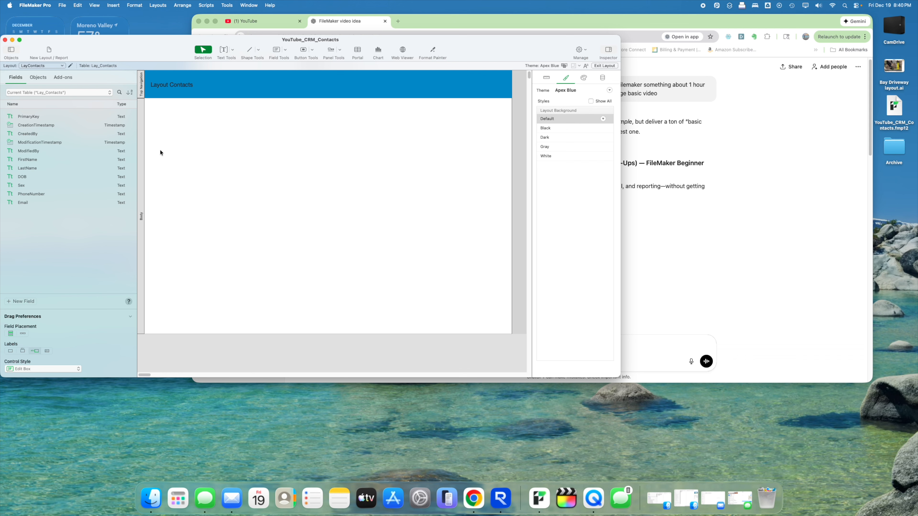
- Place the FirstName field, then LastName through Email below it, on the form
left_click_drag(57, 159, 219, 116)
left_click(221, 140)
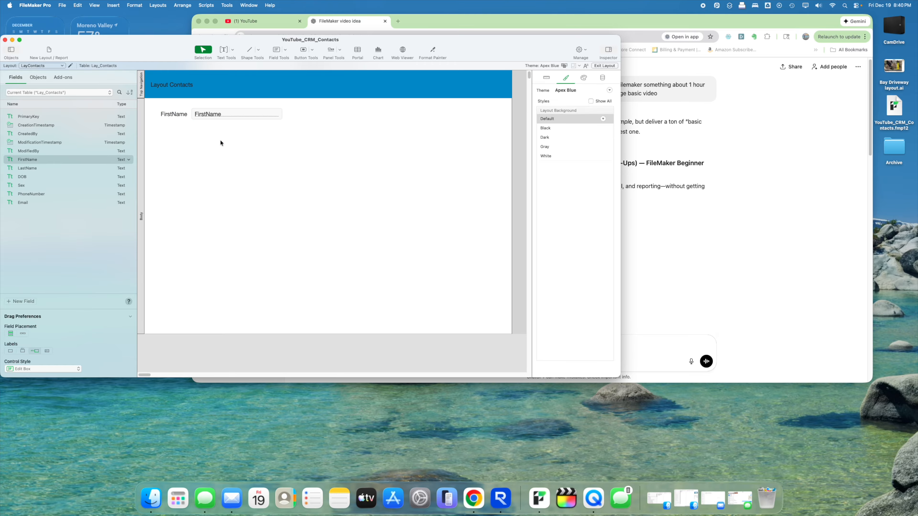
left_click(43, 168)
left_click(36, 201, "shift")
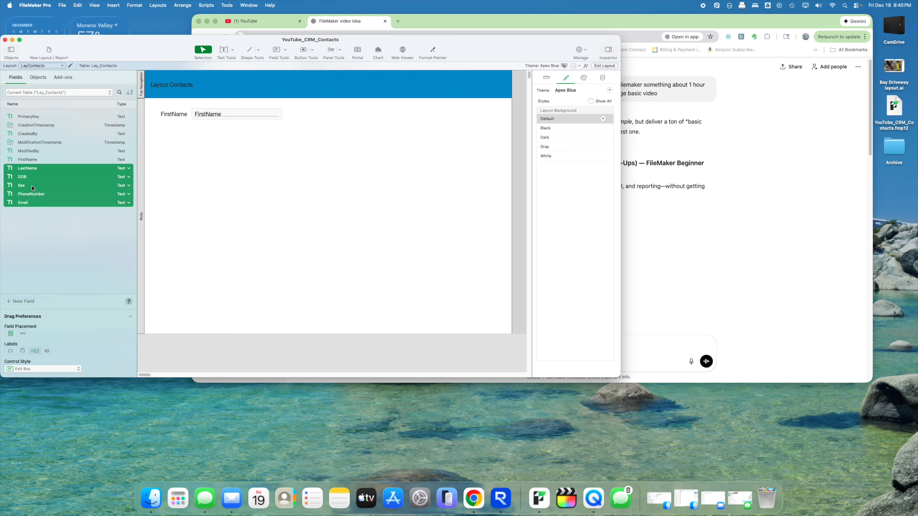
left_click_drag(28, 172, 222, 148)
left_click_drag(270, 131, 275, 127)
left_click(309, 124)
- Edit the labels to read First Name, Last Name and Phone Number, then begin fixing Email
left_click(293, 127)
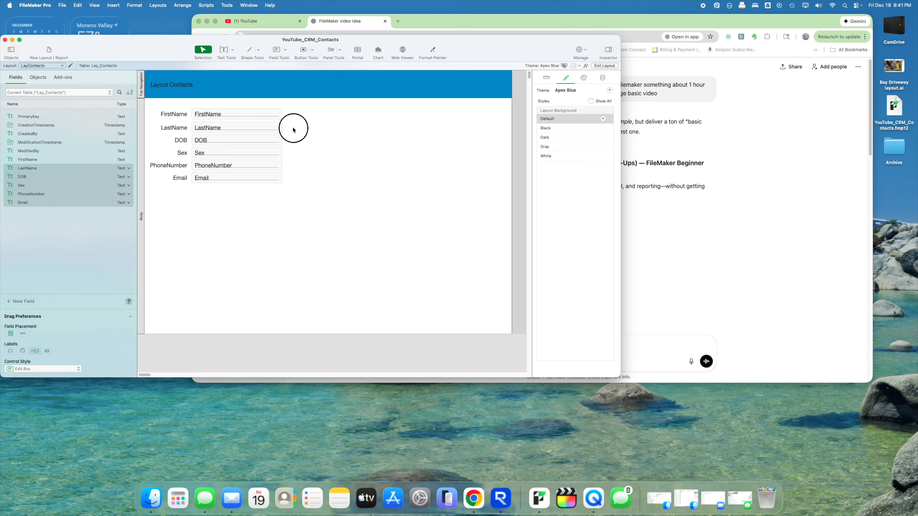
double_click(174, 114)
left_click(173, 128)
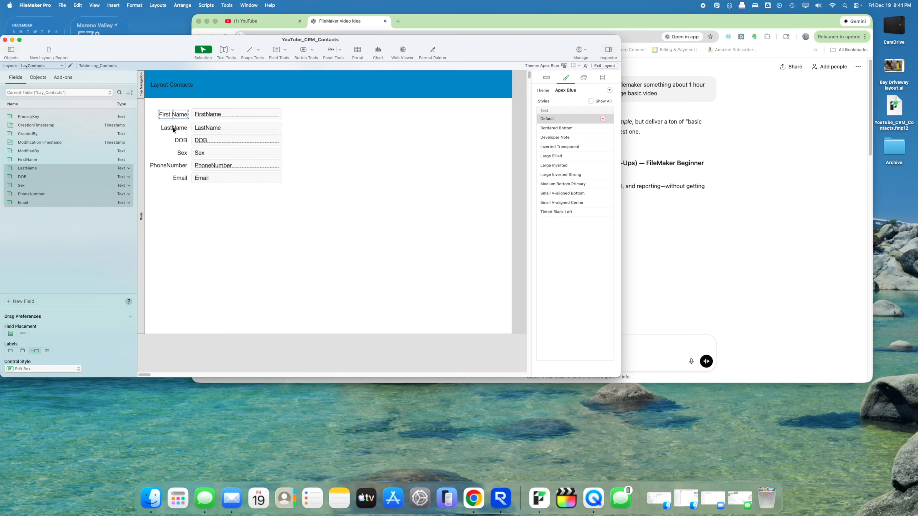
left_click(172, 128)
key("Escape")
left_click(181, 127)
left_click_drag(179, 114, 179, 115)
left_click(313, 146)
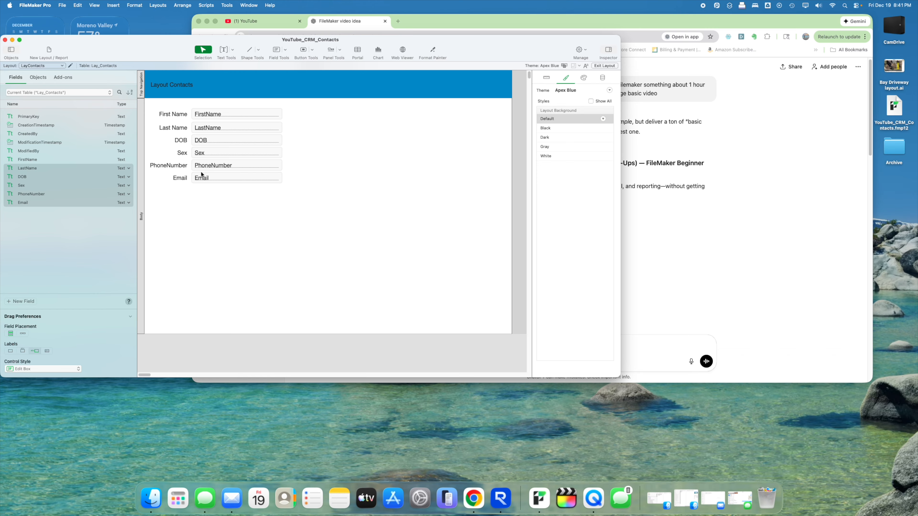
left_click(167, 166)
left_click(167, 166)
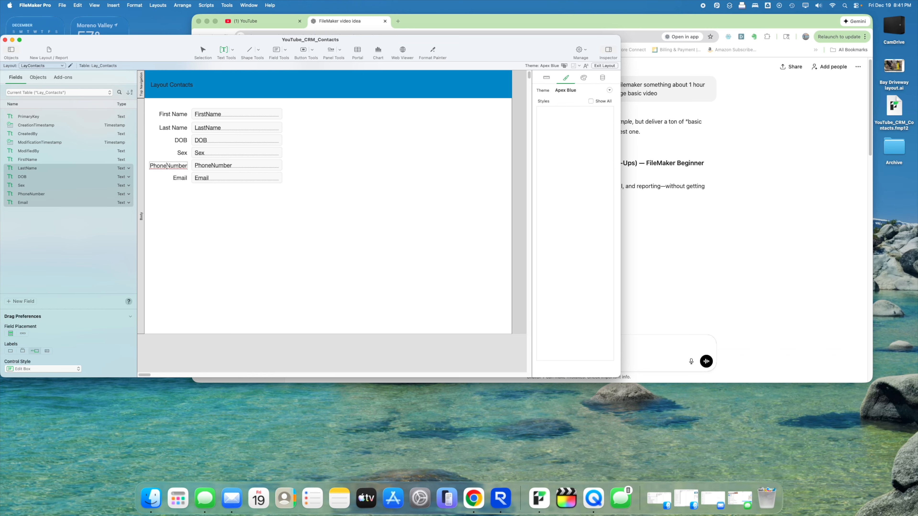
key("Escape")
left_click(177, 179)
left_click(177, 179)
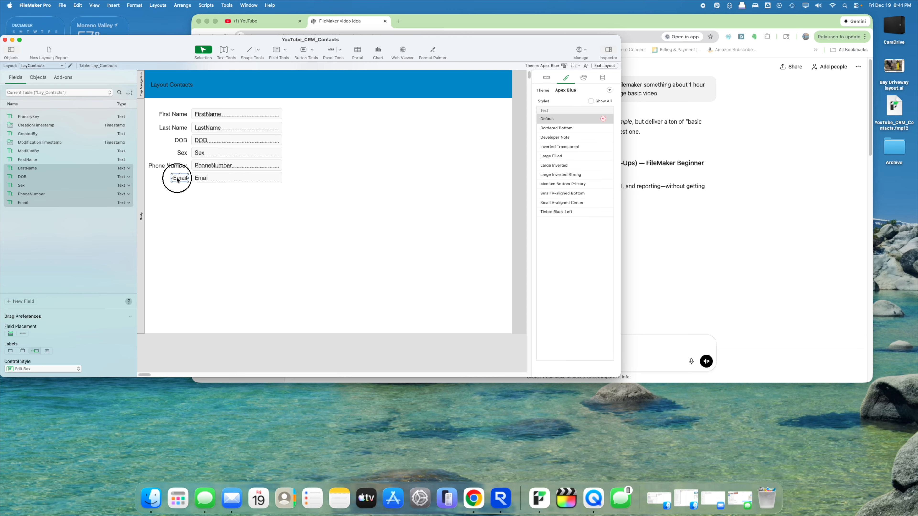
- Finish the E-mail label and move the Phone Number and E-mail rows beside First Name
type("-")
left_click(234, 194)
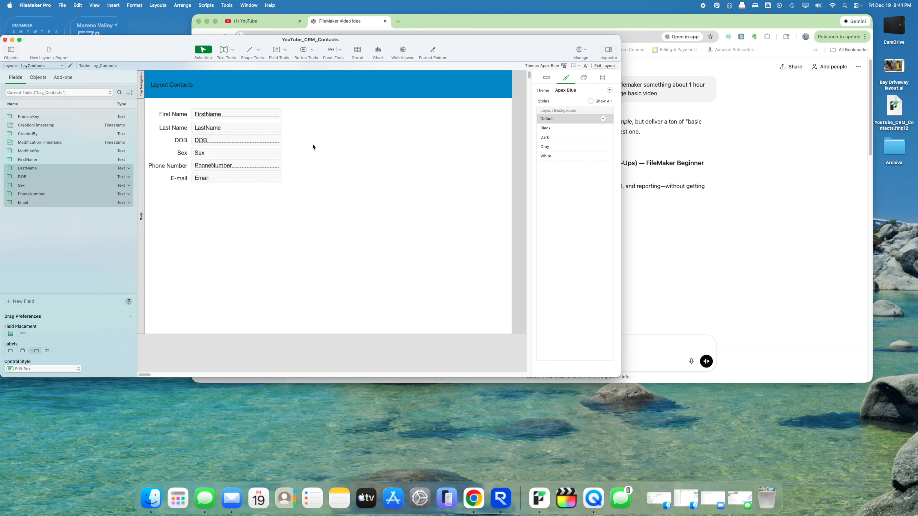
left_click_drag(293, 157, 151, 186)
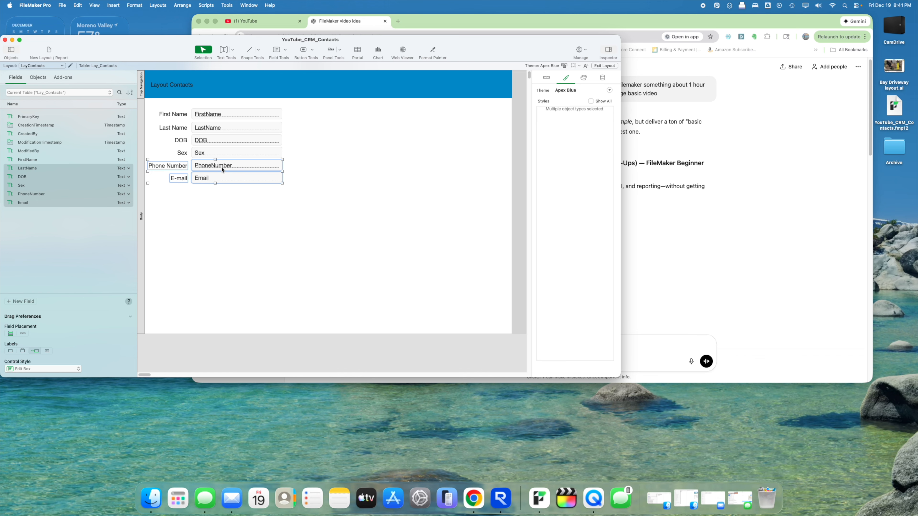
left_click_drag(221, 167, 365, 114)
left_click(365, 180)
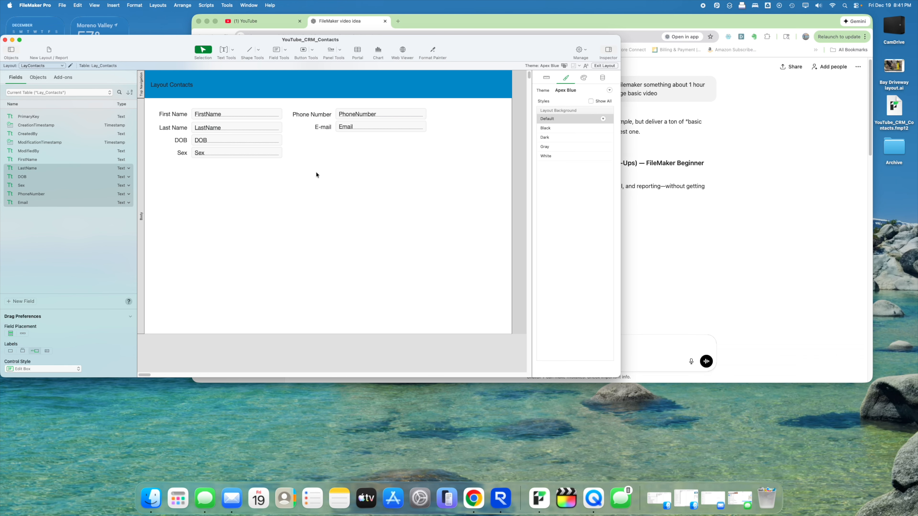
- Move the Sex row under E-mail beside DOB and reposition the whole two-column group
left_click_drag(253, 173, 169, 147)
left_click_drag(230, 157, 374, 144)
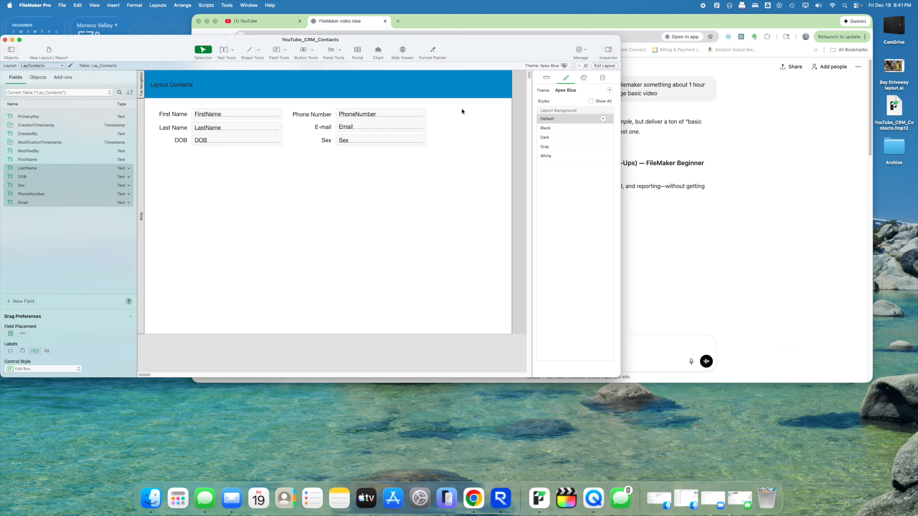
left_click_drag(462, 108, 155, 151)
mouse_move(227, 117)
left_mouse_down()
mouse_move(243, 115)
mouse_move(224, 114)
left_mouse_up()
left_click(264, 161)
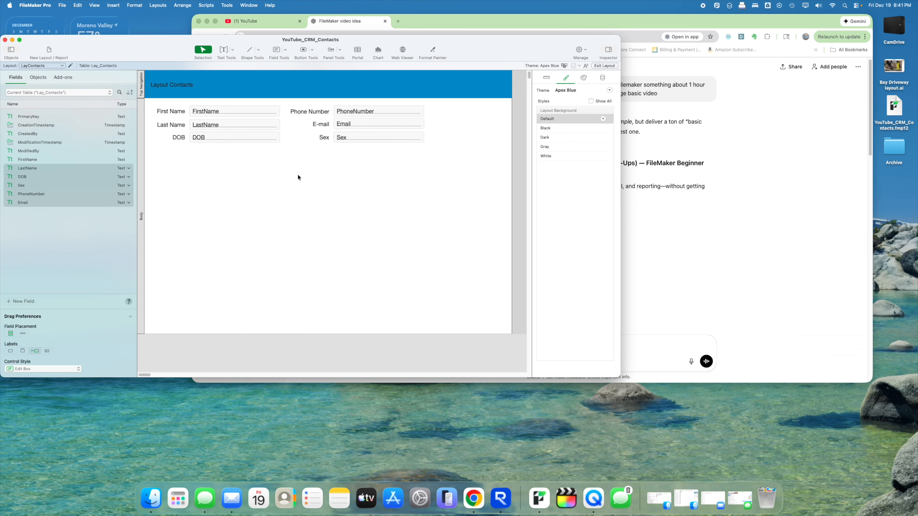
- Give the left-column fields placeholders 'First Name', 'Last Name' and 'DOB'
left_click(262, 111)
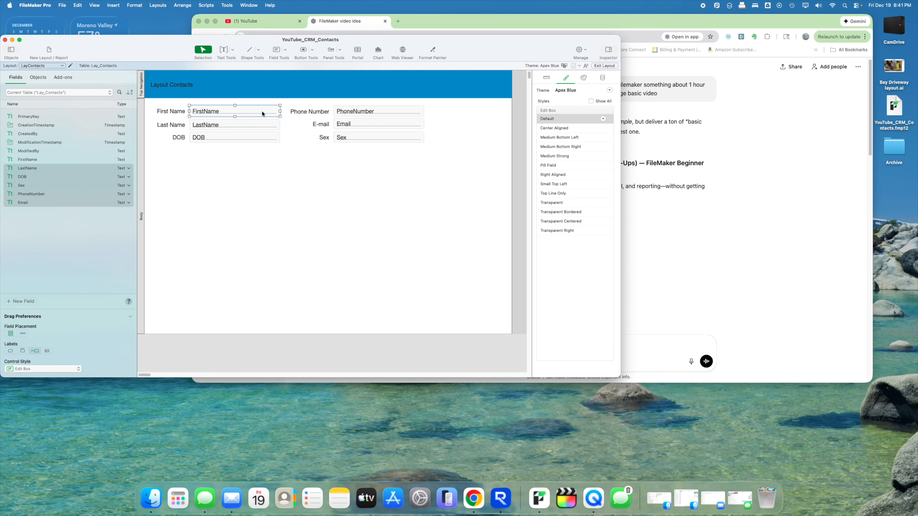
left_click(603, 78)
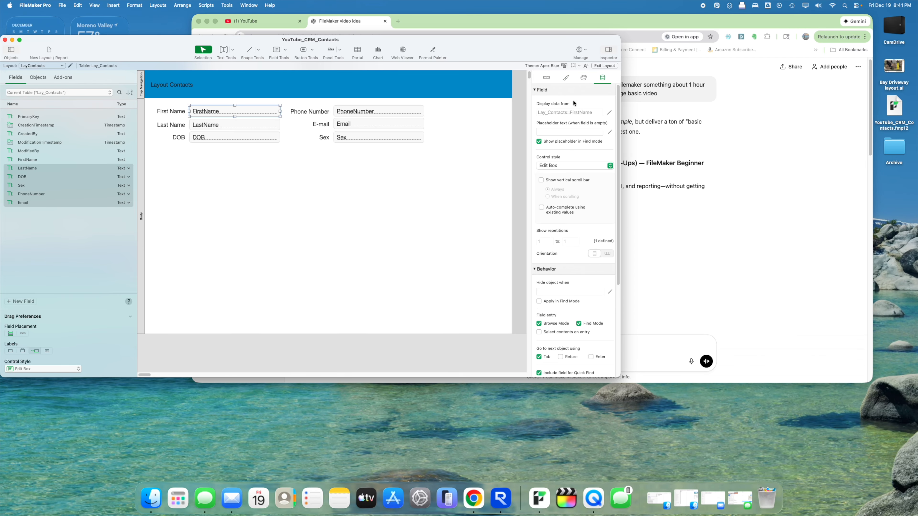
left_click(553, 130)
type("First Name")
left_click(273, 126)
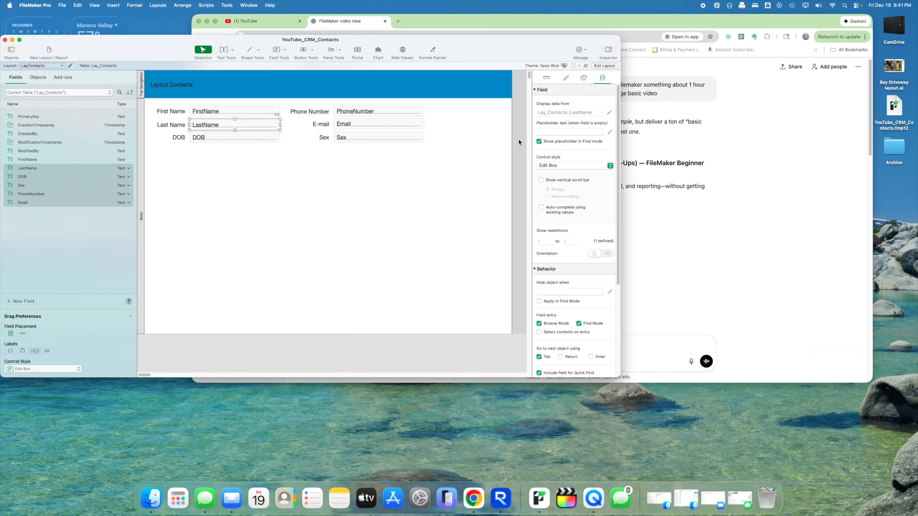
left_click(569, 132)
type("Last Name")
left_click(266, 139)
left_click(571, 132)
type("DO")
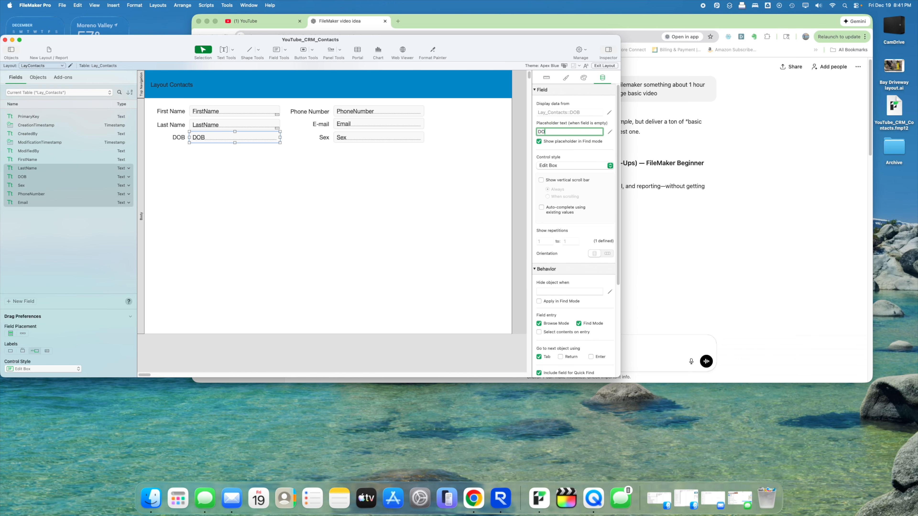
type("B")
- Give PhoneNumber the placeholder 'Phone Number', shown in Find mode too, and Email 'E-mail'
left_click(405, 112)
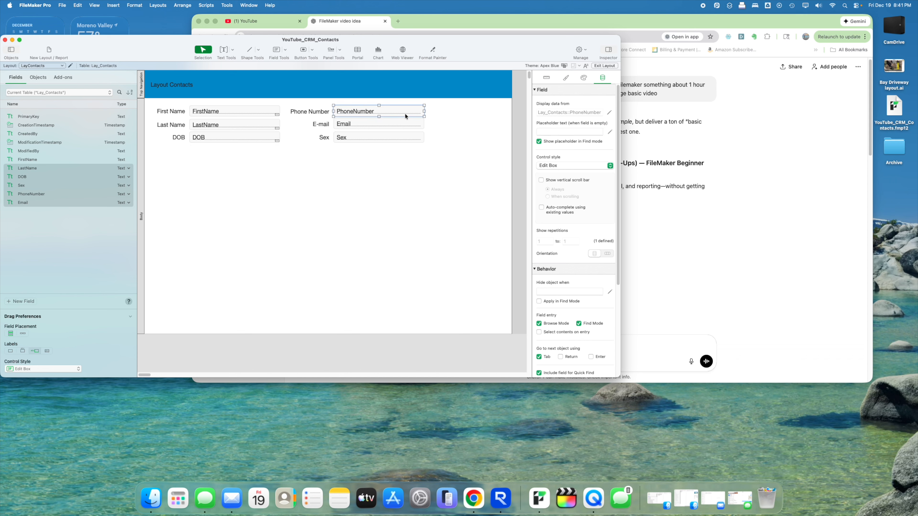
left_click(549, 141)
left_click(550, 142)
type("Phone Number")
left_click(415, 125)
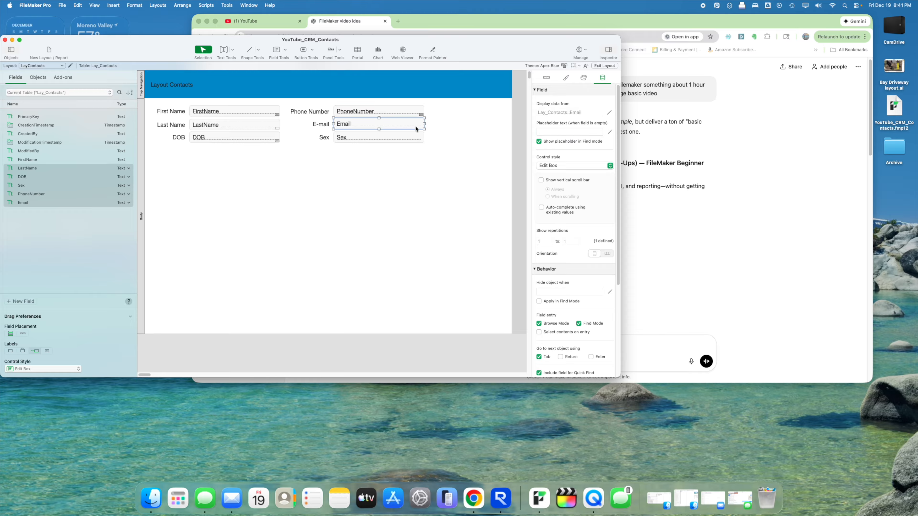
left_click(557, 132)
type("ER")
key("BackSpace")
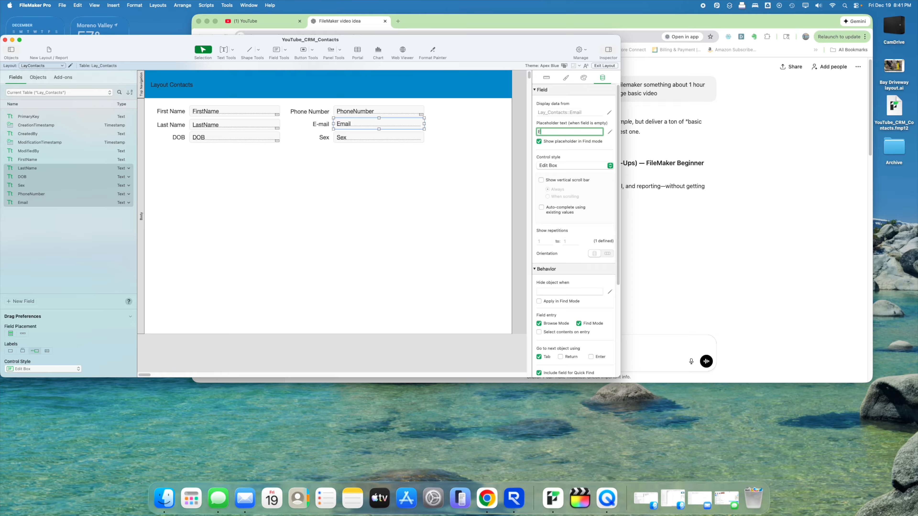
type("-mail")
- Give the Sex field the placeholder "Sex" and preview the form in Browse mode
left_click(422, 137)
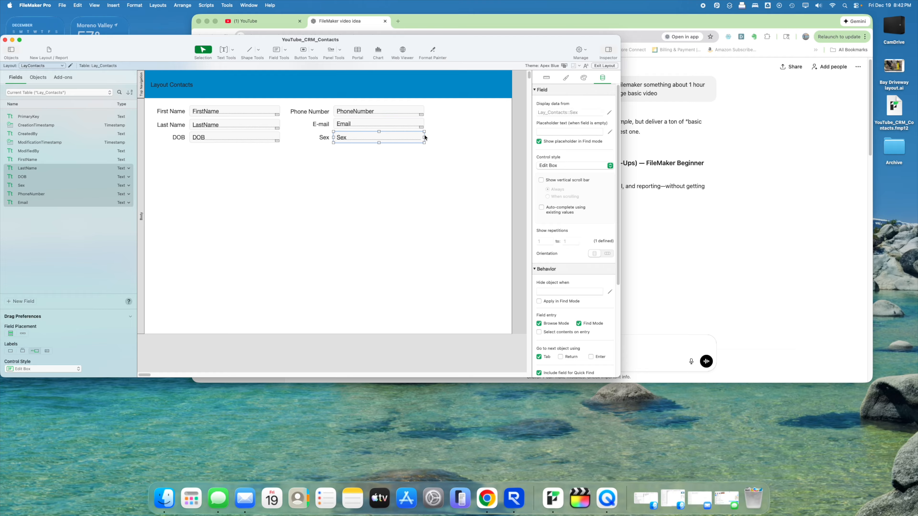
left_click(552, 130)
type("\"Sex\"")
key("Return")
left_click(352, 172)
left_click(594, 68)
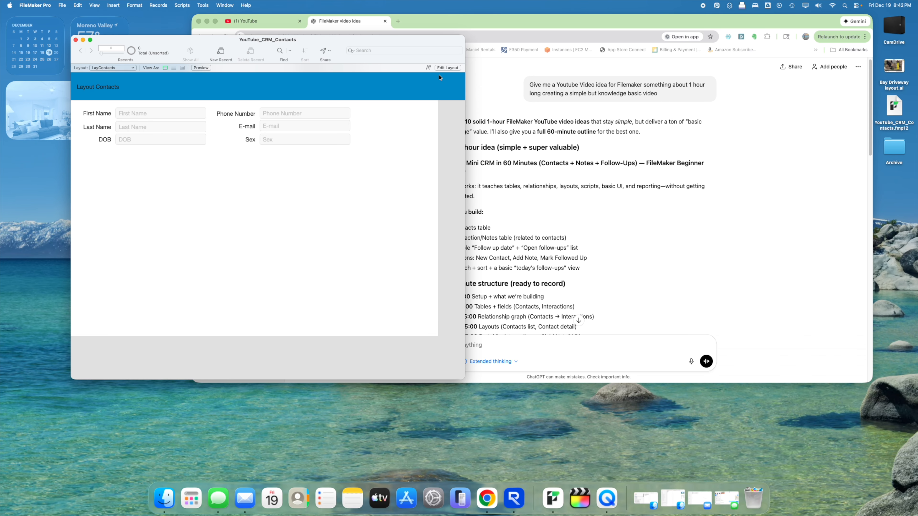
- Back in Layout mode, delete the field labels from both columns
left_click(442, 67)
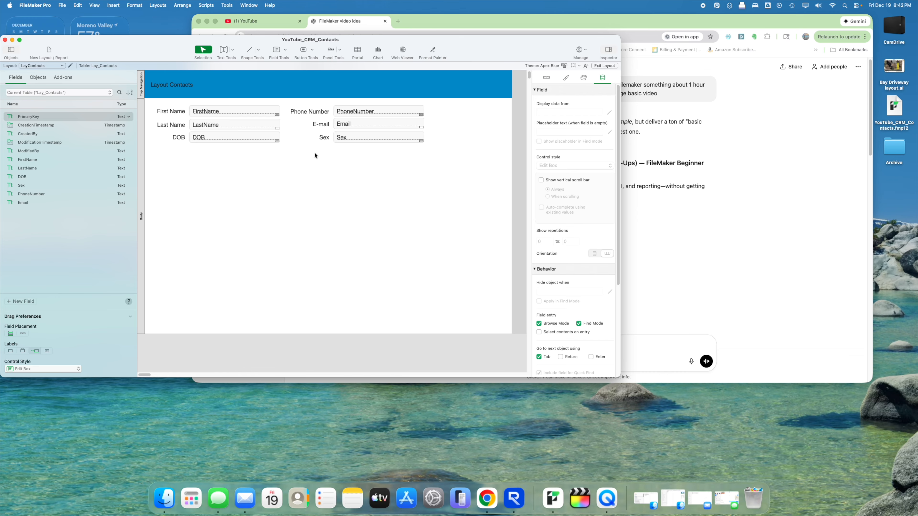
left_click_drag(315, 155, 319, 113)
key("Delete")
left_click_drag(174, 147, 158, 106)
key("Delete")
- Shift both field columns left and preview the label-free form in Browse mode
left_click_drag(287, 114, 209, 122)
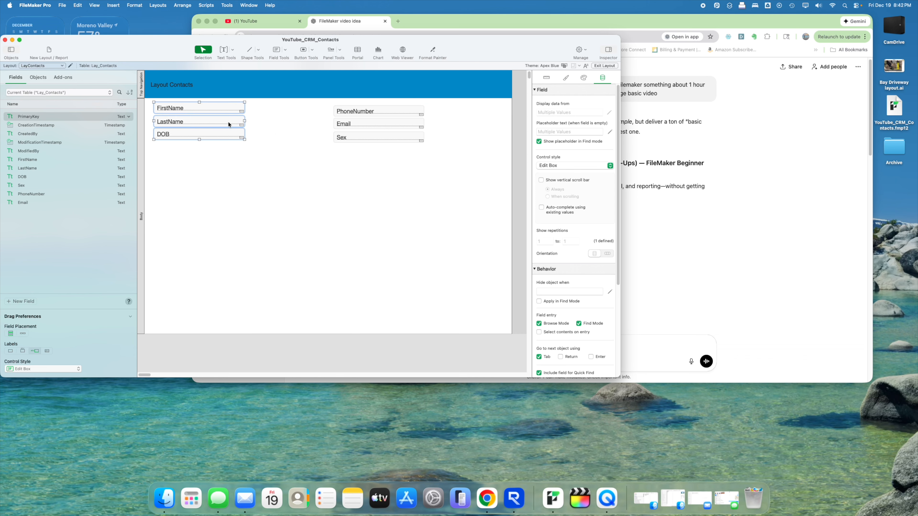
left_click_drag(322, 107, 382, 144)
left_click_drag(389, 141, 304, 139)
left_click(408, 138)
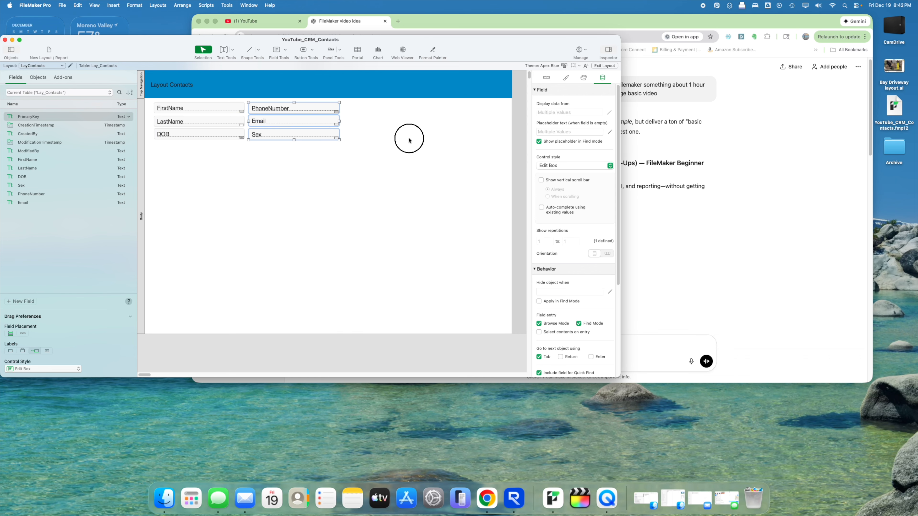
left_click(610, 66)
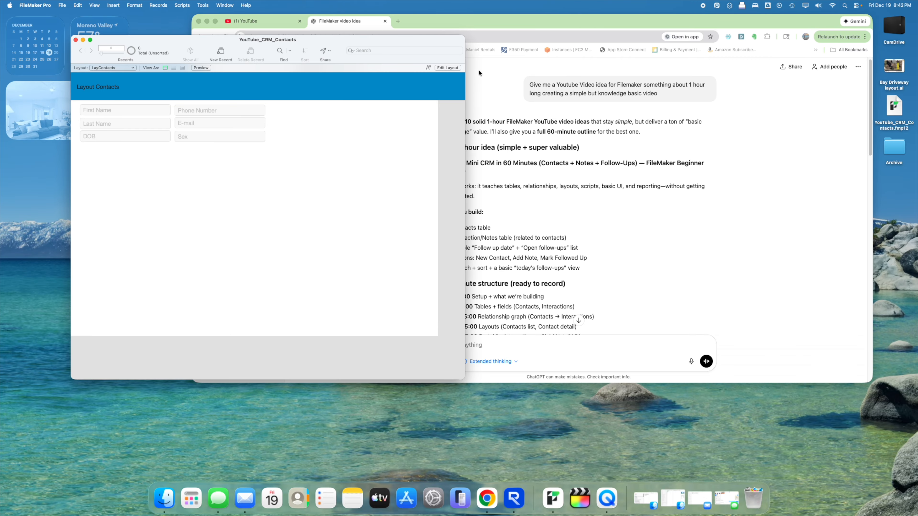
- Back in Layout mode, nudge the 'Layout Contacts' title right and open the Sex field's control style choices
left_click(447, 68)
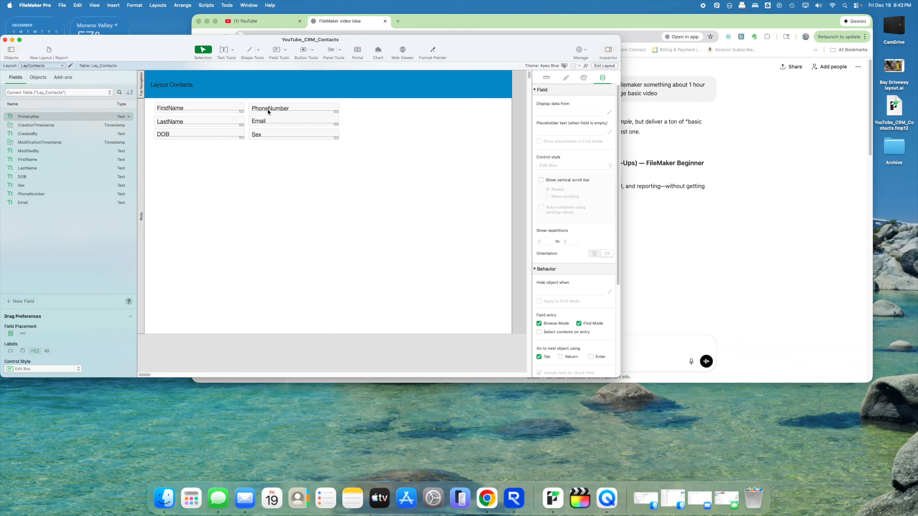
left_click(267, 109)
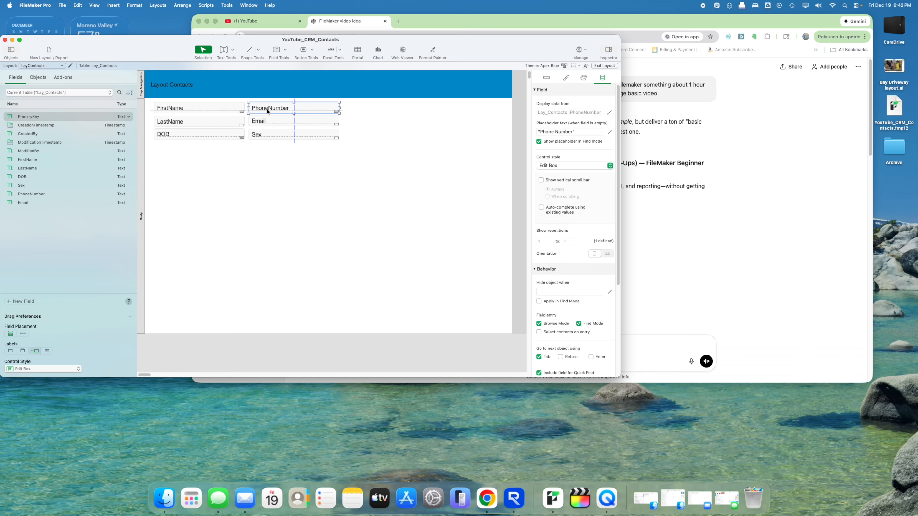
left_click(272, 122)
left_click(274, 135)
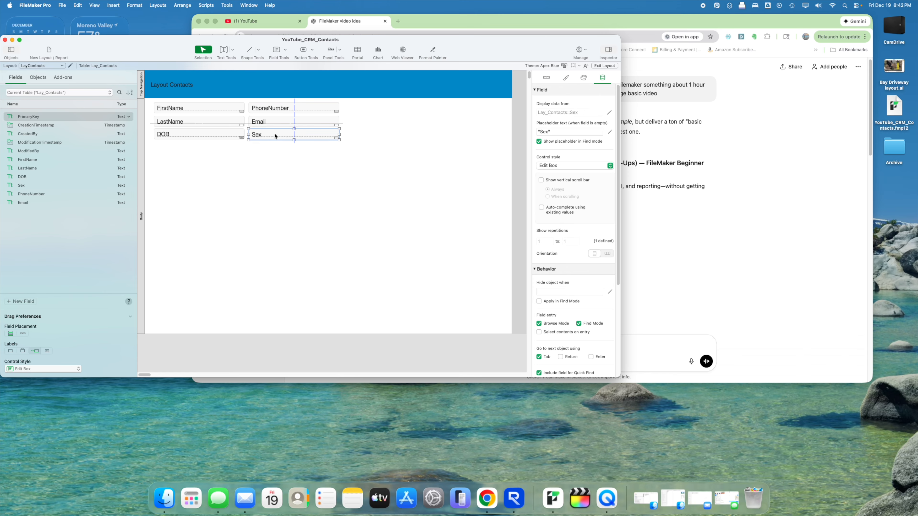
left_click(278, 158)
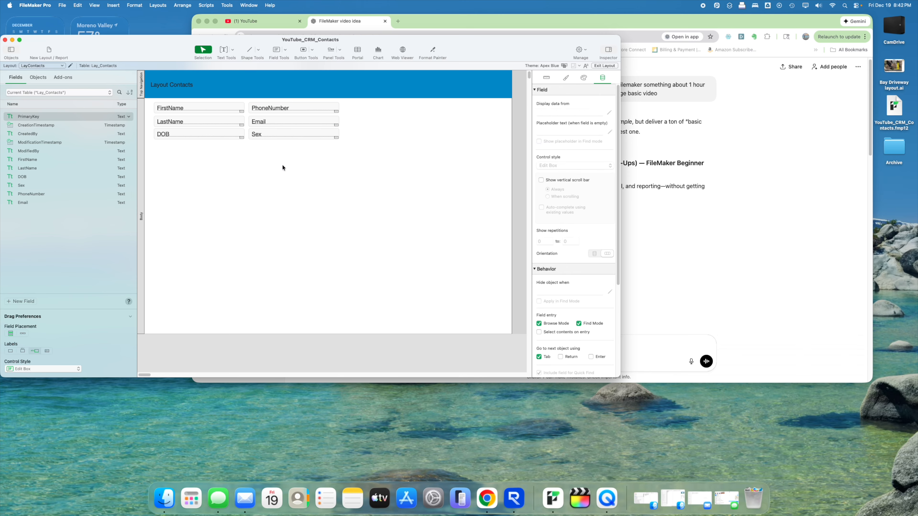
left_click(176, 86)
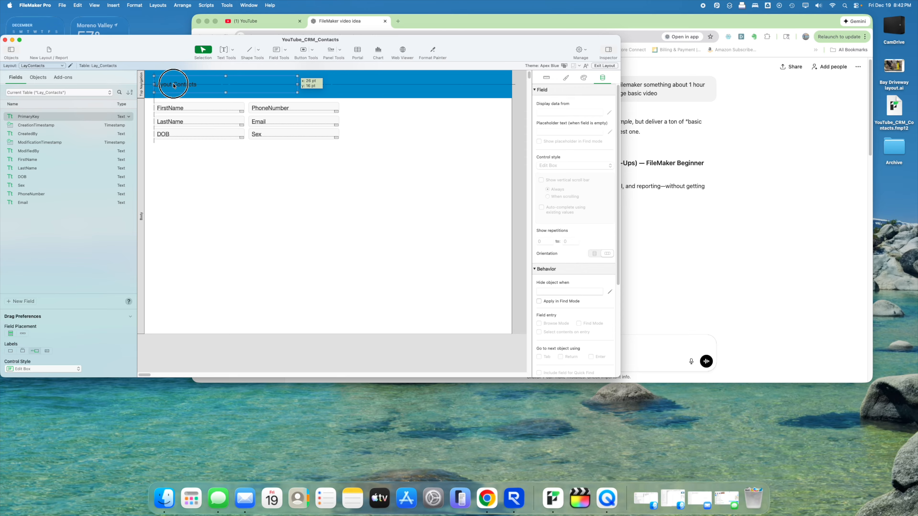
left_click(386, 130)
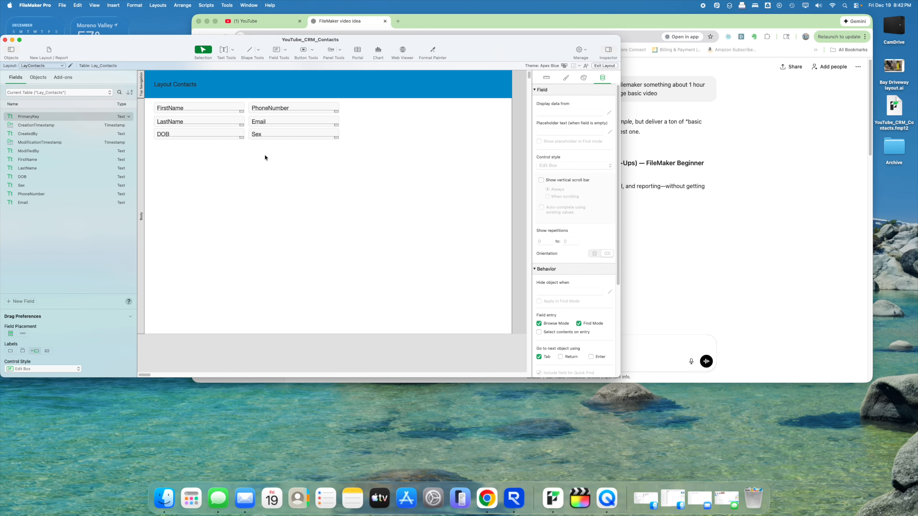
left_click(268, 132)
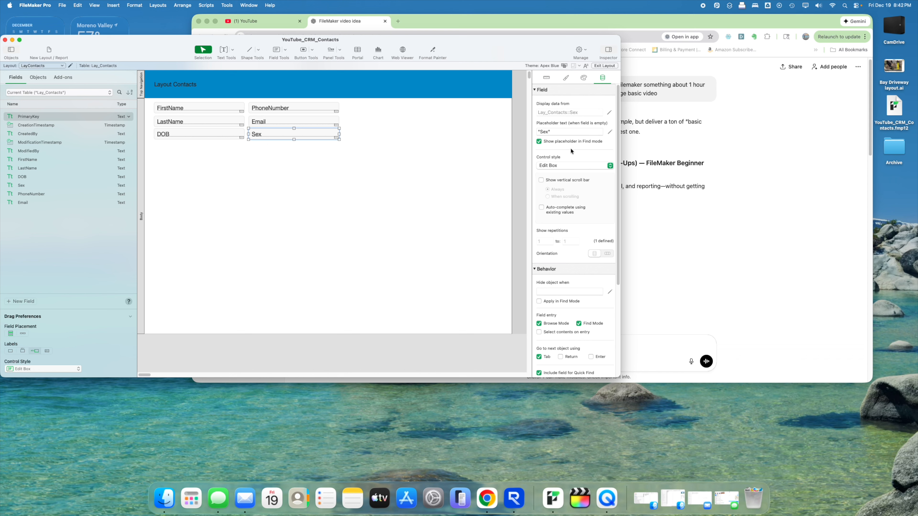
left_click(582, 165)
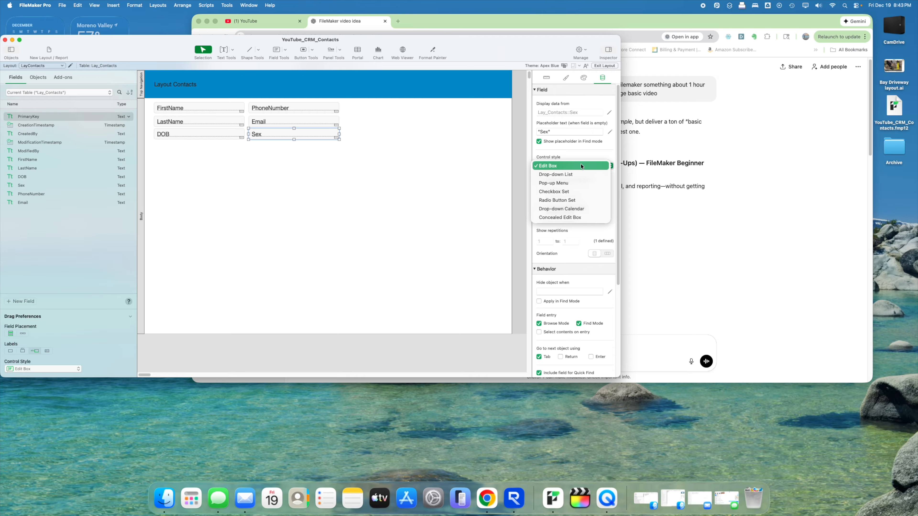
- Make the Sex field a drop-down list and start a new value list named Sex
left_click(565, 174)
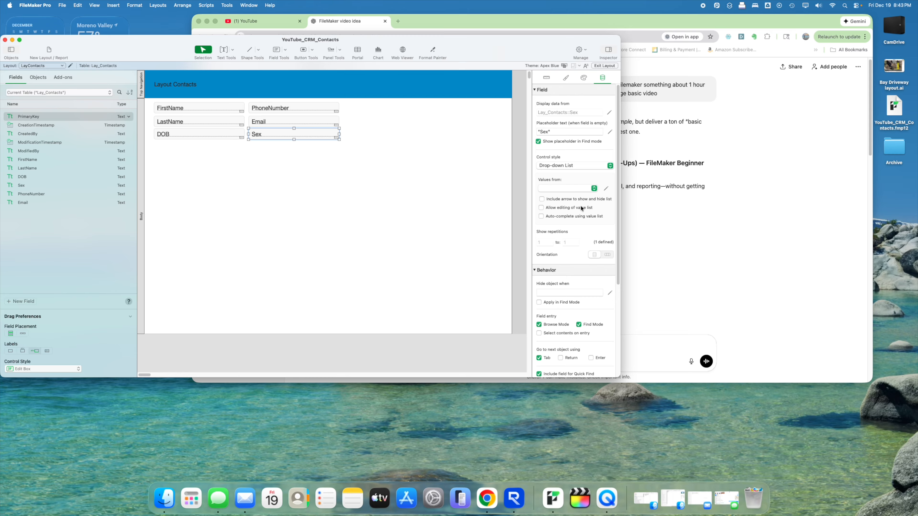
left_click(606, 188)
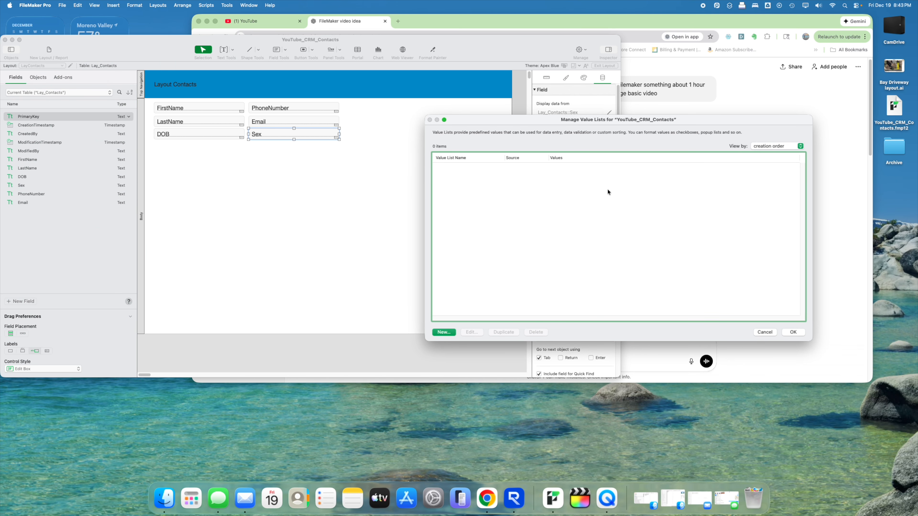
mouse_move(602, 125)
left_mouse_down()
mouse_move(477, 164)
mouse_move(393, 281)
mouse_move(313, 148)
left_mouse_up()
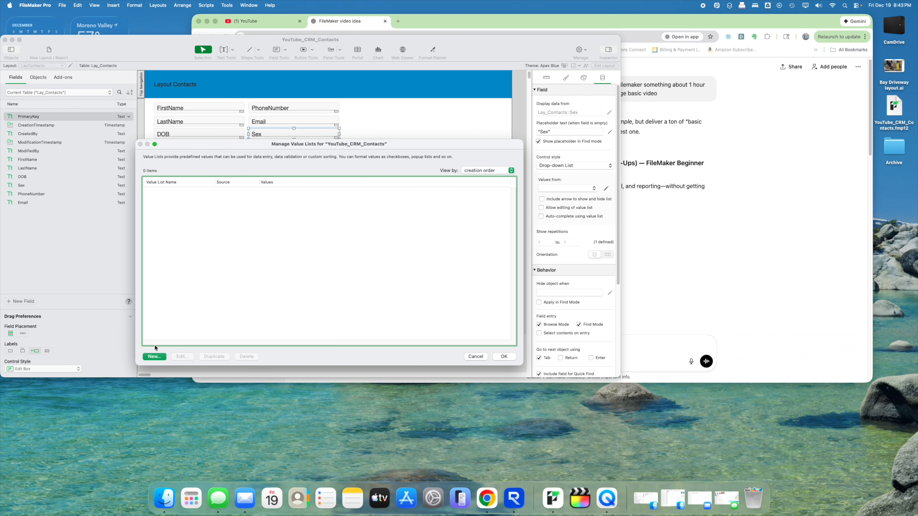
left_click(156, 356)
type("Sex")
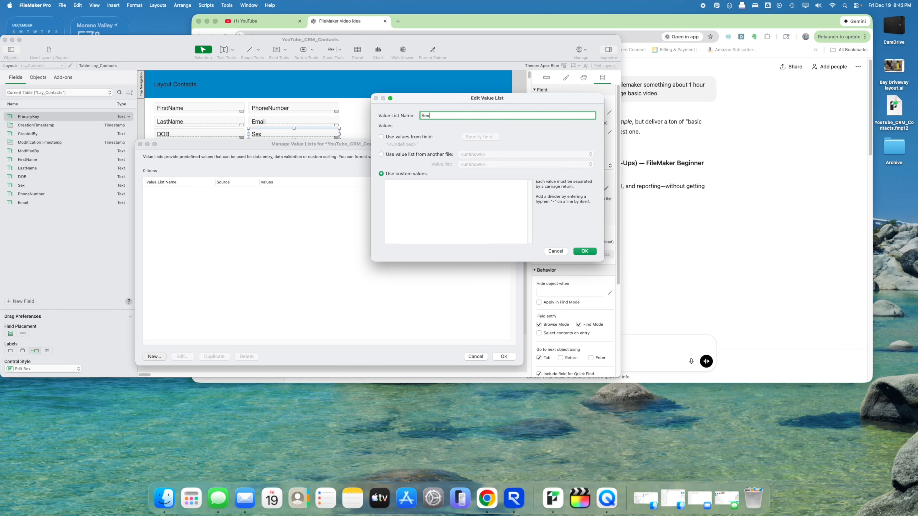
key("Tab")
- Enter Male and Female as the Sex list's custom values and assign it to the field
left_click(494, 185)
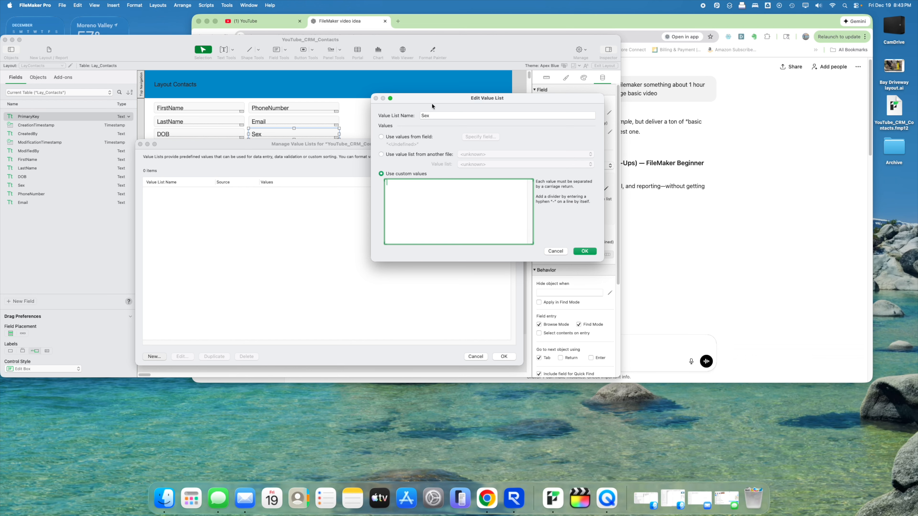
left_click_drag(433, 106, 349, 152)
type("Male")
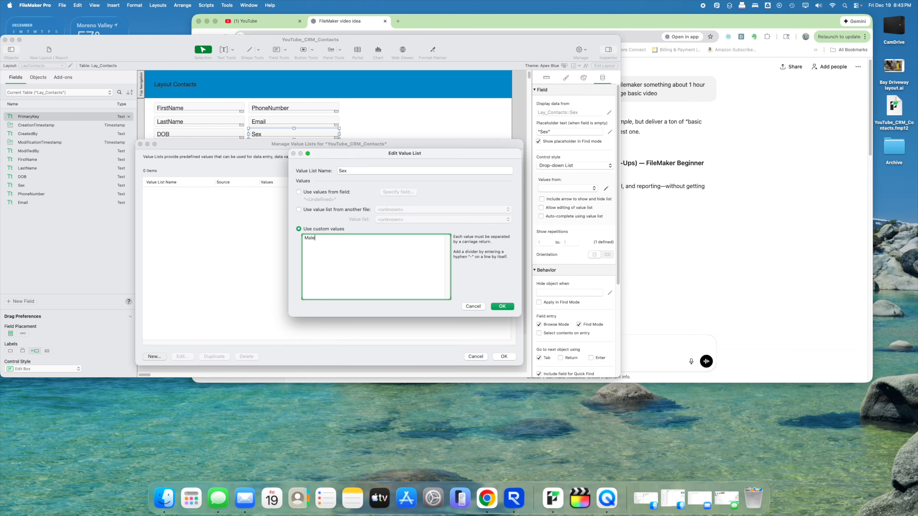
key("Return")
type("FD")
key("BackSpace")
type("emale")
left_click(499, 307)
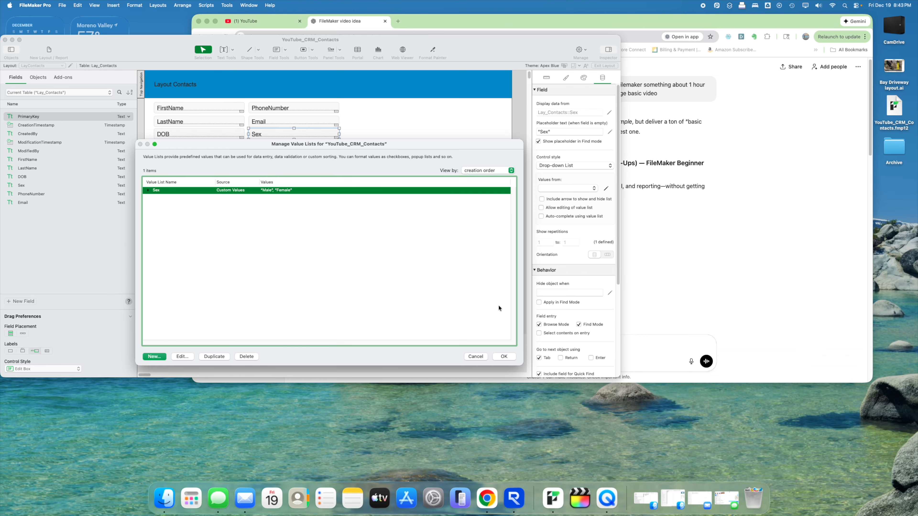
left_click(500, 356)
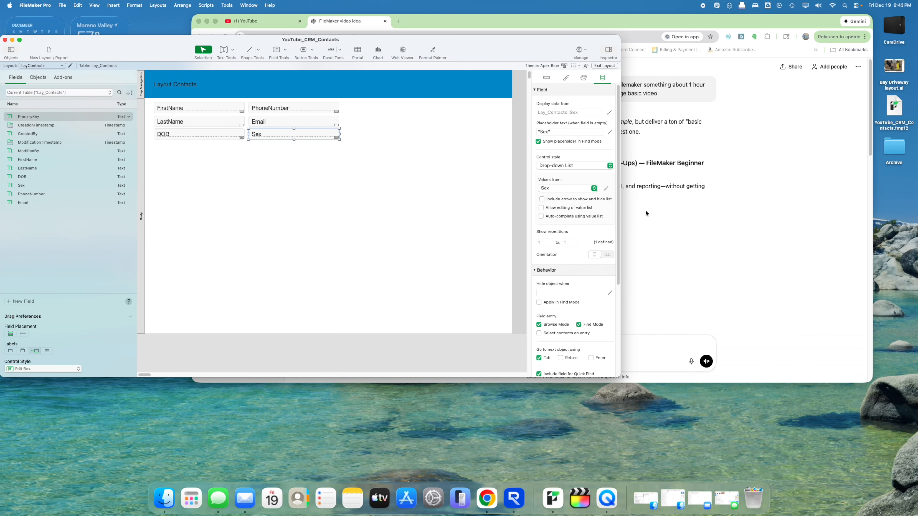
- Give the Sex drop-down a show/hide arrow and allow editing of its value list
left_click(564, 199)
left_click(556, 211)
scroll(533, 216, "down", 5)
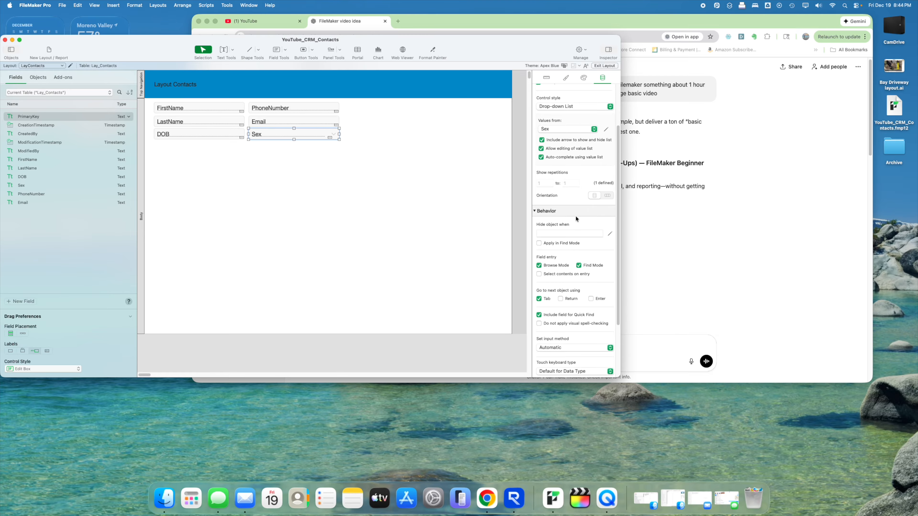
scroll(566, 208, "up", 1)
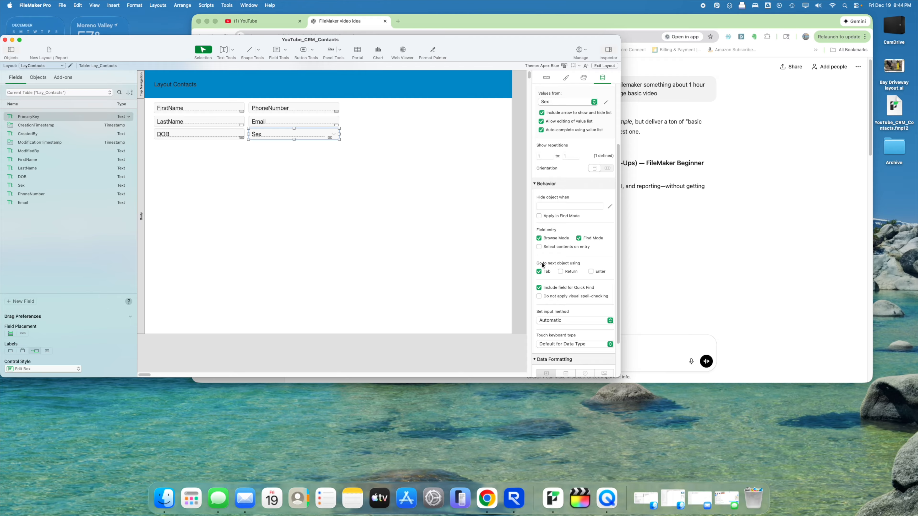
- Let all three keys advance from the Sex field to the next object
left_click(590, 273)
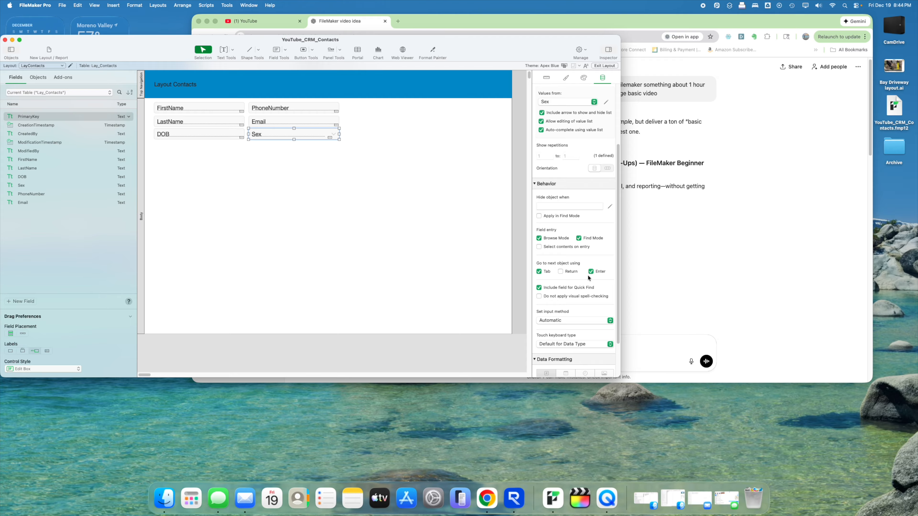
left_click(573, 274)
left_click(406, 227)
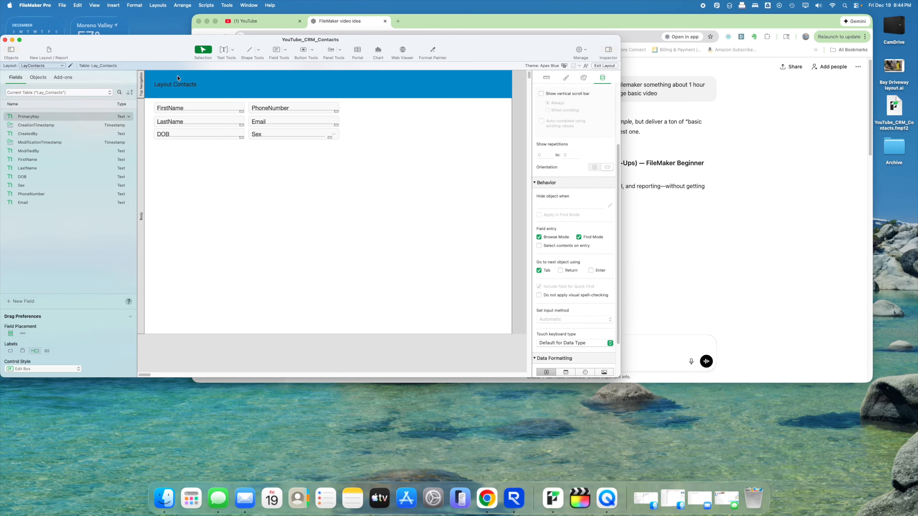
left_click(153, 6)
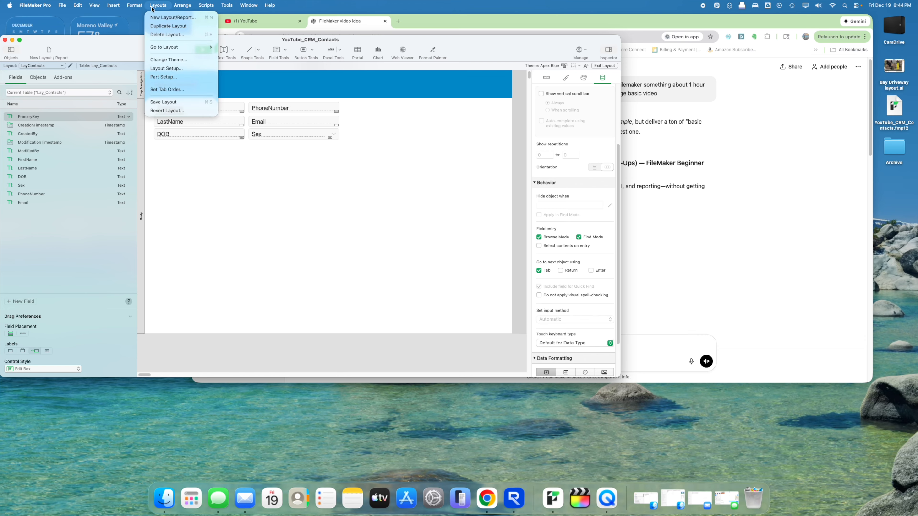
- Set the tab order to FirstName, LastName, DOB, PhoneNumber, Email, Sex, then switch to Browse mode
left_click(165, 89)
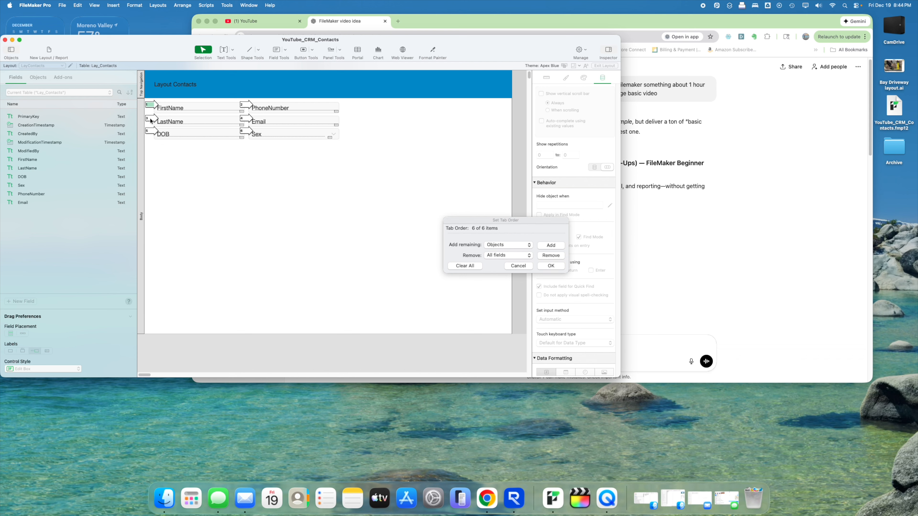
left_click(452, 266)
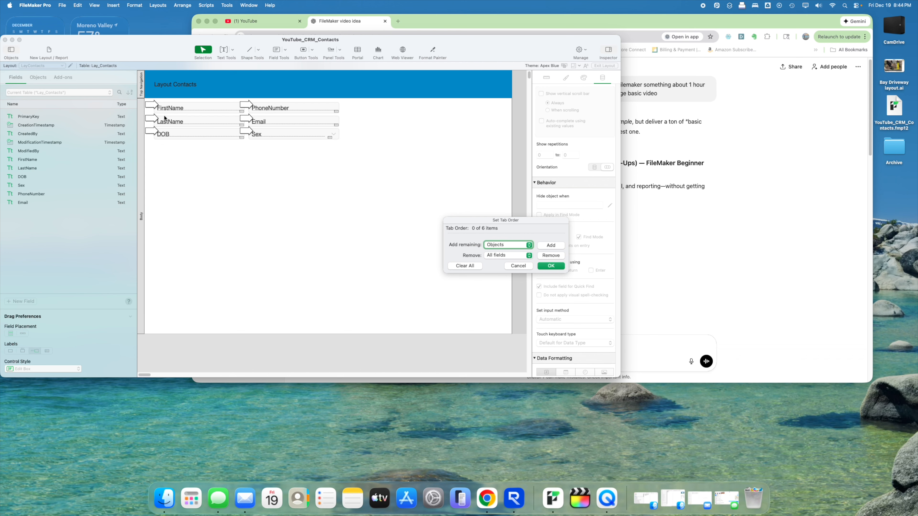
left_click(152, 107)
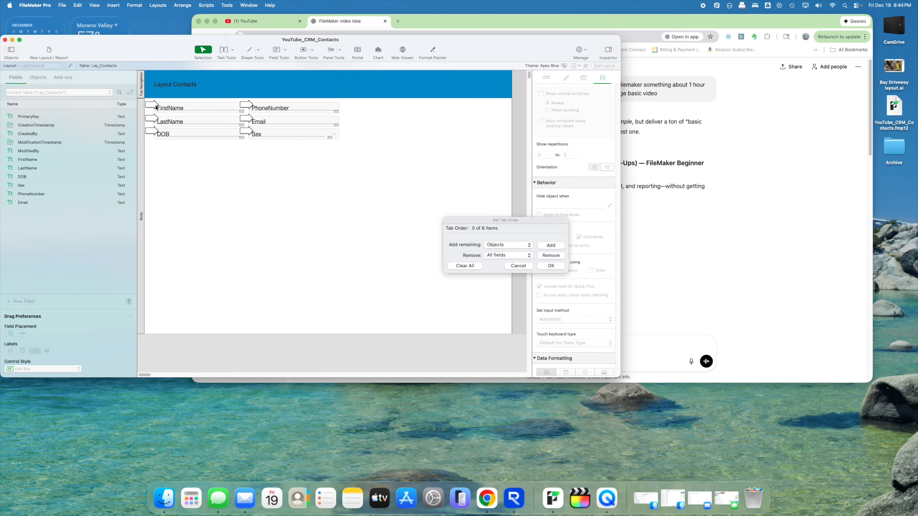
left_click(151, 120)
left_click(151, 133)
left_click(245, 105)
left_click(246, 119)
left_click(247, 131)
left_click(551, 266)
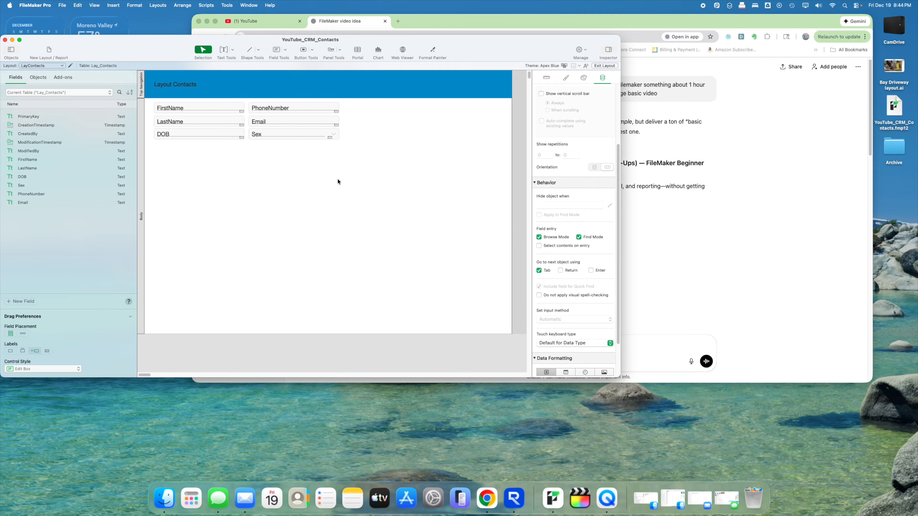
left_click(600, 66)
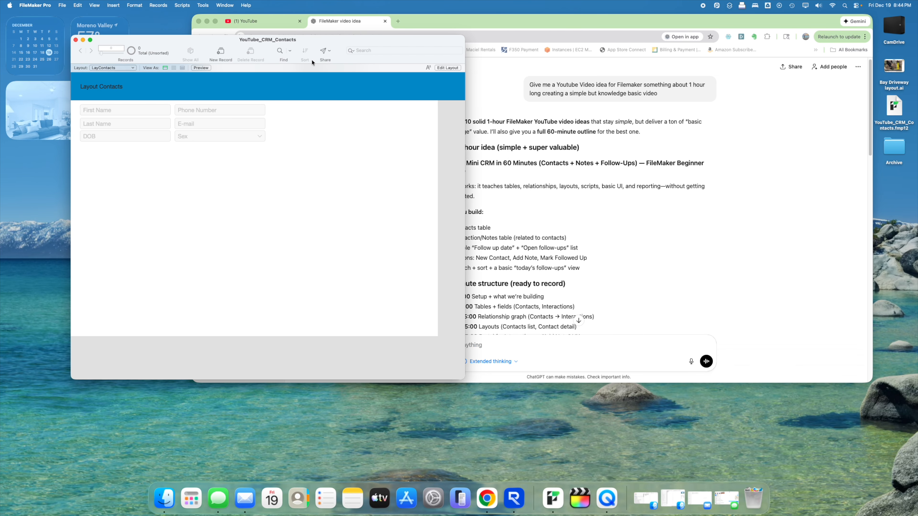
- Create a new contact with first and last name, DOB 09/30/2025, phone number and e-mail
left_click_drag(221, 40, 300, 50)
left_click(299, 60)
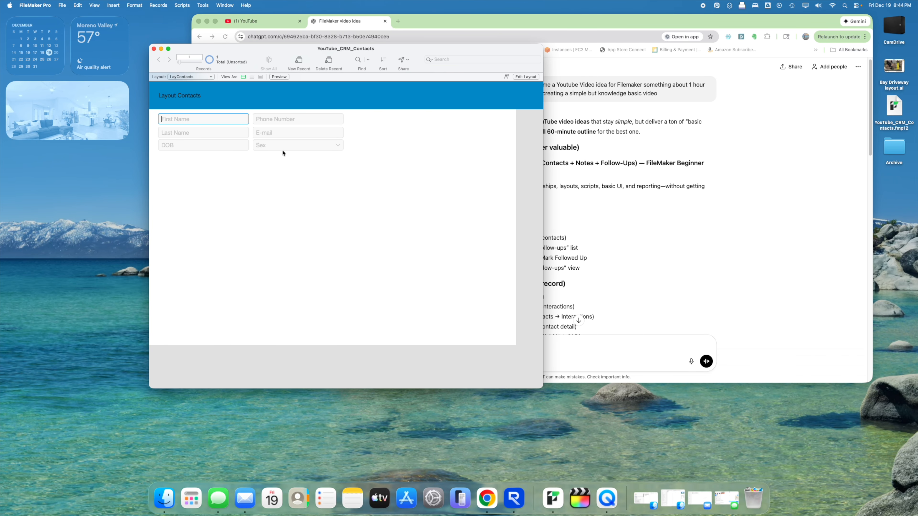
key("Tab")
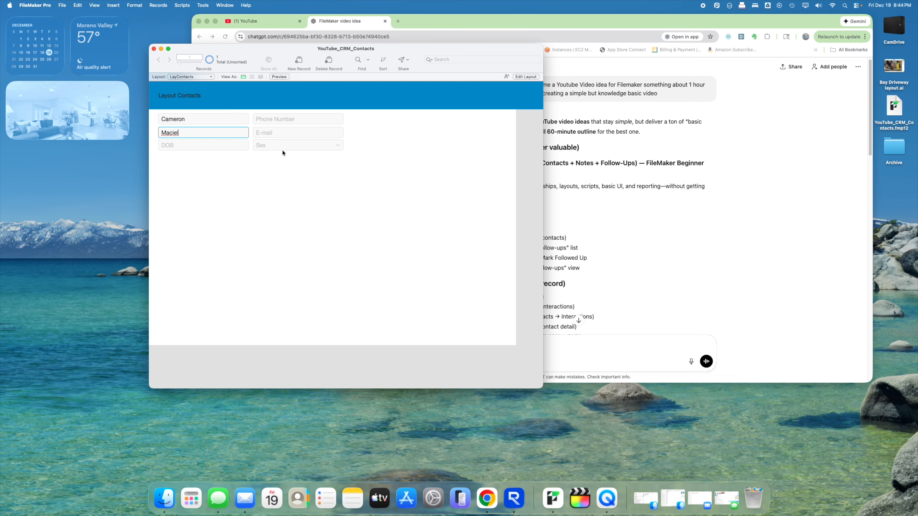
key("Tab")
type("09")
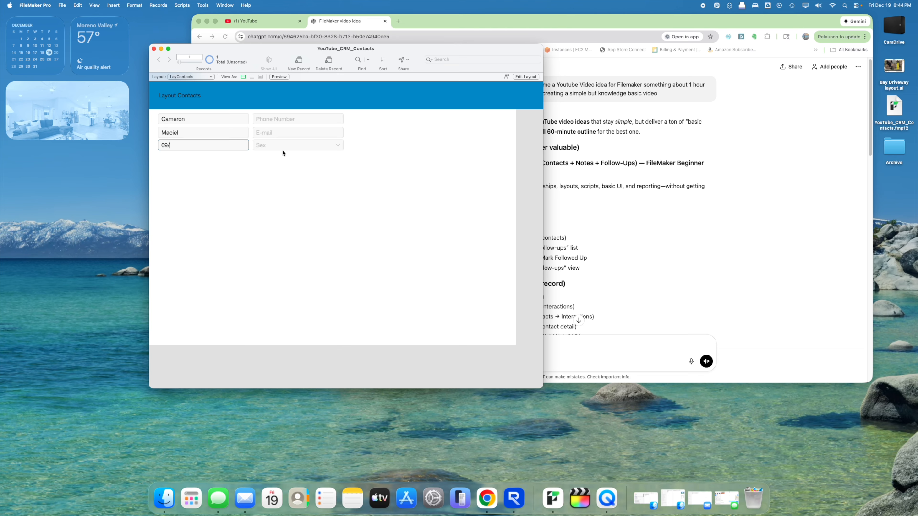
type("/30/2025")
key("Tab")
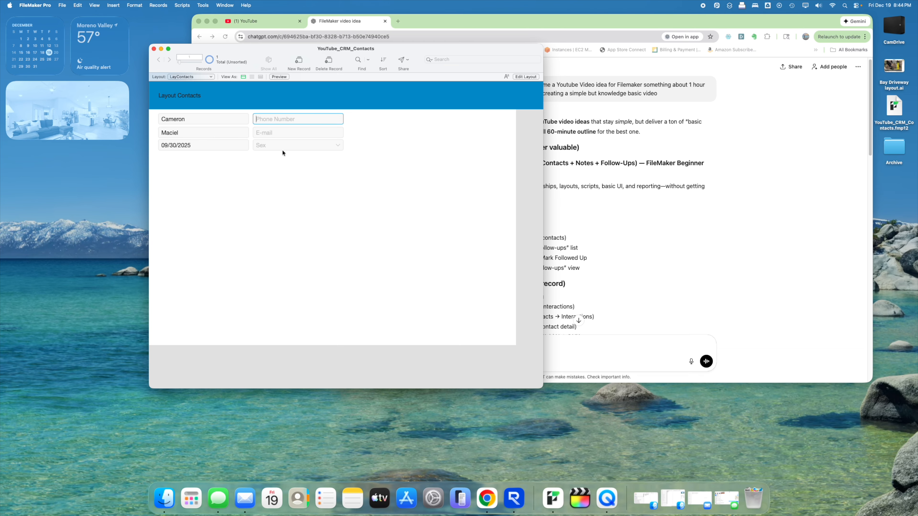
type("555-555-555-")
key("BackSpace")
key("Tab")
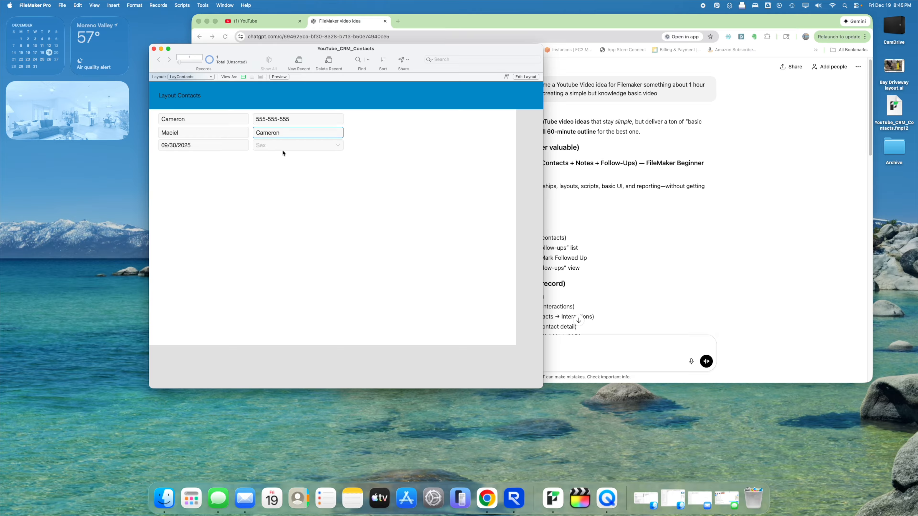
key("Tab")
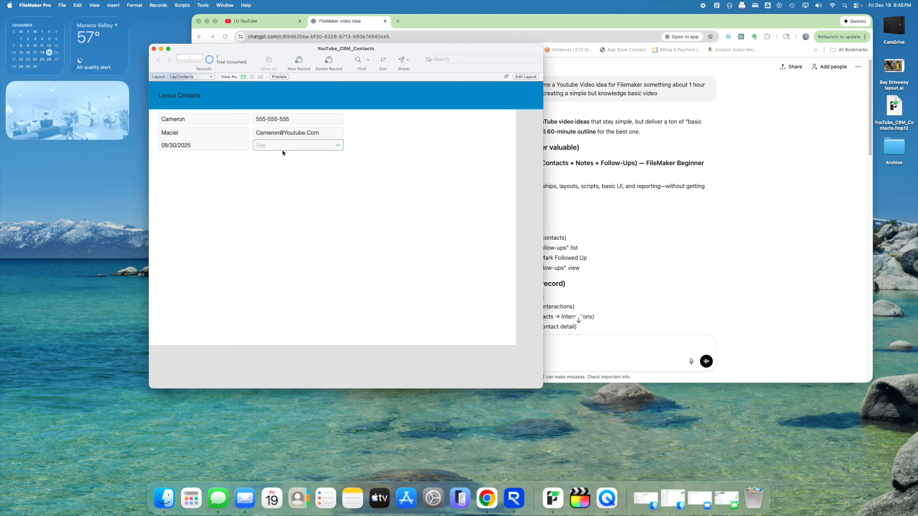
- Set the contact's Sex to Male via auto-complete, retest it, and commit the record
type("m")
key("BackSpace")
type("Male")
key("Tab")
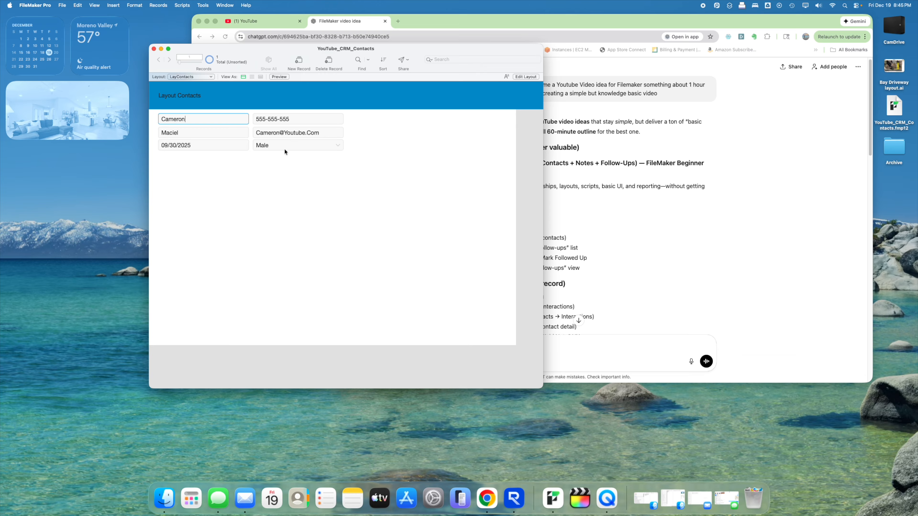
left_click(285, 149)
key("Tab")
left_click(285, 149)
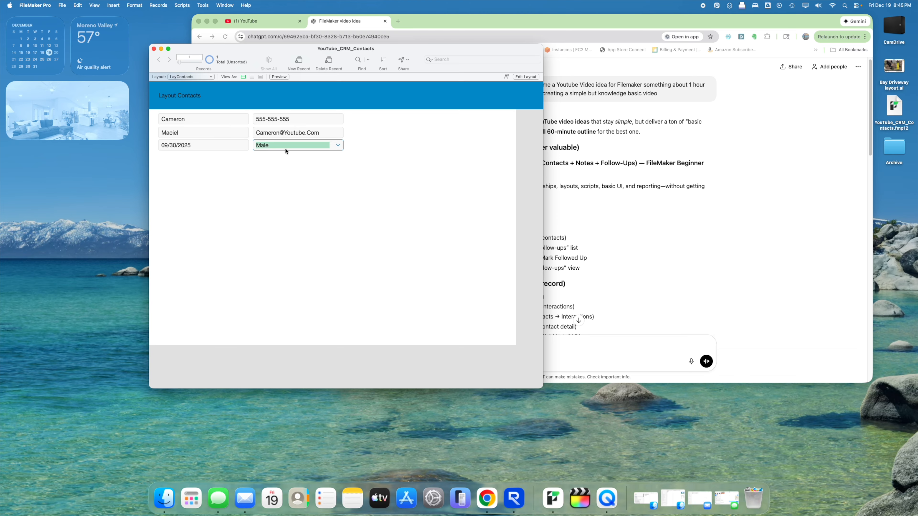
left_click(286, 149)
key("BackSpace")
type("a")
key("Tab")
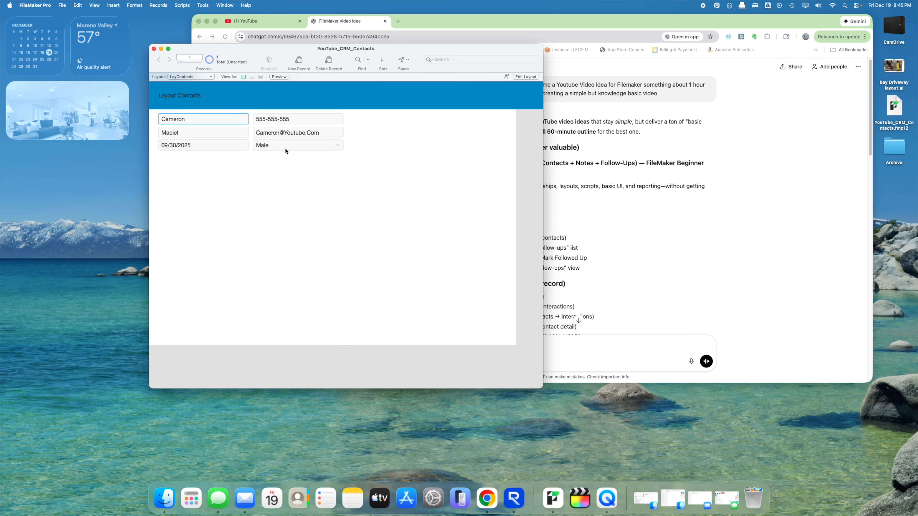
left_click(297, 163)
- In Layout mode, draw a portal below DOB showing LayContacts_Notes records
left_click(526, 76)
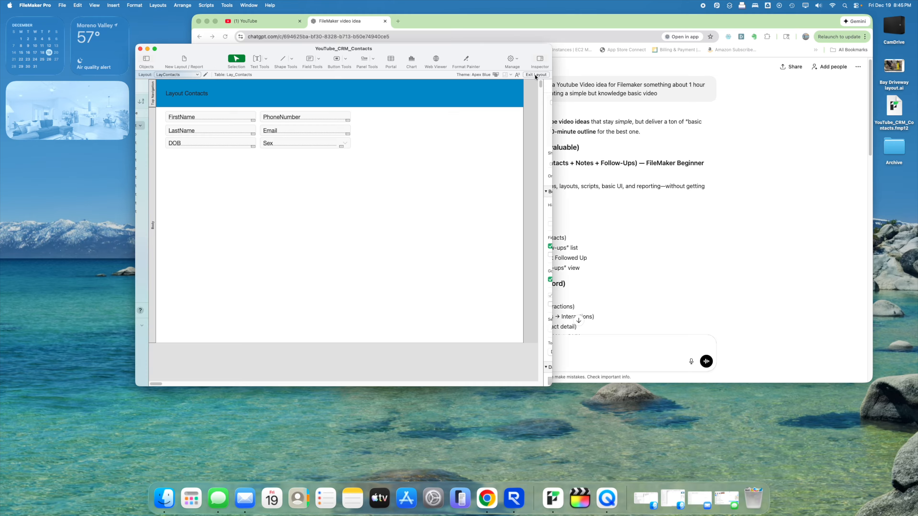
left_click(372, 58)
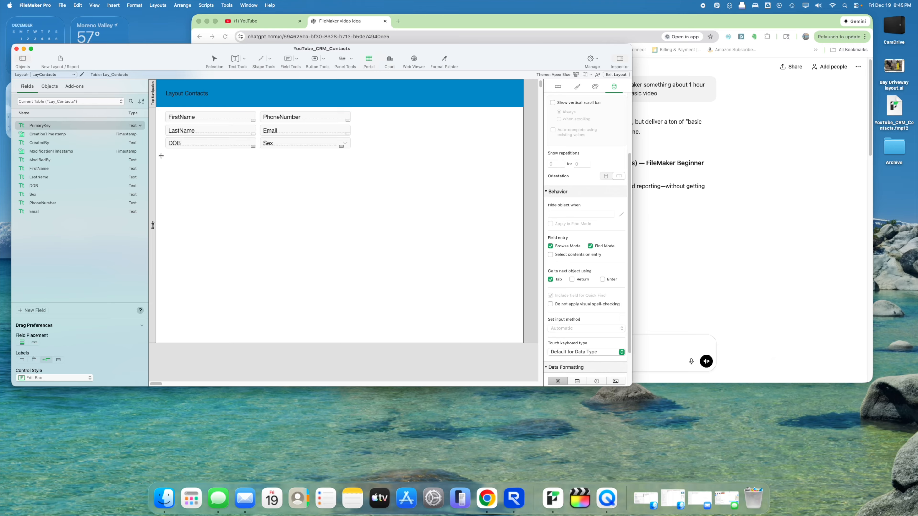
left_click_drag(162, 155, 517, 339)
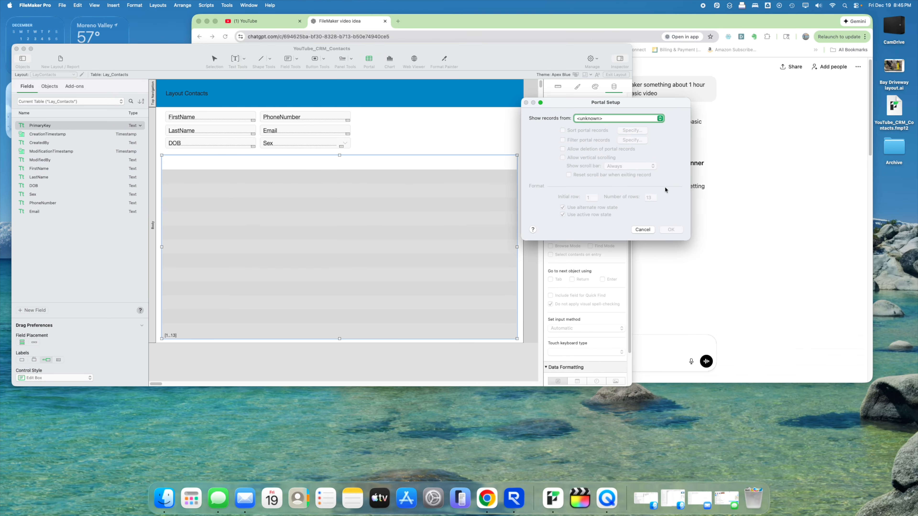
left_click(614, 116)
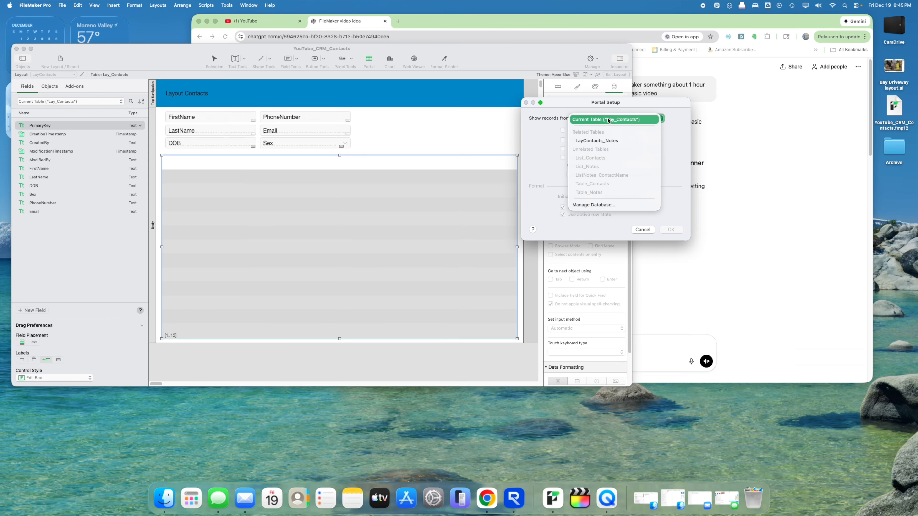
left_click(609, 140)
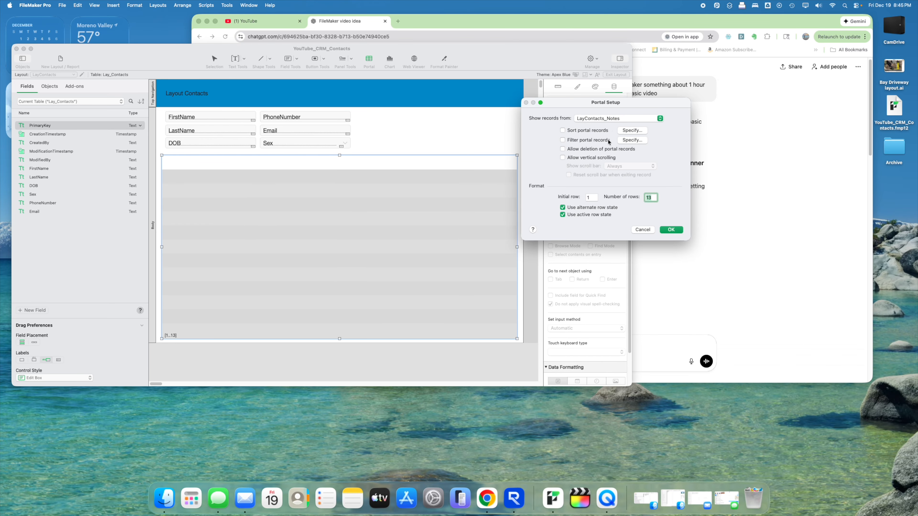
left_click(584, 119)
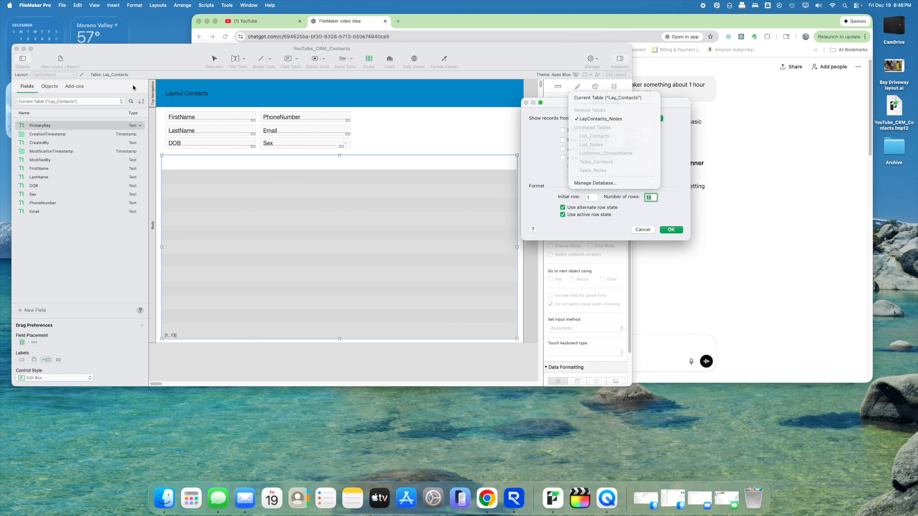
left_click(607, 119)
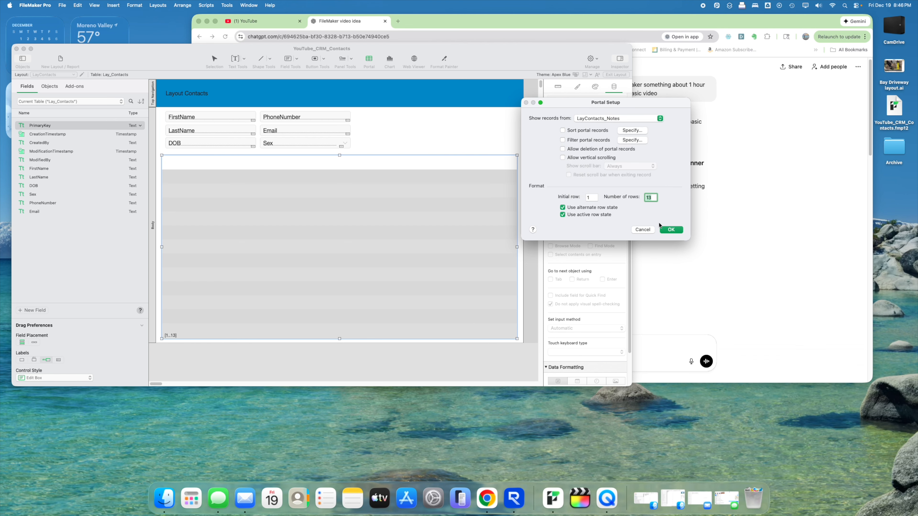
left_click(670, 230)
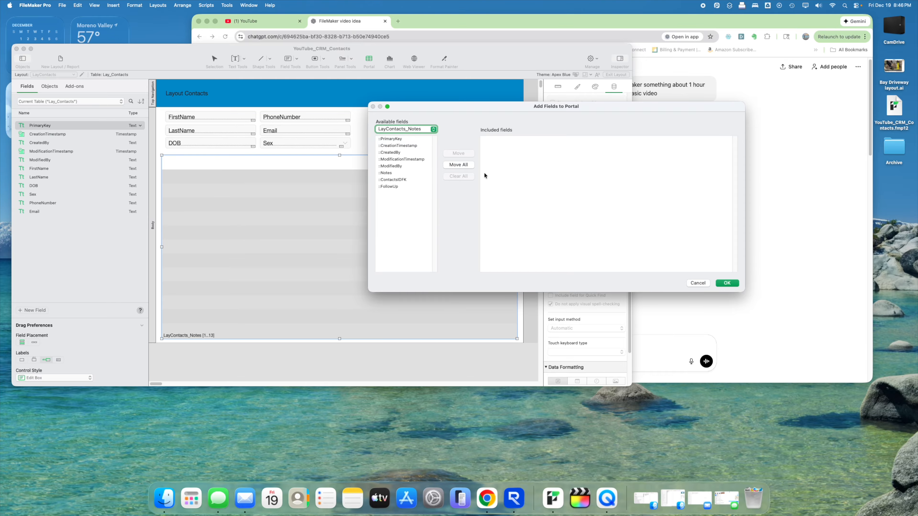
- Include the Notes and FollowUp fields in the portal
left_click(389, 173)
left_click(458, 154)
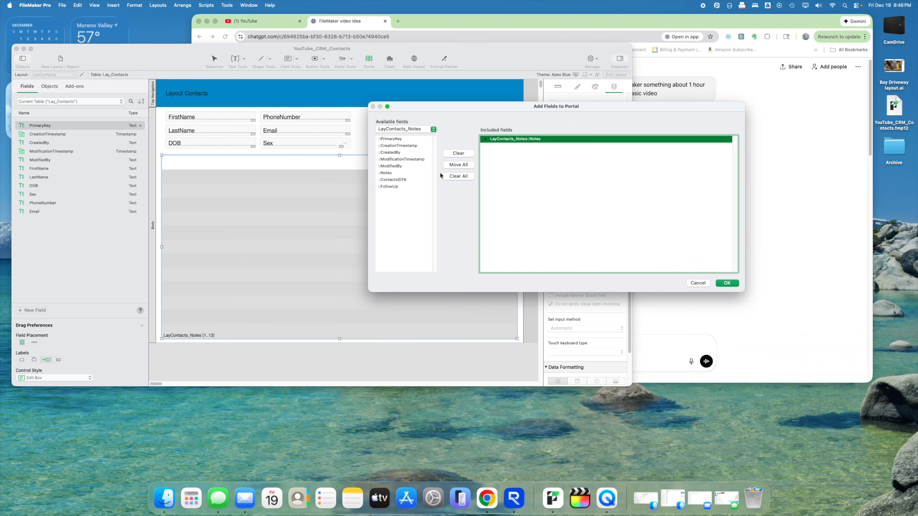
left_click(389, 187)
left_click(458, 154)
left_click(728, 283)
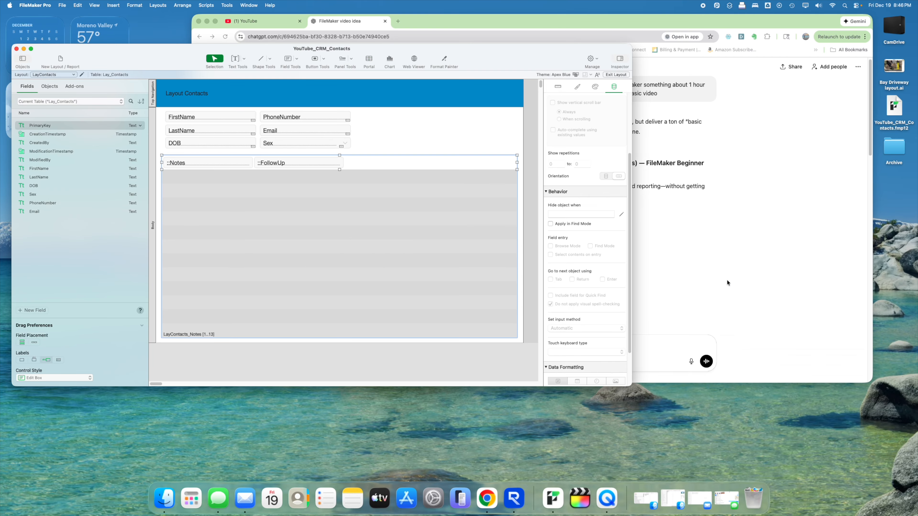
key("super+shift+s")
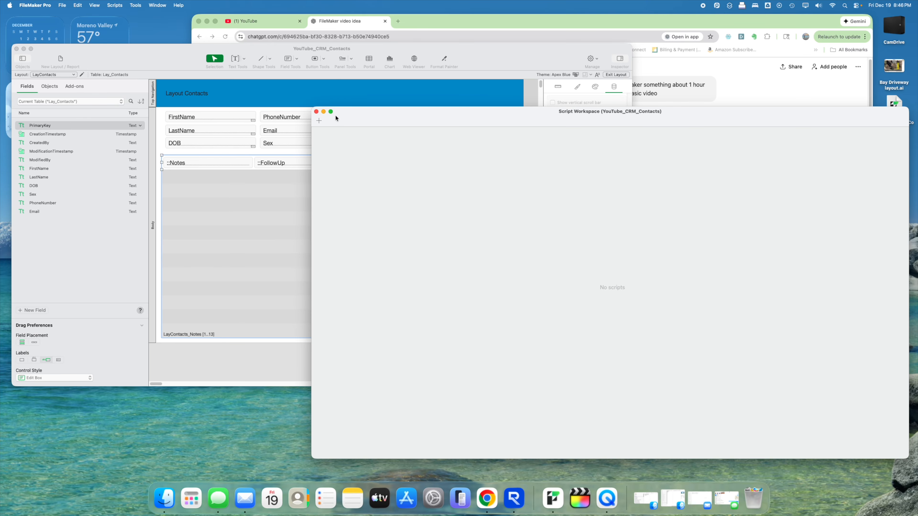
- In the relationships graph, colour Lay_Contacts, Table_Contacts and ListNotes_ContactName red
left_click(317, 112)
key("super+shift+d")
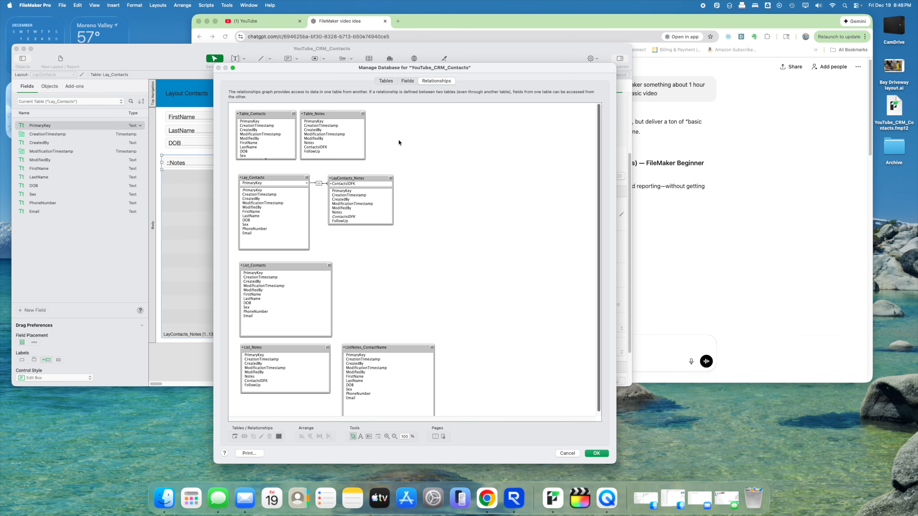
left_click(294, 183)
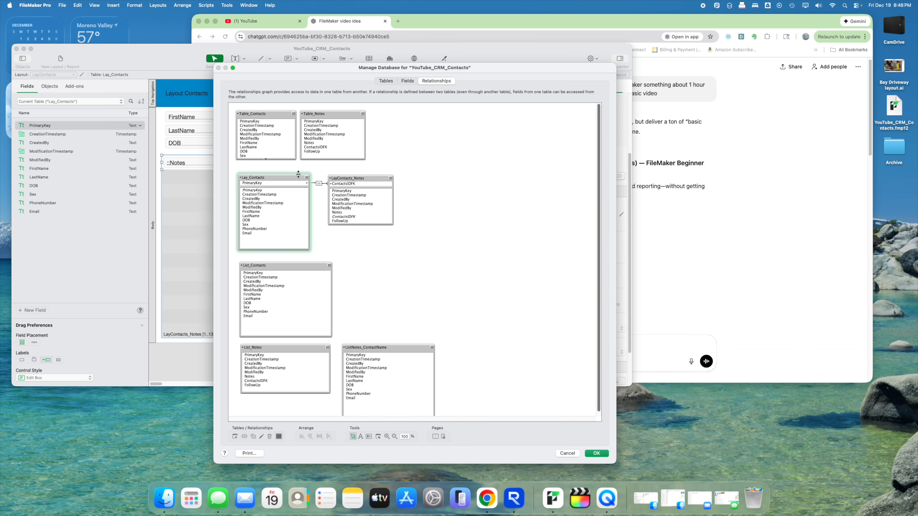
left_click(269, 114)
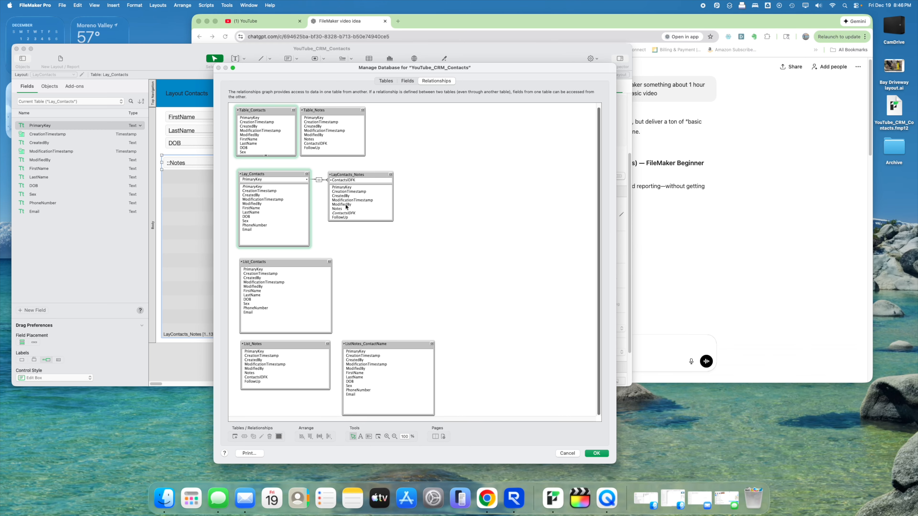
scroll(346, 206, "down", 1)
left_click(361, 346, "shift")
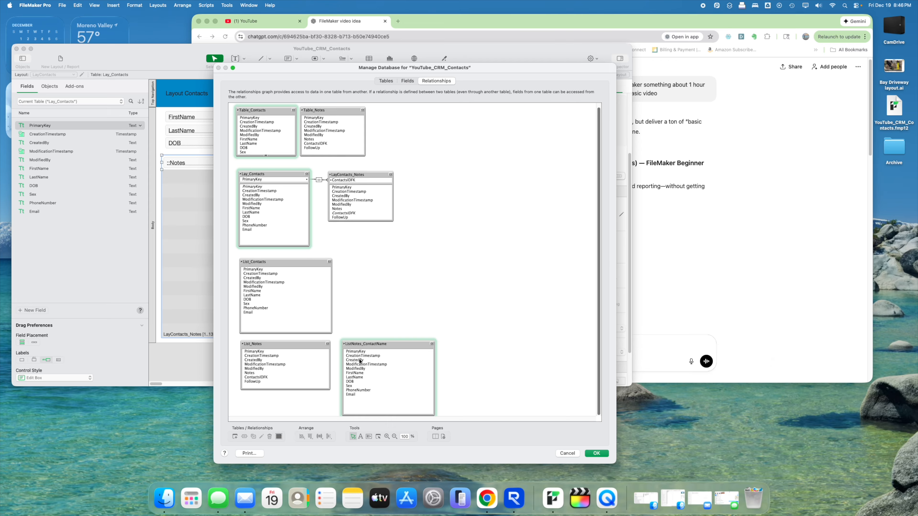
left_click(279, 437)
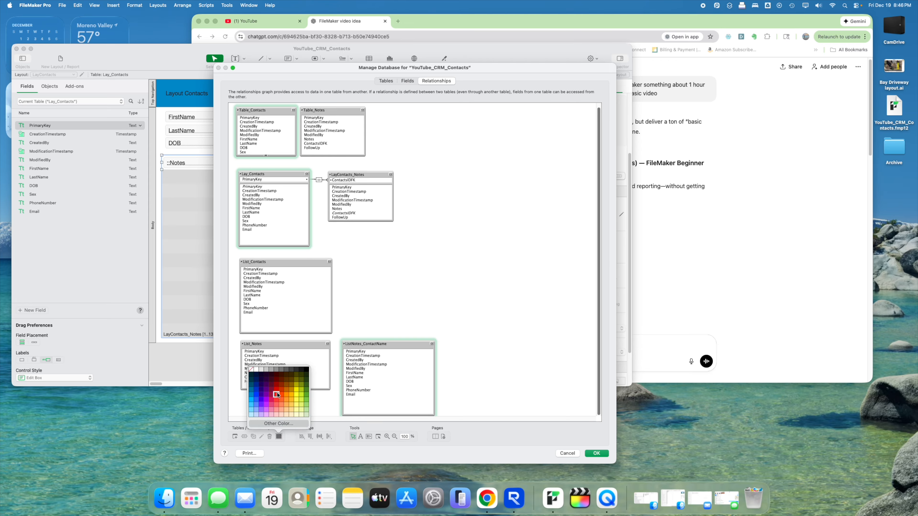
left_click(276, 411)
left_click(353, 268)
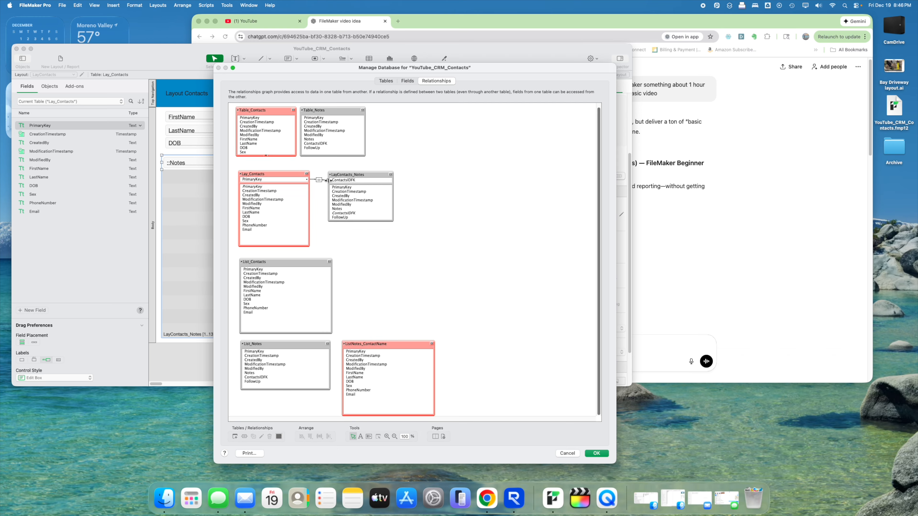
- Colour Table_Notes, LayContacts_Notes and List_Notes blue, nudging Table_Notes into place
left_click_drag(319, 111, 322, 111)
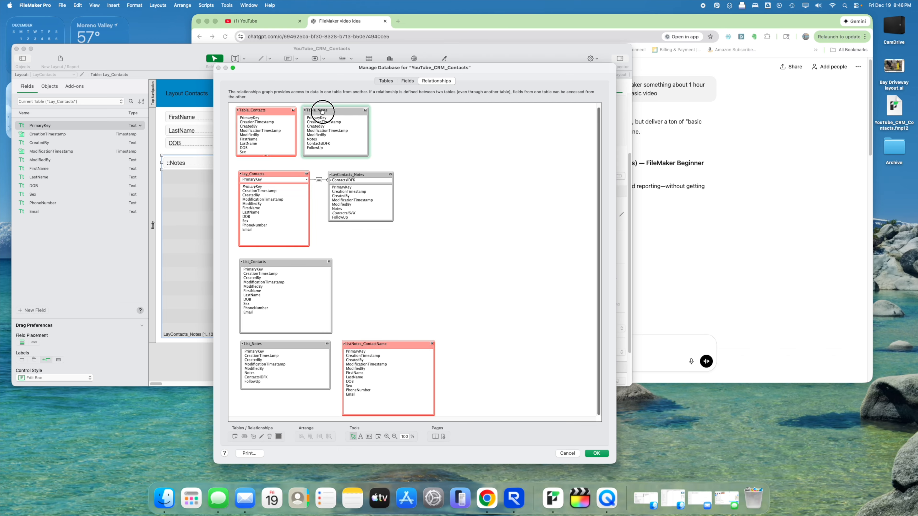
left_click(364, 173, "shift")
left_click(293, 341, "shift")
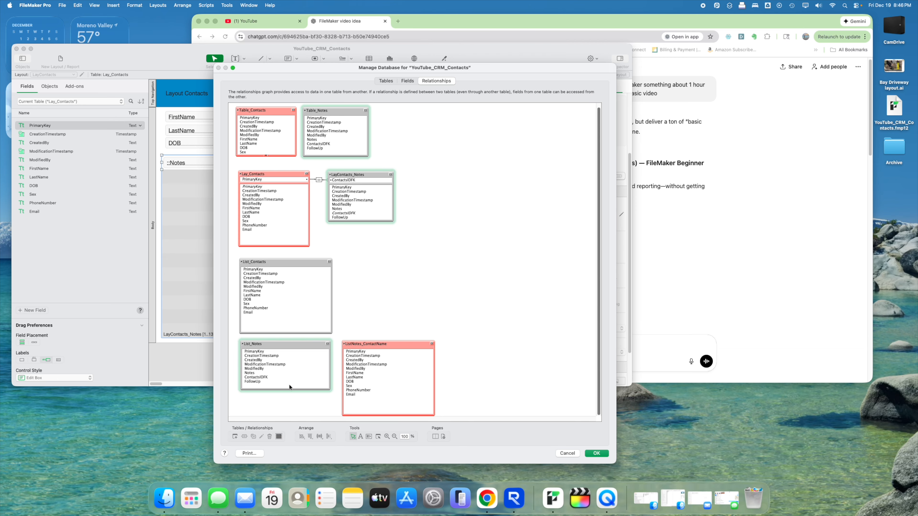
left_click(278, 437)
left_click(256, 394)
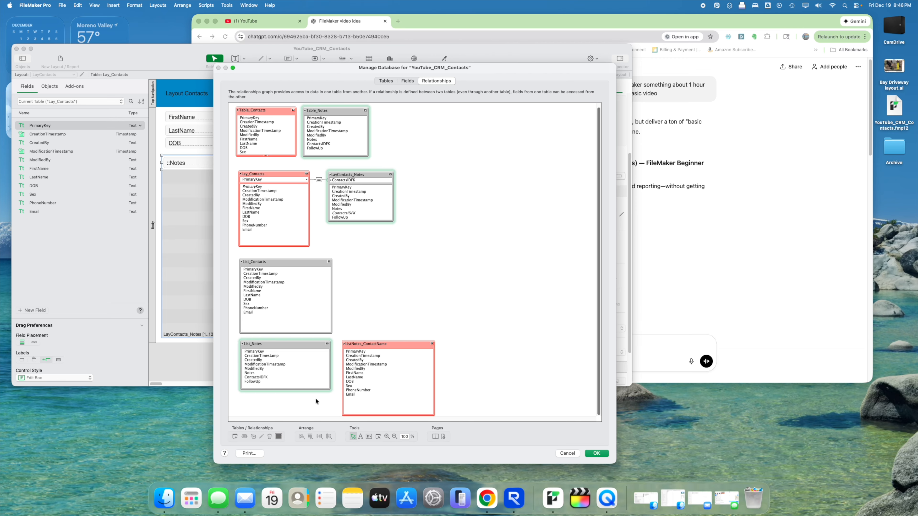
left_click(368, 307)
left_click_drag(335, 113, 336, 114)
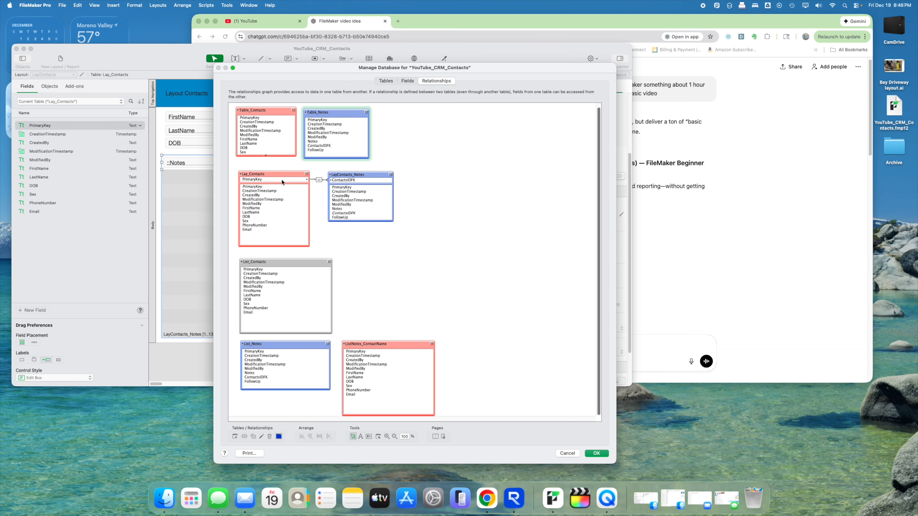
left_click(433, 149)
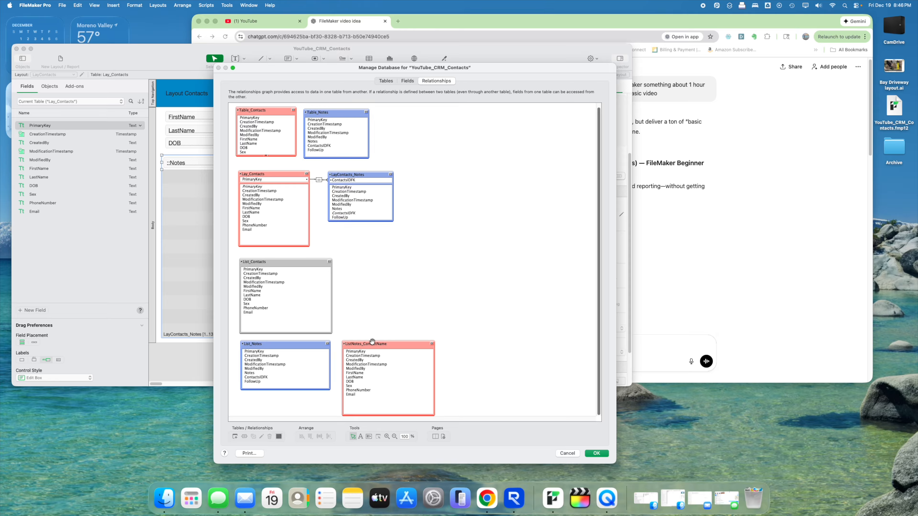
- Duplicate Lay_Contacts, then delete the extra Lay_Contacts 2 occurrence
mouse_move(345, 345)
mouse_move(237, 107)
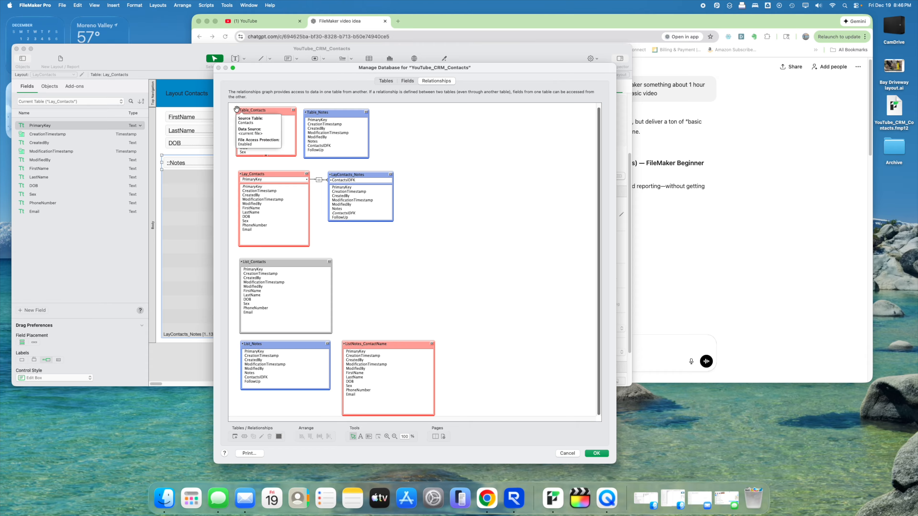
left_click(268, 174)
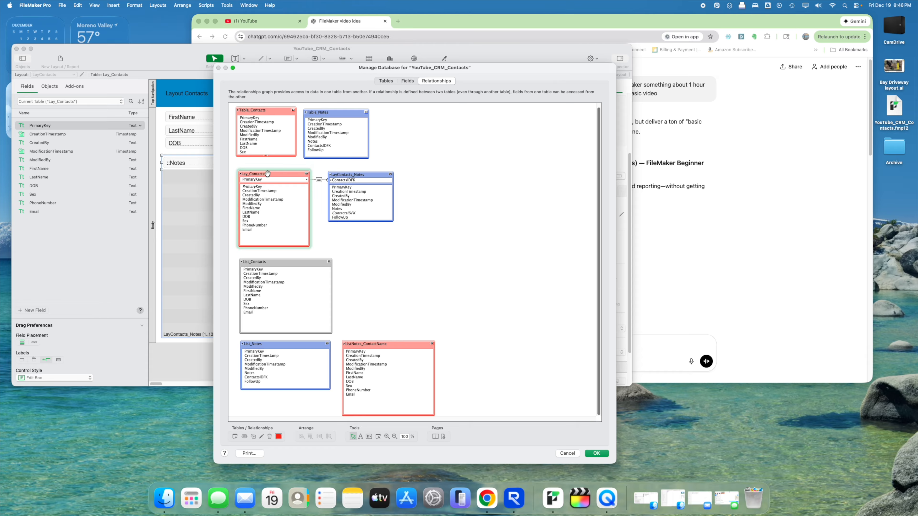
left_click_drag(262, 173, 480, 242, "alt")
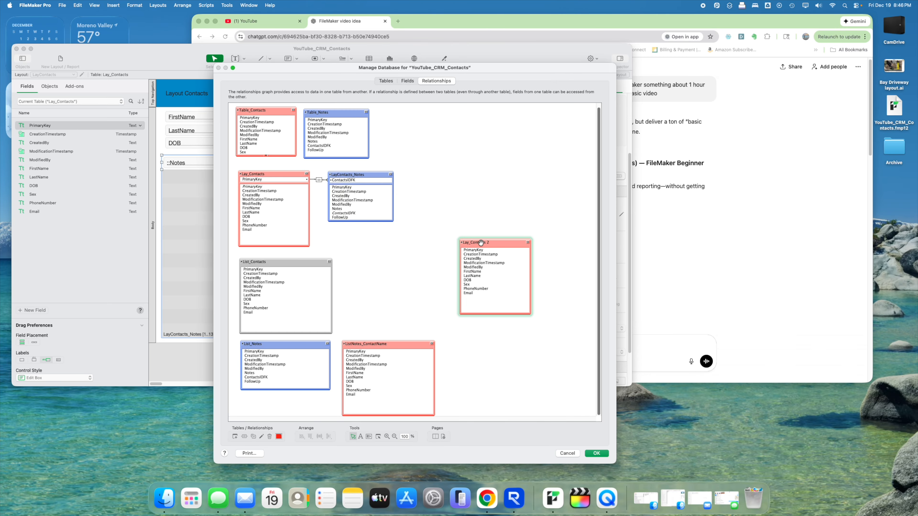
key("Delete")
left_click(517, 170)
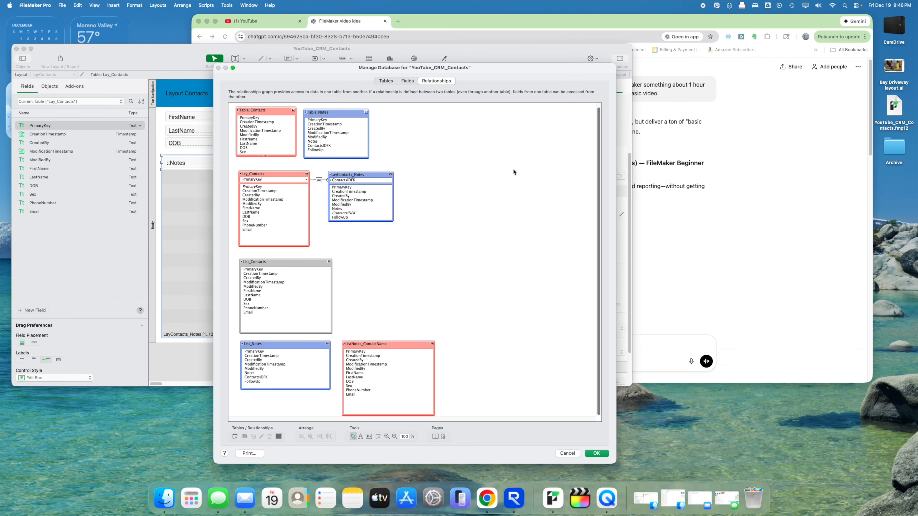
- Give Lay_Contacts and List_Contacts their own colours and confirm Manage Database
left_click(289, 261)
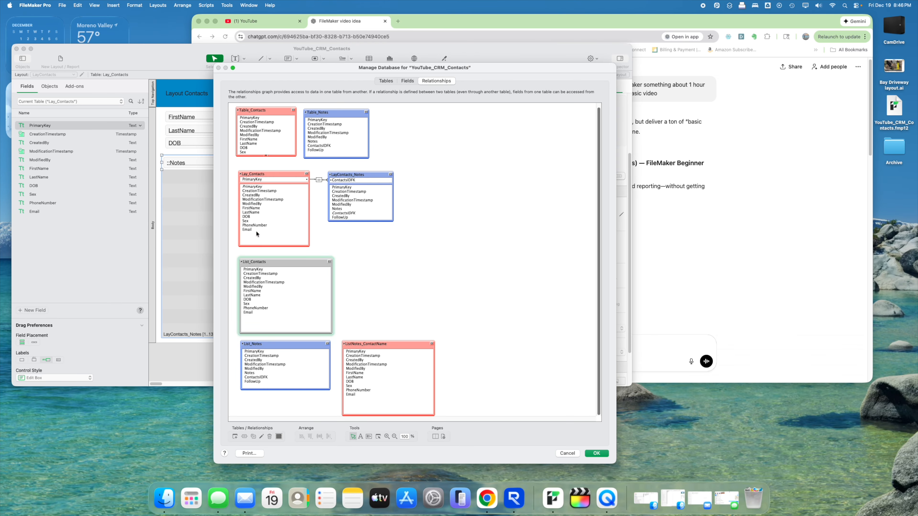
left_click(263, 175)
left_click(279, 436)
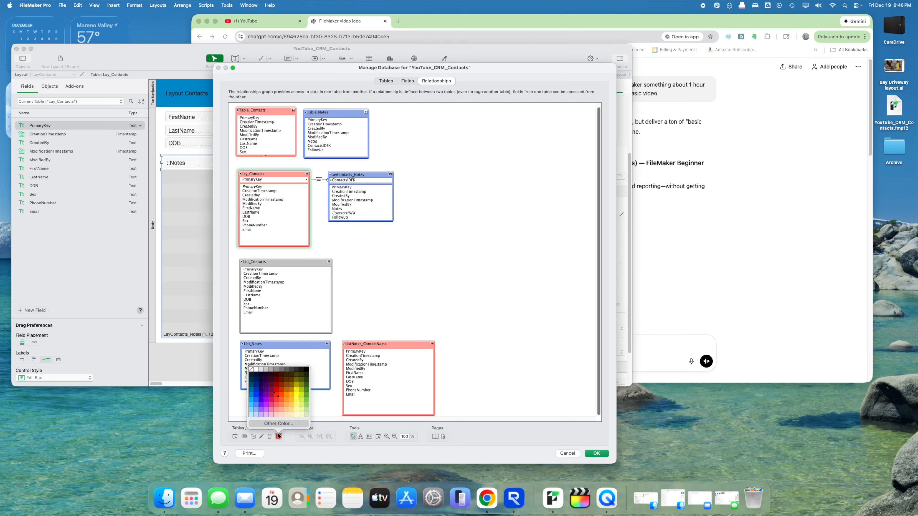
left_click(277, 405)
left_click(301, 267)
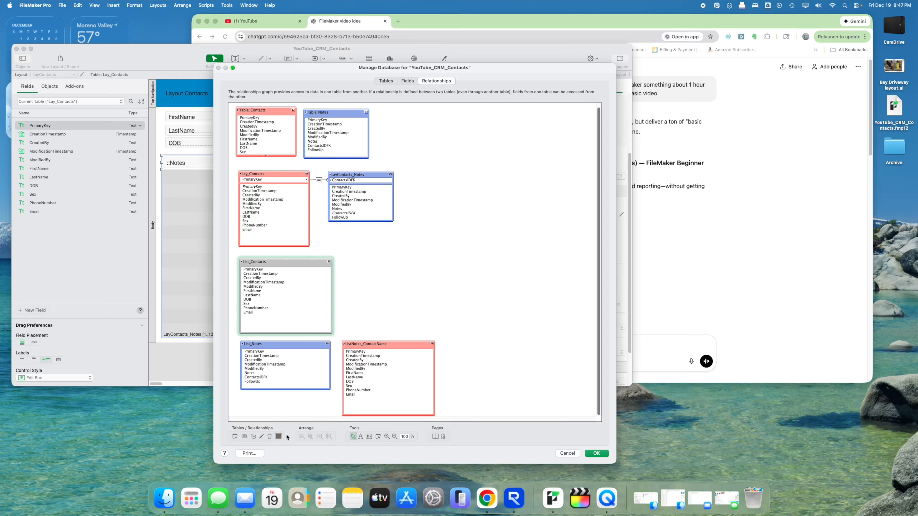
left_click(278, 436)
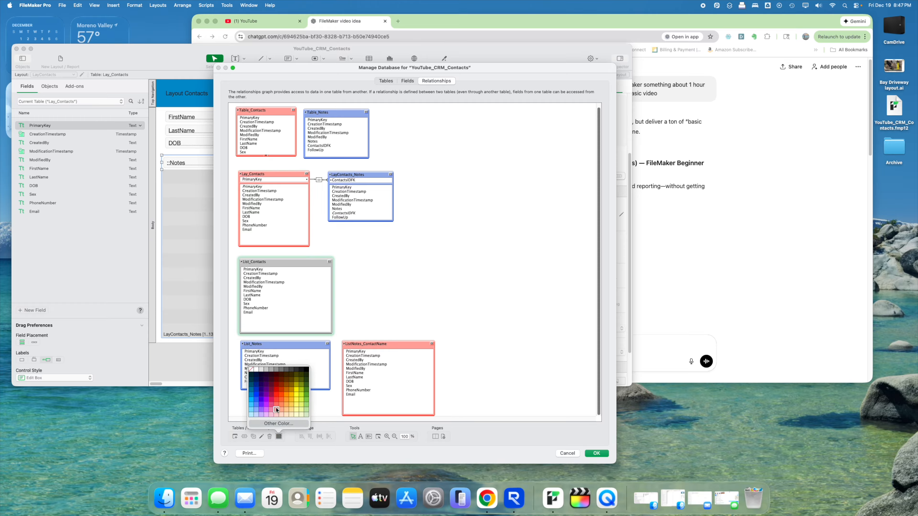
left_click(275, 395)
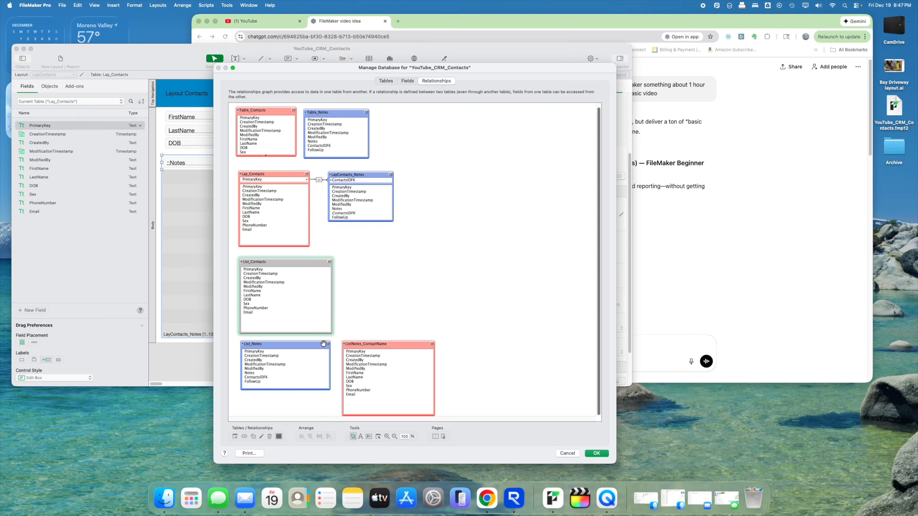
left_click(382, 305)
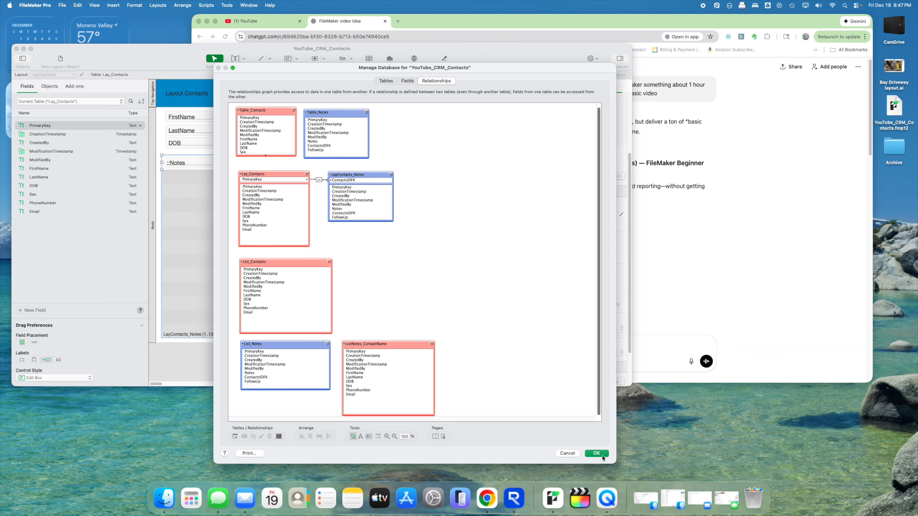
left_click(596, 453)
left_click(433, 140)
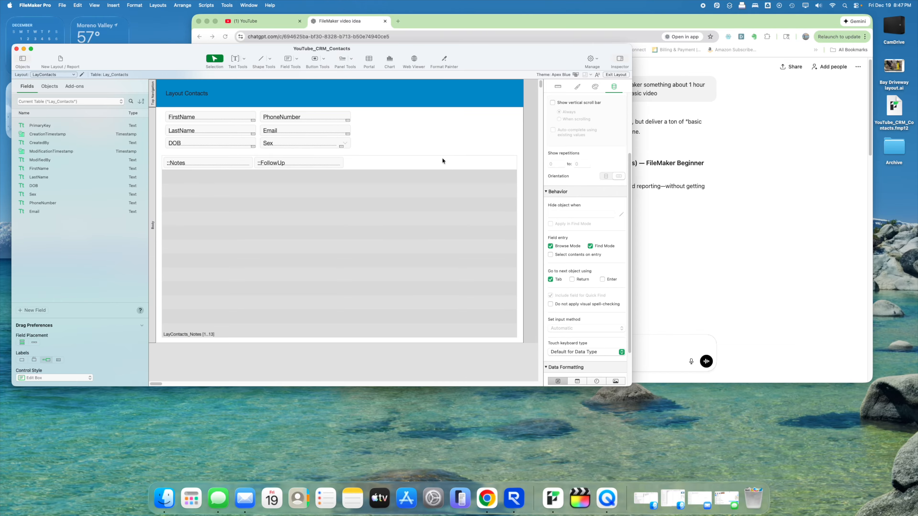
- Set the notes portal to 5 rows and make its rows taller
left_click(405, 201)
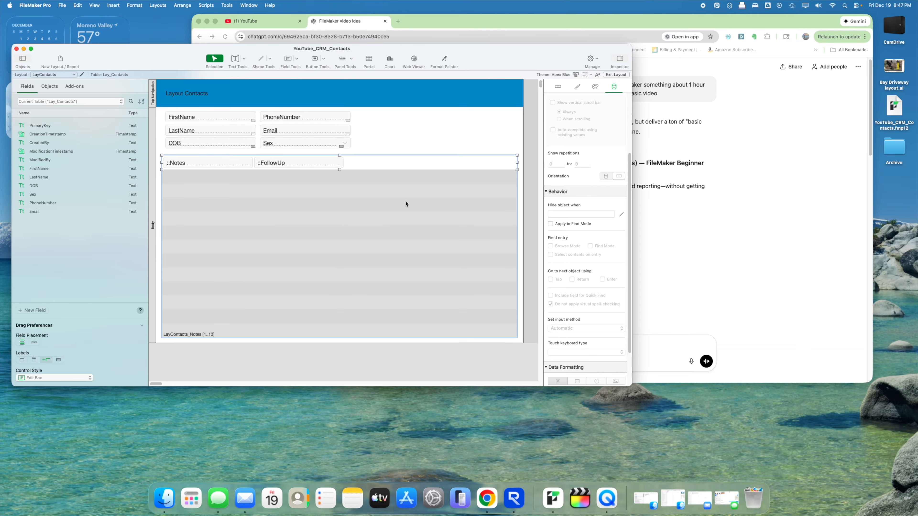
double_click(293, 206)
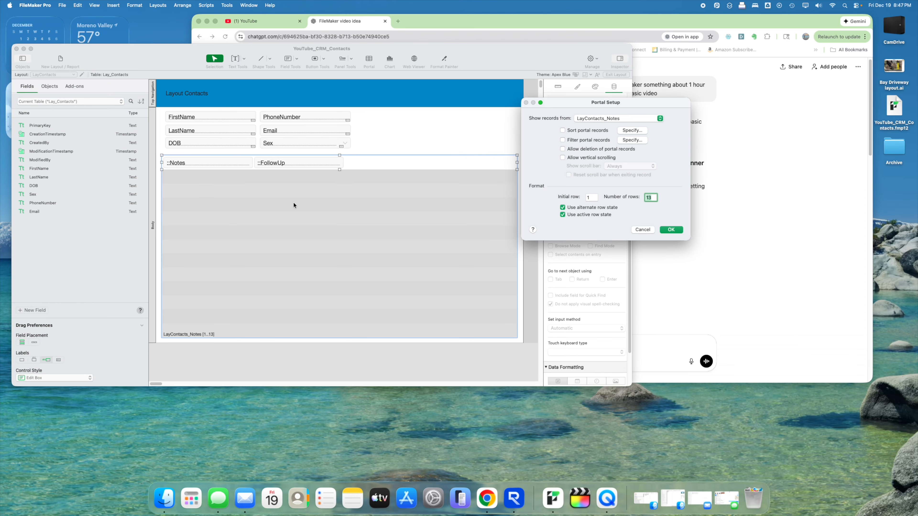
type("5")
key("Return")
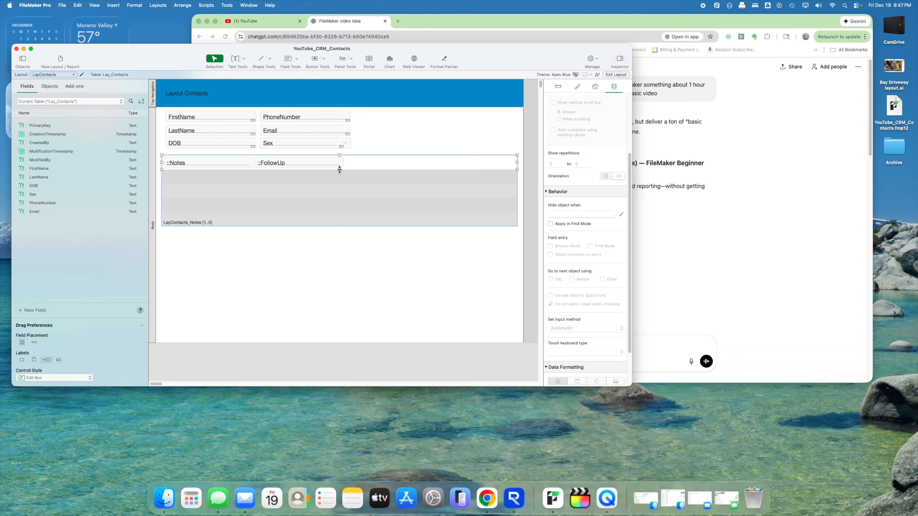
left_click_drag(339, 169, 340, 189)
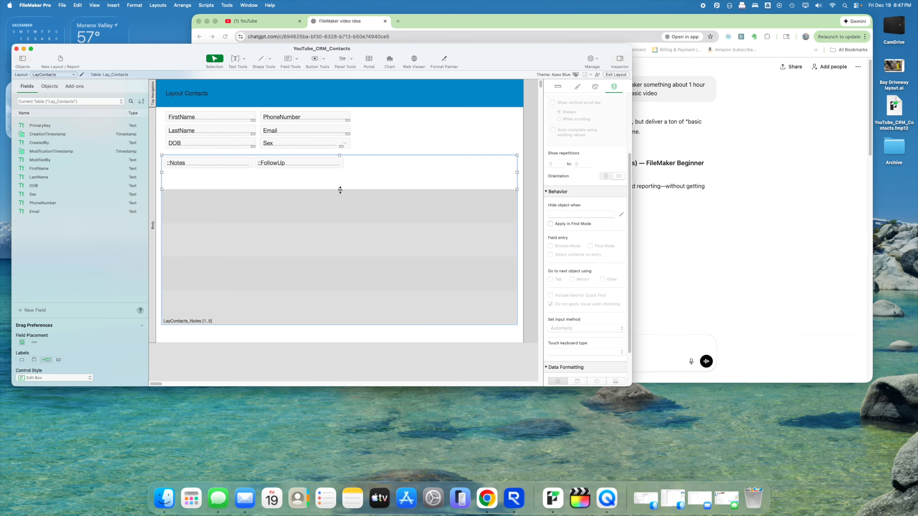
left_click_drag(341, 189, 340, 192)
- Move FollowUp to the portal's right, widen Notes and give it an always-visible scroll bar
left_click(315, 163)
left_click_drag(315, 163, 459, 168)
left_click(244, 166)
left_click_drag(244, 169, 431, 174)
left_click(455, 174)
left_click(363, 178)
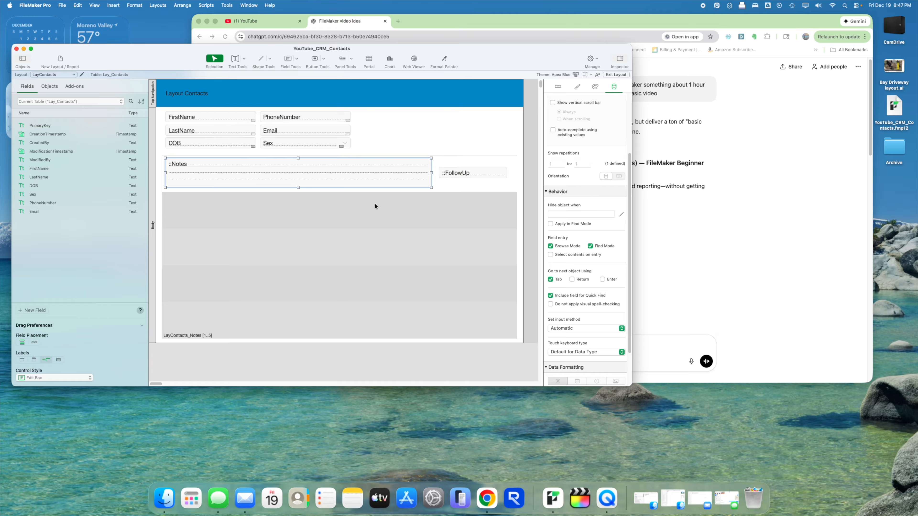
scroll(584, 161, "down", 3)
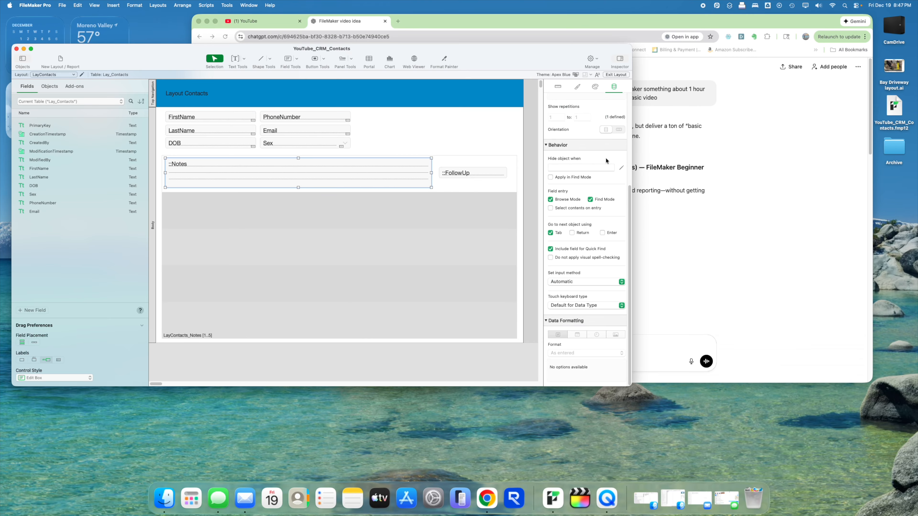
scroll(599, 287, "up", 5)
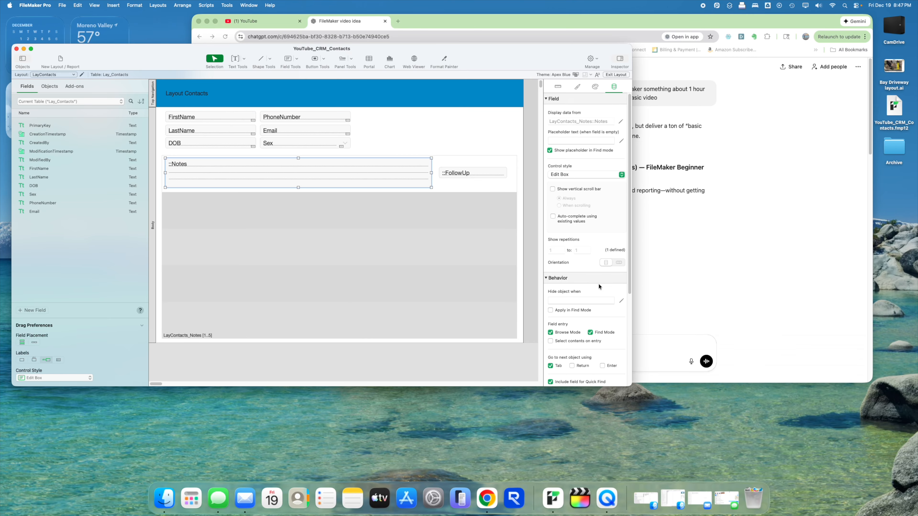
left_click(594, 189)
- Make FollowUp a drop-down list and start a new value list named 'Follow Up'
left_click(467, 173)
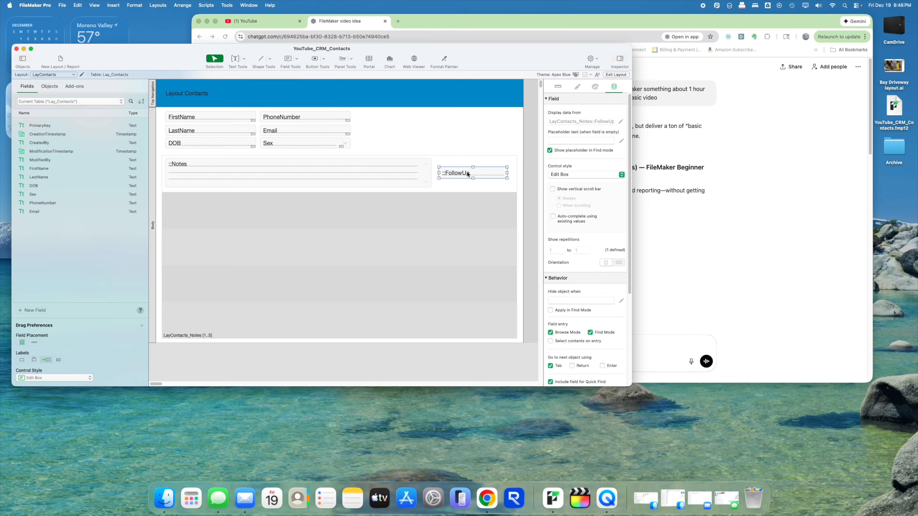
left_click(598, 176)
left_click(598, 182)
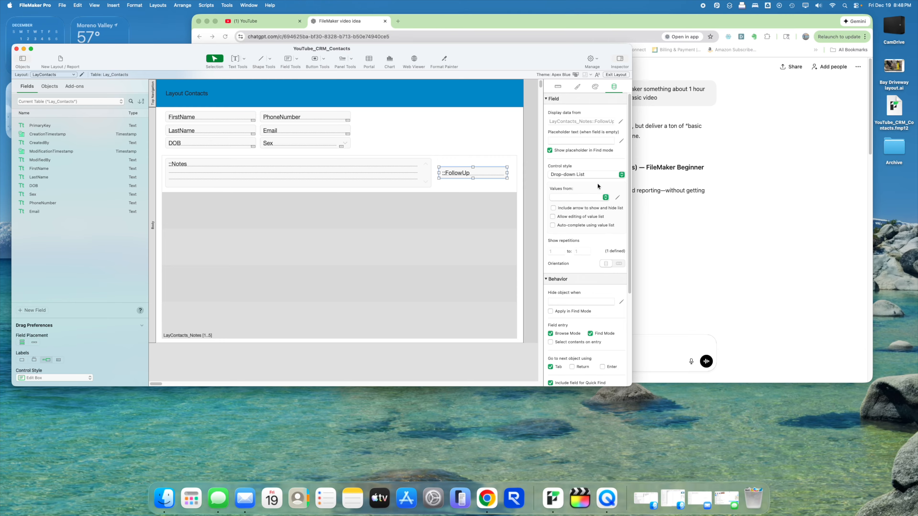
left_click(617, 198)
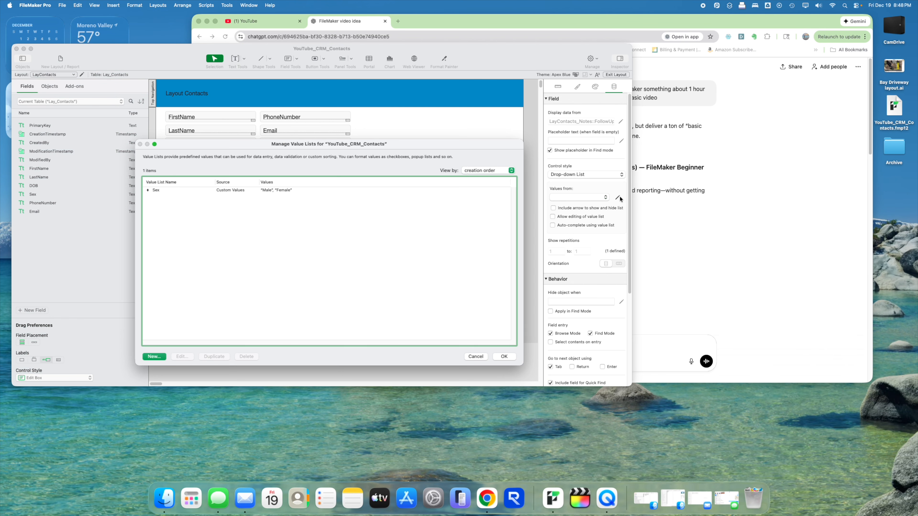
left_click(148, 357)
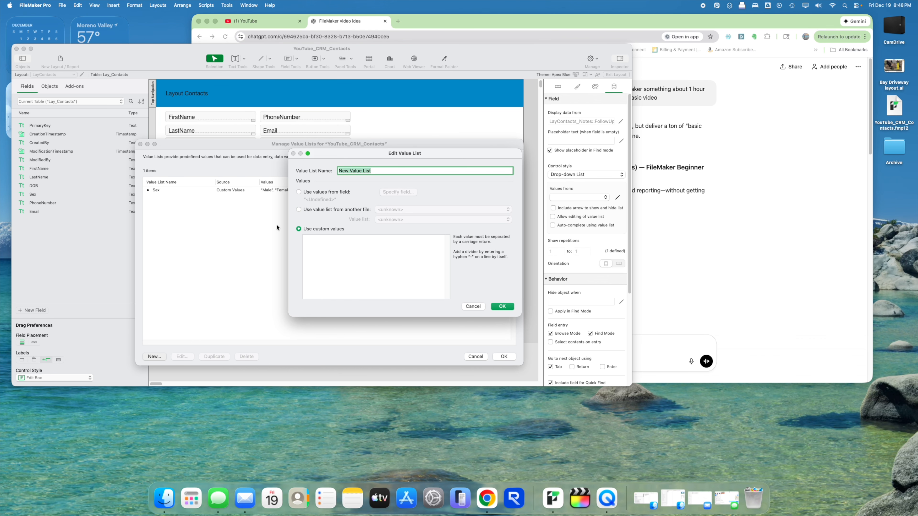
type("Follow Up")
key("Tab")
key("Tab")
key("Tab")
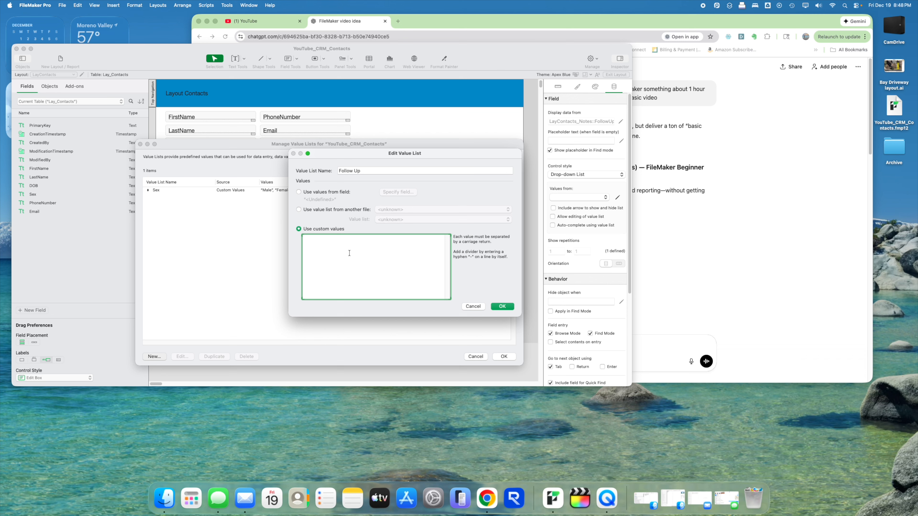
- Fill the list with Follow Up, Pending, Completed, Processing, add an arrow, and widen FollowUp
type("Foo")
key("BackSpace")
type("llow Up Pending")
key("Return")
type("Completed")
key("Return")
type("Processing")
left_click(493, 307)
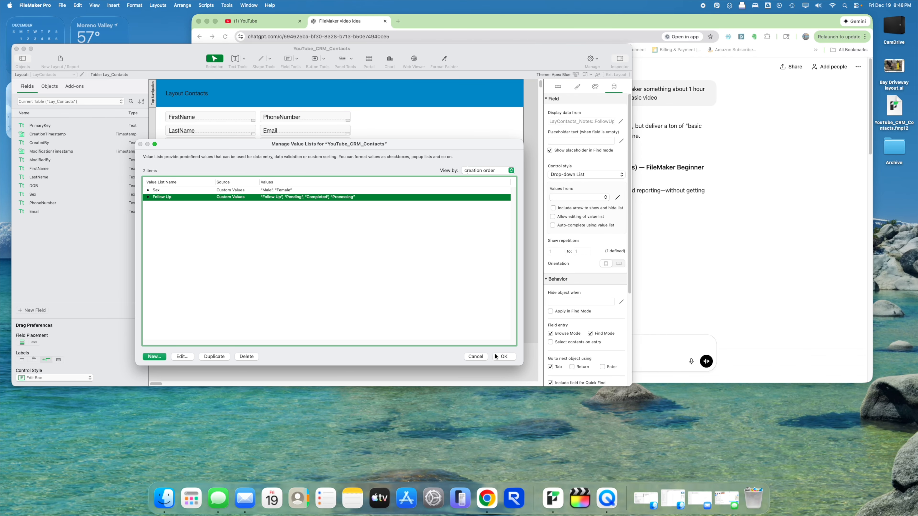
left_click(495, 354)
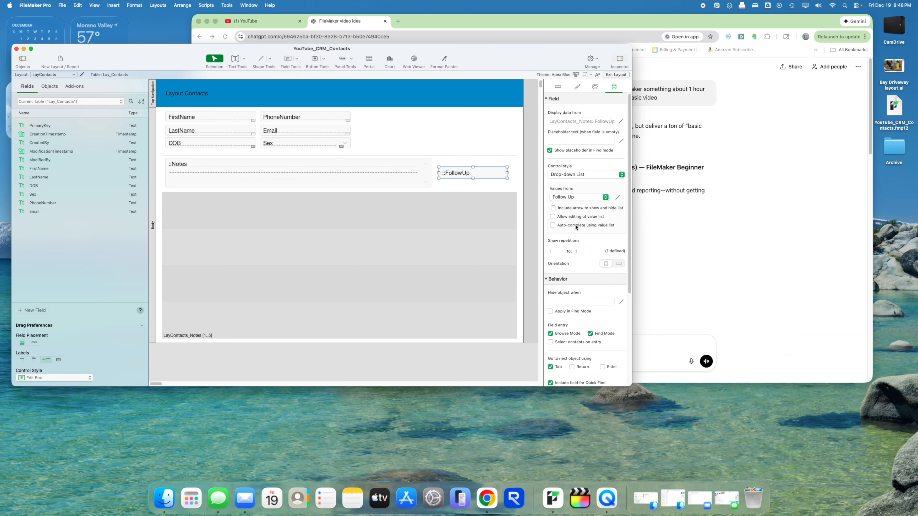
left_click(584, 209)
left_click_drag(438, 172, 436, 173)
left_click(518, 143)
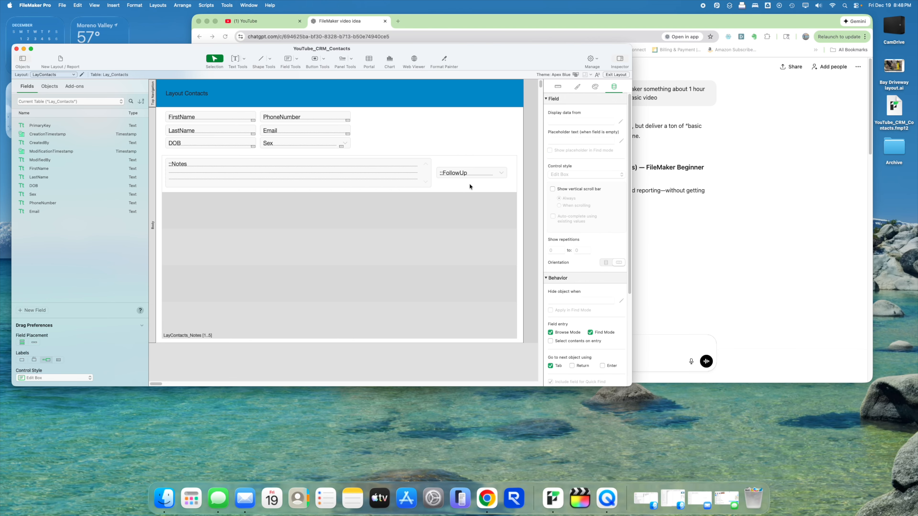
- Return to Browse mode, click into the empty notes portal, and briefly open and close Reolink
left_click(620, 75)
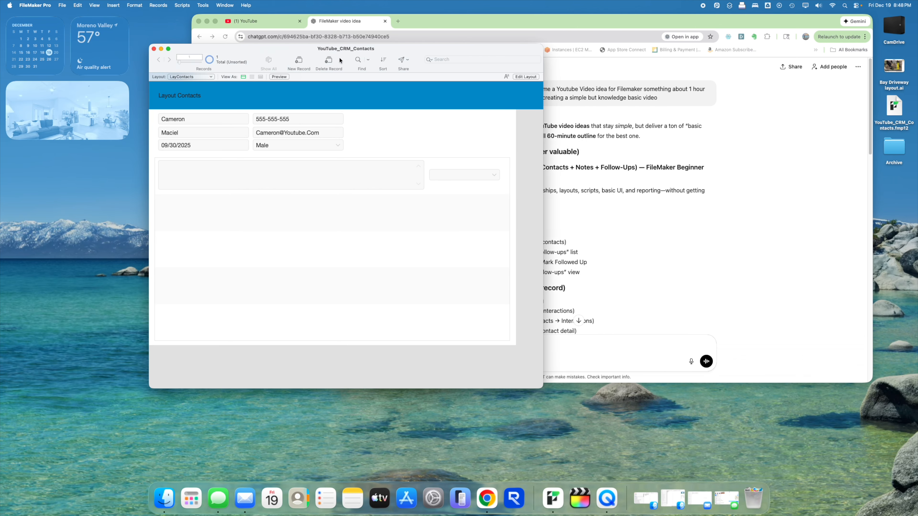
left_click(288, 170)
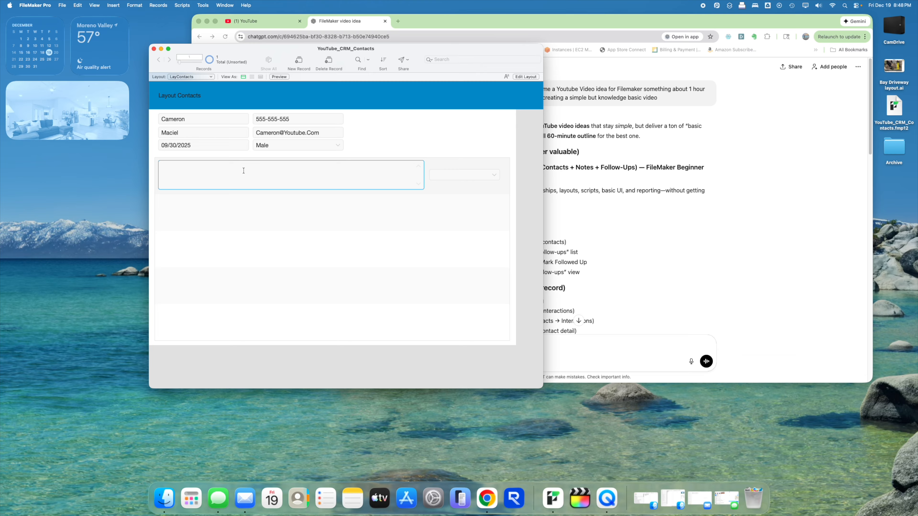
left_click(513, 498)
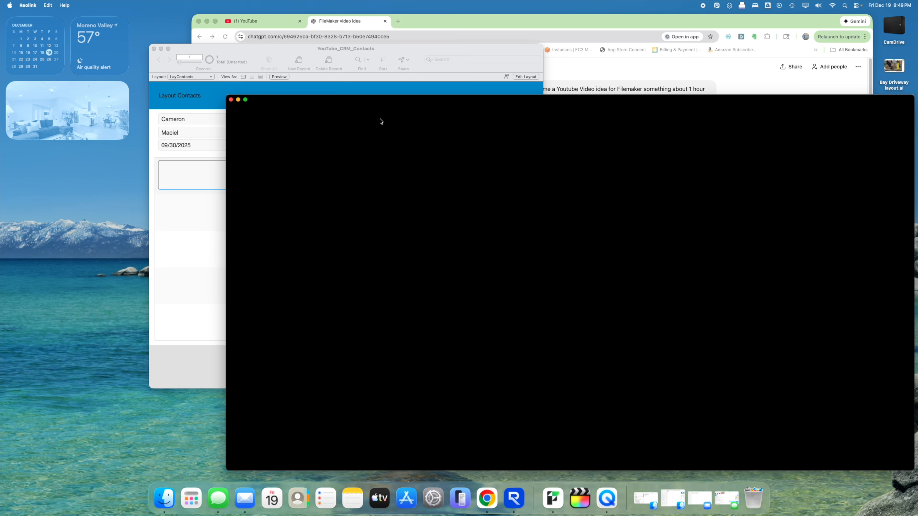
key("super+w")
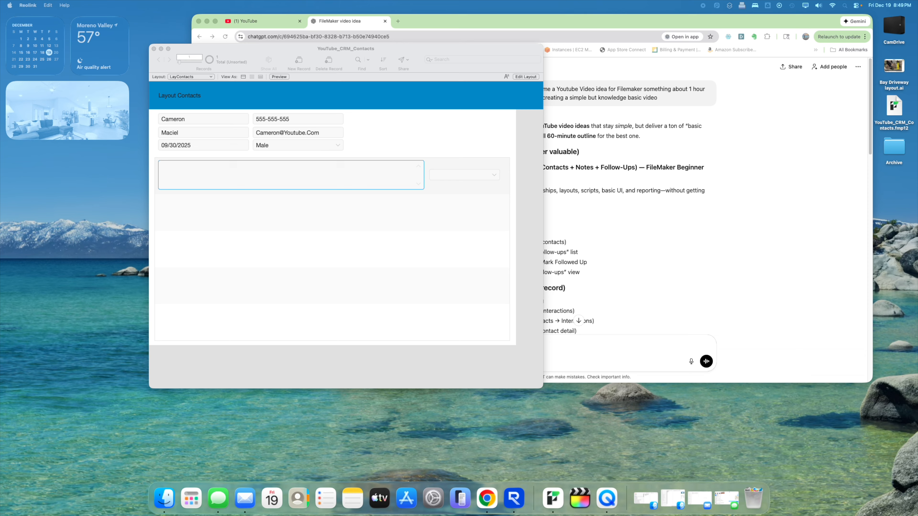
left_click(256, 184)
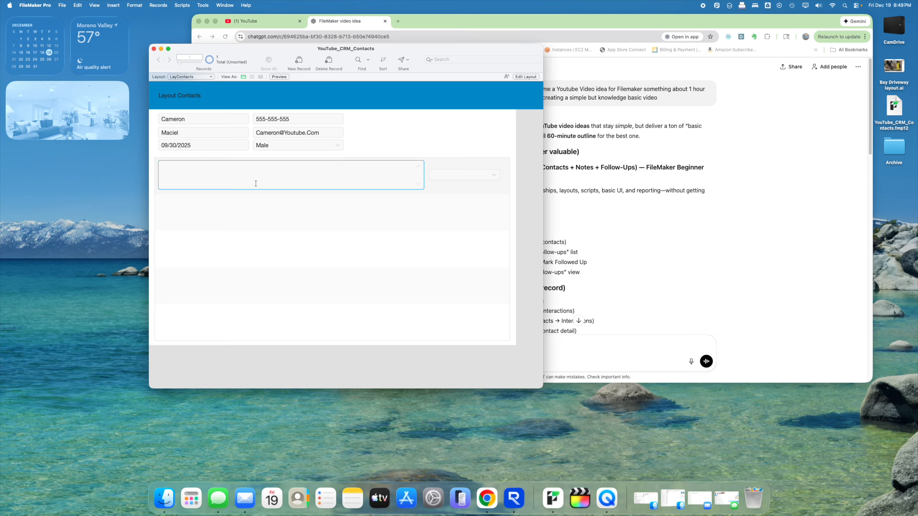
- Add the note 'Record Youtube CRM Video for Contacts and Todo List' with status Processing
type("Record Youtube CRM Video for Contacts and Todo")
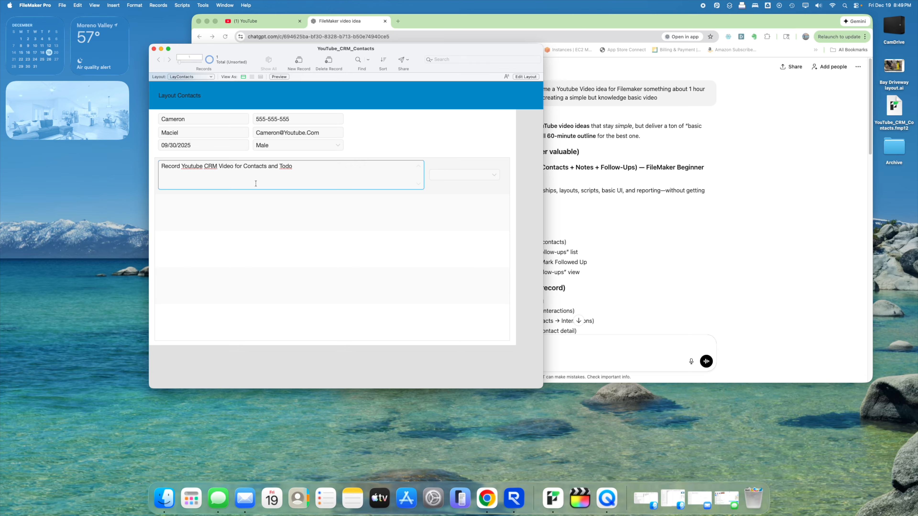
type(" bList")
key("BackSpace")
key("BackSpace")
key("BackSpace")
key("BackSpace")
key("BackSpace")
type("List")
left_click(377, 146)
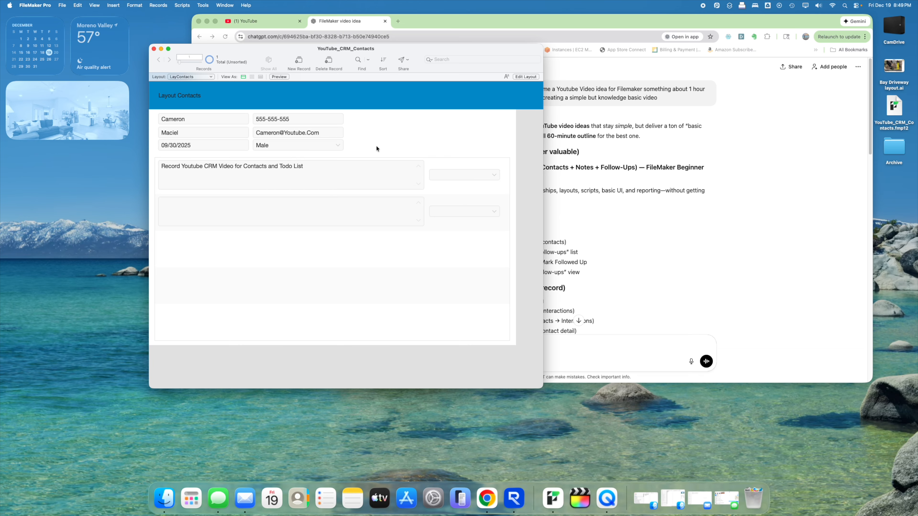
left_click(494, 176)
left_click(462, 206)
- Add a second note 'Edit YouTube Screen Recording' with status Follow Up
left_click(332, 202)
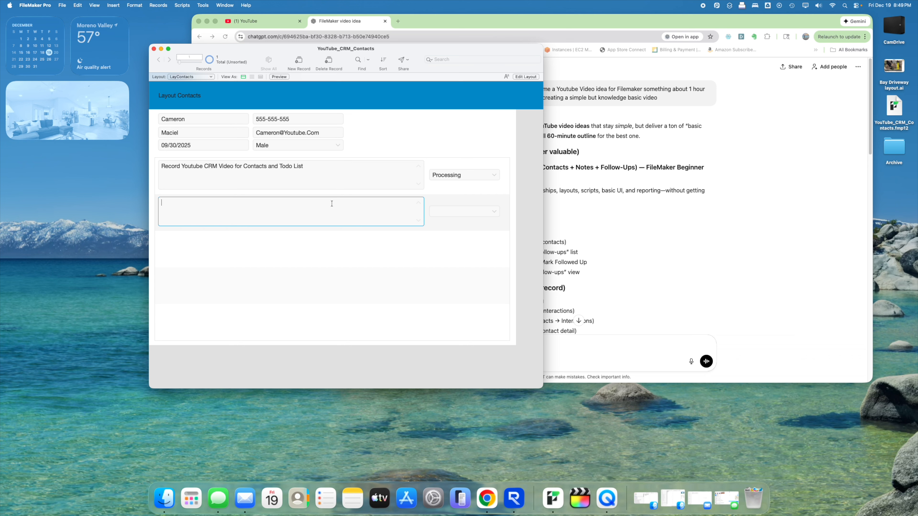
type("Edit YouTube Screen Recording")
left_click(417, 115)
left_click(480, 210)
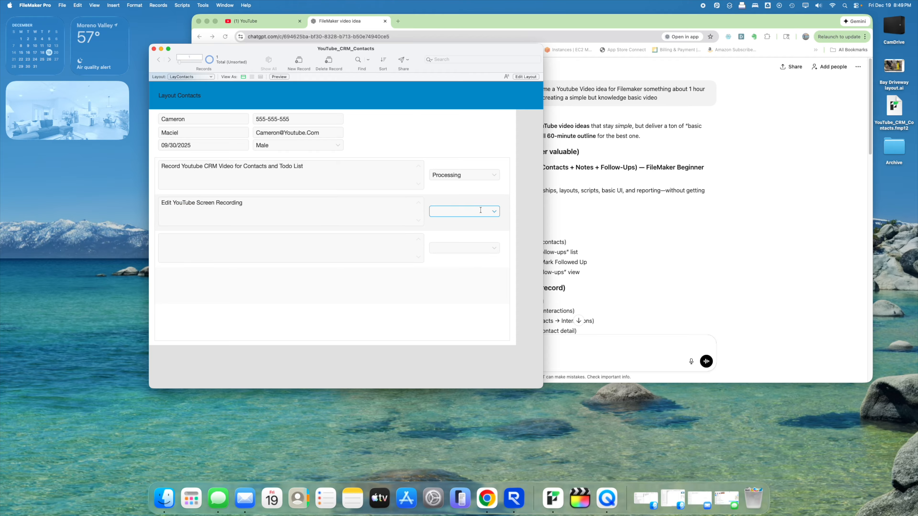
left_click(491, 211)
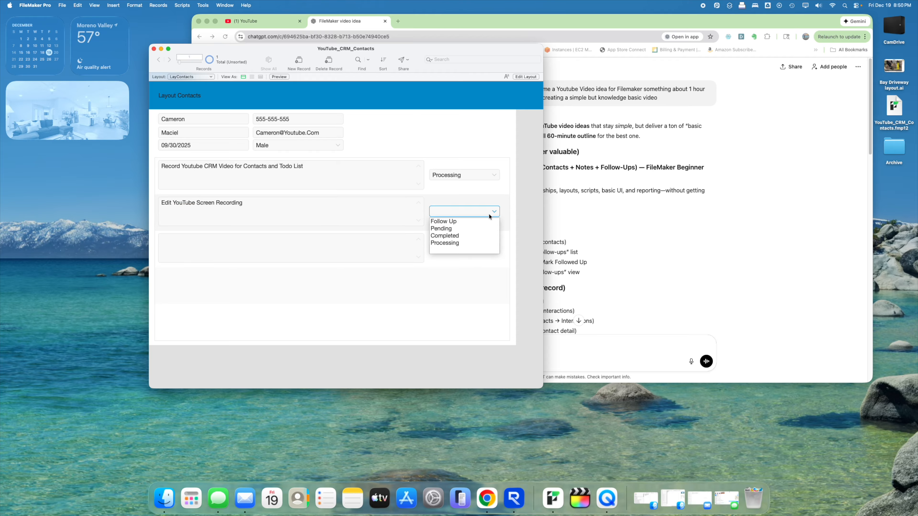
left_click(468, 220)
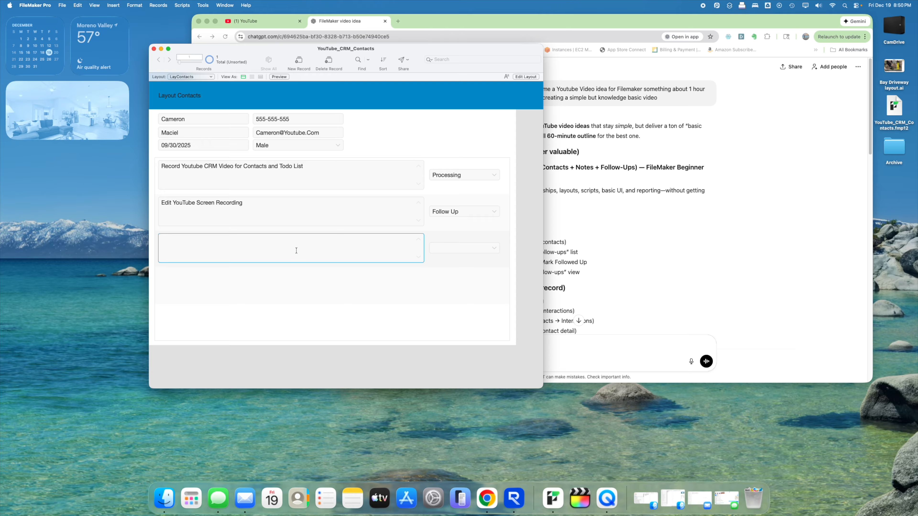
- Add a third note 'Export Youtube Video' marked Follow Up
type("Export Youtube Video")
left_click(496, 250)
left_click(459, 256)
- Add a fourth note 'Upload To YouTube' marked Follow Up
left_click(375, 287)
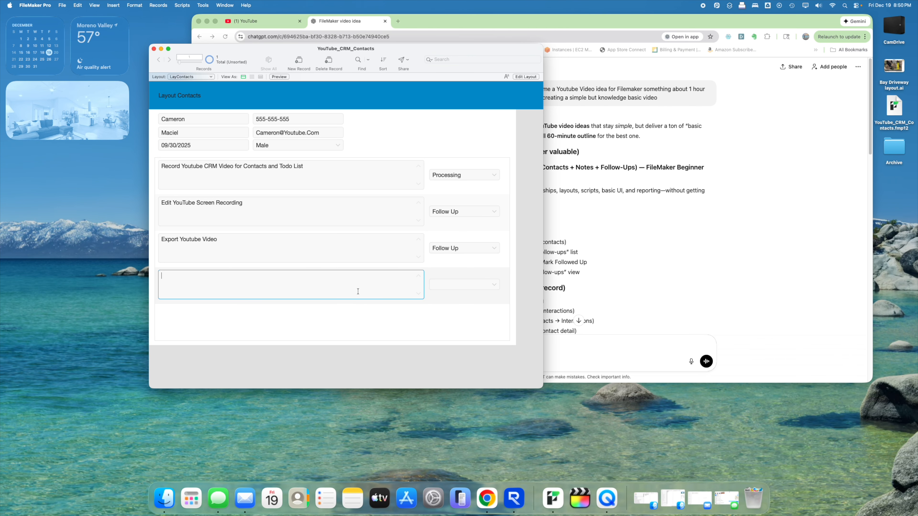
type("Upload To YouTube")
left_click(498, 283)
left_click(466, 295)
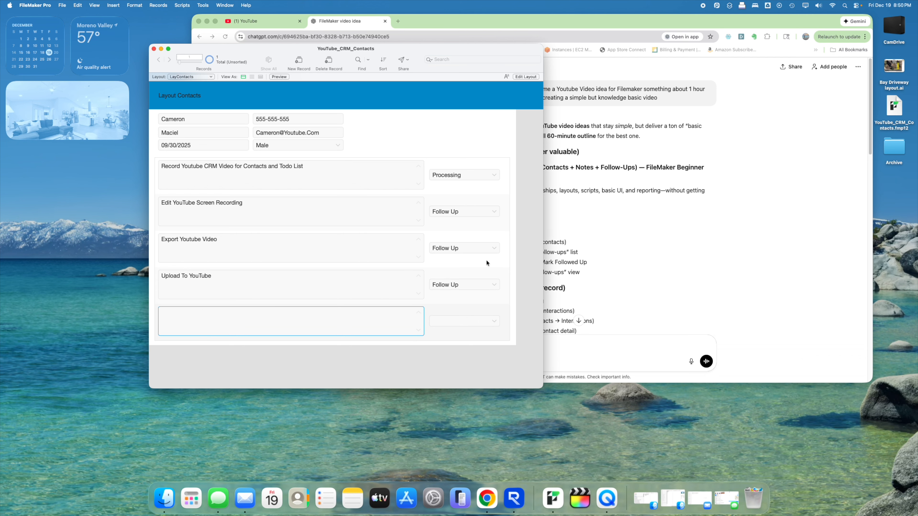
left_click(444, 137)
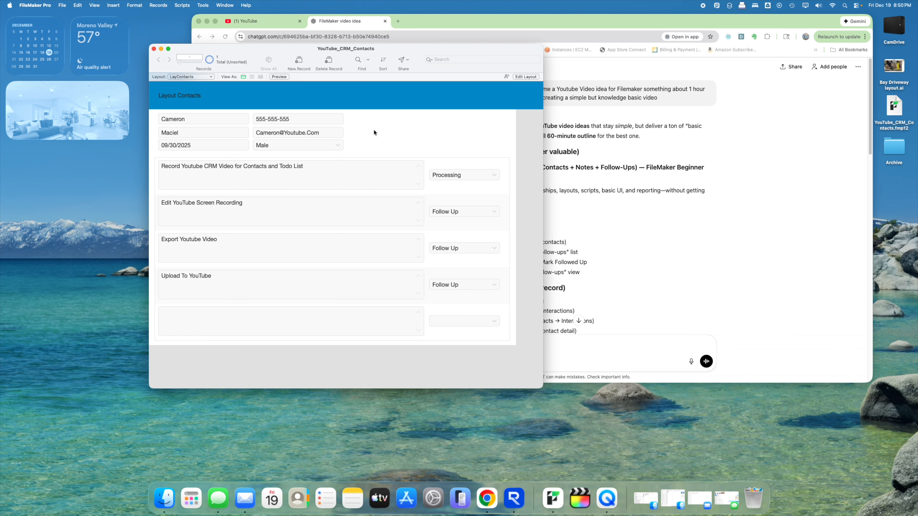
left_click_drag(352, 53, 348, 60)
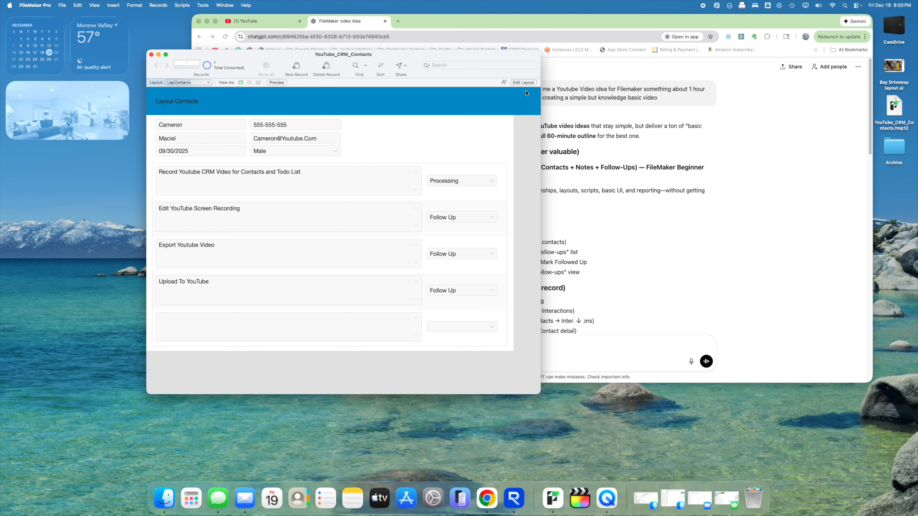
- In Layout mode, check the Processing value in the Follow Up value list
left_click(523, 82)
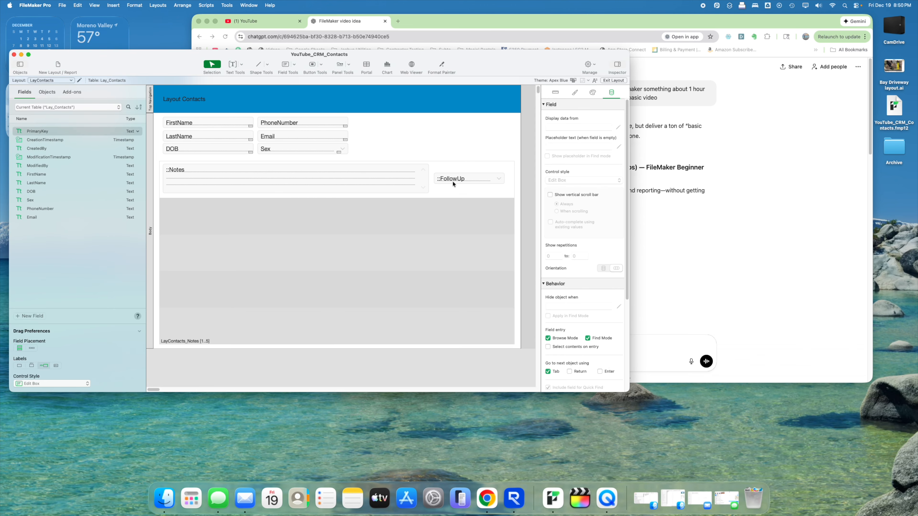
left_click(452, 180)
left_click(616, 203)
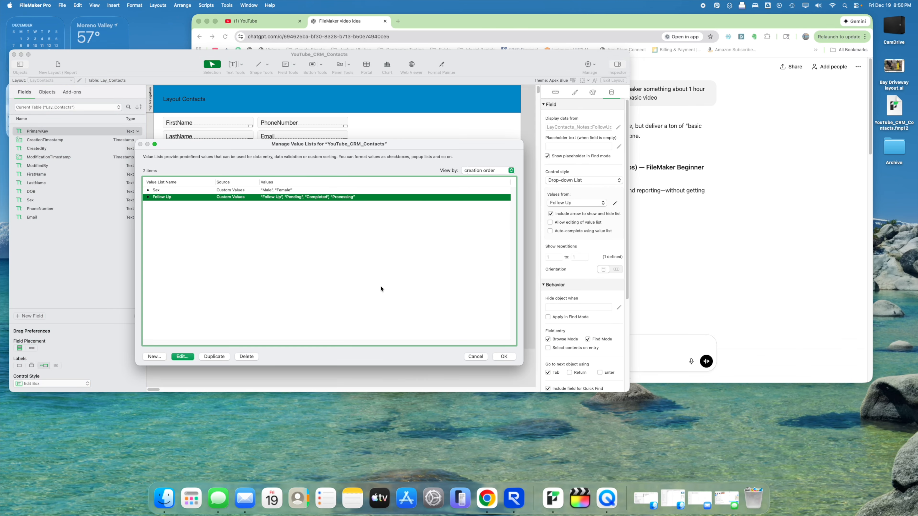
left_click(182, 357)
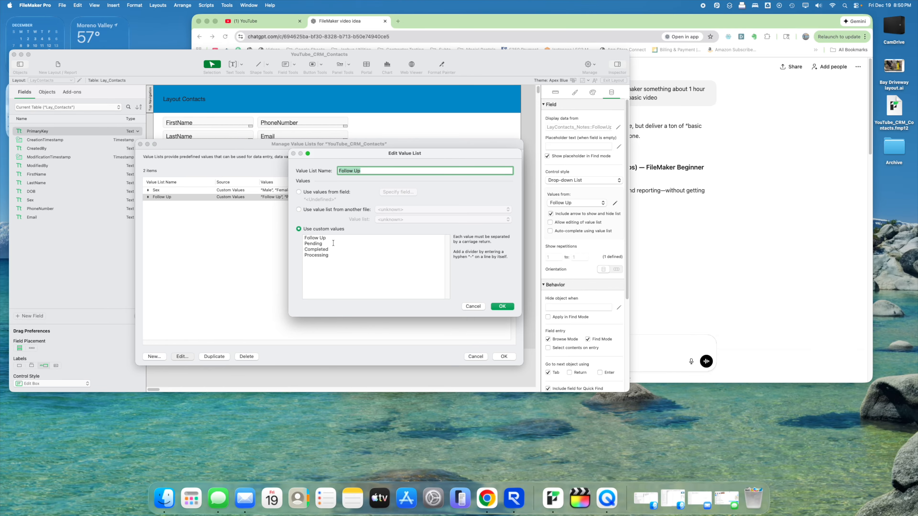
left_click(330, 249)
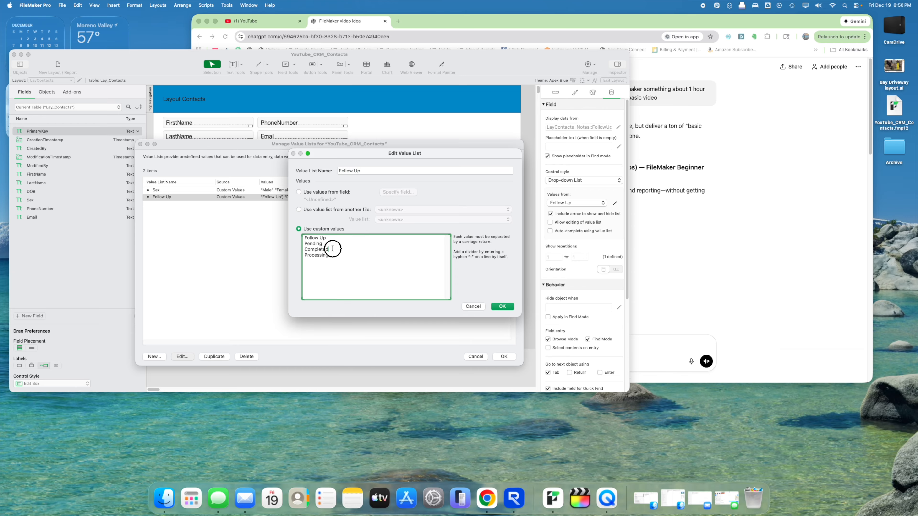
left_click(338, 255)
double_click(338, 255)
left_click(502, 306)
left_click(504, 356)
- Add a FollowUp conditional formatting condition with the formula Self = "Processing"
right_click(462, 181)
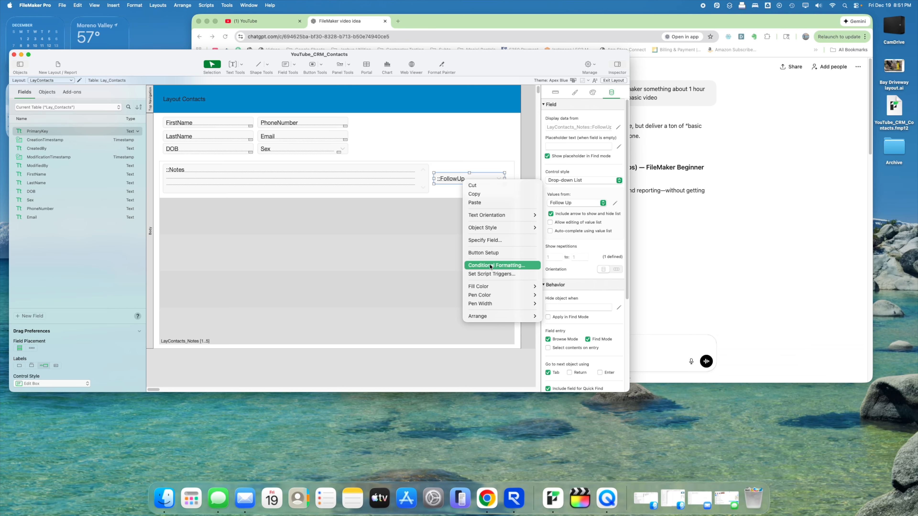
left_click(489, 265)
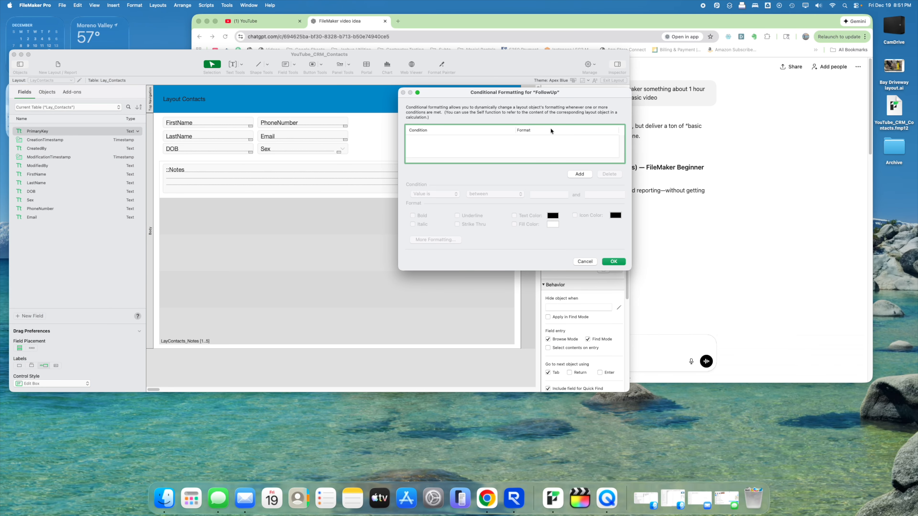
left_click_drag(541, 98, 318, 156)
left_click(355, 230)
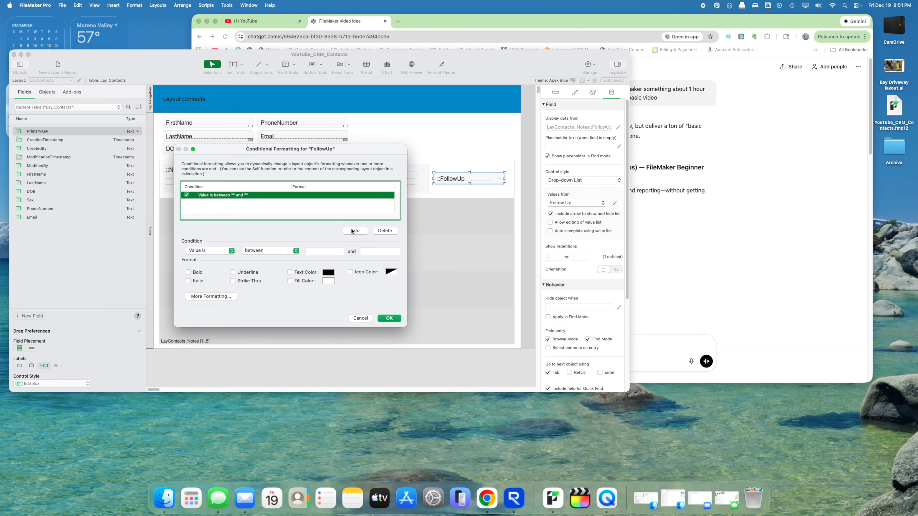
left_click(232, 250)
left_click(210, 258)
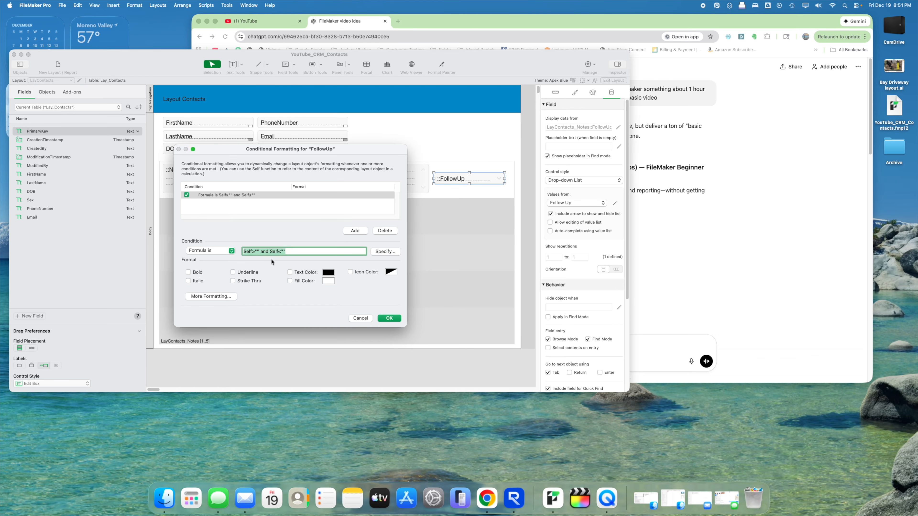
type("Self = Processing\"")
key("Left")
left_click(259, 251)
type("\"")
- Give the Processing condition a light peach fill and check it in Browse mode
left_click(299, 281)
left_click(325, 282)
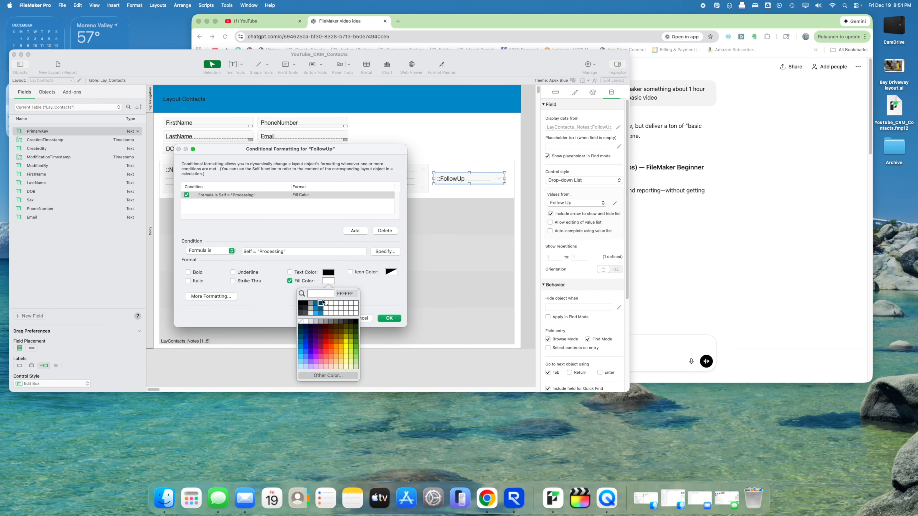
left_click(339, 366)
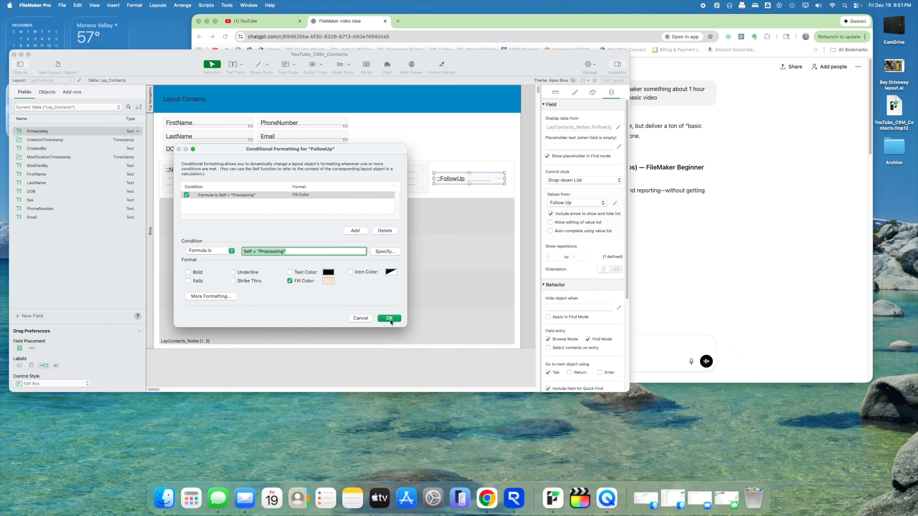
left_click(389, 319)
left_click(614, 81)
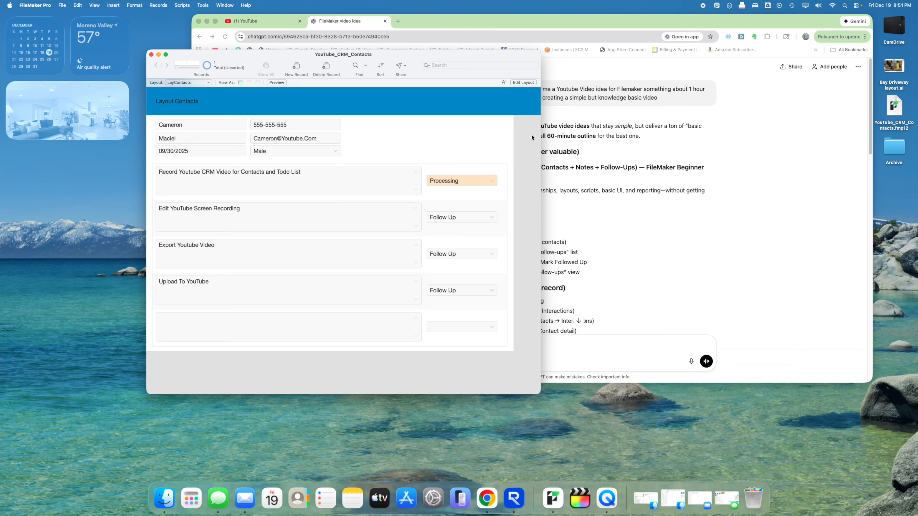
left_click(523, 82)
- Add a second FollowUp formatting condition with the formula Self = "Follow Up"
right_click(485, 182)
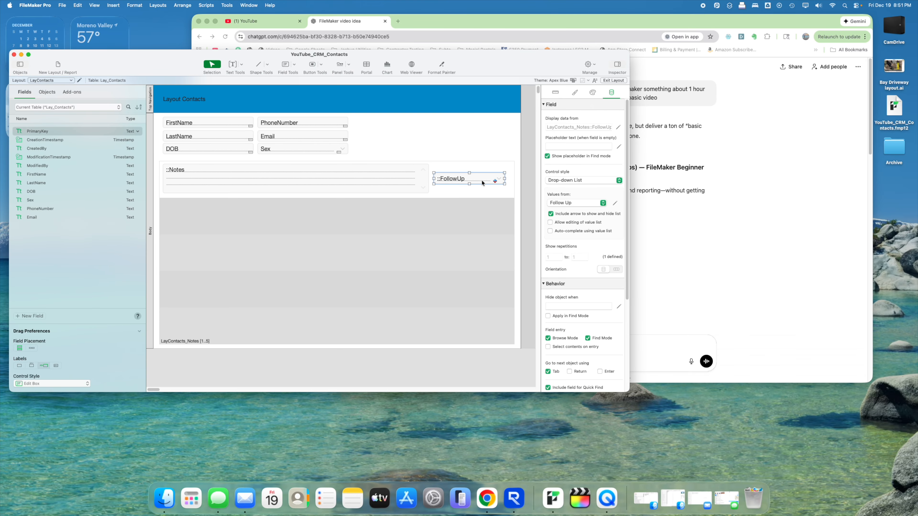
left_click(513, 266)
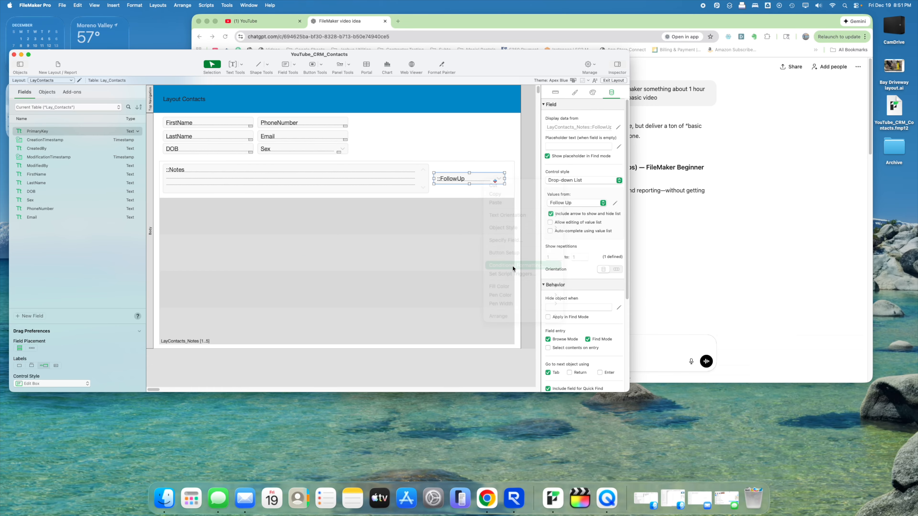
left_click(355, 231)
left_click(231, 250)
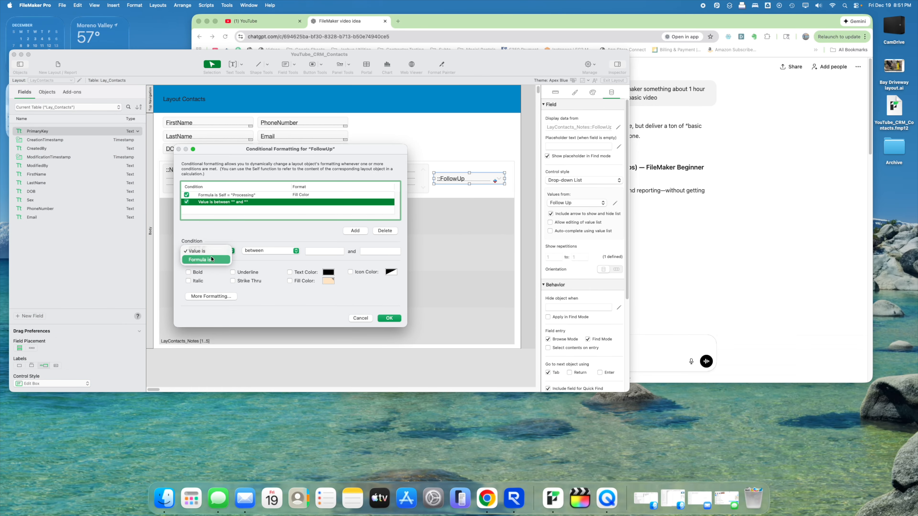
left_click(205, 259)
triple_click(257, 251)
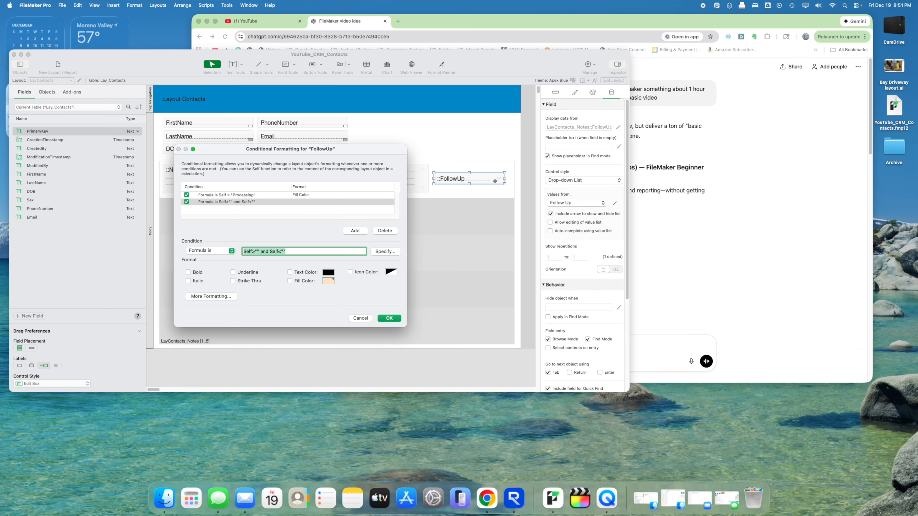
type("Self -")
type(" \"")
type("Follow up")
type("Up\"")
- Give the Follow Up condition a light pink fill and return to Browse mode
left_click(299, 282)
left_click(328, 281)
left_click(328, 369)
left_click(328, 281)
left_click(326, 368)
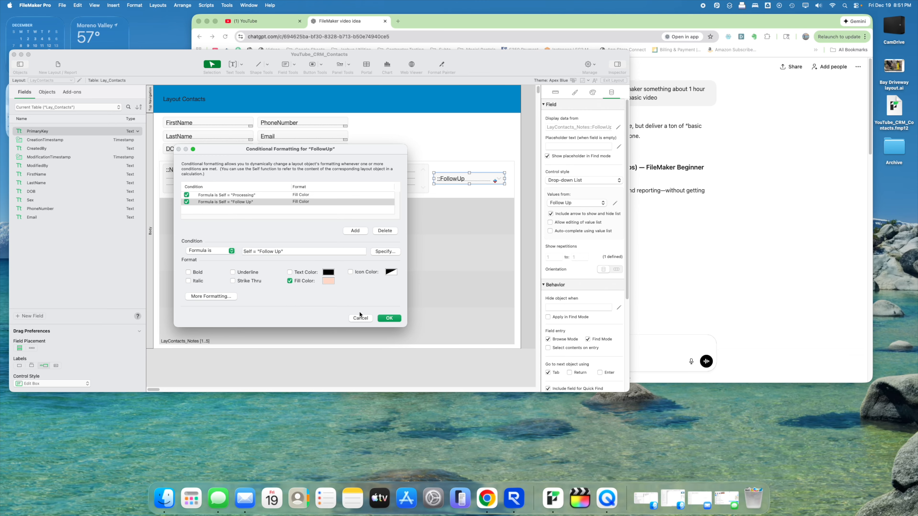
left_click(379, 318)
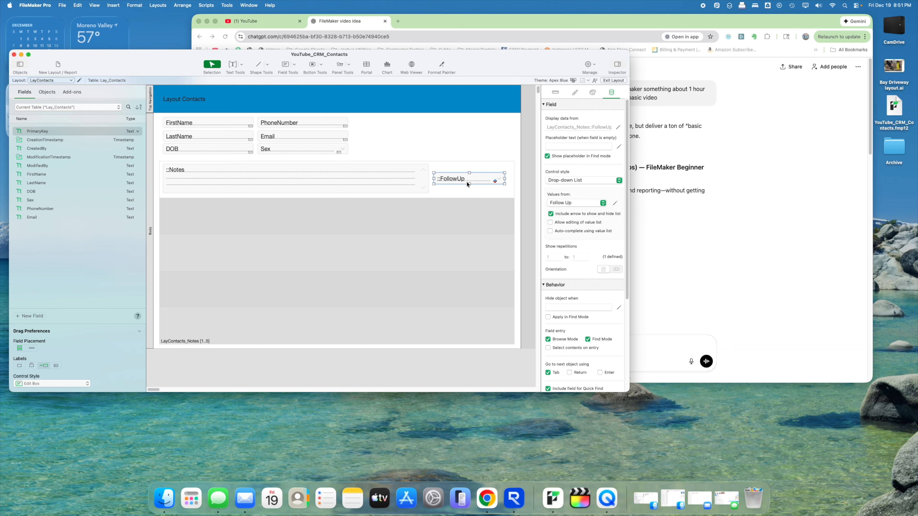
left_click(613, 80)
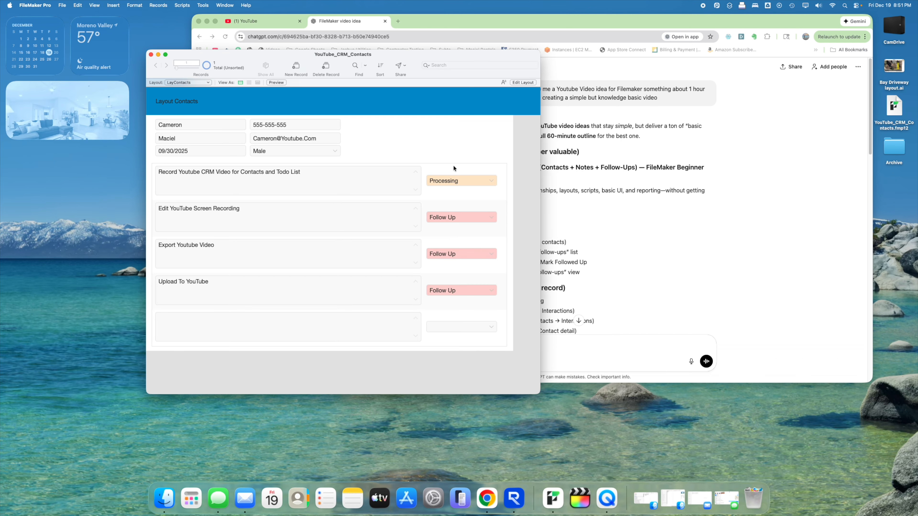
- Mark Upload To YouTube as Completed, then look at the FollowUp field's script triggers in Layout mode without changing them
left_click(492, 295)
left_click(454, 316)
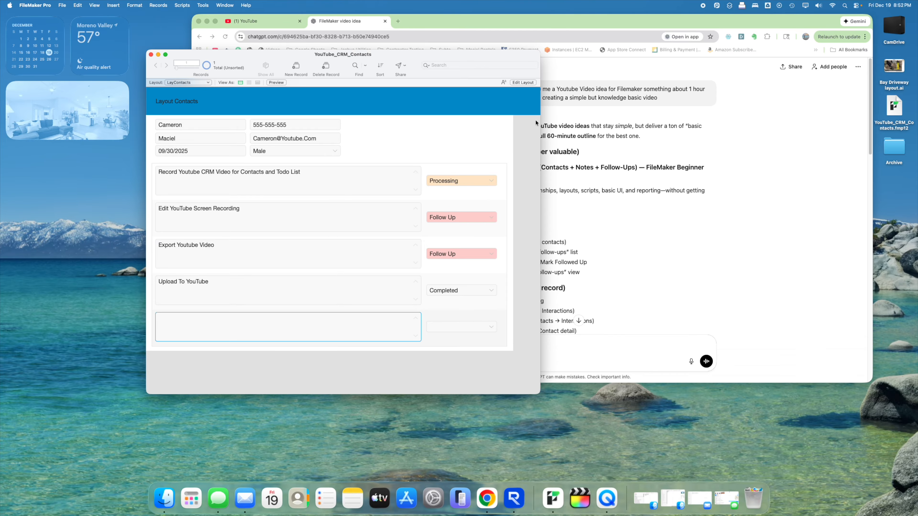
left_click(523, 83)
right_click(456, 180)
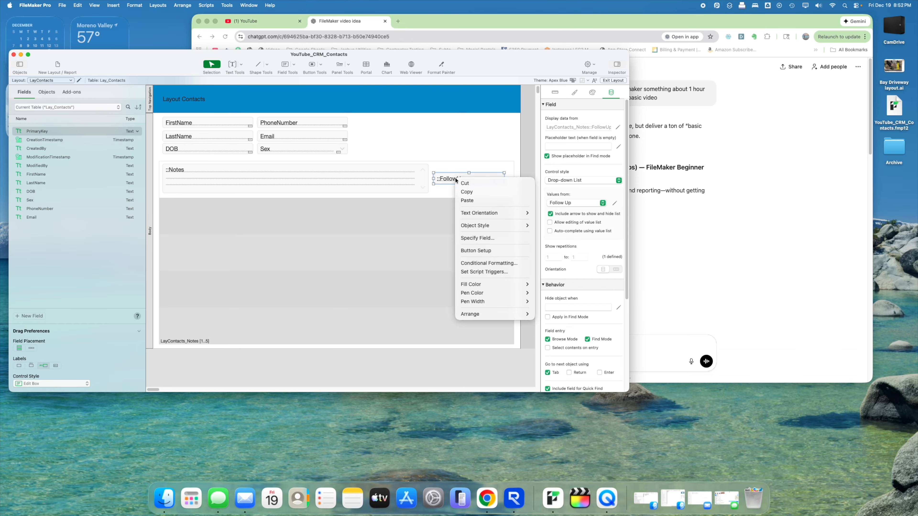
left_click(491, 273)
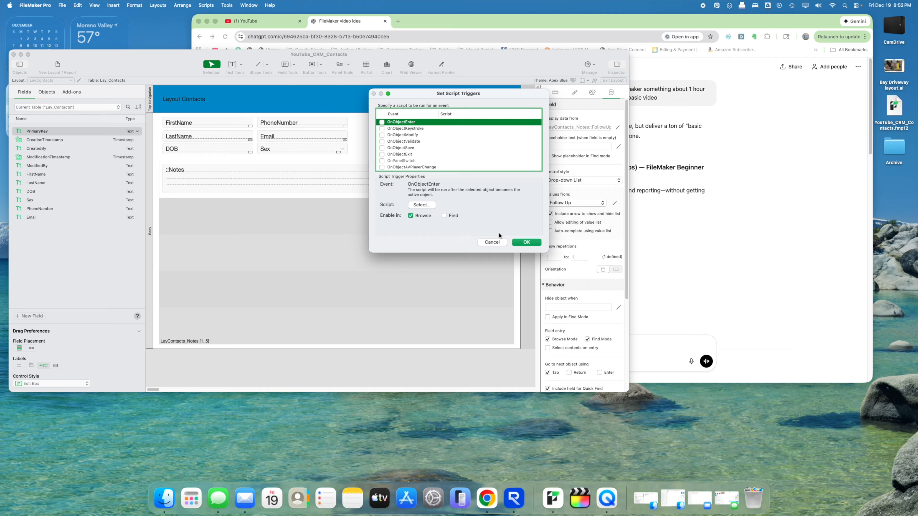
left_click(492, 242)
- Add a third FollowUp formatting condition with the formula Self = "Completed"
right_click(462, 182)
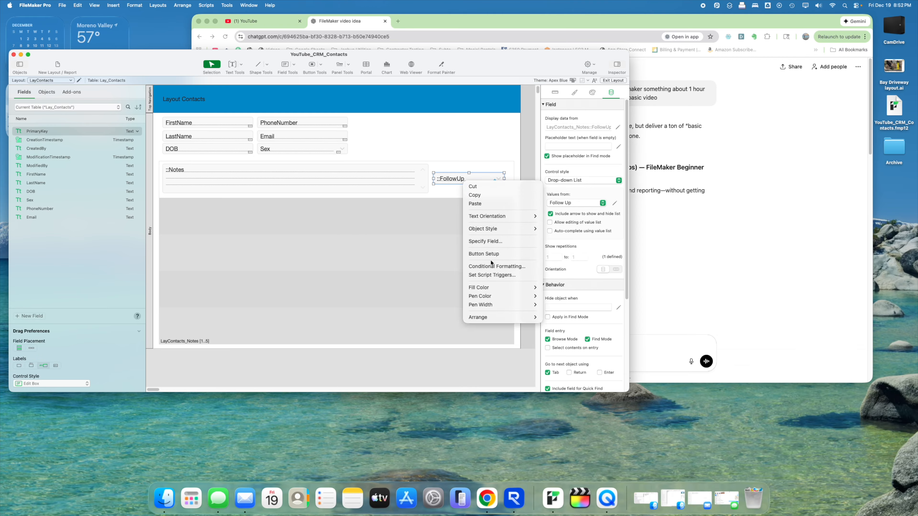
left_click(491, 263)
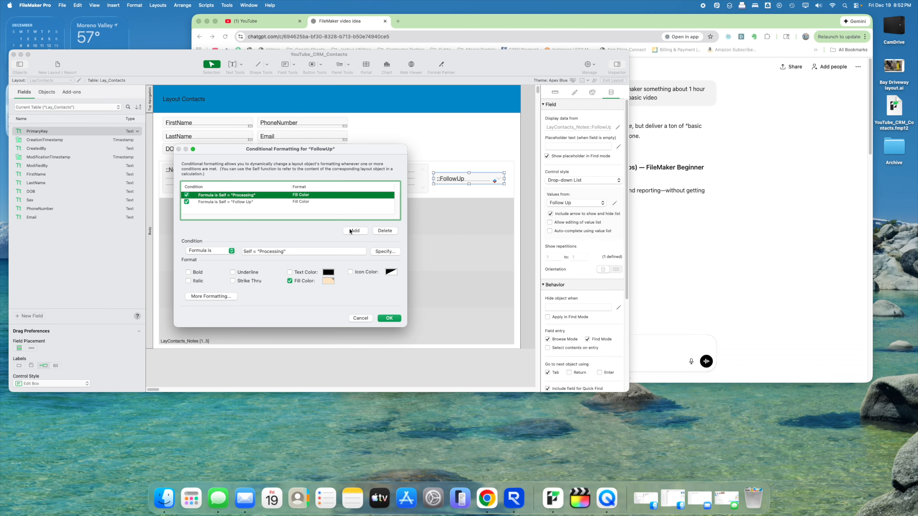
left_click(351, 232)
left_click(225, 251)
left_click(228, 252)
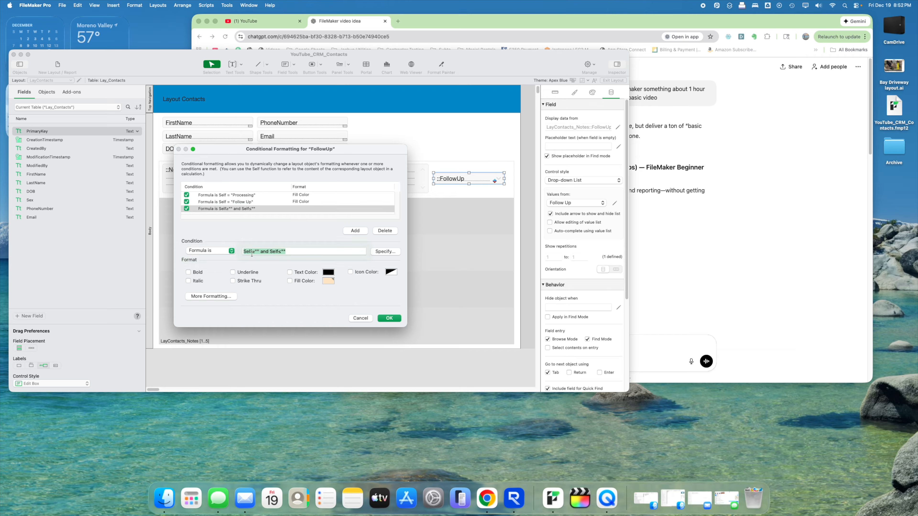
type("Self")
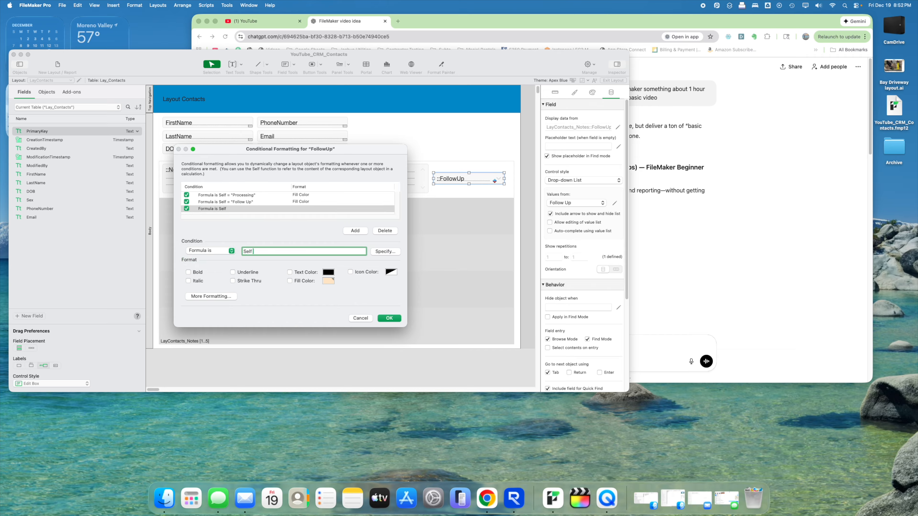
type(" = \"Completed\"")
key("super+a")
- Give the Completed condition a light green fill and preview the notes in Browse mode
left_click(290, 281)
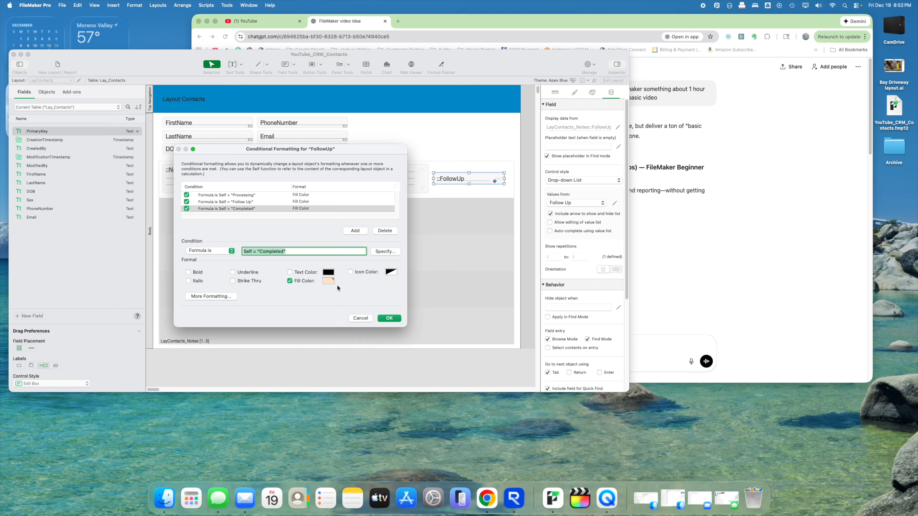
left_click(332, 282)
left_click(354, 367)
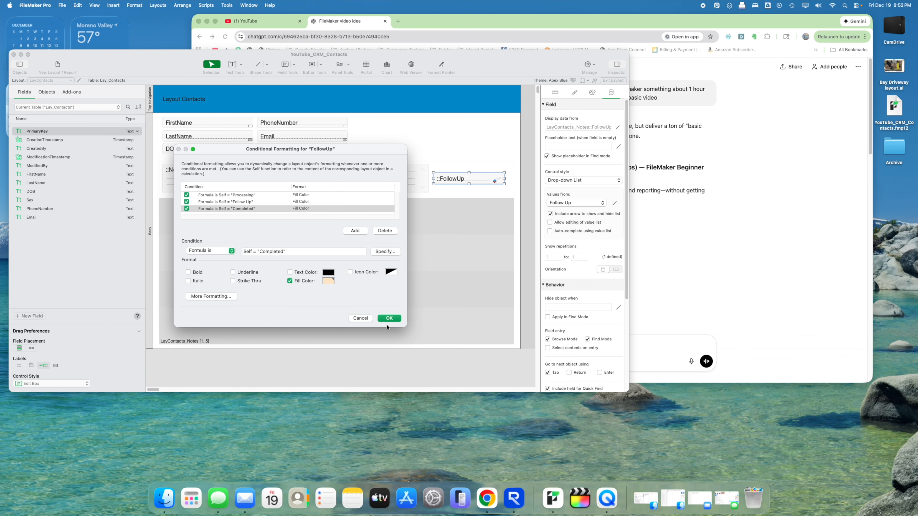
left_click(389, 318)
left_click(614, 81)
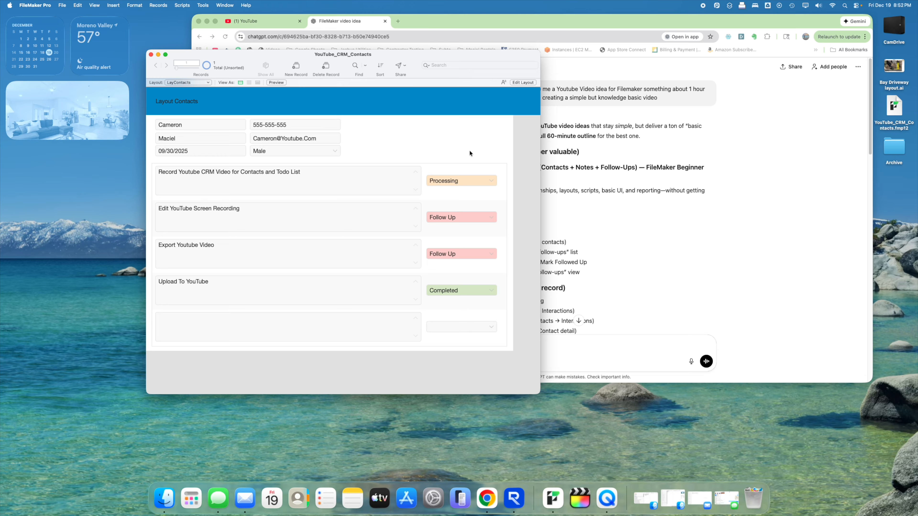
- Create a new computer-screen layout named 'ListNotes' showing List_Notes records
left_click(523, 83)
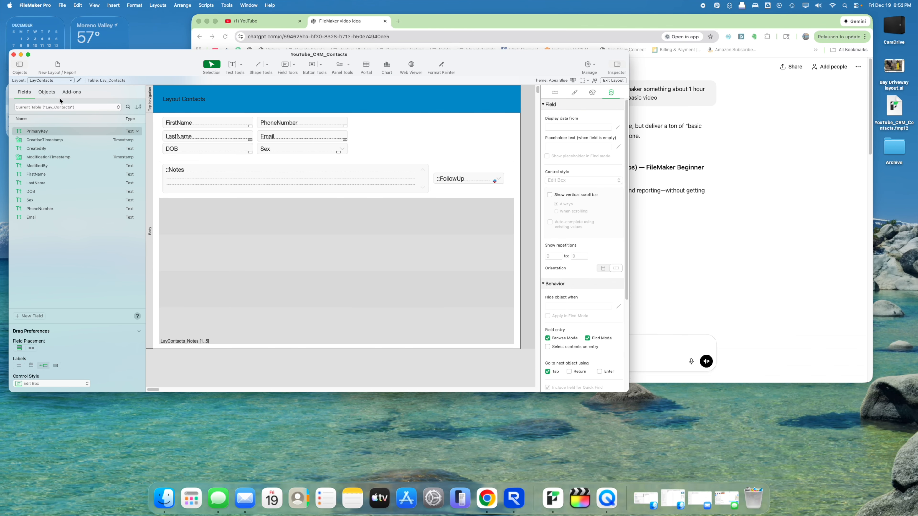
left_click(72, 81)
left_click(47, 79)
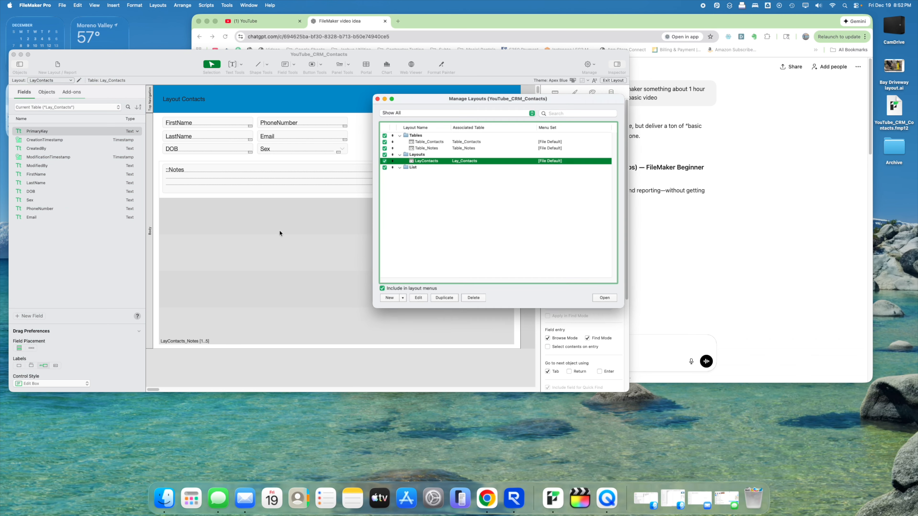
left_click(465, 211)
left_click(389, 299)
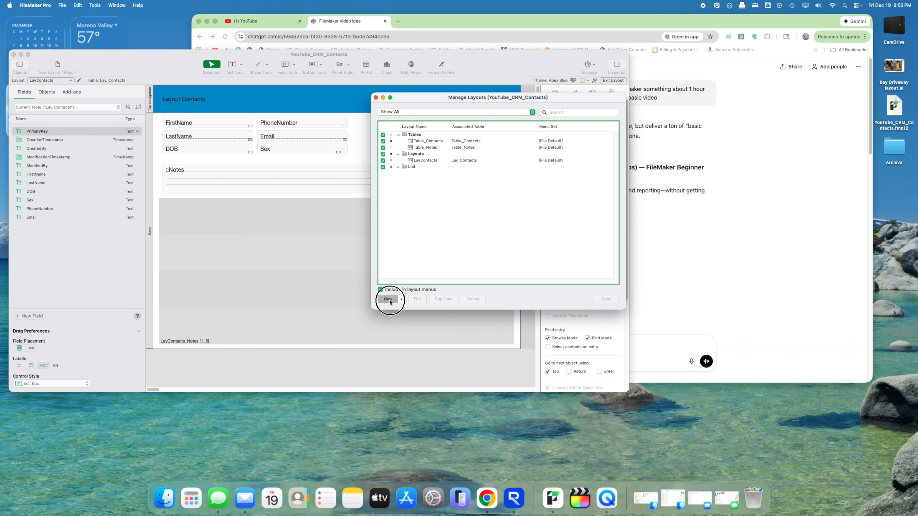
left_click(393, 150)
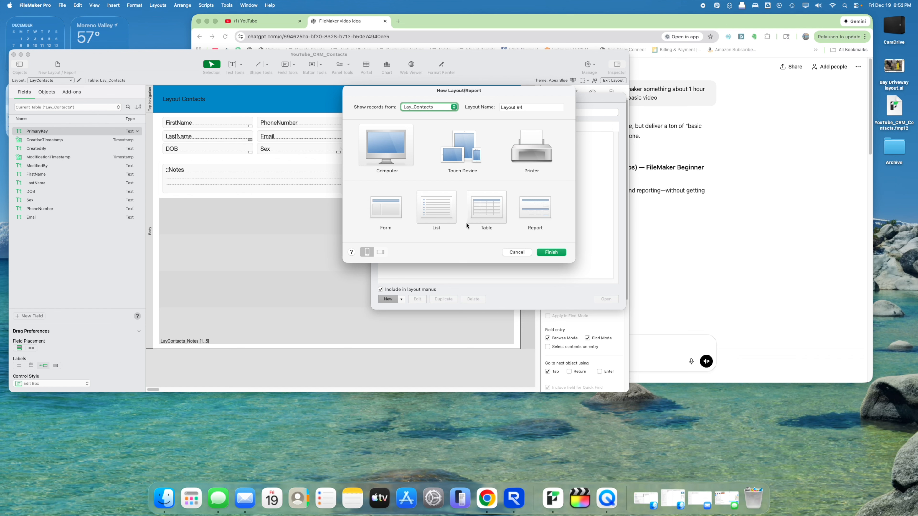
left_click(434, 107)
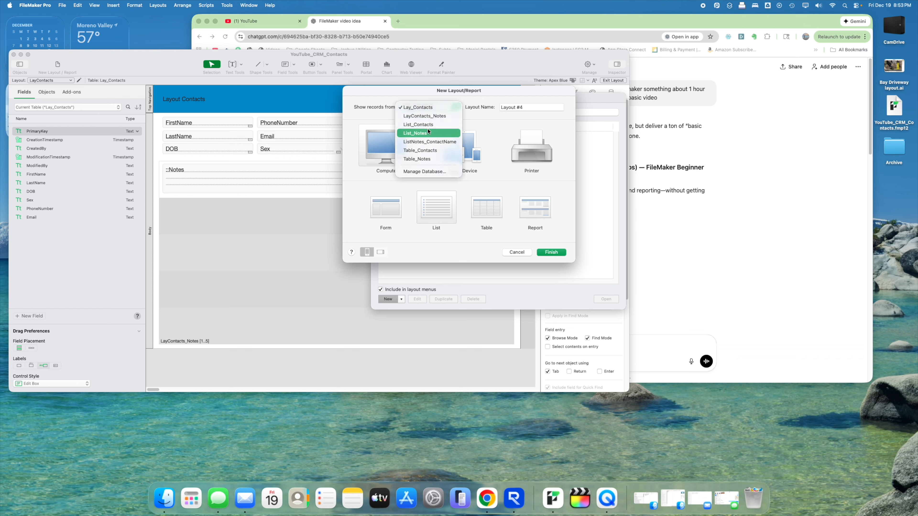
left_click(416, 133)
left_click(502, 107)
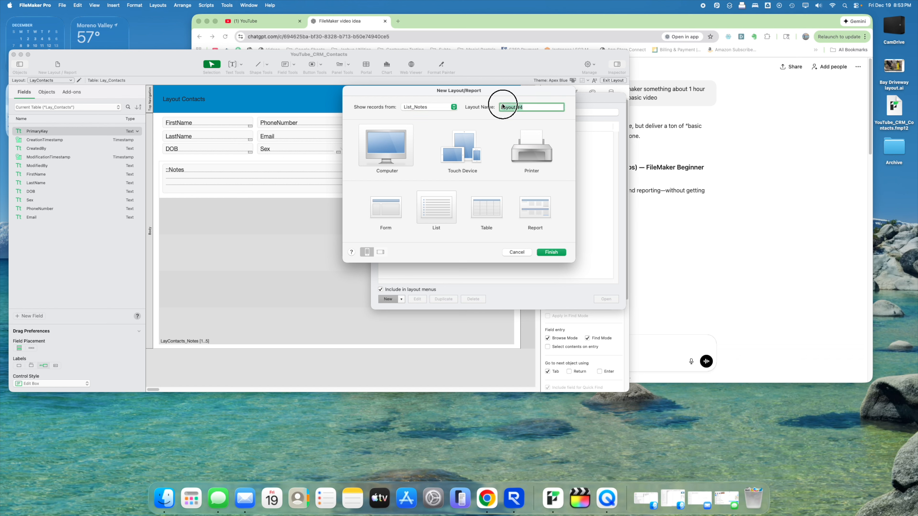
type("ListNotes")
left_click(560, 252)
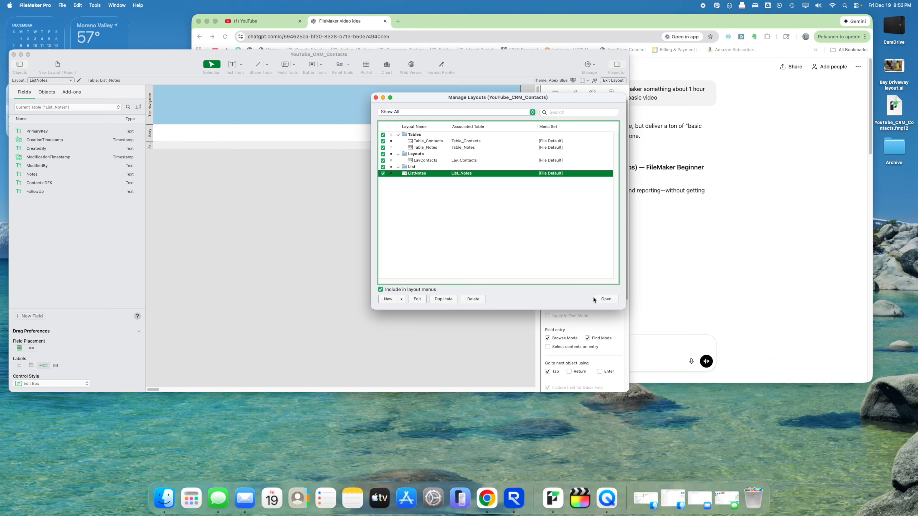
left_click(375, 99)
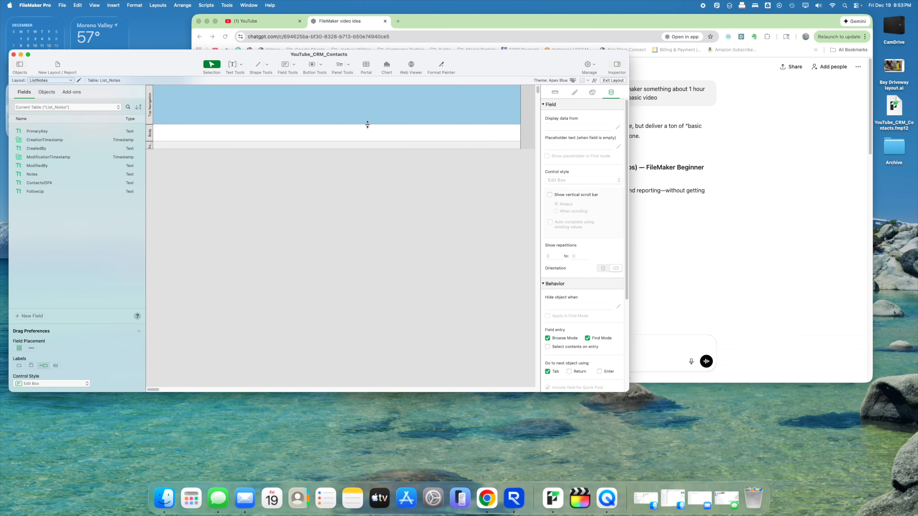
- Apply the Blue style to the ListNotes top navigation band
left_click(574, 92)
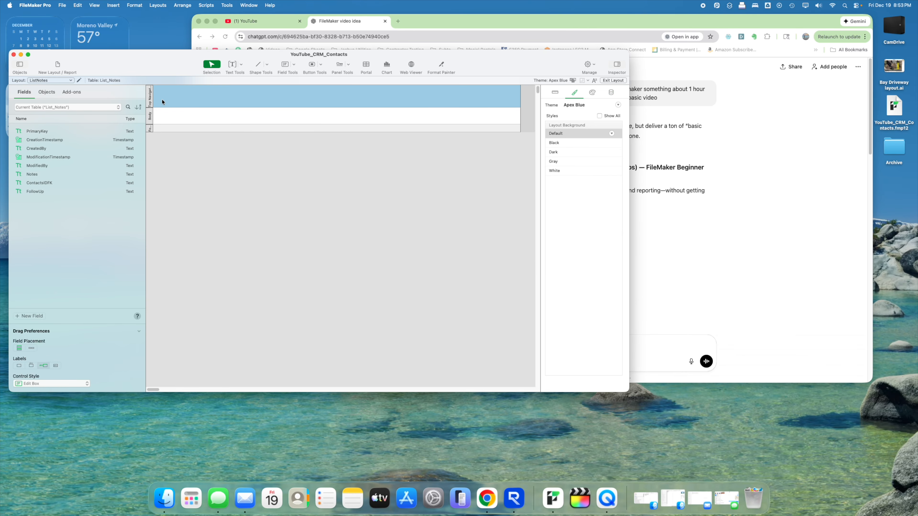
left_click(553, 164)
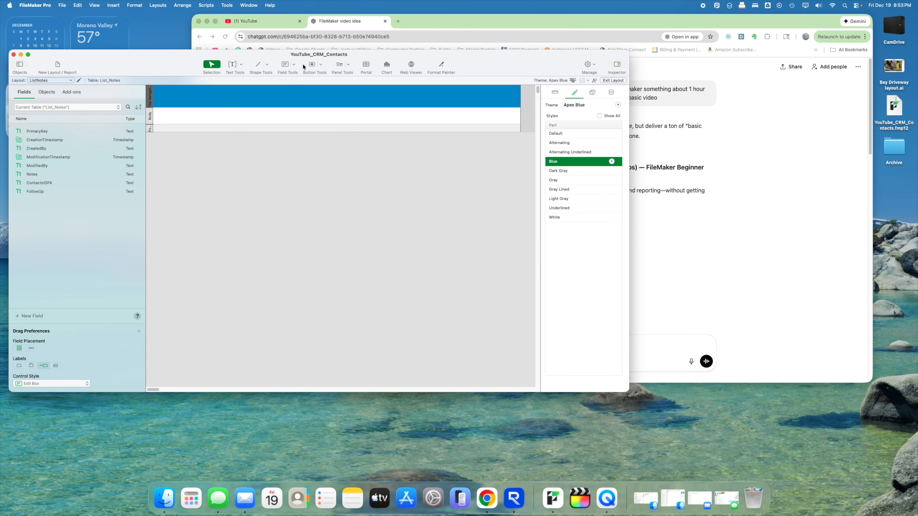
left_click(237, 67)
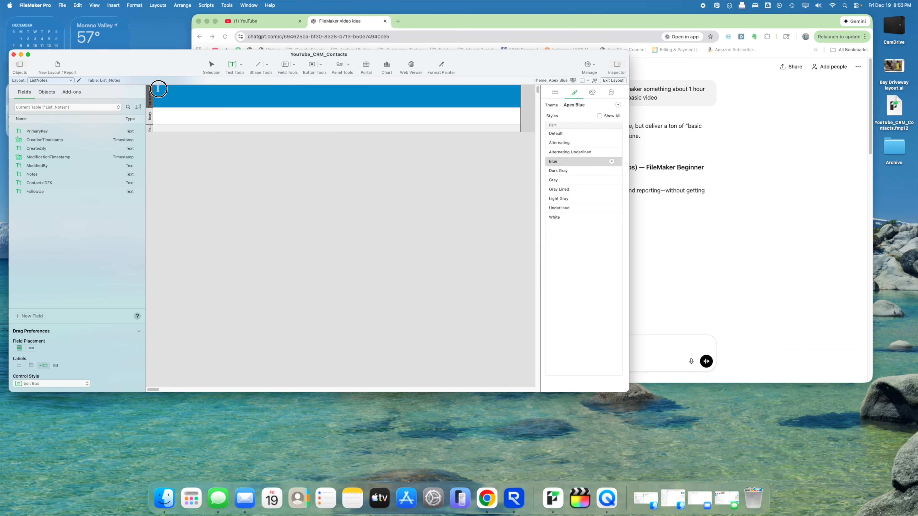
- Add a 'Notes' title in the header band and make the body part taller
left_click_drag(159, 89, 250, 104)
type("Notes")
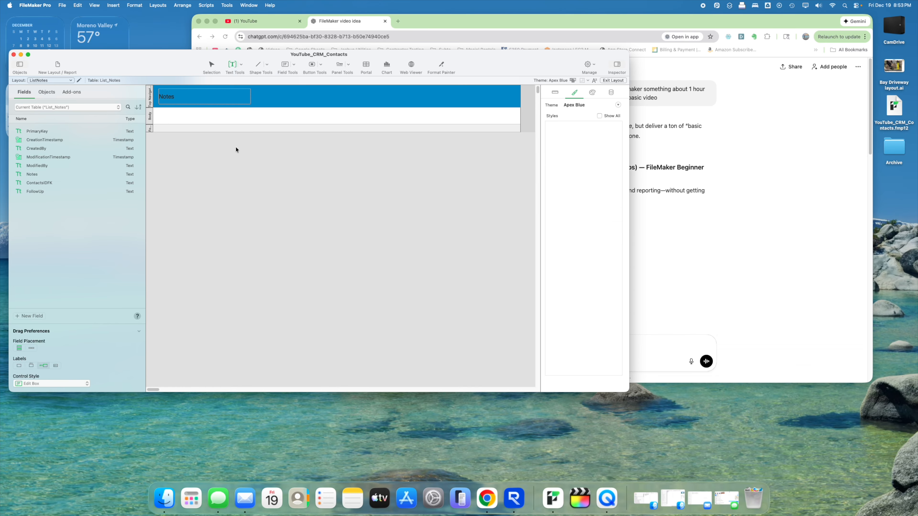
key("Escape")
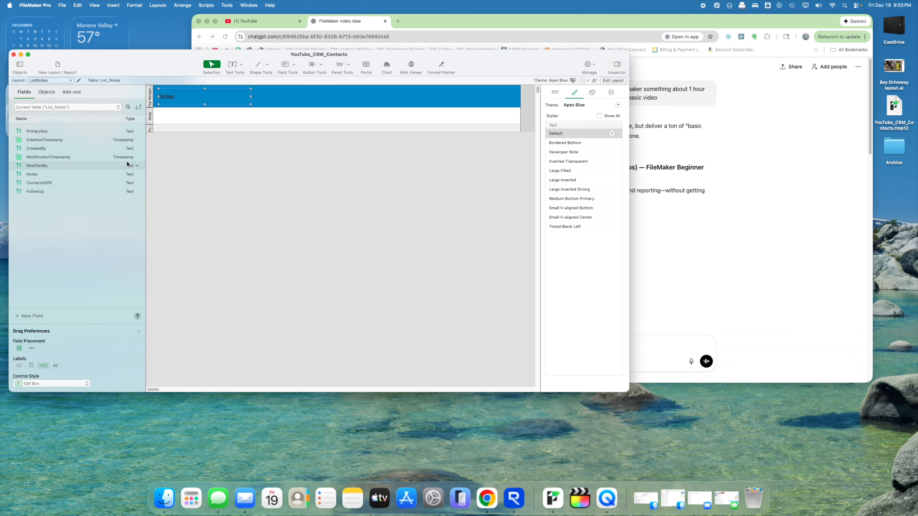
left_click(216, 126)
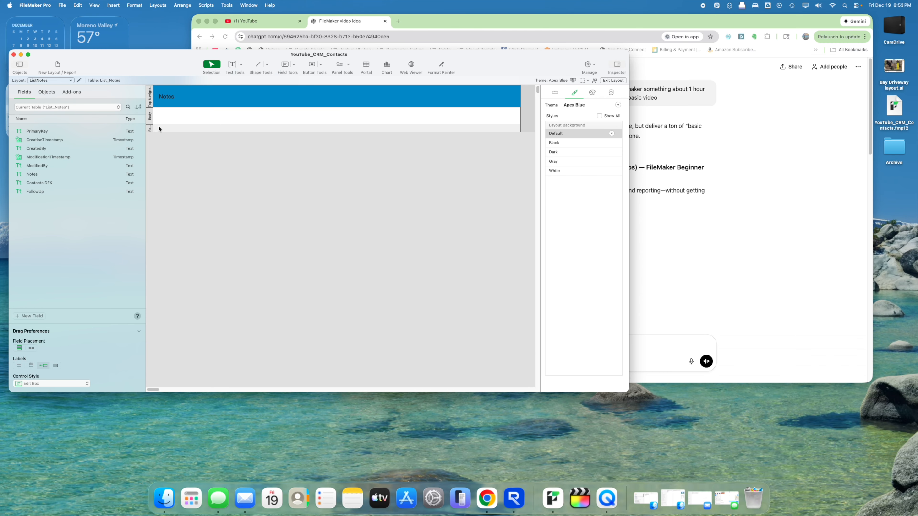
left_click_drag(157, 125, 160, 135)
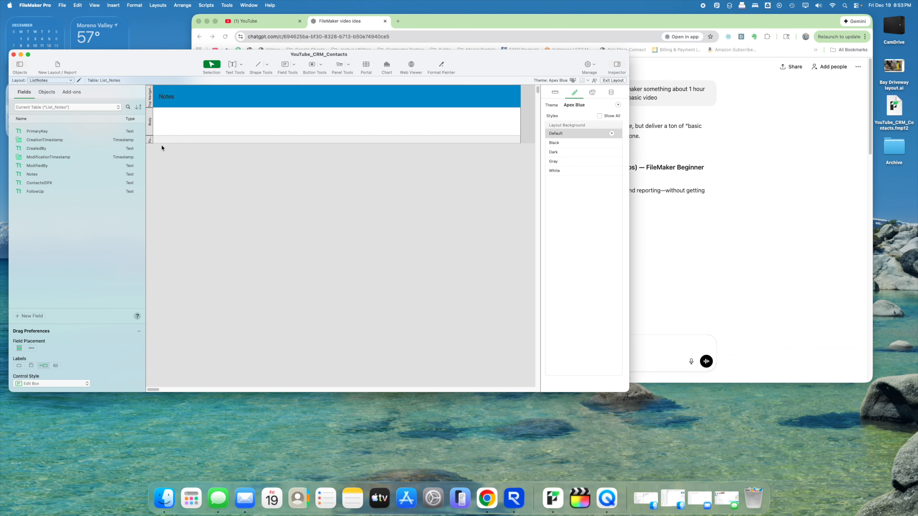
- Place a widened Notes field and a FollowUp field in the body, deleting both labels
left_click_drag(23, 177, 171, 118)
left_click(163, 115)
key("Delete")
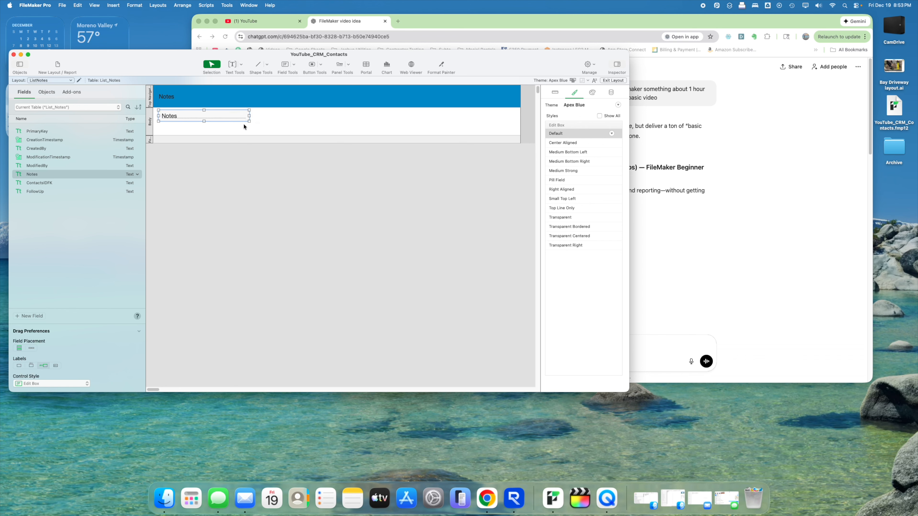
left_click_drag(249, 121, 418, 132)
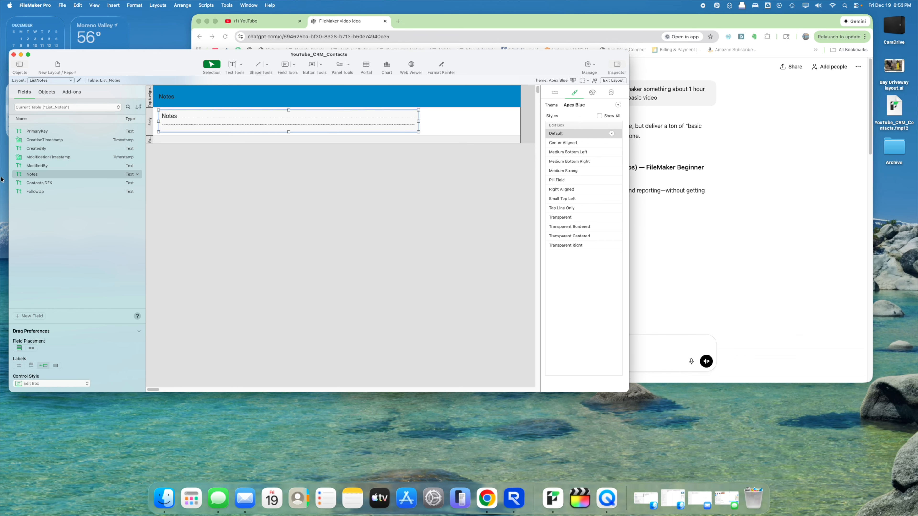
left_click_drag(36, 191, 453, 121)
left_click(423, 137)
left_click(417, 127)
key("Delete")
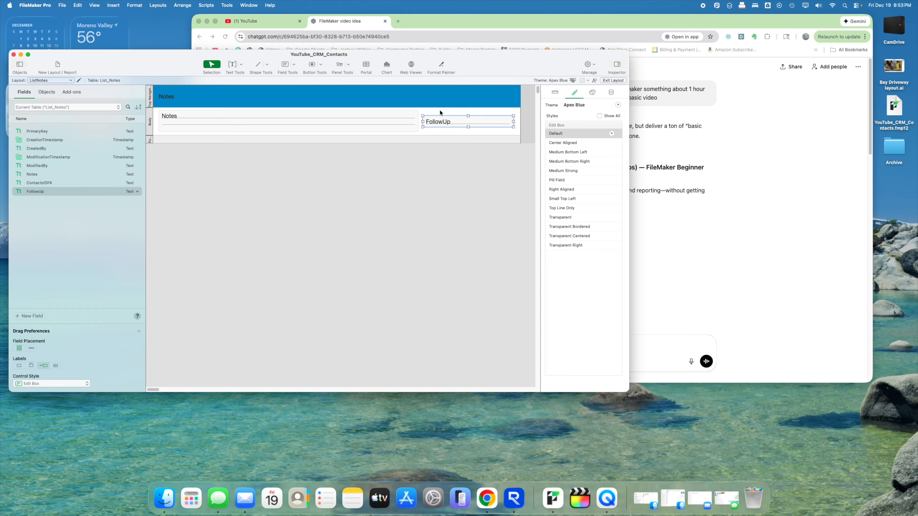
- Set FollowUp to a Drop-down List using the Follow Up value list, with a show/hide arrow
left_click(612, 93)
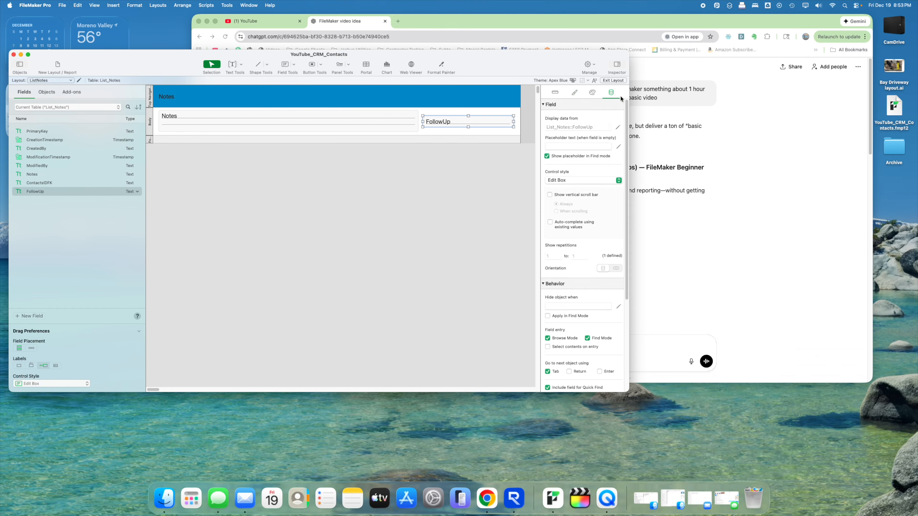
left_click(588, 181)
left_click(580, 188)
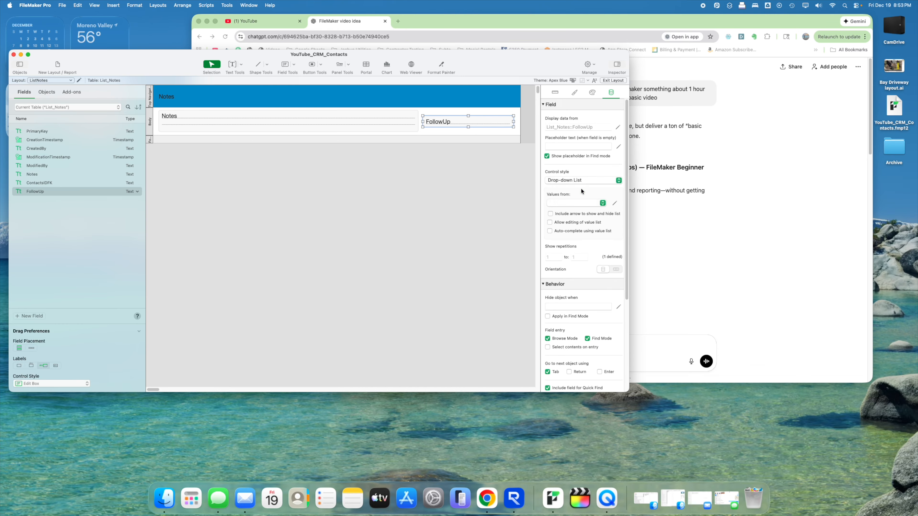
left_click(582, 202)
left_click(573, 213)
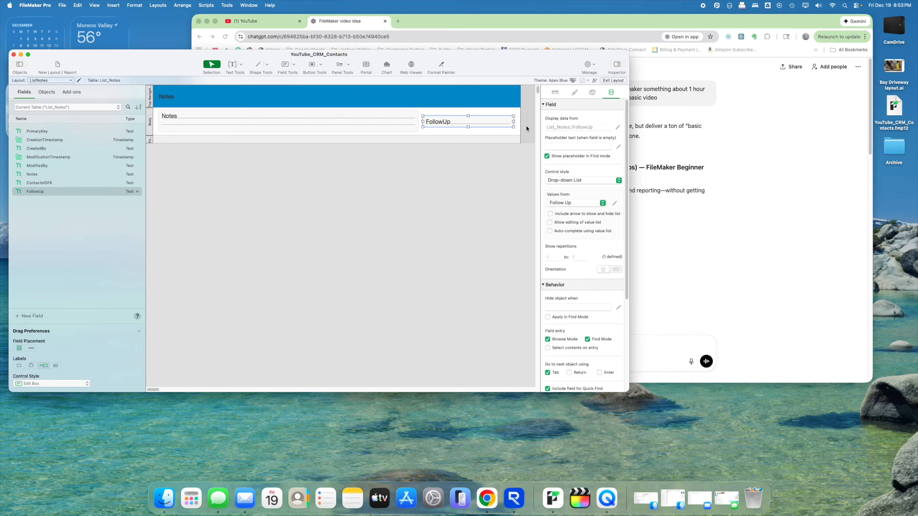
left_click(550, 214)
left_click(457, 176)
- Open a second window on the contacts layout to inspect its FollowUp drop-down settings
left_click(248, 5)
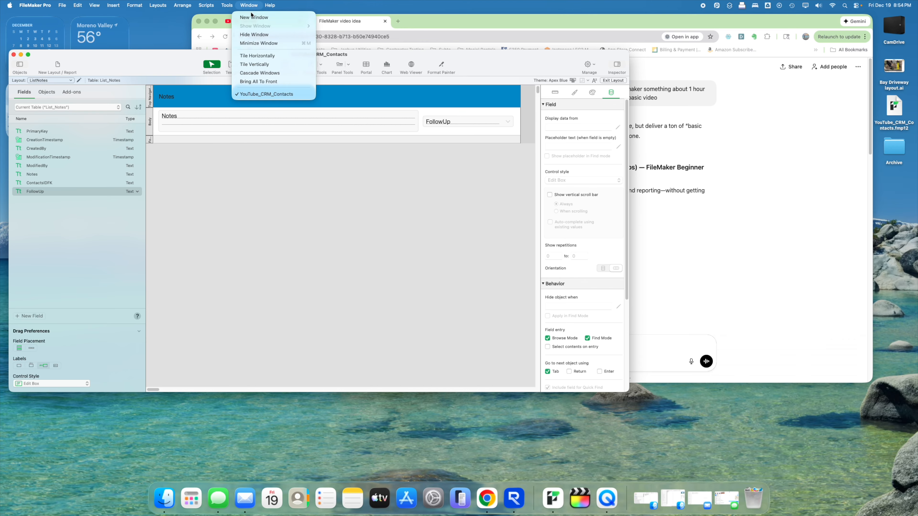
left_click(251, 17)
left_click(61, 90)
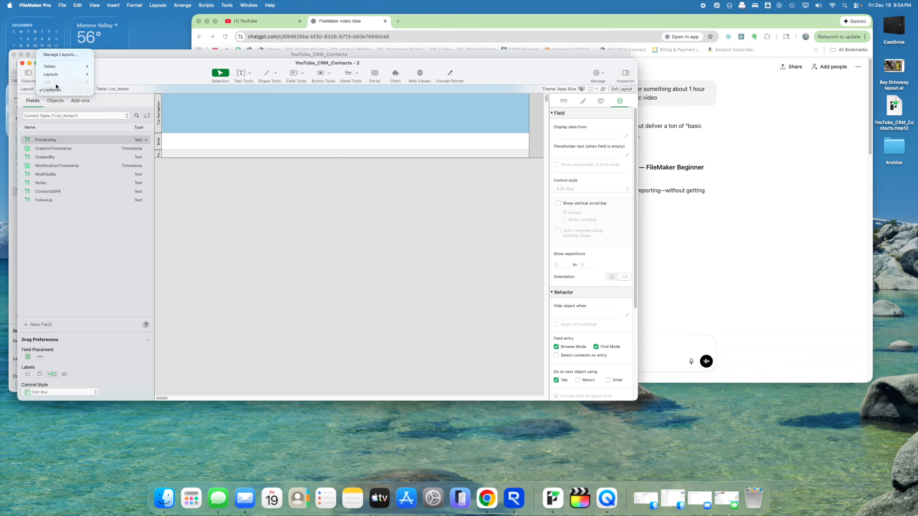
mouse_move(55, 74)
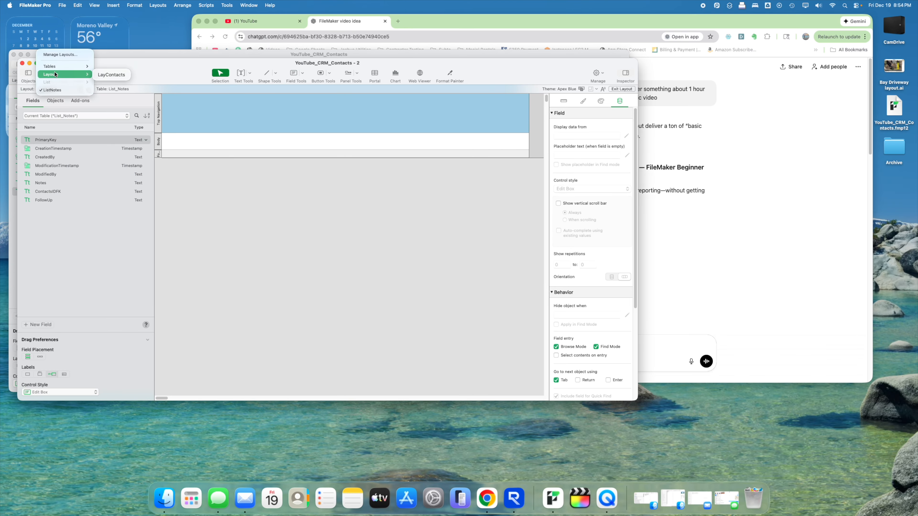
left_click(125, 75)
left_click_drag(183, 65, 282, 149)
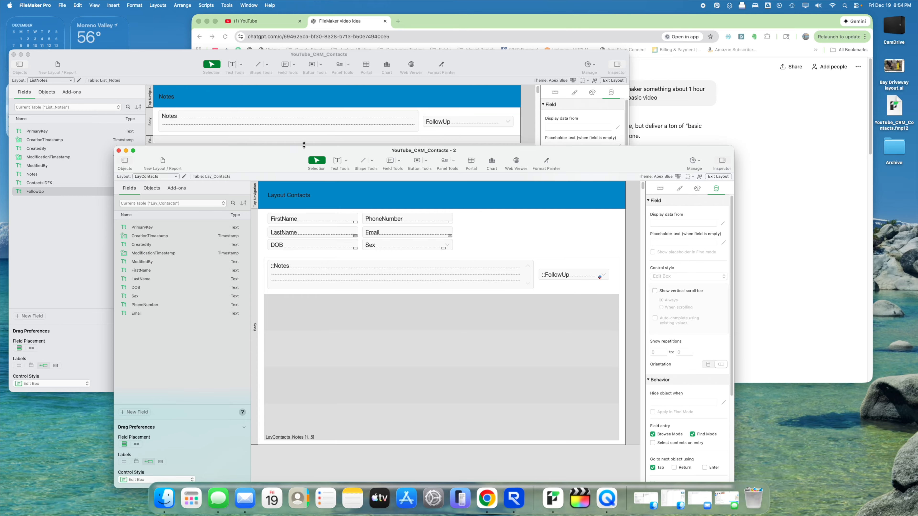
left_click(570, 273)
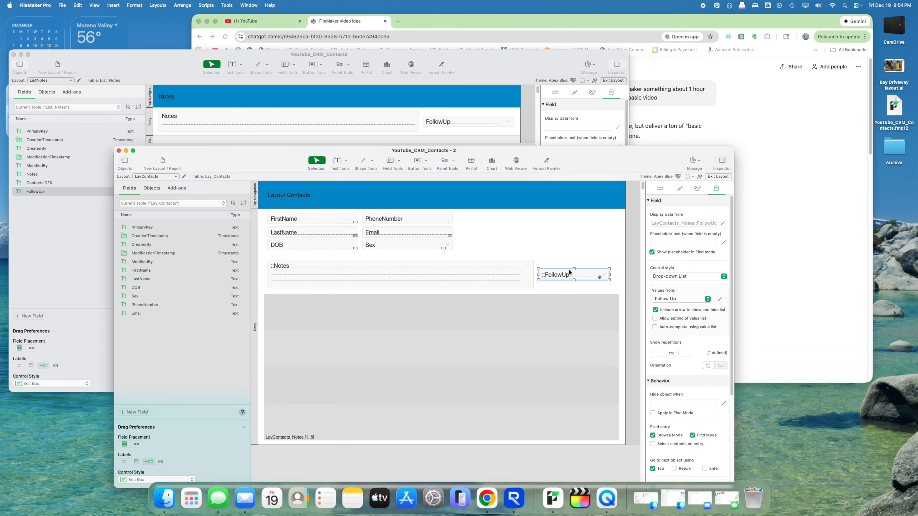
- Replace FollowUp with the pasted drop-down field, then turn off Browse-mode entry for Notes and FollowUp
left_click(522, 132)
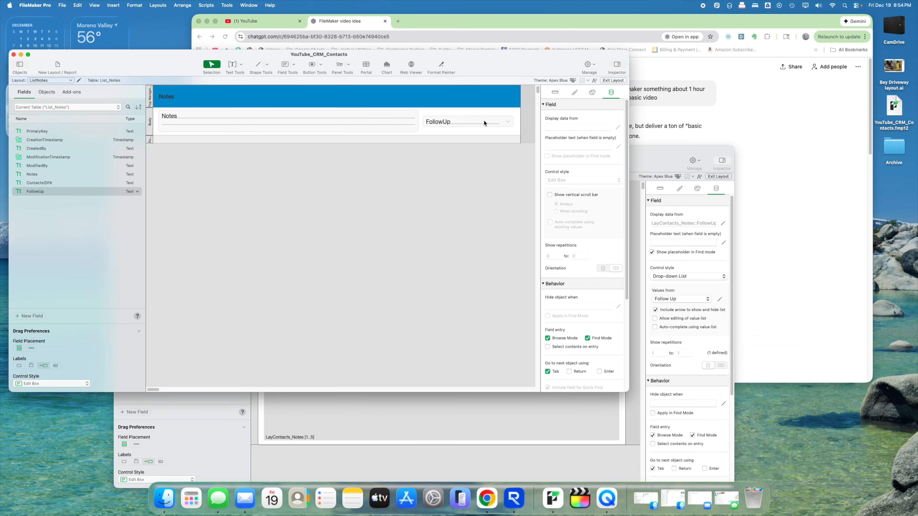
left_click(485, 124)
key("Delete")
key("super+v")
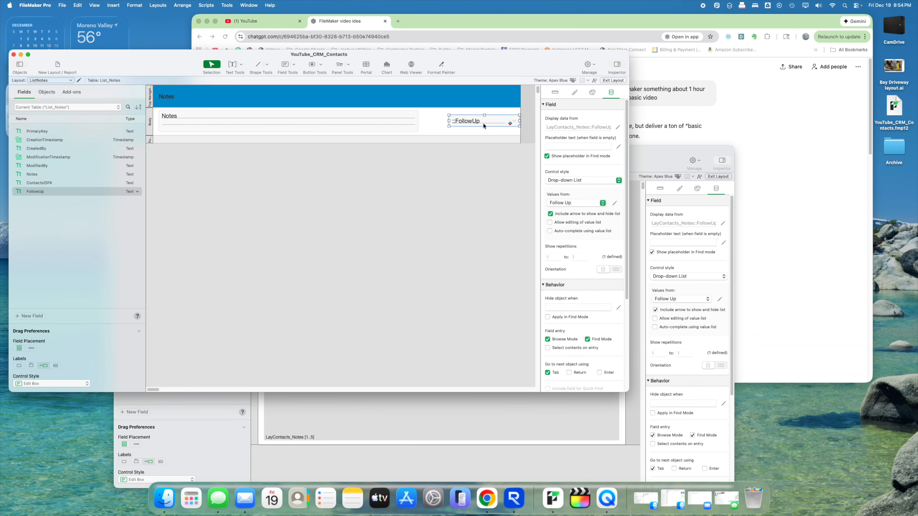
left_click_drag(484, 124, 515, 121)
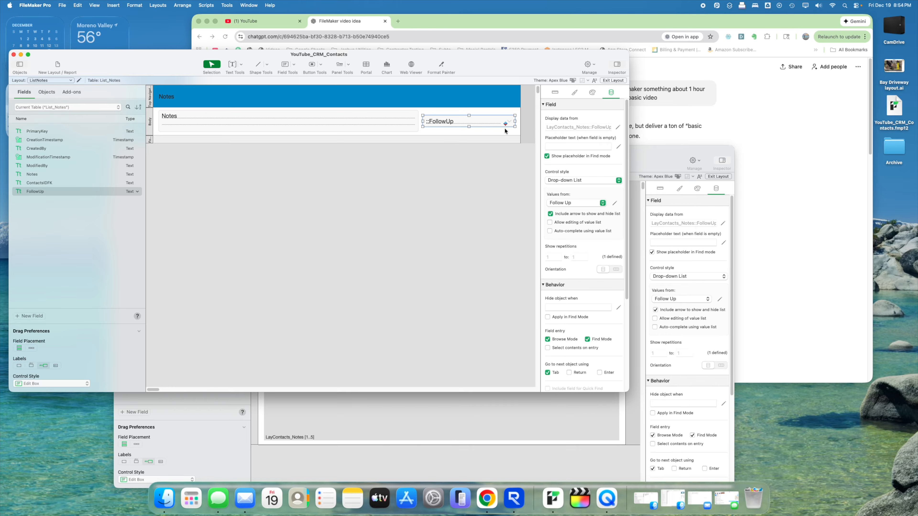
left_click(388, 131, "shift")
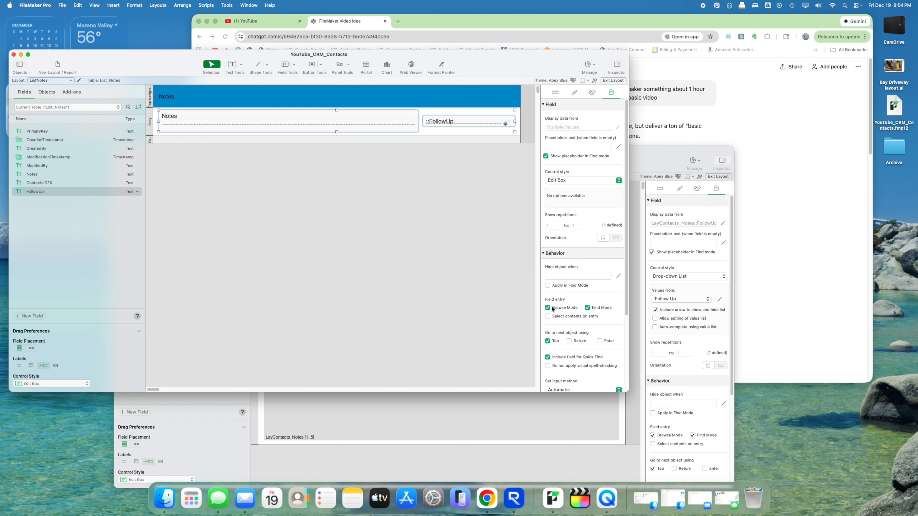
left_click(563, 308)
- Preview the notes list in Browse mode, then check which field the FollowUp drop-down displays
left_click(618, 81)
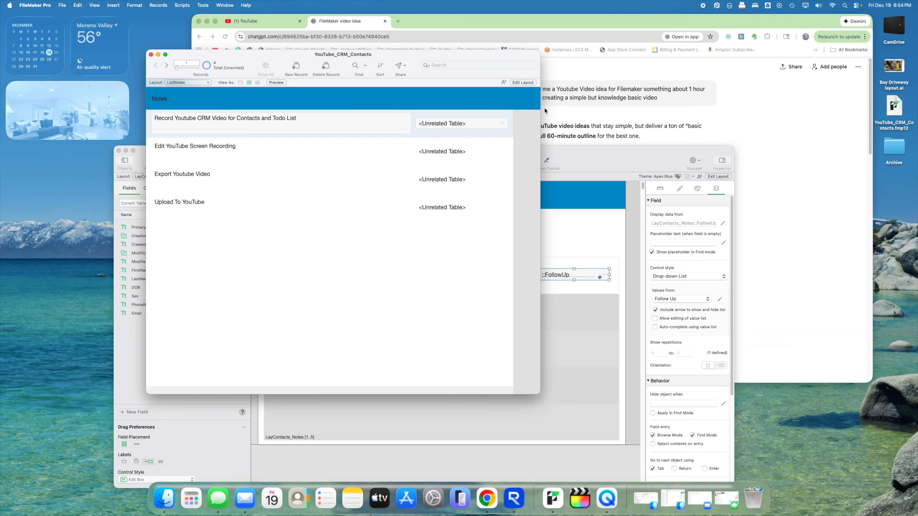
left_click(528, 84)
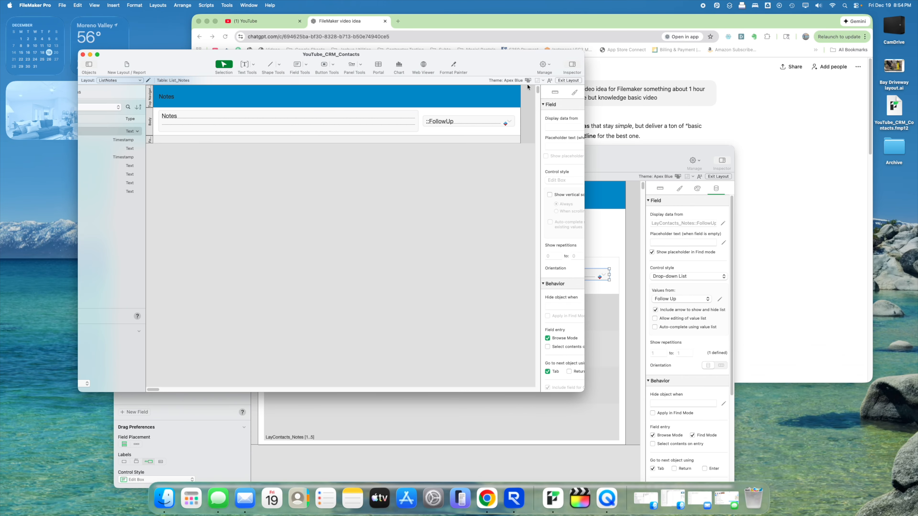
double_click(481, 117)
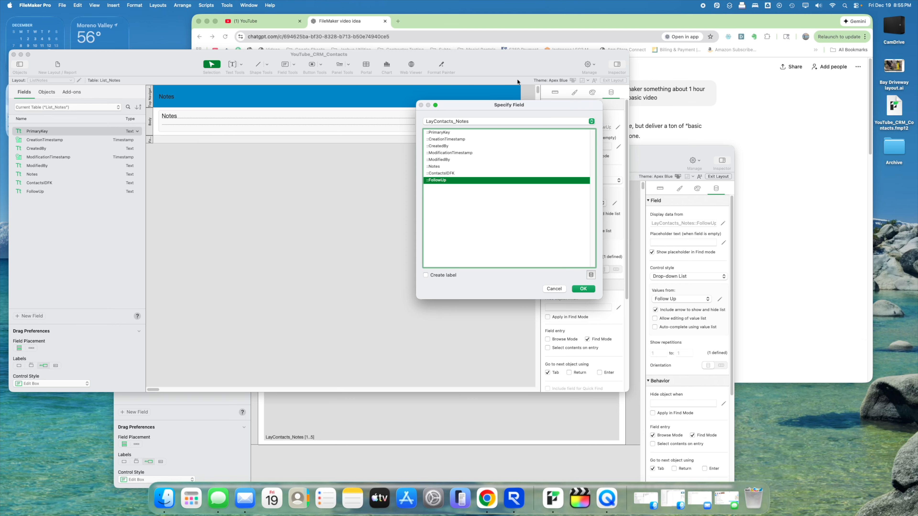
left_click_drag(512, 105, 359, 164)
left_click_drag(460, 57, 450, 47)
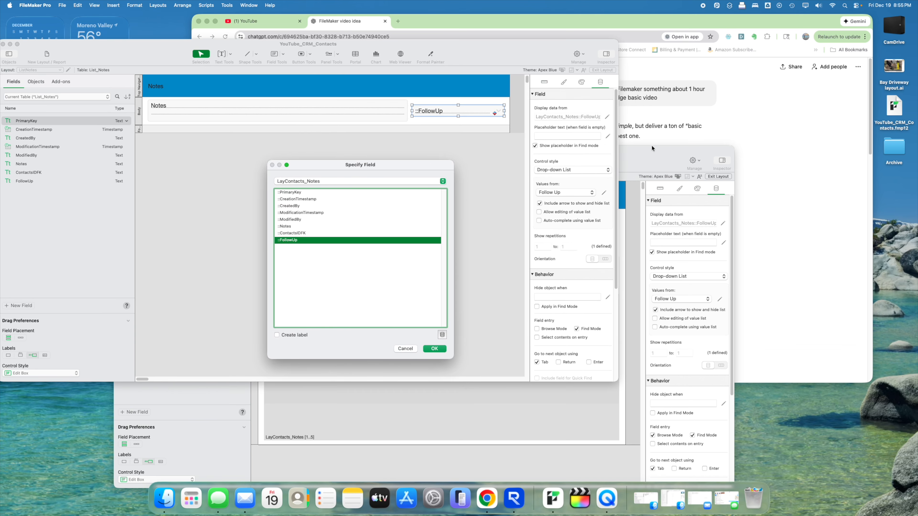
left_click(405, 348)
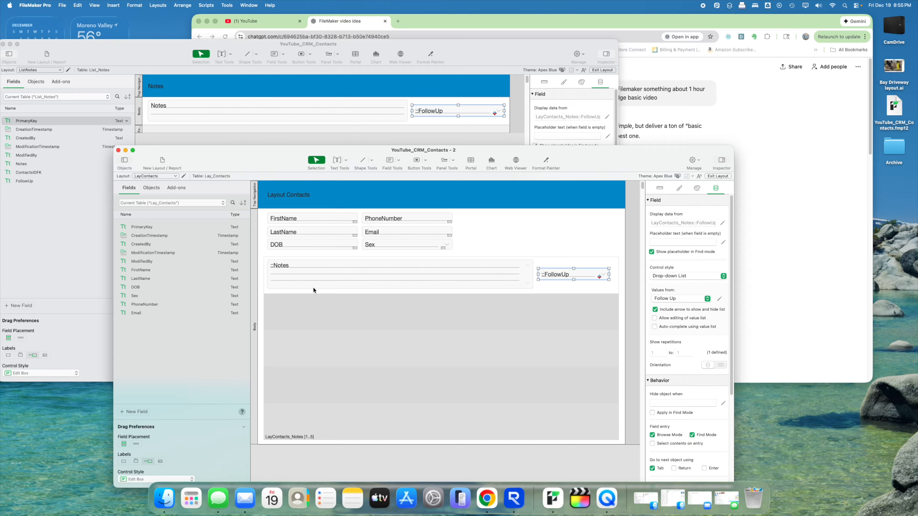
- Check the contacts layout's source field and inspect the List_Notes table occurrence in the relationships graph
double_click(584, 278)
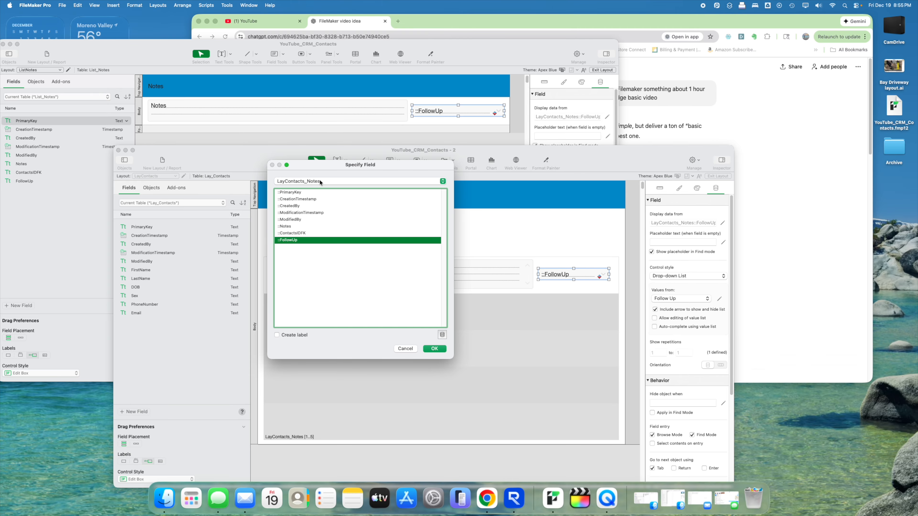
left_click(434, 349)
left_click(480, 127)
key("super+shift+d")
left_click(270, 346)
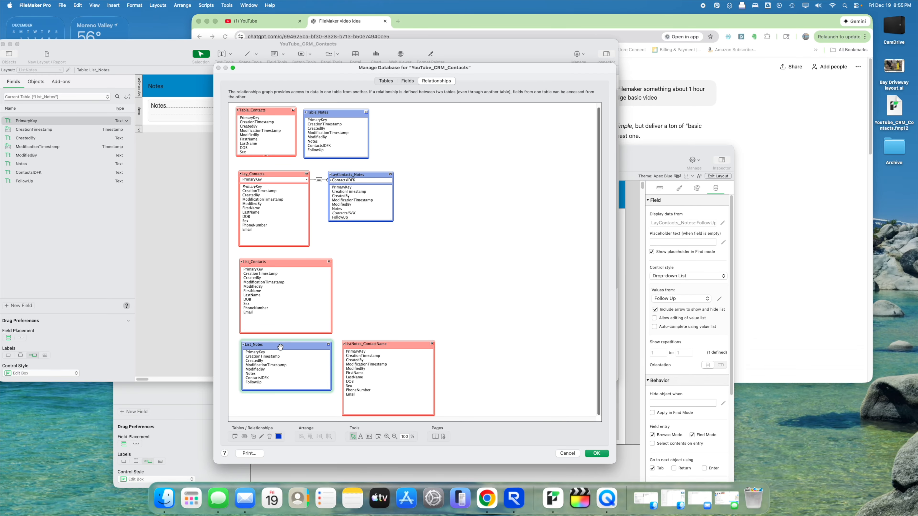
key("Return")
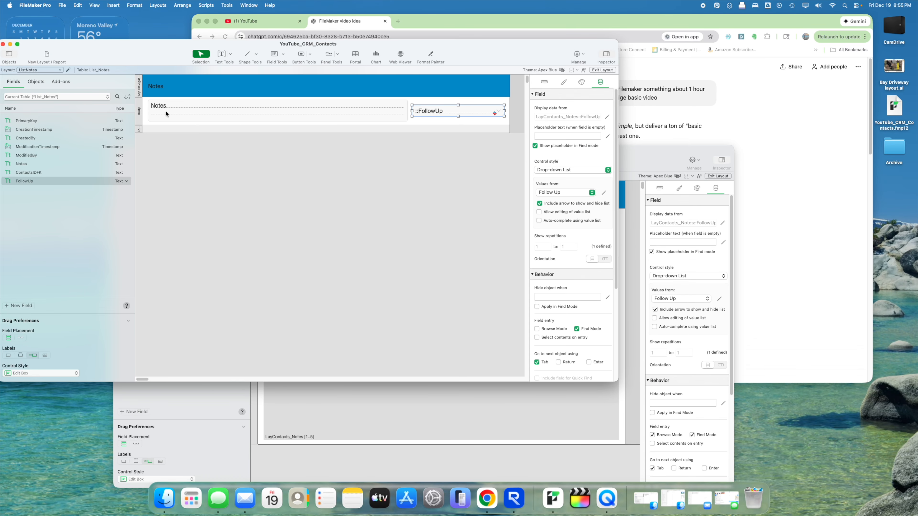
- Point the FollowUp drop-down at the Current Table (List_Notes) FollowUp field and view the statuses in Browse mode
double_click(427, 112)
left_click(328, 181)
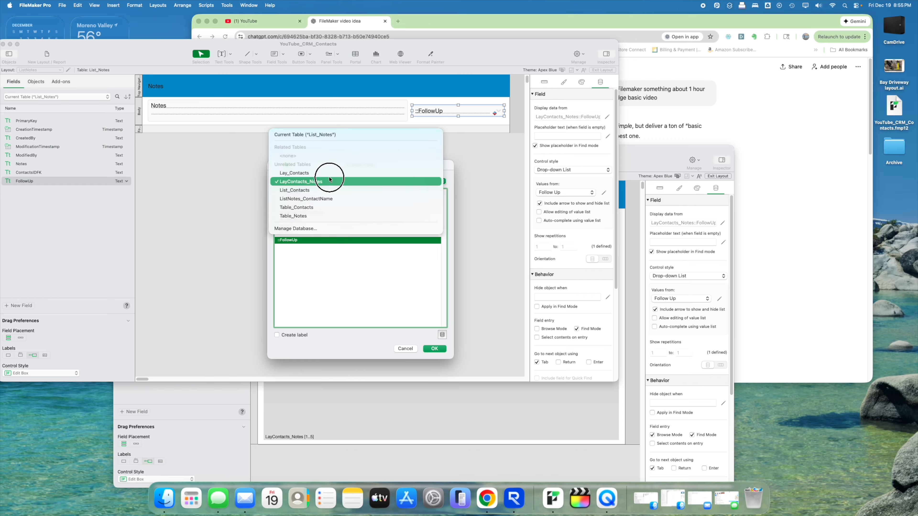
left_click(288, 136)
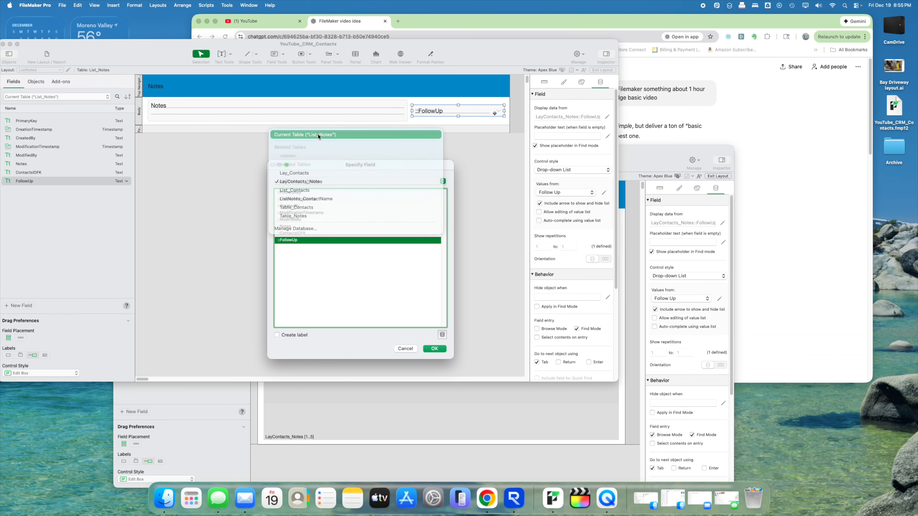
left_click(438, 349)
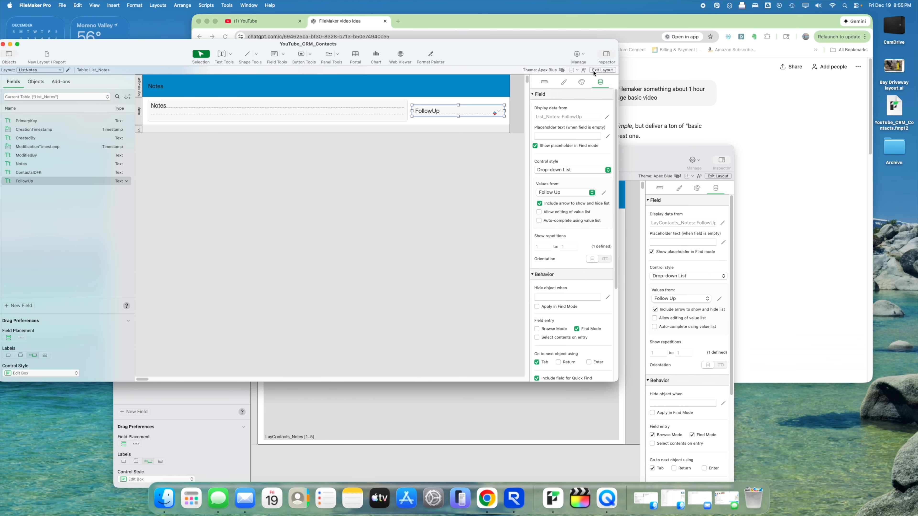
left_click(602, 70)
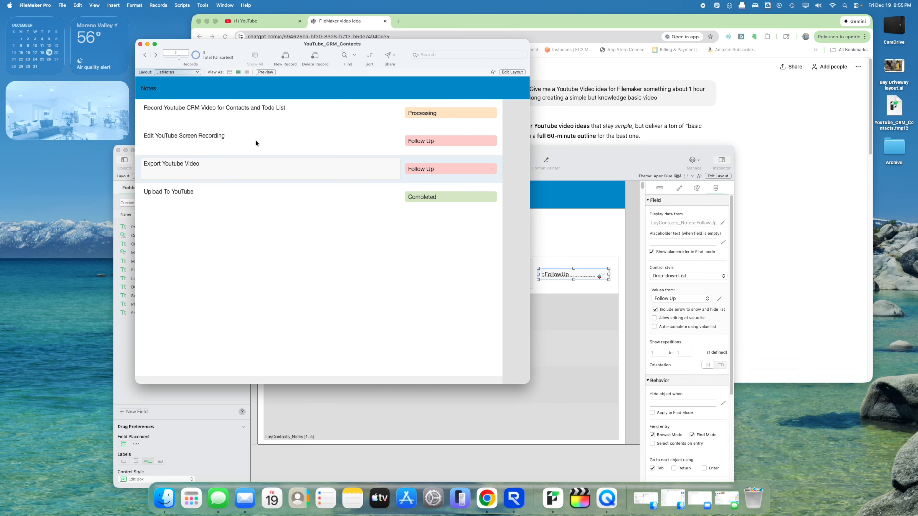
- Step through the note rows in Browse mode, then return to Layout mode
left_click(256, 140)
left_click(260, 178)
left_click(284, 196)
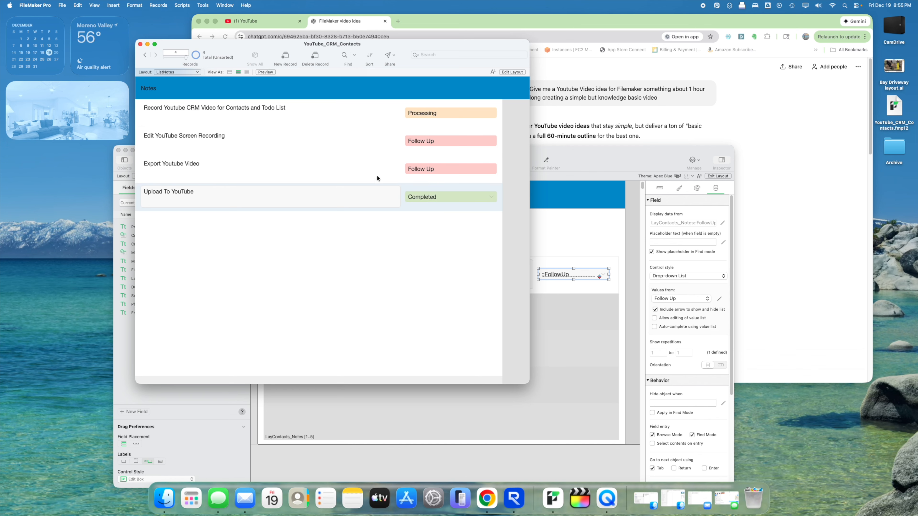
left_click(331, 116)
left_click(327, 136)
left_click(317, 167)
left_click(306, 203)
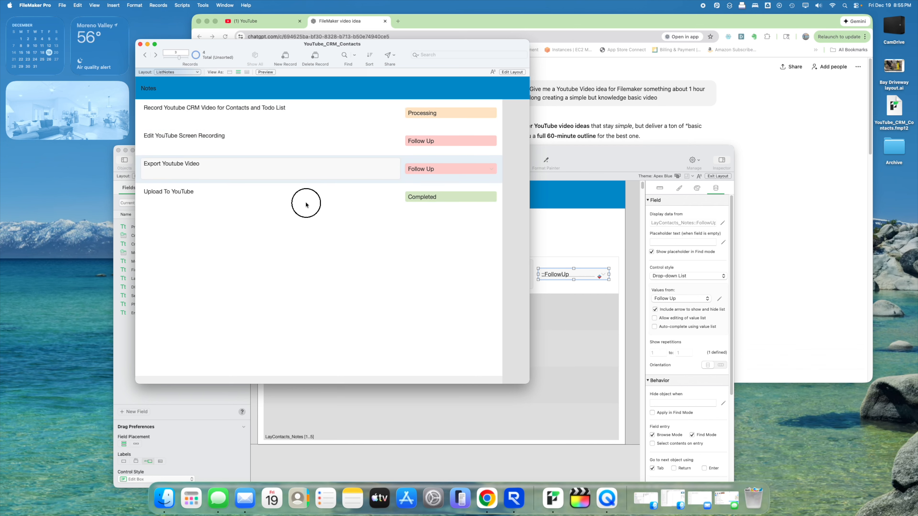
left_click(322, 114)
left_click(325, 145)
left_click(337, 195)
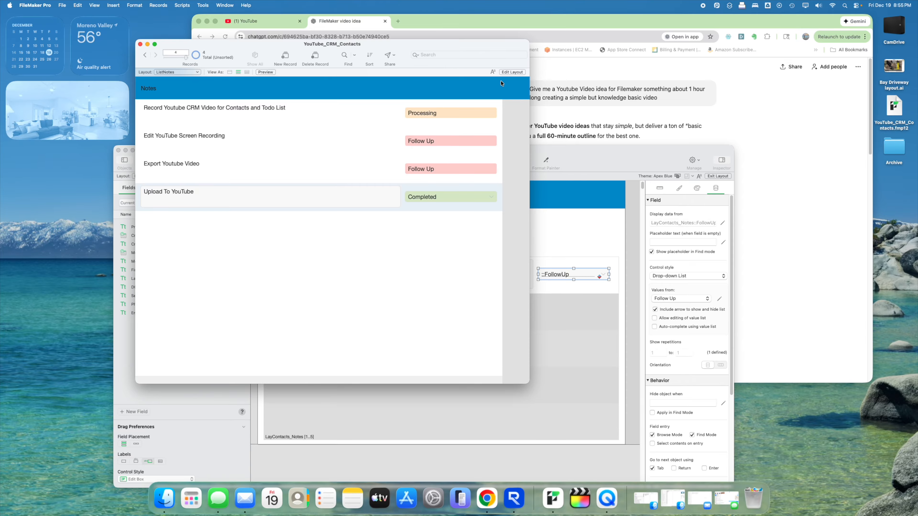
left_click(509, 72)
- Enable Use alternate row state on the Body part and preview the list in Browse mode
double_click(142, 116)
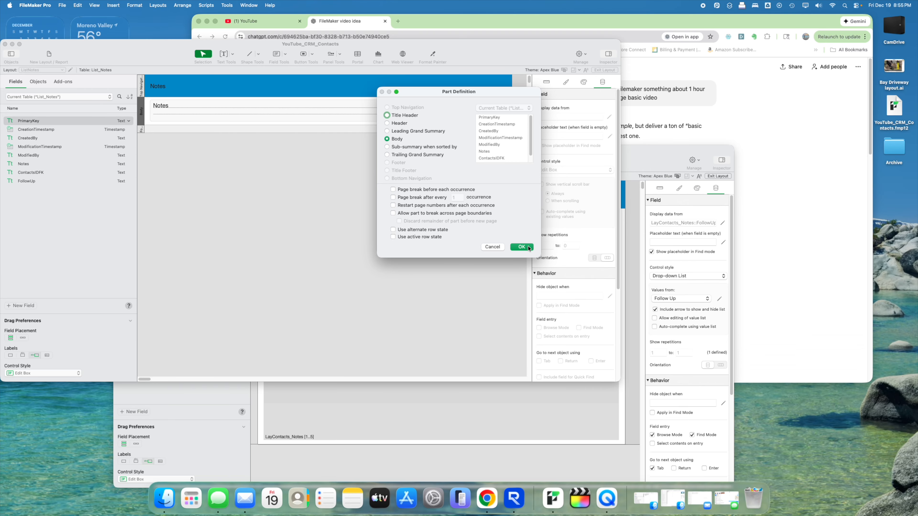
left_click(432, 230)
left_click(522, 247)
left_click(601, 70)
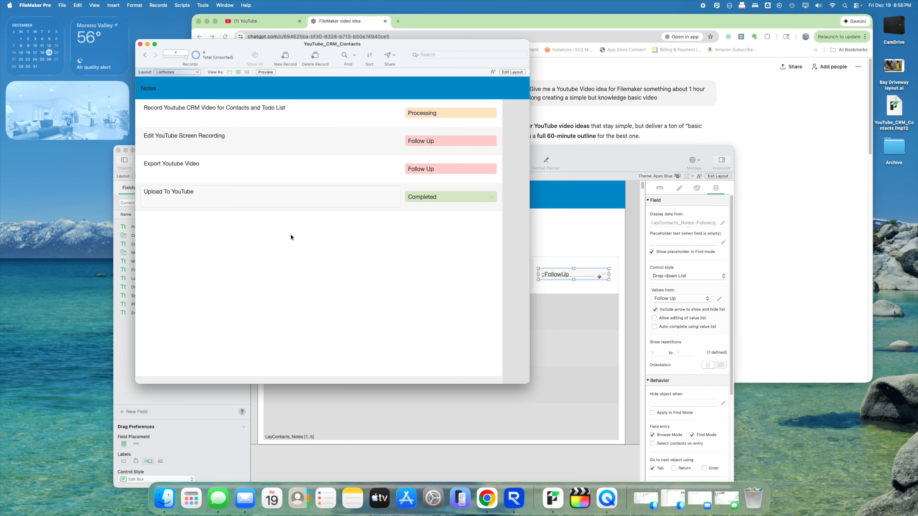
- Select the 'Edit YouTube Screen Recording', 'Export Youtube Video' and 'Upload To YouTube' notes, then return to Layout mode
left_click(359, 143)
left_click(404, 175)
left_click(399, 196)
key("super+l")
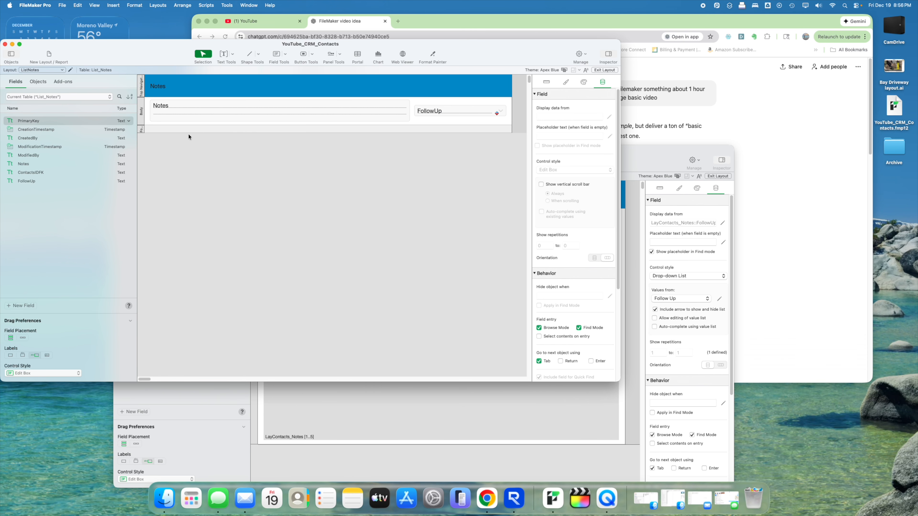
- Uncheck 'Delineate fields on current record only' in ListNotes Layout Setup and view the list in Browse mode
left_click(71, 69)
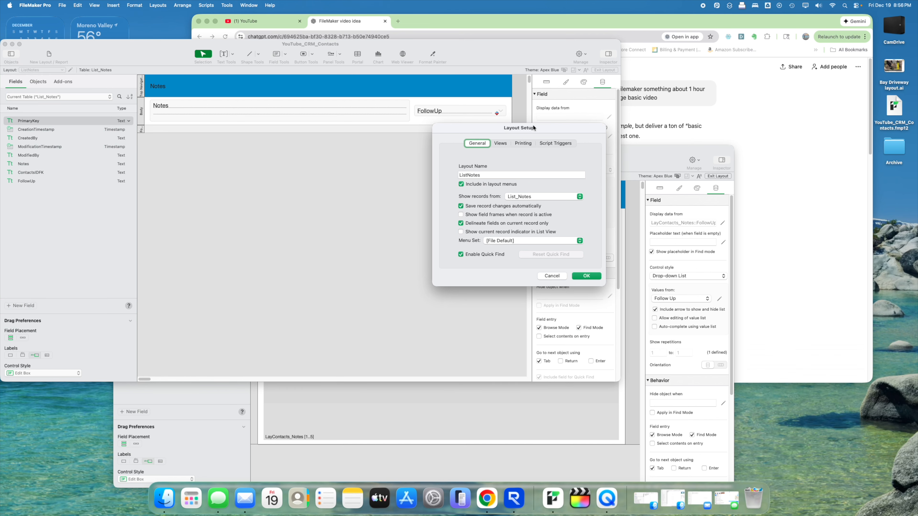
left_click_drag(533, 128, 398, 106)
left_click(341, 202)
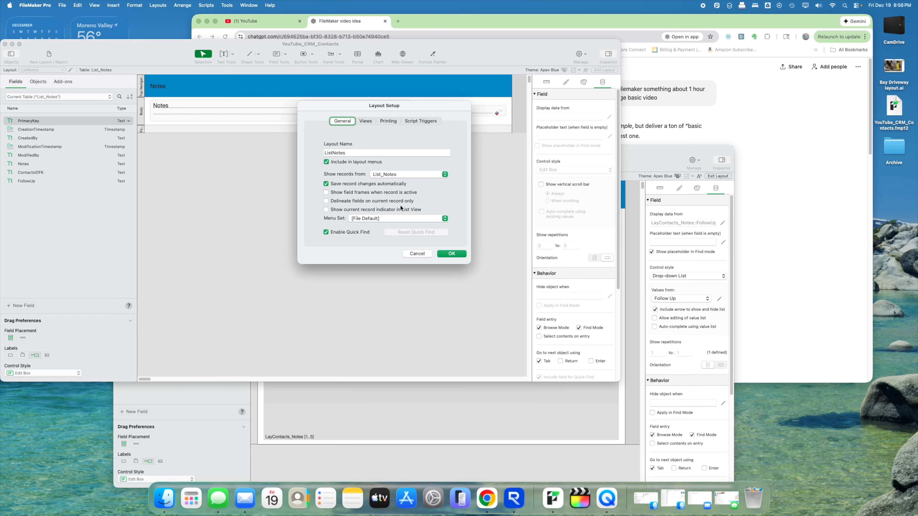
left_click(447, 253)
left_click(603, 70)
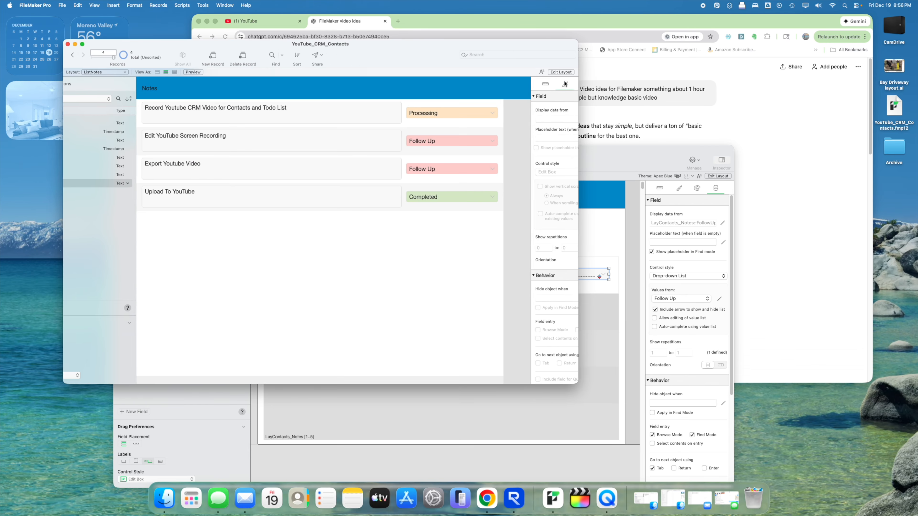
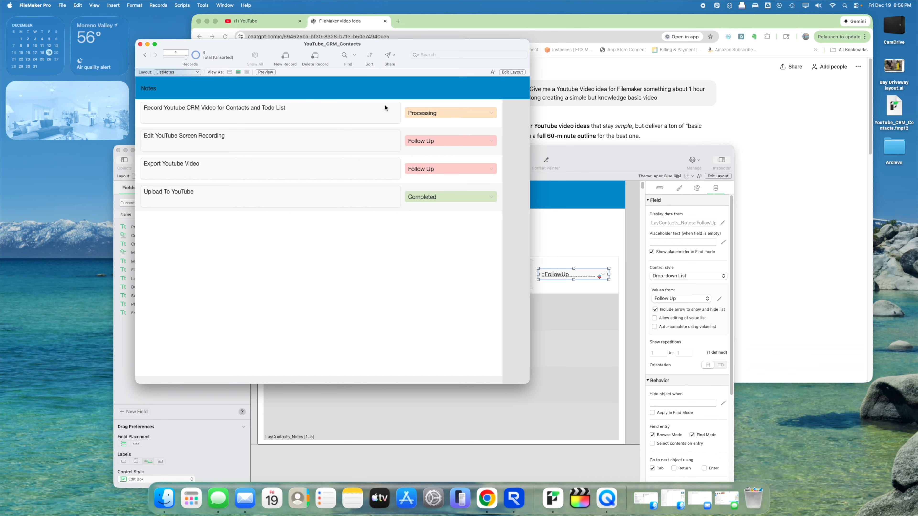
- Leave Layout mode and arrange the notes list and contacts windows side by side
left_click_drag(389, 44, 465, 58)
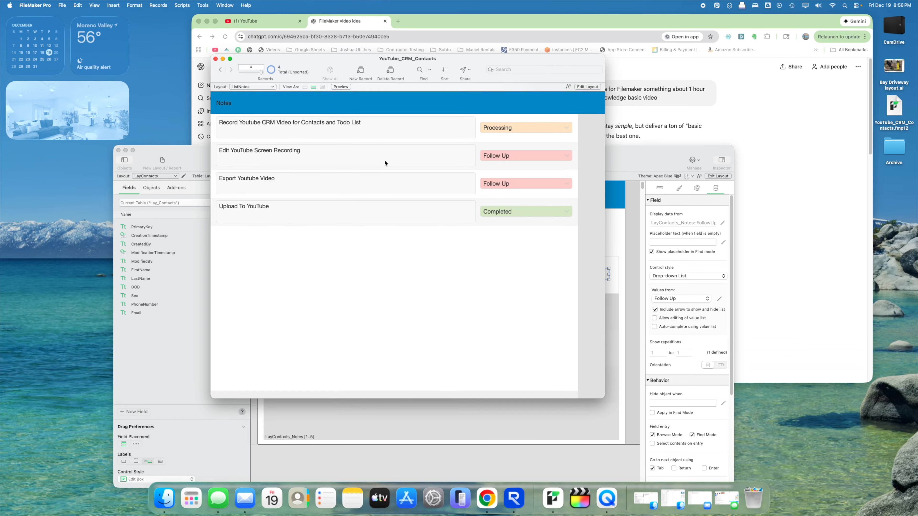
left_click_drag(430, 60, 357, 47)
left_click(589, 159)
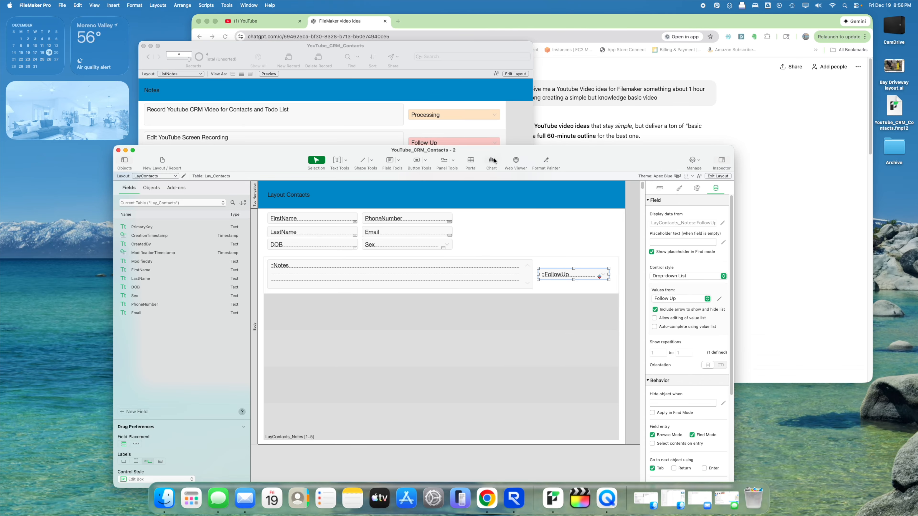
left_click(718, 176)
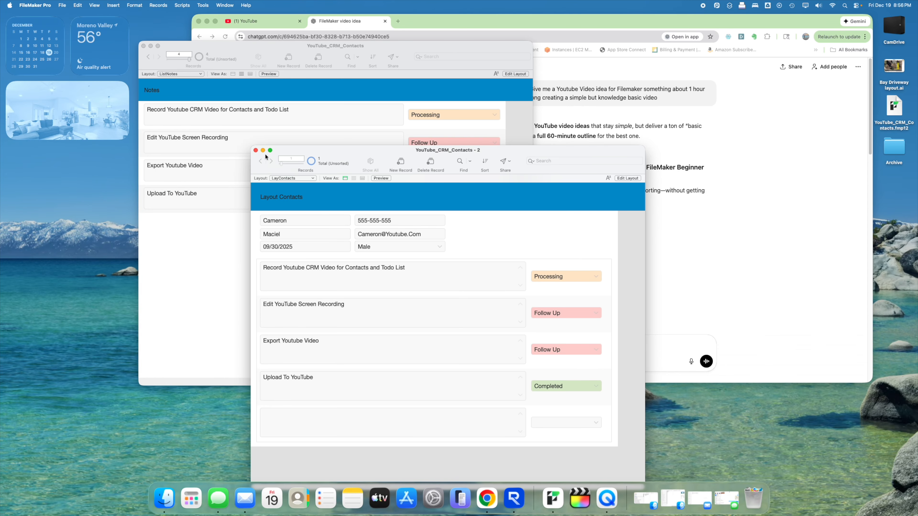
left_click_drag(271, 155, 529, 94)
left_click_drag(394, 47, 309, 51)
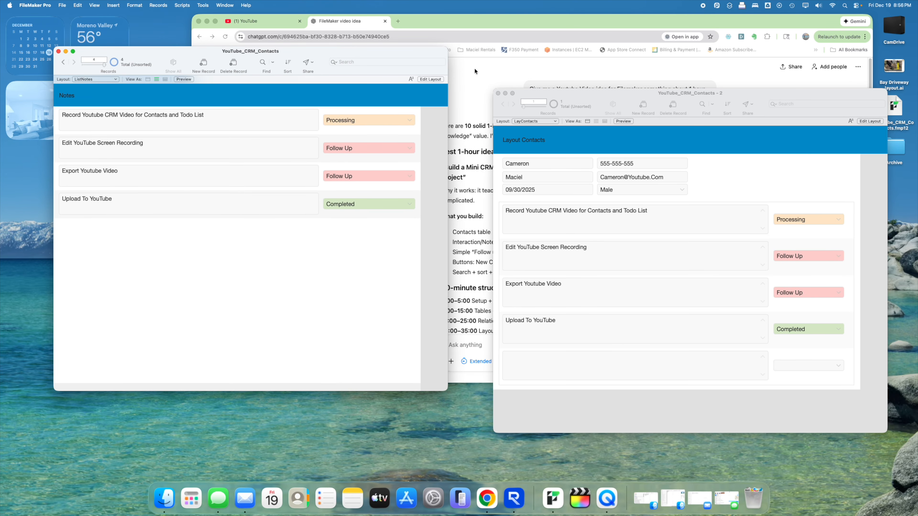
left_click_drag(596, 93, 568, 56)
- Create a new contact with a first and last name, DOB 2004 and a phone number
left_click(605, 67)
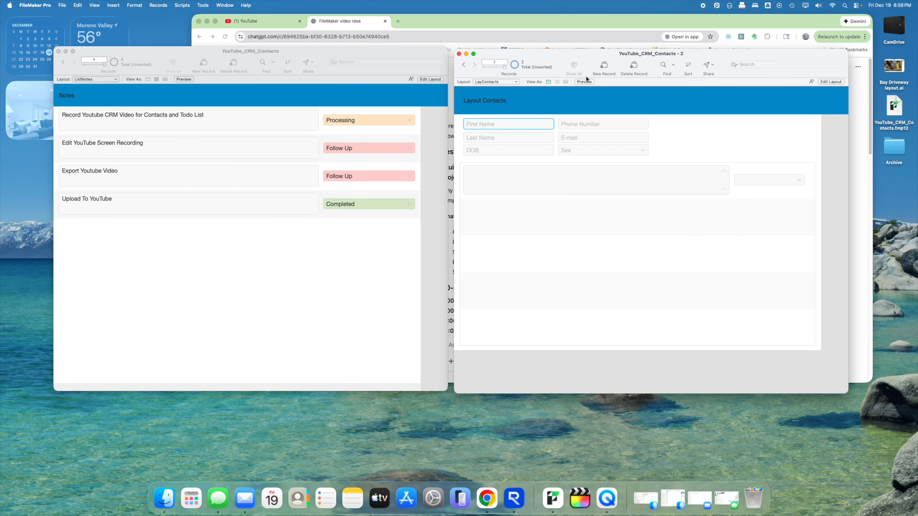
type("You")
key("Tab")
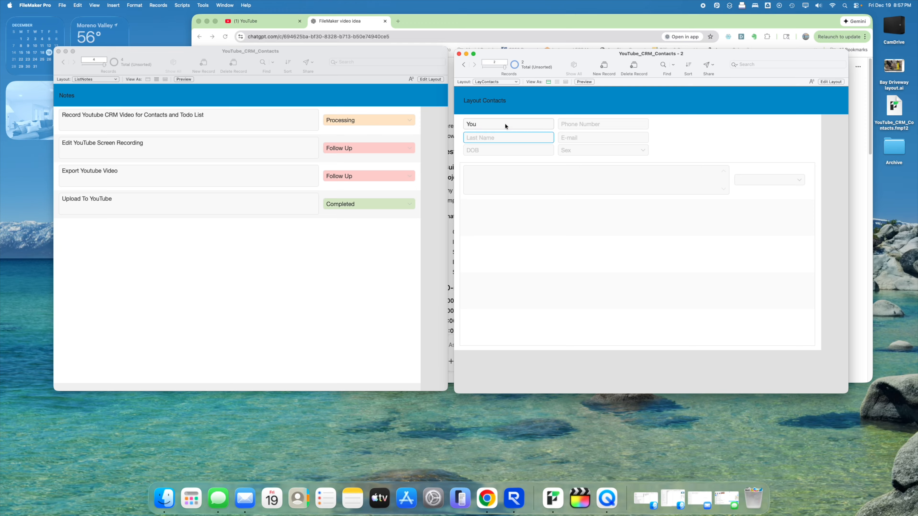
type("Tube")
key("Tab")
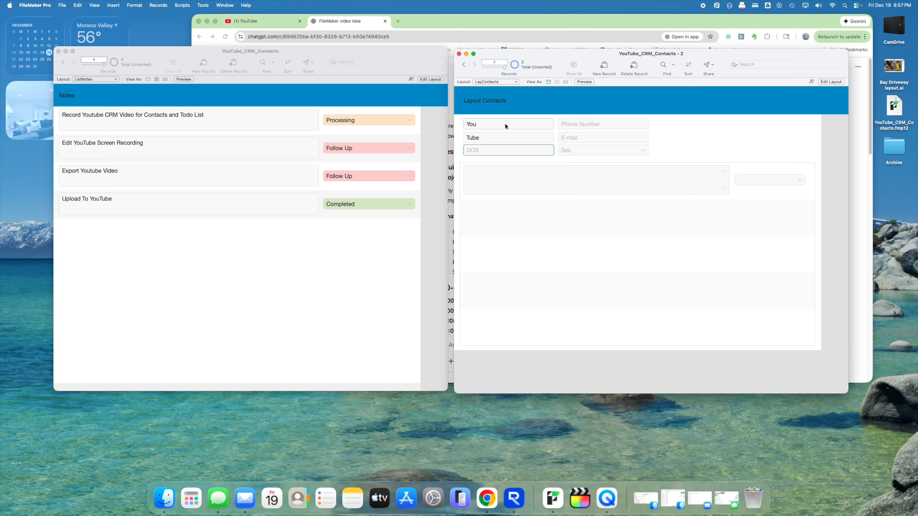
type("2004")
key("Tab")
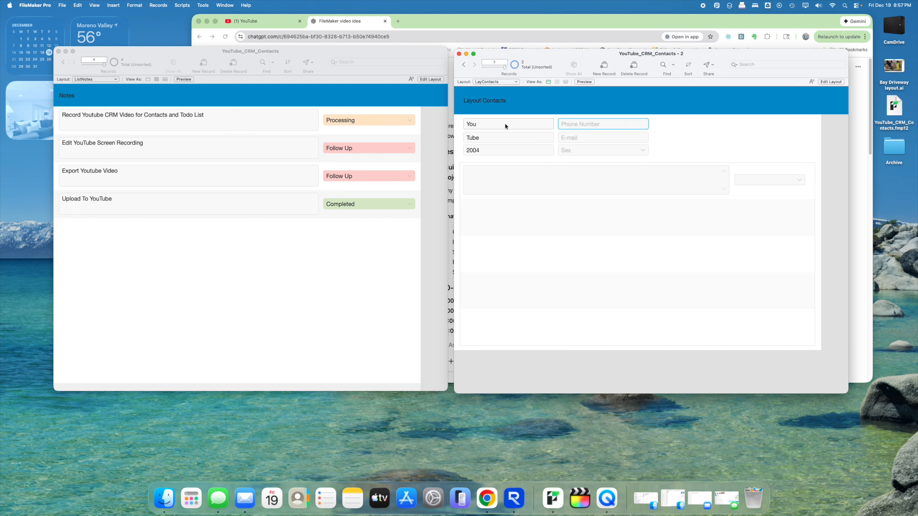
type("55")
type("-5555--5555")
- Fill in the contact's e-mail and set the sex field to Male
left_click(592, 139)
type("Youtube")
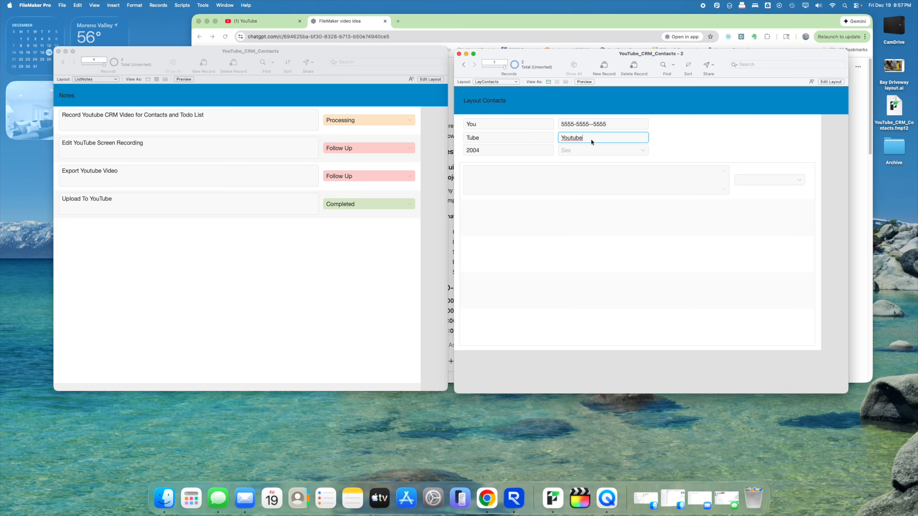
type(".com")
key("Tab")
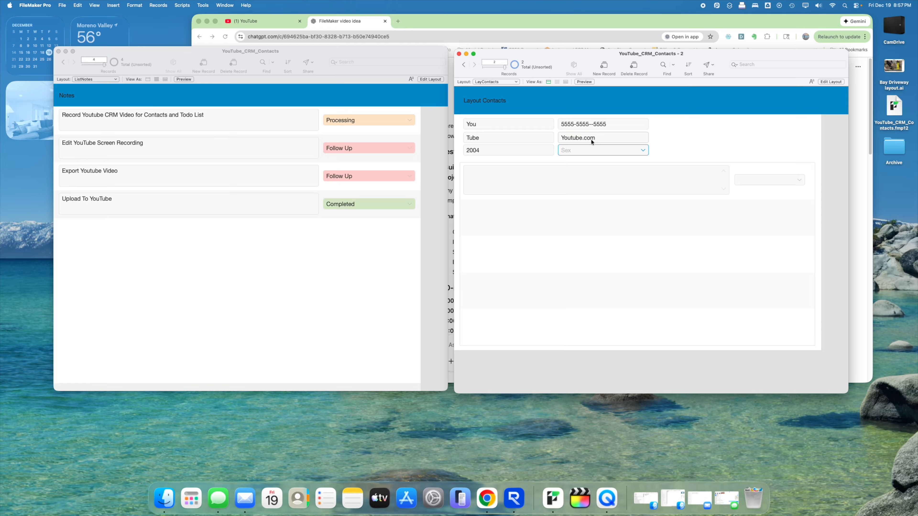
type("mae")
key("Tab")
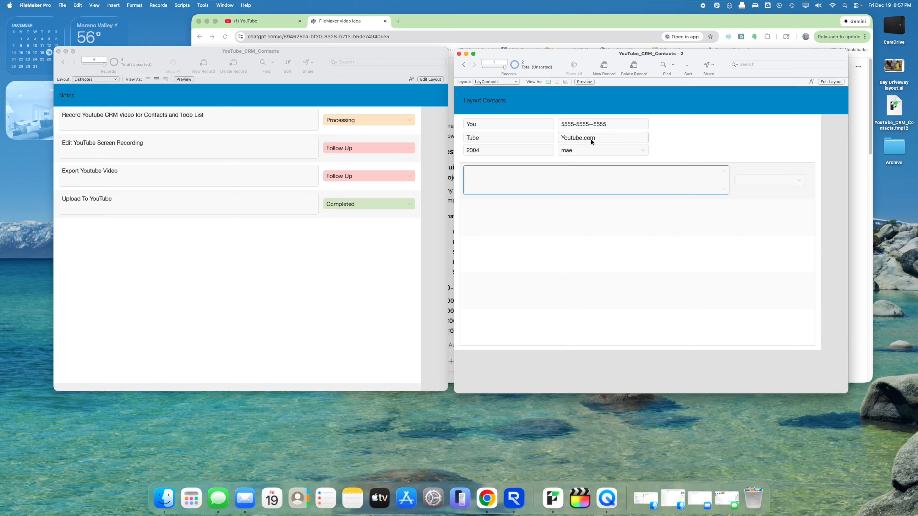
left_click(597, 149)
type("Male")
key("Tab")
left_click_drag(536, 65, 538, 58)
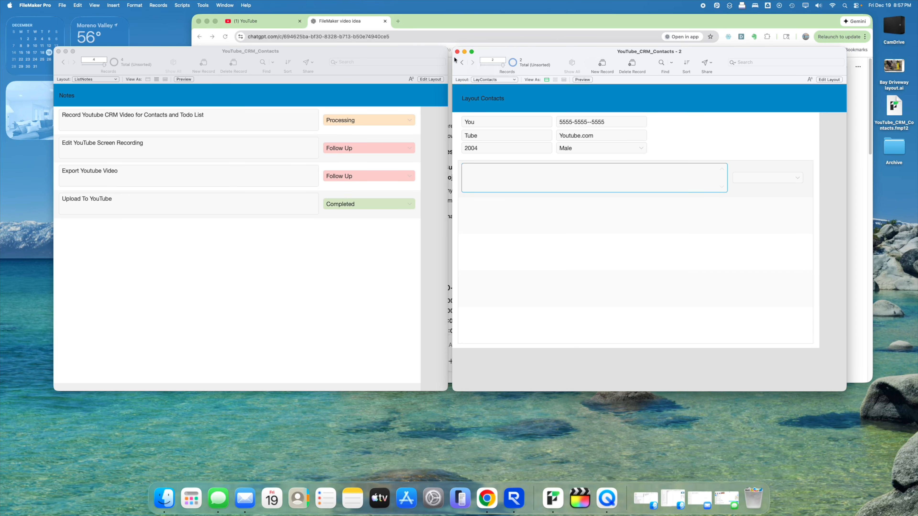
- Return to the new contact and enter test text in the empty notes portal row
left_click(462, 62)
left_click(472, 62)
left_click(657, 124)
left_click(560, 172)
type("Hello")
key("BackSpace")
key("super+a")
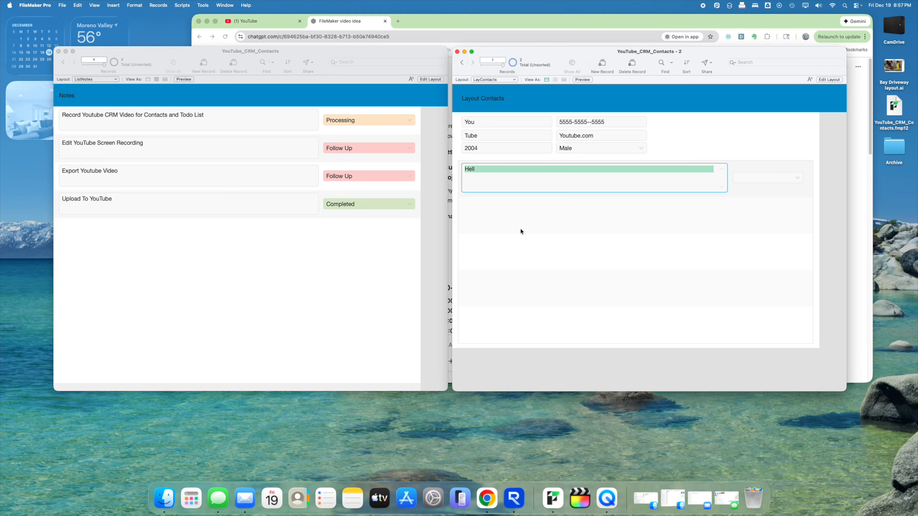
- Replace it with a note that a person needs to create a lot of new FileMaker YouTube videos
type("Came")
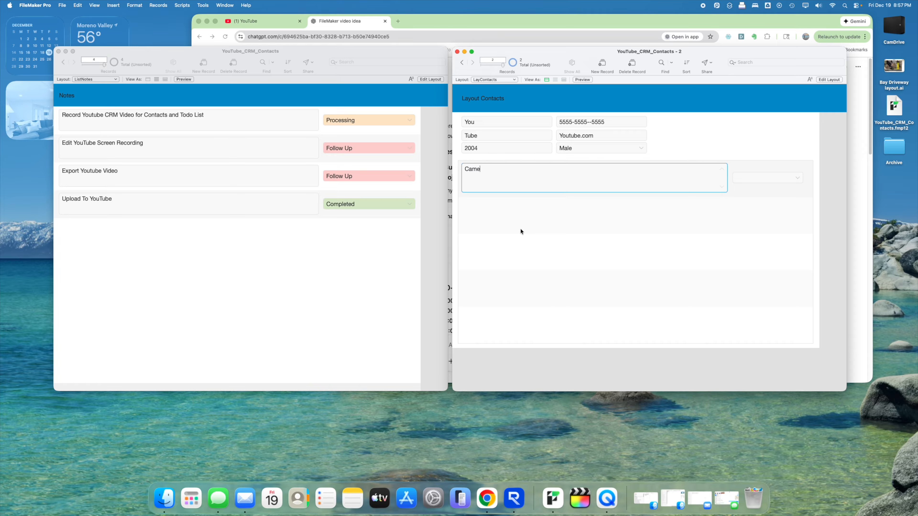
type("ron Needs to Create a lot of New FileMaker Youtube")
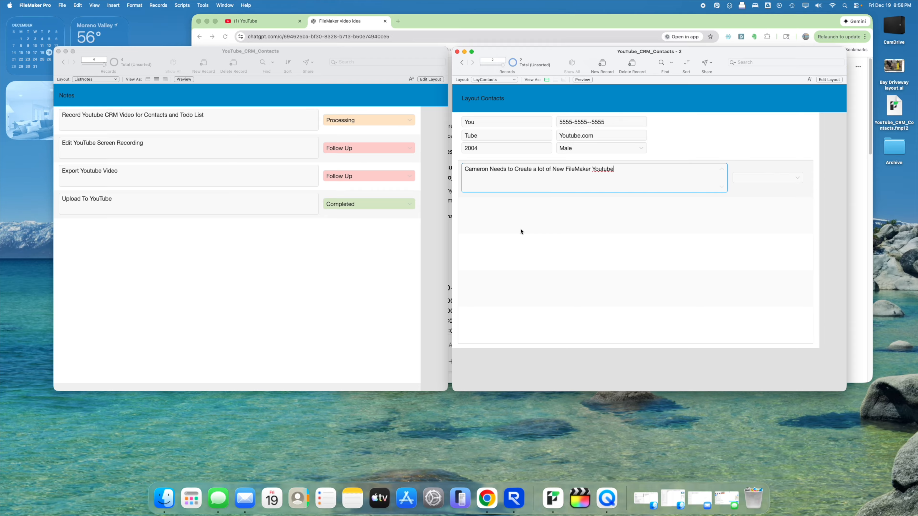
key("BackSpace")
key("BackSpace")
key("BackSpace")
key("BackSpace")
key("BackSpace")
type("Tube Video")
- Add YouTube to the spelling dictionary and commit the note
right_click(600, 173)
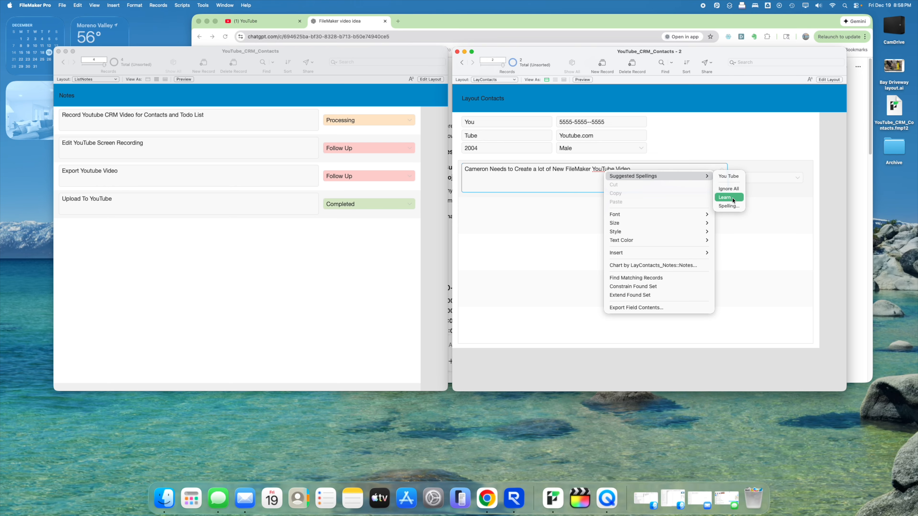
left_click(725, 183)
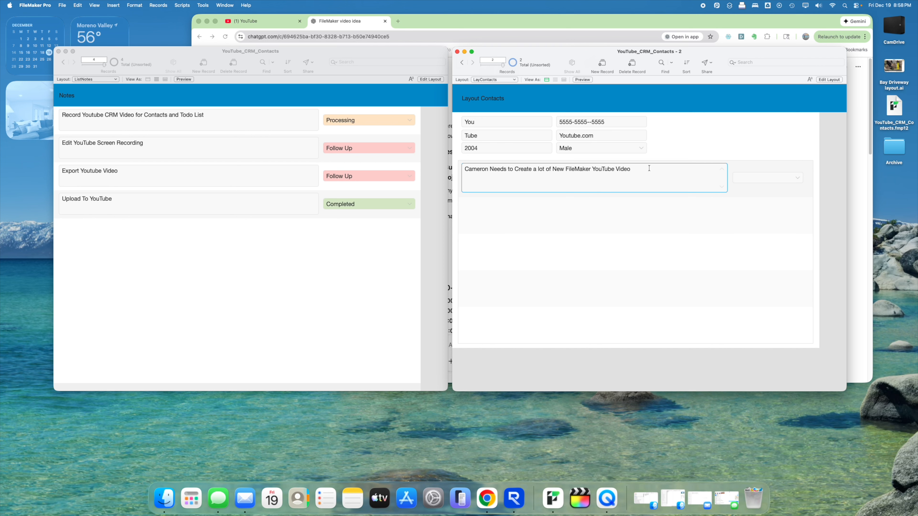
left_click(766, 152)
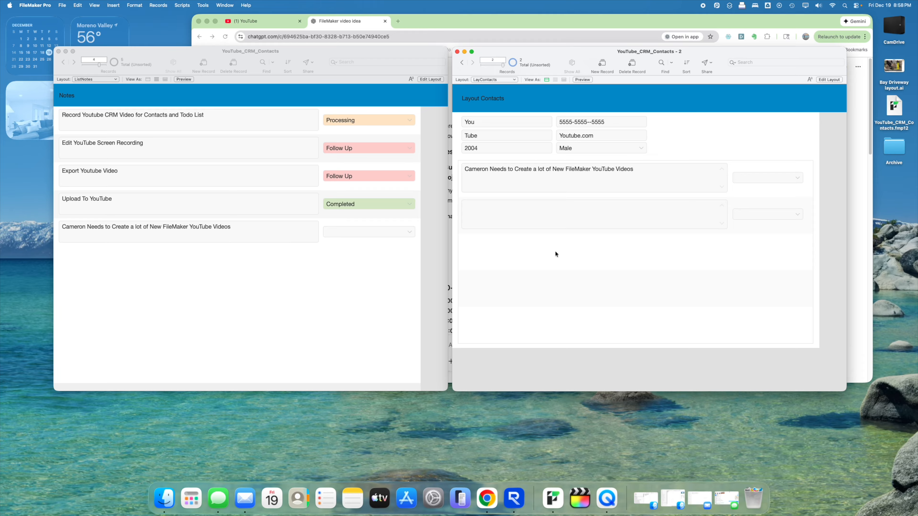
- Set the first note to Follow Up and add a Pending note about lots of recording and editing work
left_click(795, 173)
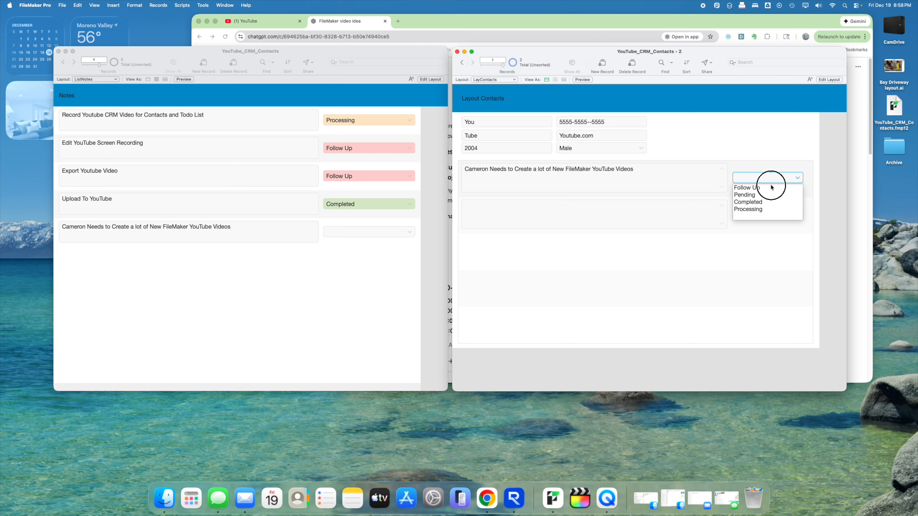
left_click(766, 185)
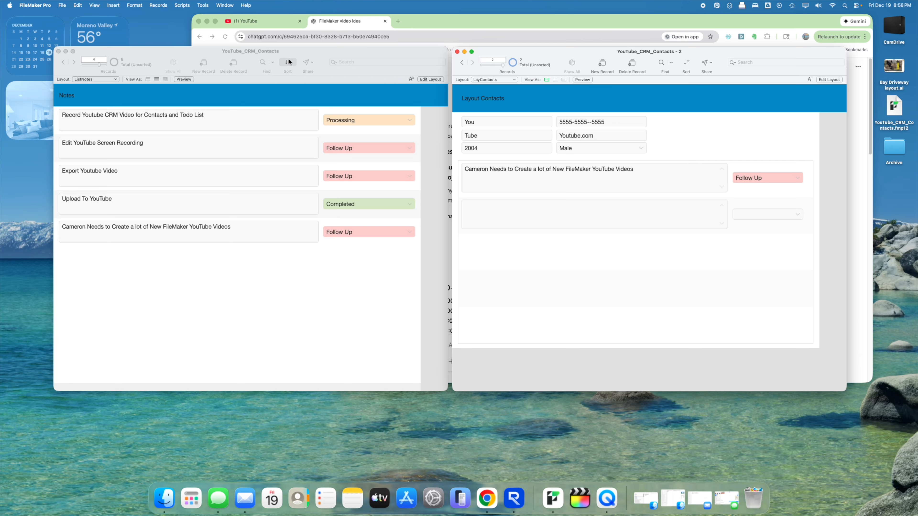
left_click(480, 212)
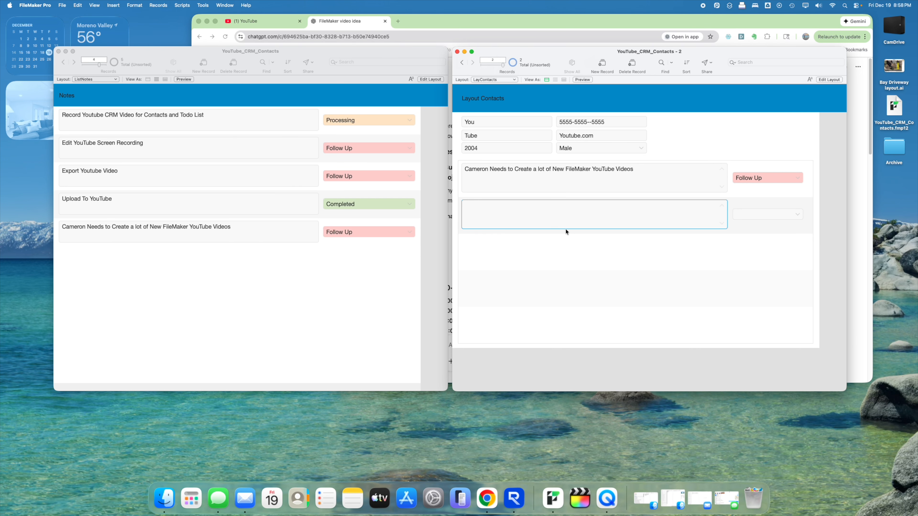
type("Cameron Has a lot of Work to Do Recording and E")
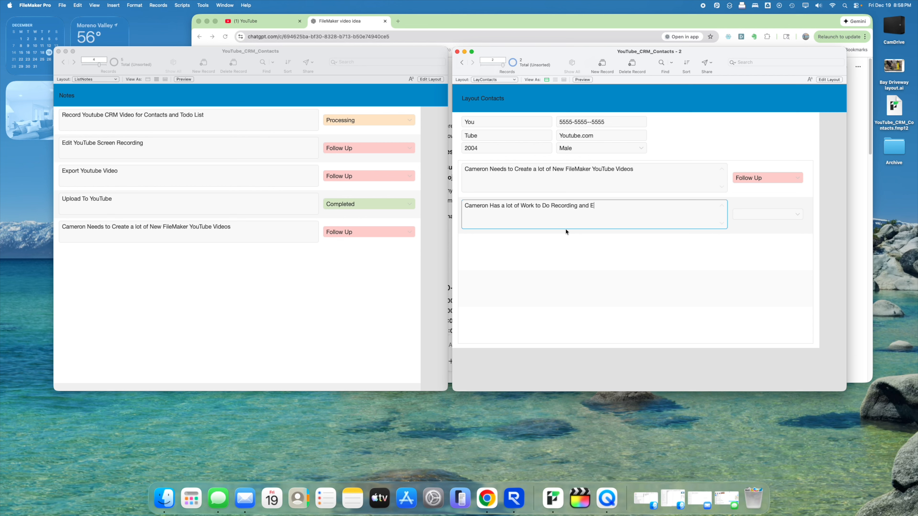
type("diting Videos")
key("Tab")
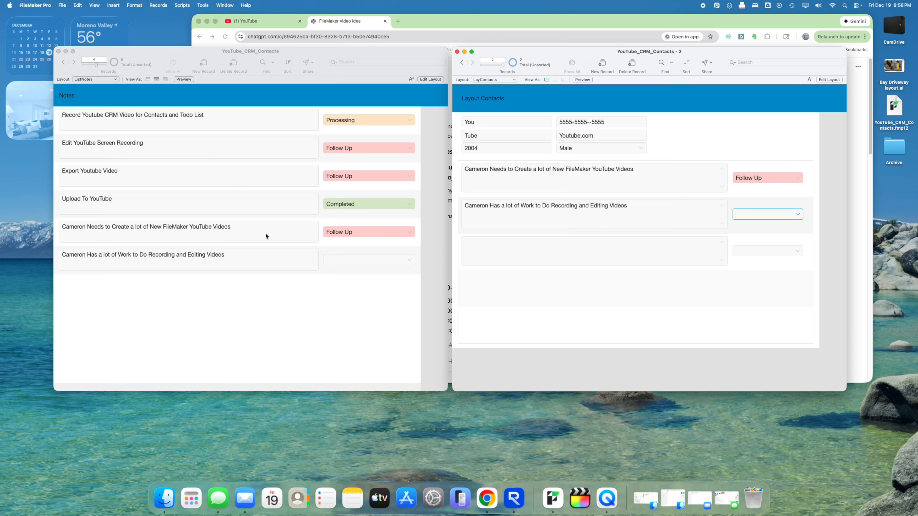
left_click(795, 217)
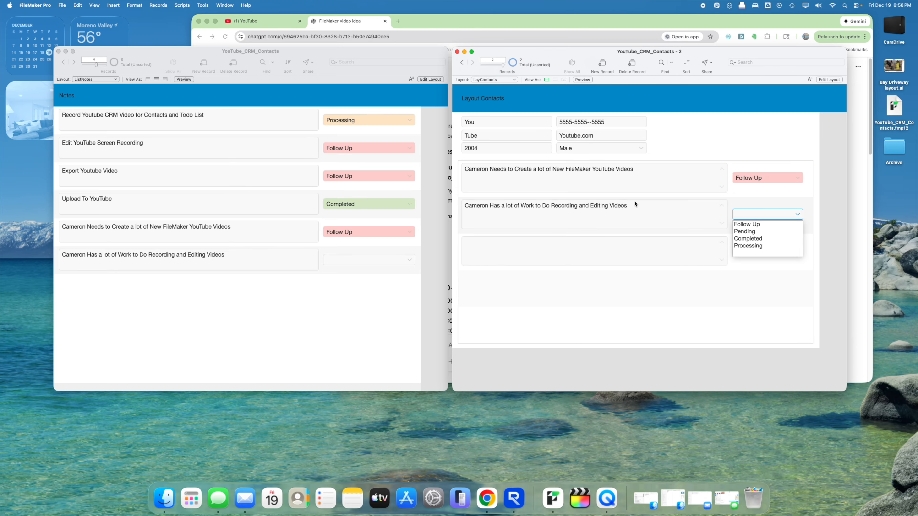
left_click(748, 232)
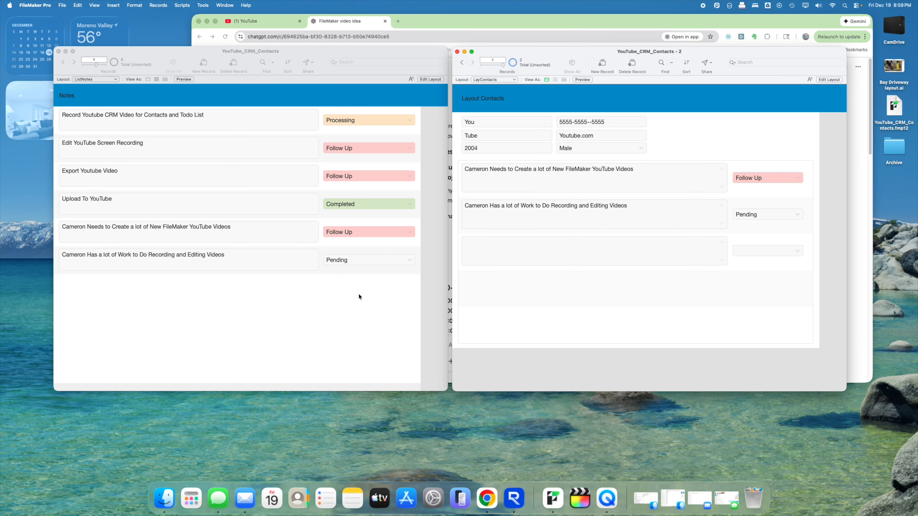
- Toggle the contacts window into Layout mode and back to Browse, then bring the notes list forward
left_click(829, 80)
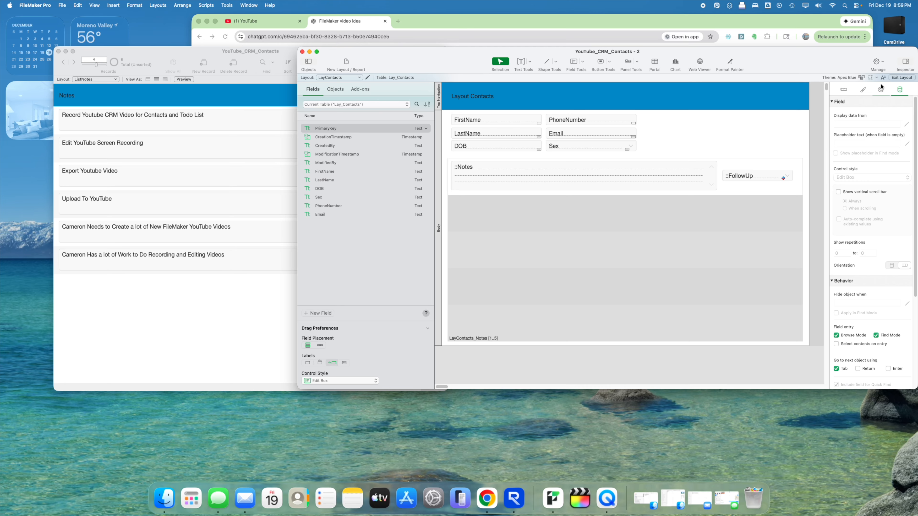
left_click(891, 78)
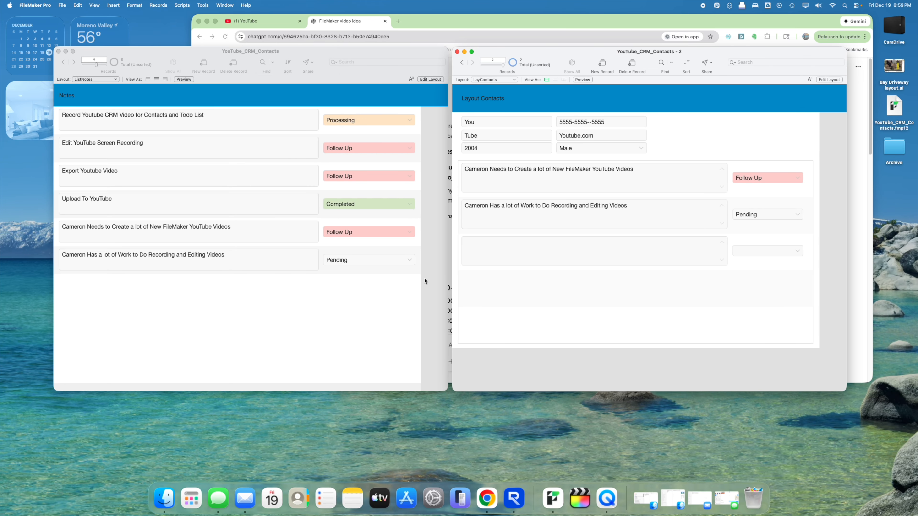
left_click(419, 284)
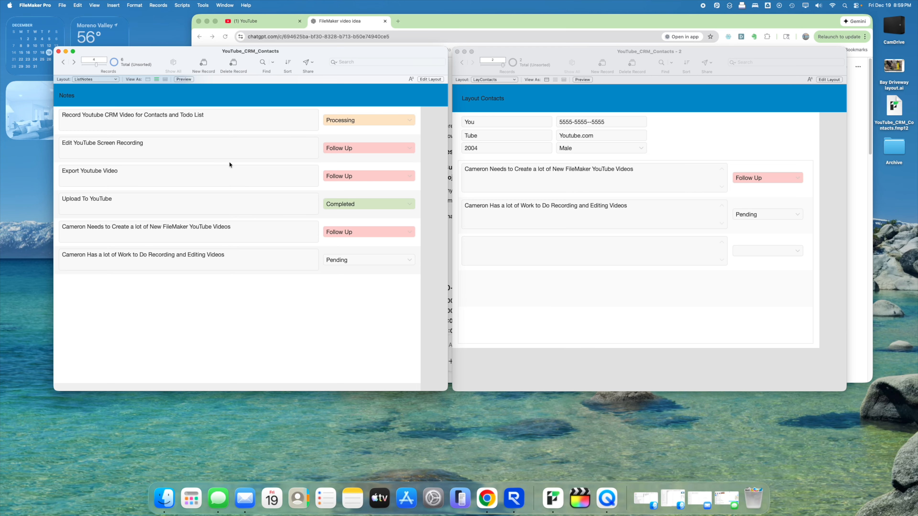
- Quick-find the notes list for the person's name, then for YouTube and Recording
left_click(376, 63)
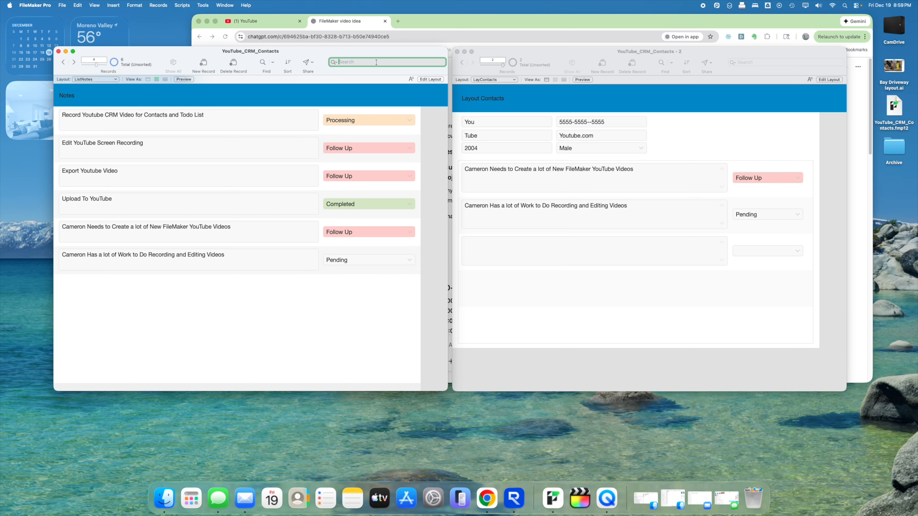
type("Cameron")
key("Return")
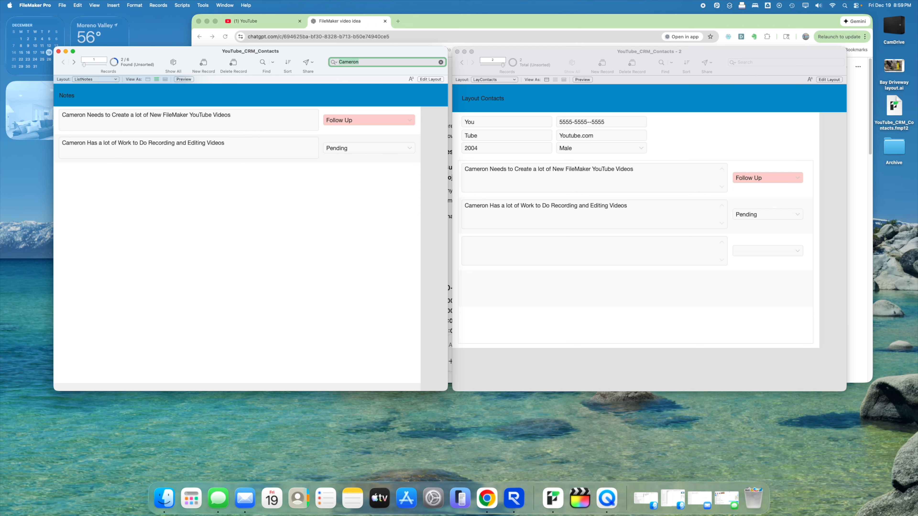
type("YOuouTube")
key("Return")
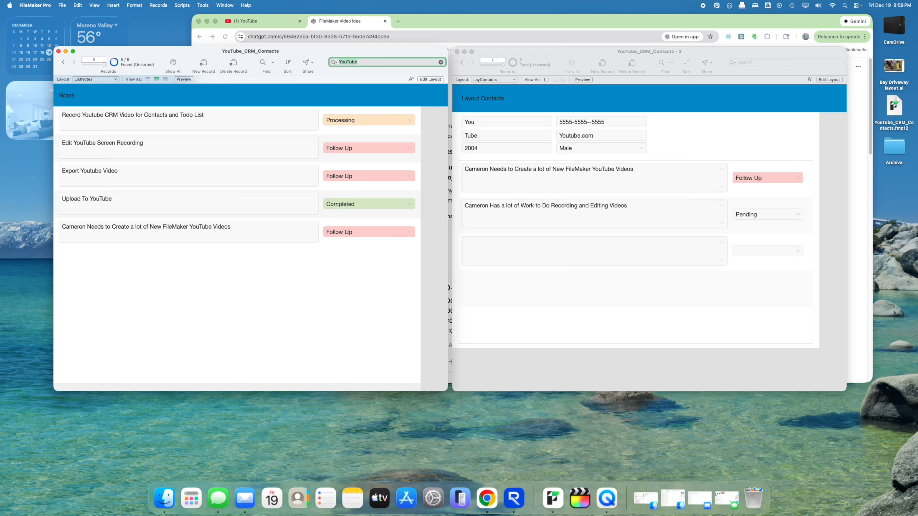
key("super+a")
type("Recording")
key("Return")
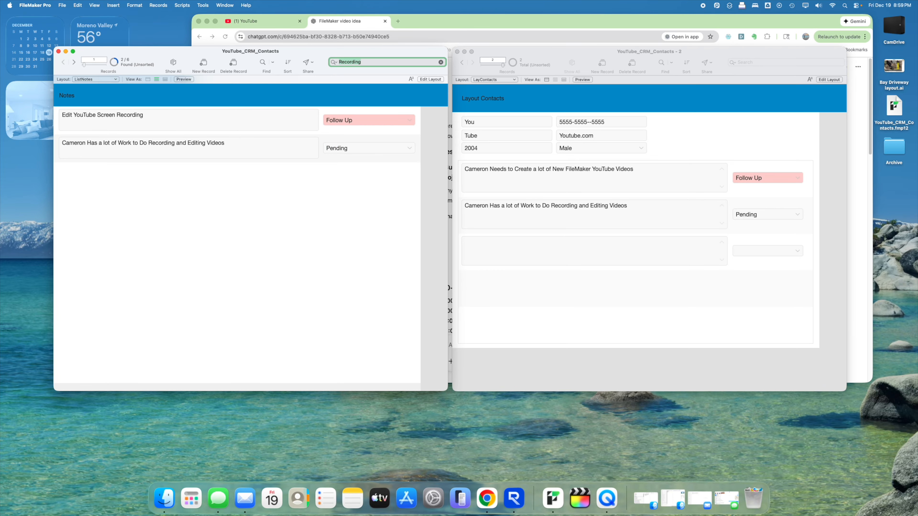
- Quick-find notes by status Follow Up, Completed and Pending, then show all records
key("BackSpace")
type("Follow Up")
key("Return")
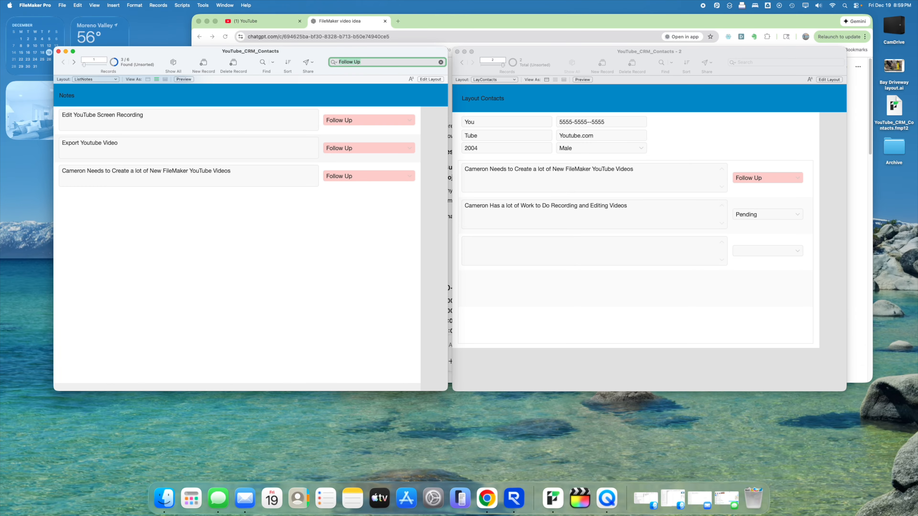
key("super+space")
key("Escape")
type("Completed")
key("Return")
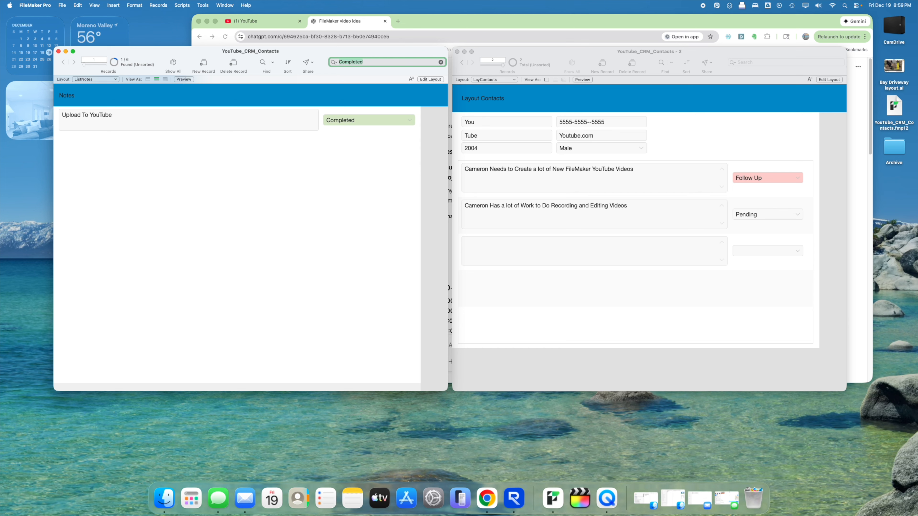
type("Pending")
key("Return")
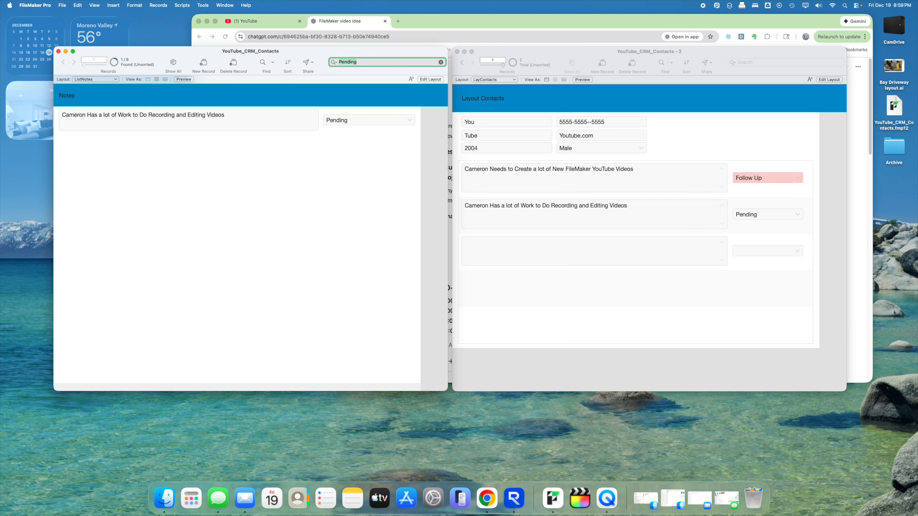
key("BackSpace")
left_click(381, 89)
left_click(172, 65)
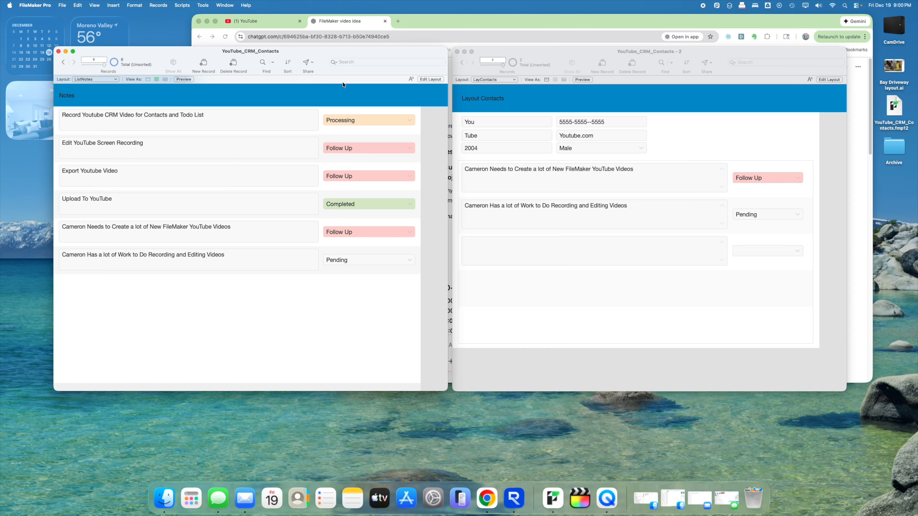
- Quick-find for Processing, Contacts and the person's name, then show all six notes again
left_click(347, 62)
type("Procs")
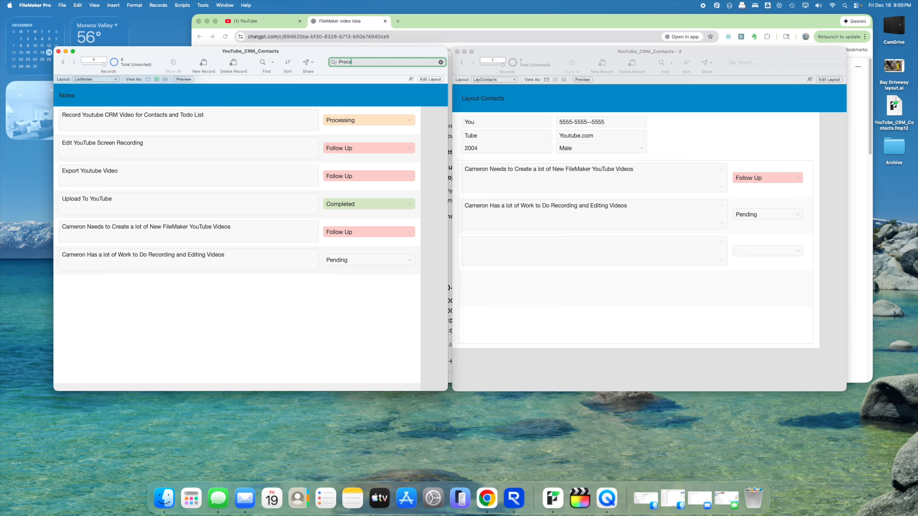
type("sing")
key("BackSpace")
key("BackSpace")
key("BackSpace")
key("BackSpace")
type("essing")
key("Return")
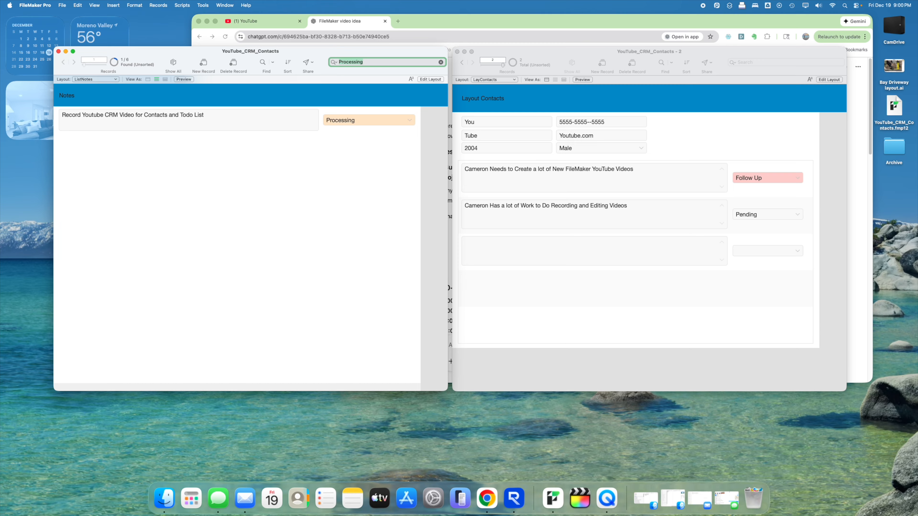
key("super+a")
key("BackSpace")
type("Contacts")
key("Return")
key("BackSpace")
type("Cameron")
key("Return")
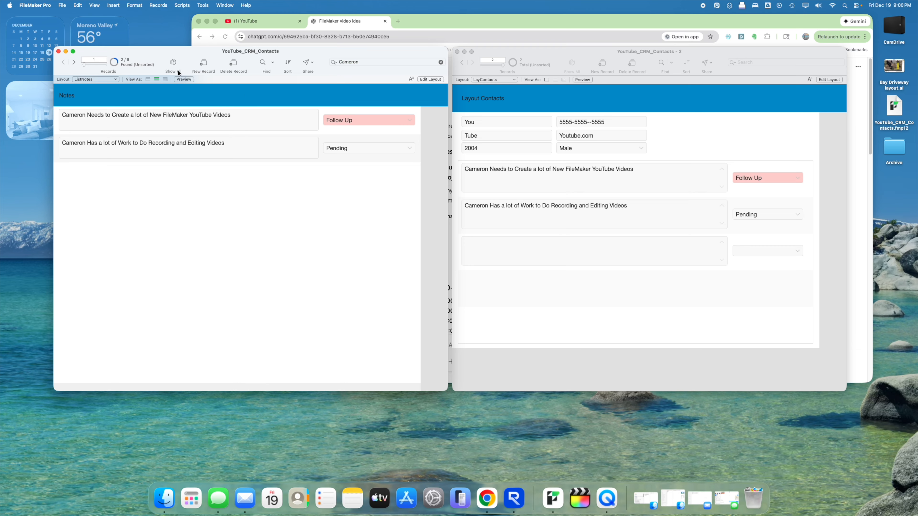
left_click(174, 65)
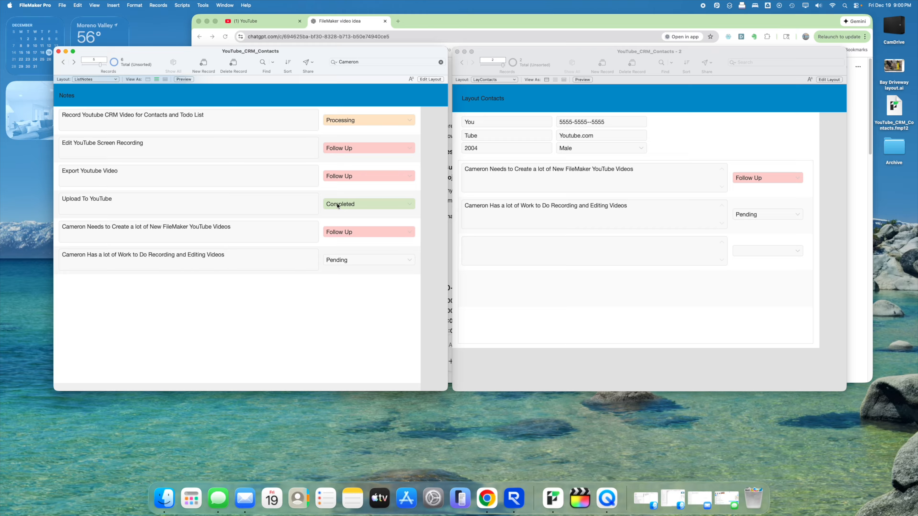
- Switch the notes list to Layout mode, move the contacts window aside, and select the Notes field
left_click(433, 79)
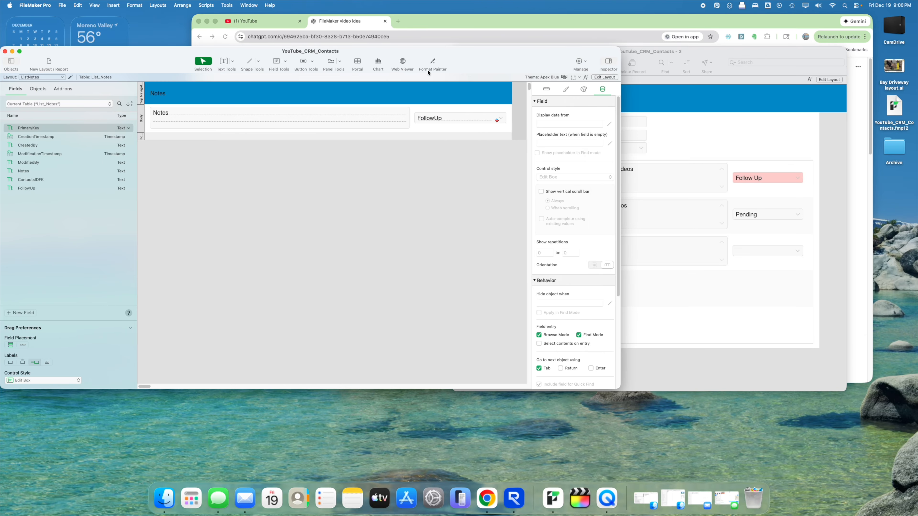
left_click(38, 180)
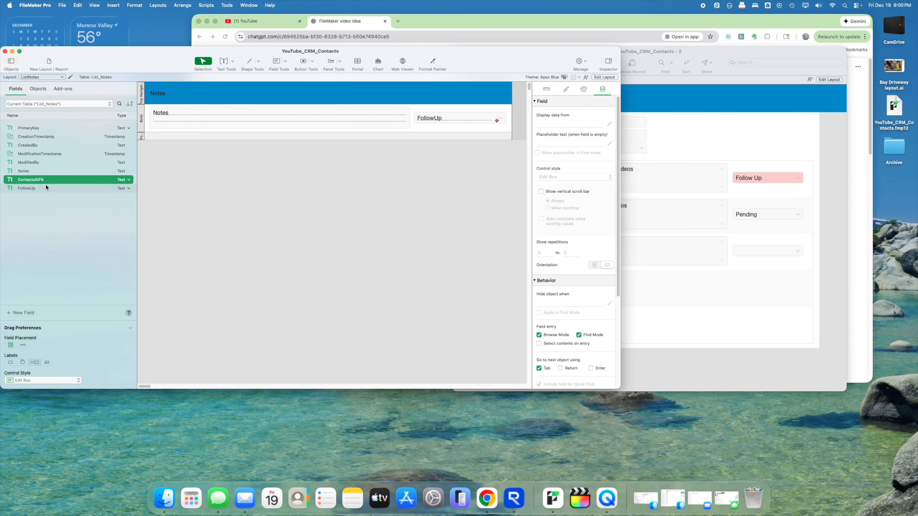
left_click(663, 138)
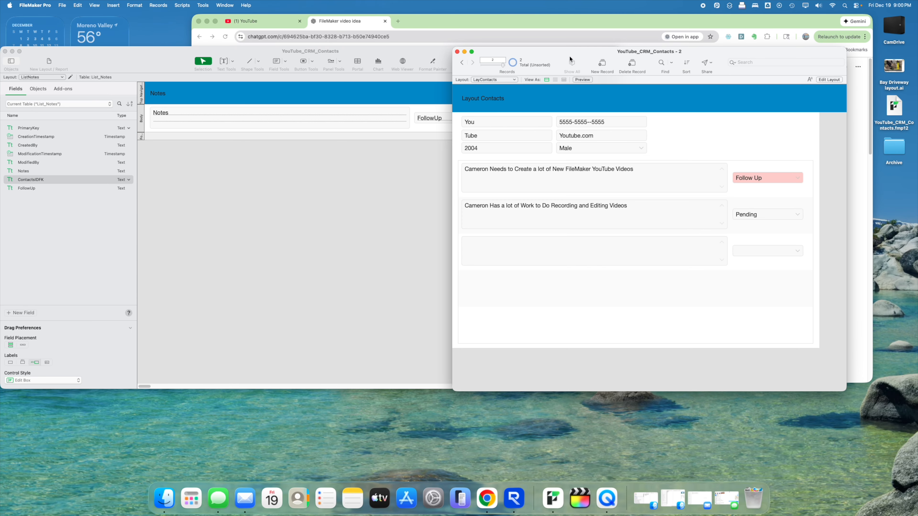
left_click_drag(569, 56, 640, 53)
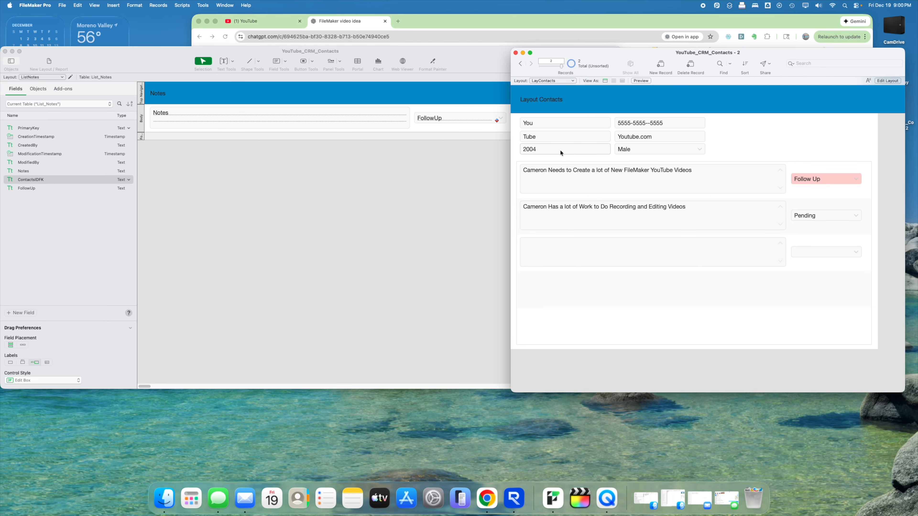
left_click(442, 170)
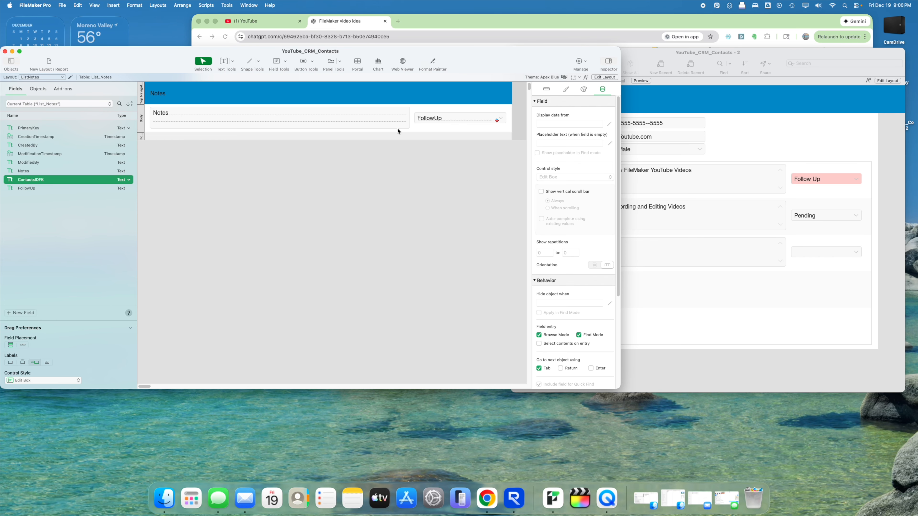
left_click(768, 153)
left_click(469, 212)
left_click(315, 115)
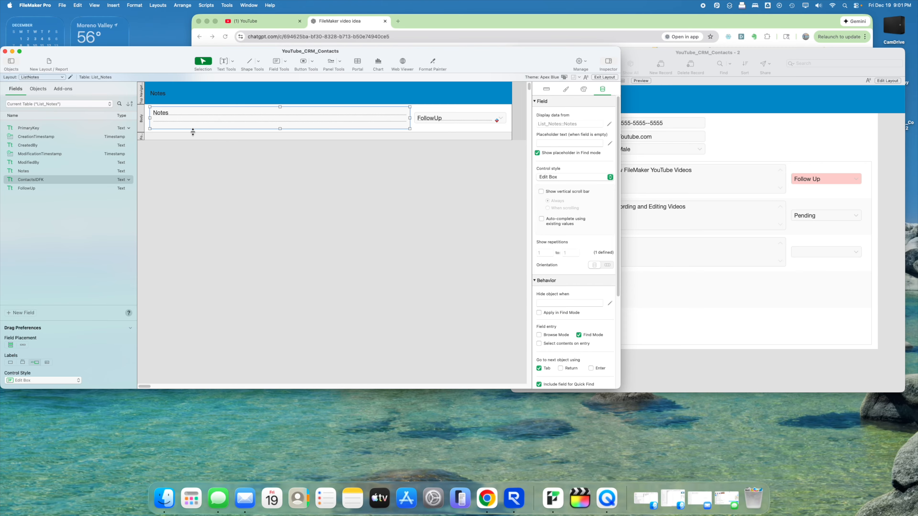
- Open Button Setup for the Notes field and try the Perform Script action, then cancel it
right_click(221, 112)
mouse_move(299, 151)
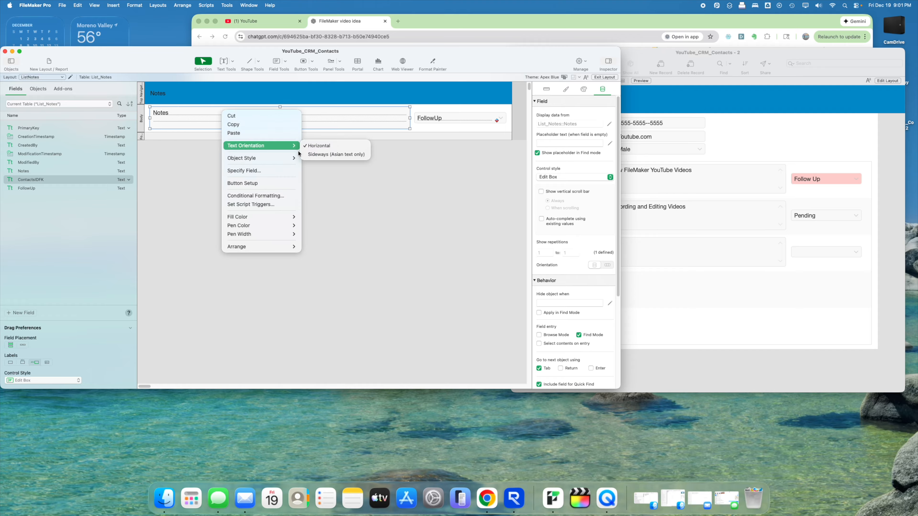
left_click(255, 185)
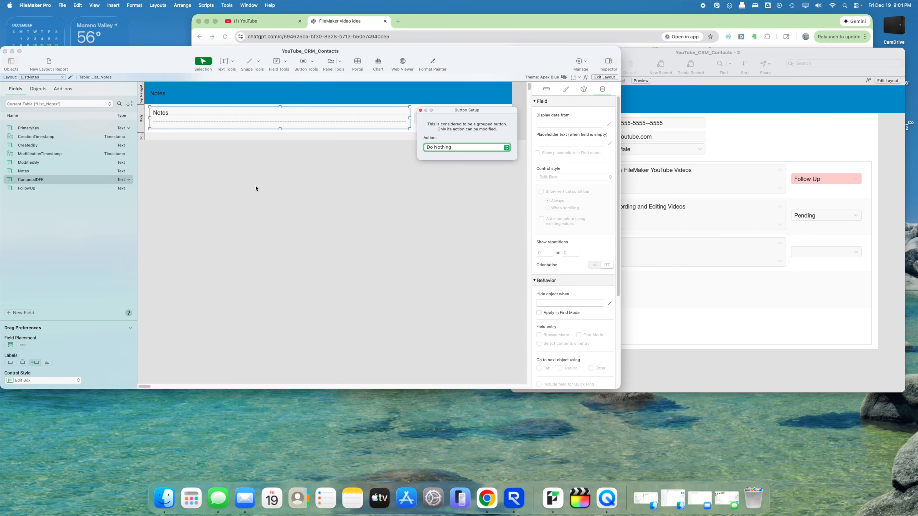
left_click(433, 148)
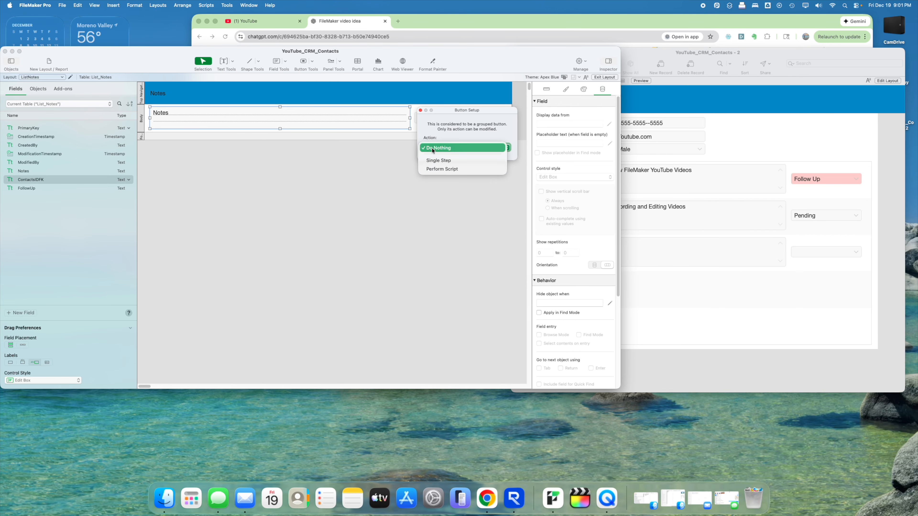
left_click(441, 169)
left_click_drag(539, 155, 400, 107)
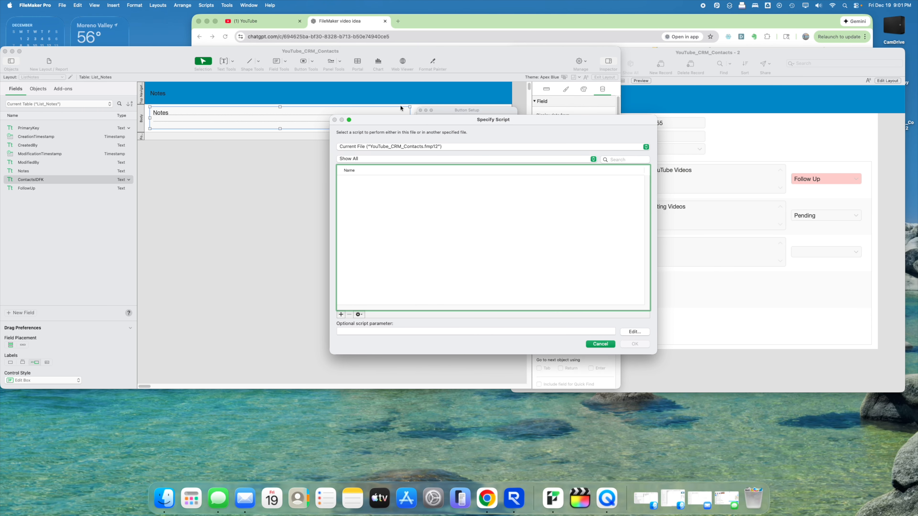
left_click(603, 344)
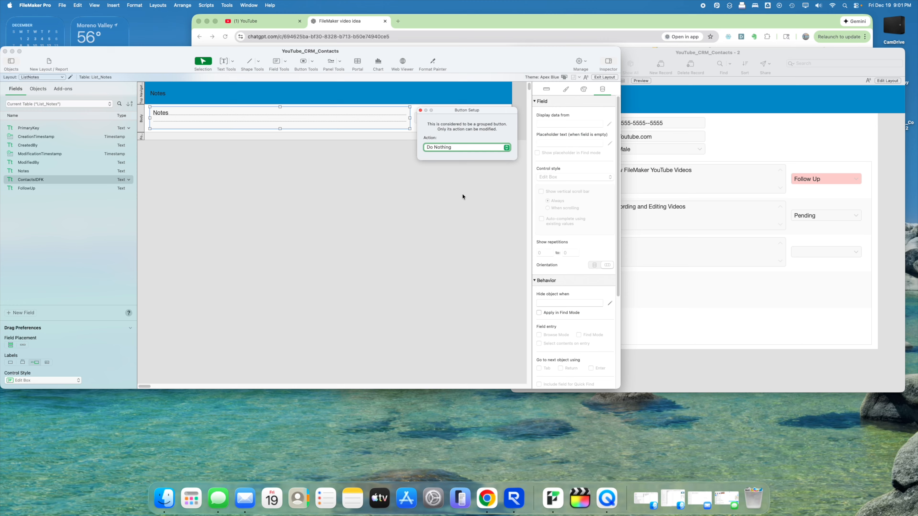
- Make the button run the single step Go to Related Record and open its options
left_click(452, 151)
left_click(447, 160)
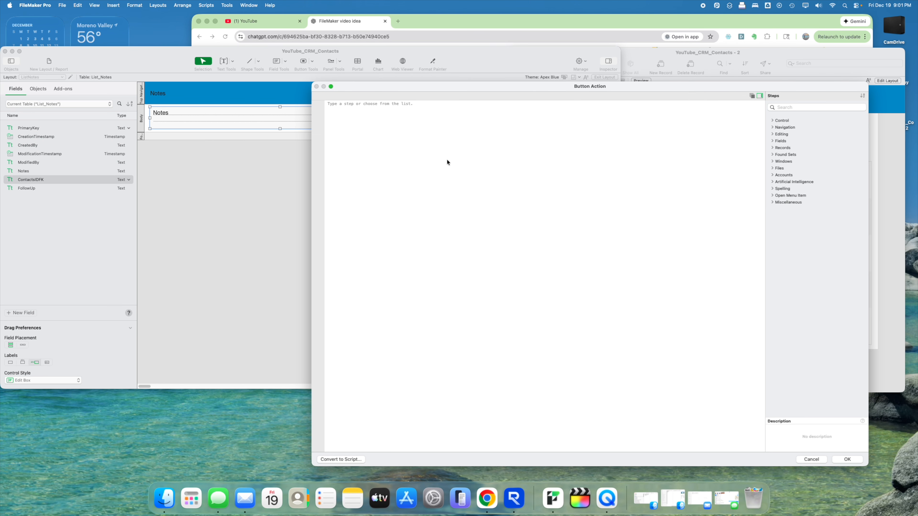
type("go tro")
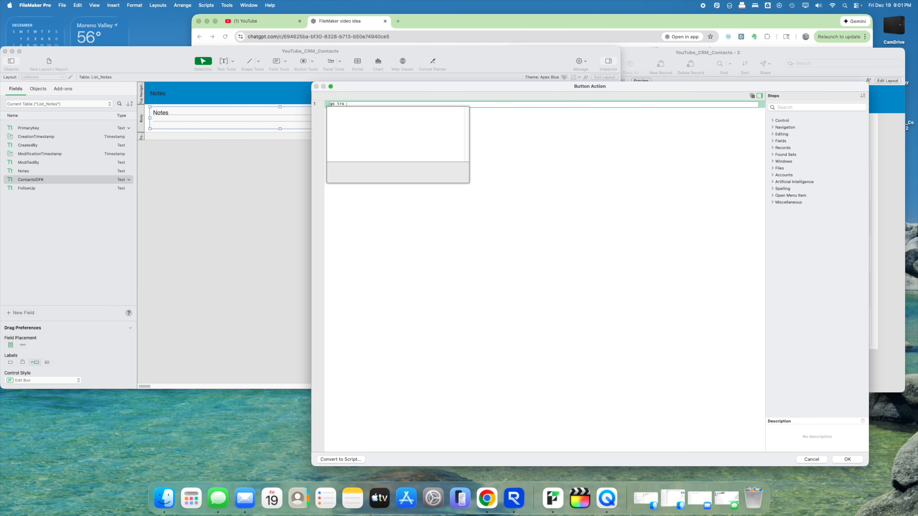
key("BackSpace")
key("BackSpace")
type("o rel")
key("Return")
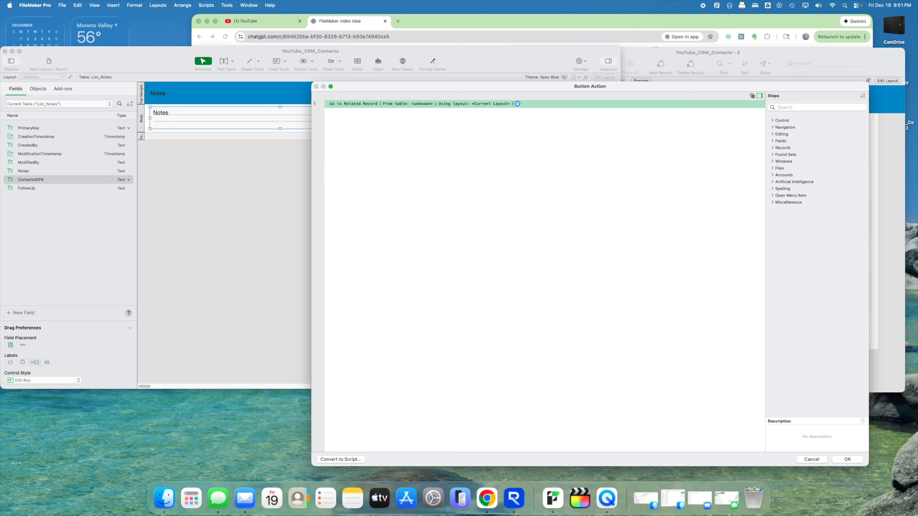
key("Return")
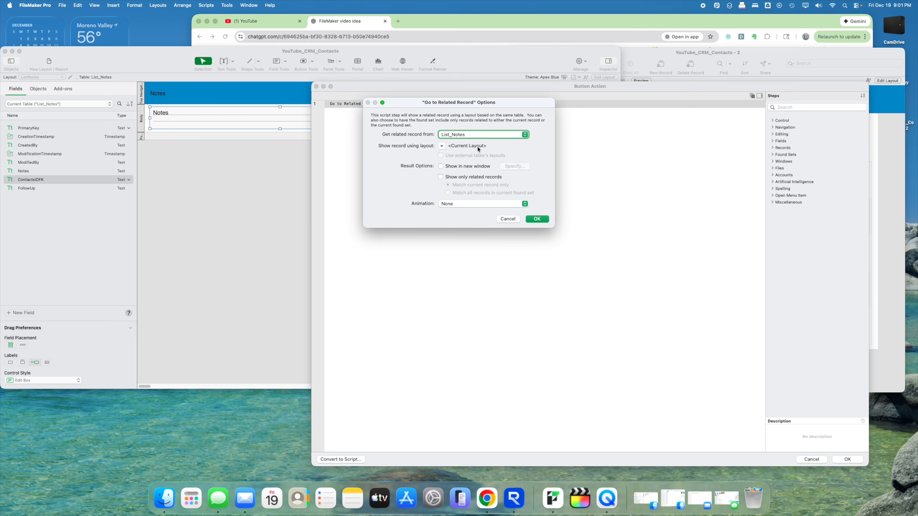
- Try List_Notes and LayContacts_Notes as related tables with a specified layout, cancelling each
left_click(467, 136)
left_click(465, 136)
left_click(444, 145)
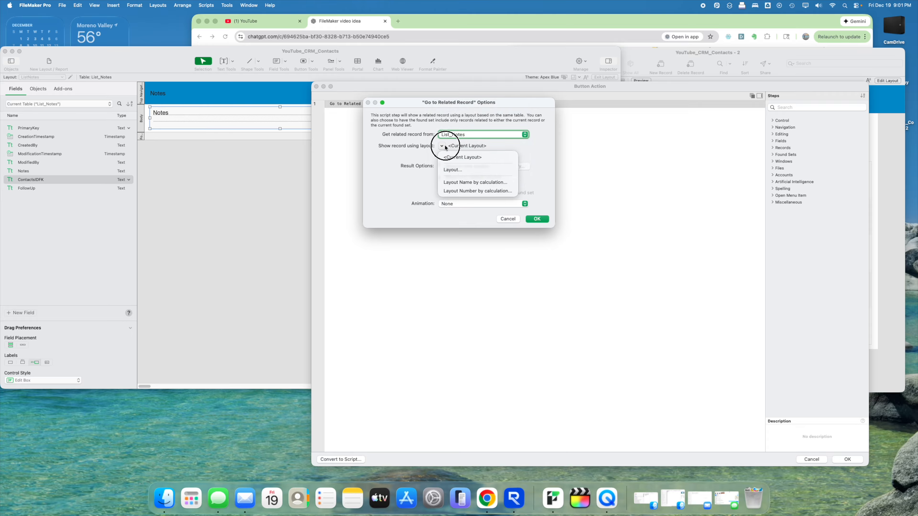
left_click(449, 169)
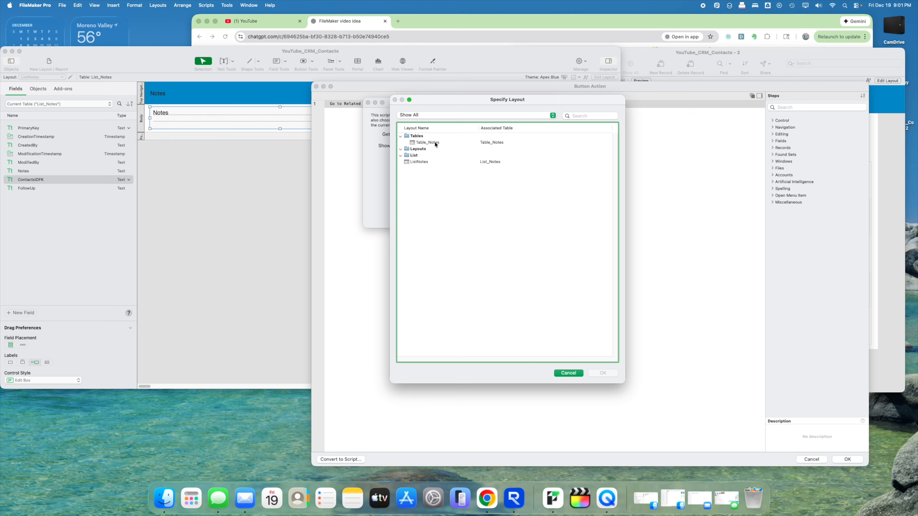
left_click(435, 142)
left_click(566, 372)
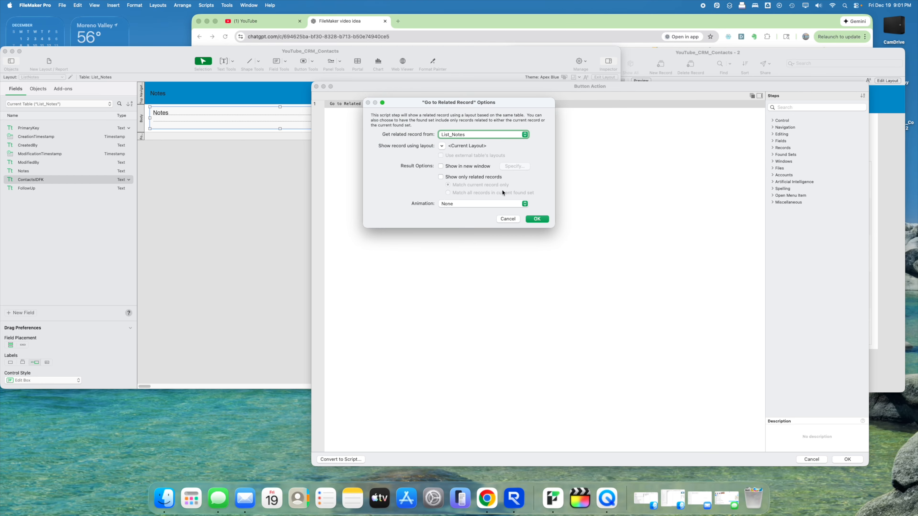
left_click(467, 136)
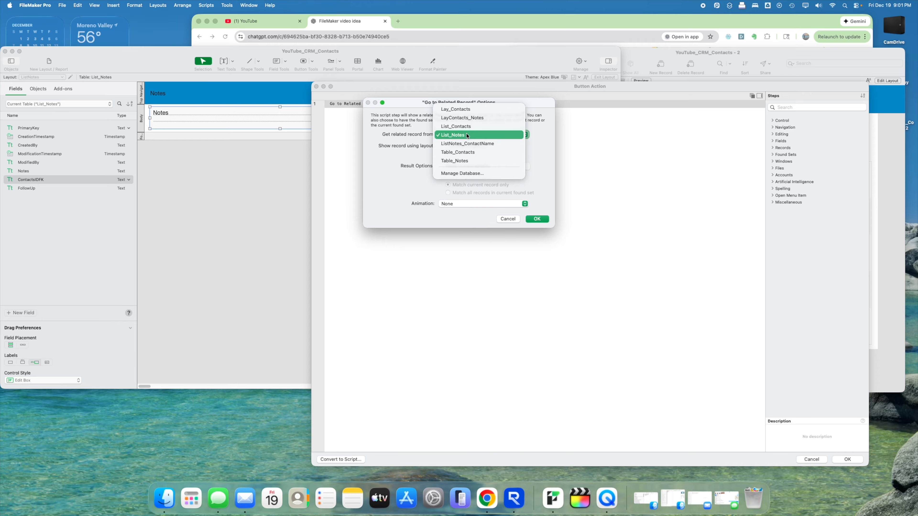
left_click(471, 119)
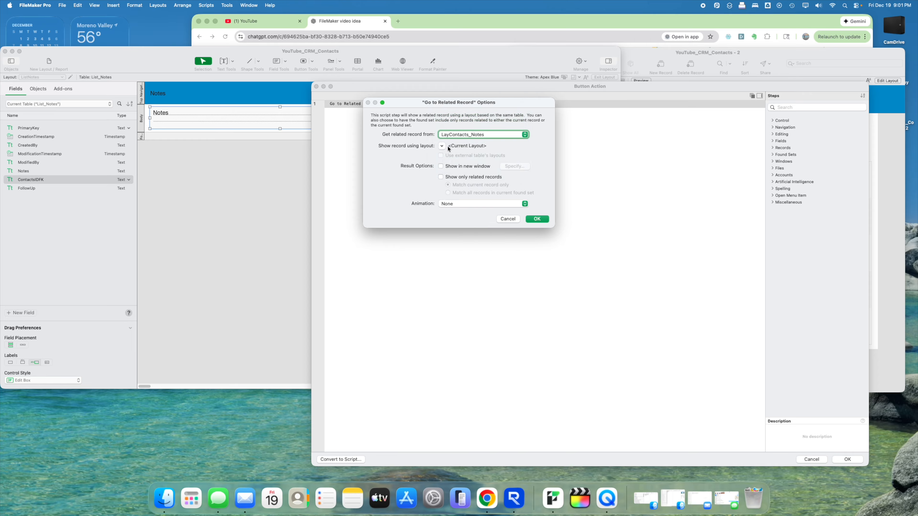
left_click(442, 147)
left_click(448, 170)
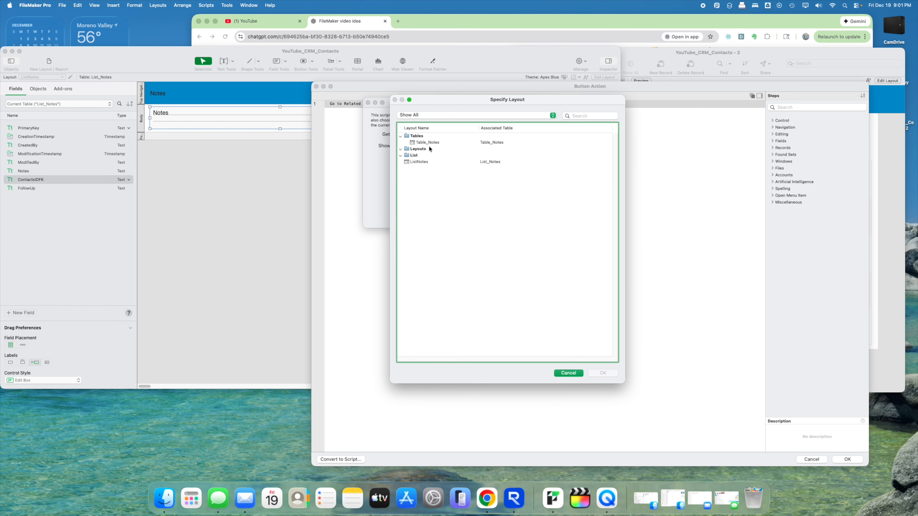
left_click(403, 149)
left_click(561, 374)
- Set Go to Related Record to Lay_Contacts shown on the LayContacts layout and confirm
left_click(457, 135)
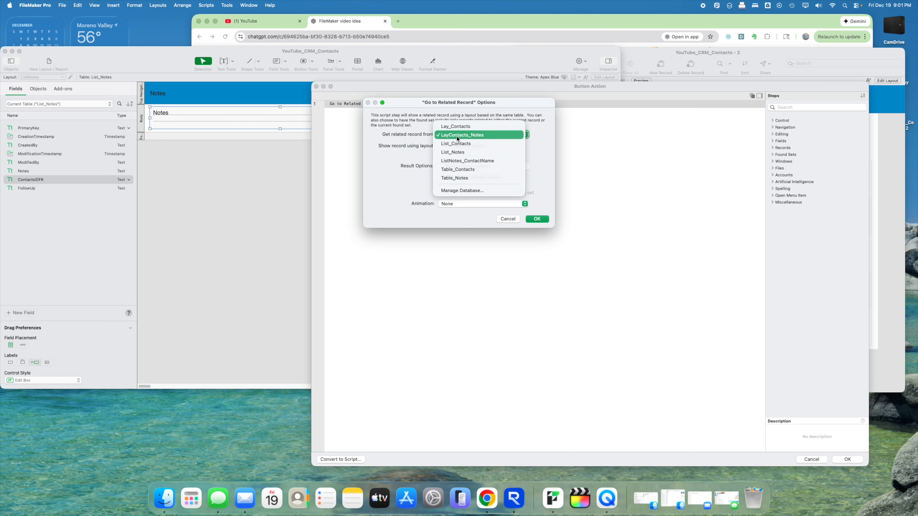
left_click(458, 126)
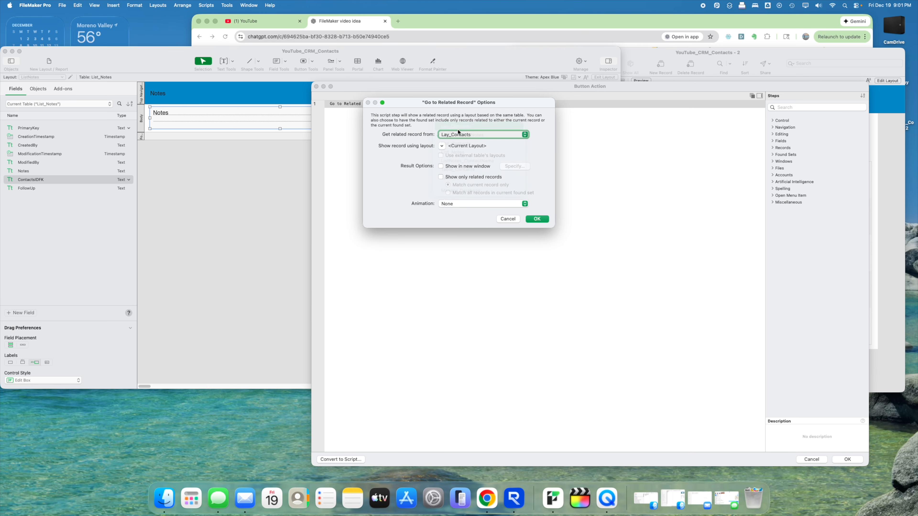
left_click(442, 146)
left_click(448, 169)
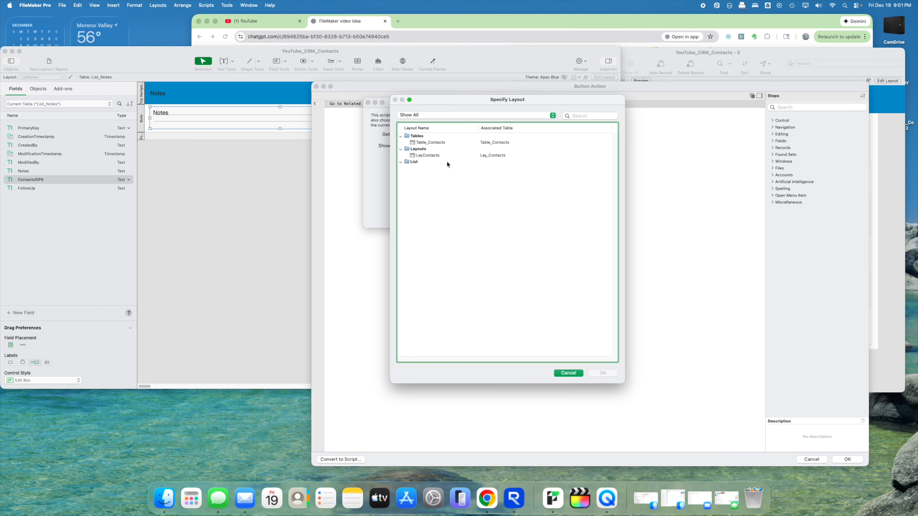
left_click(434, 156)
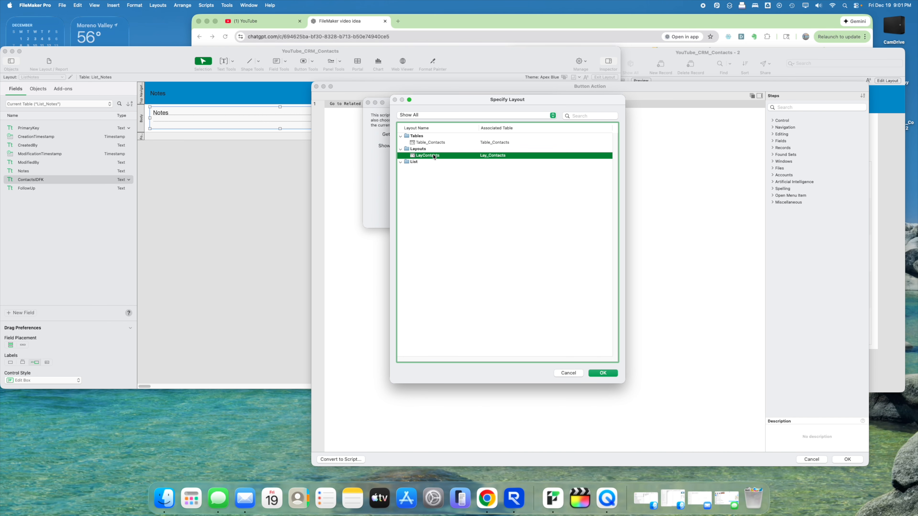
left_click(602, 373)
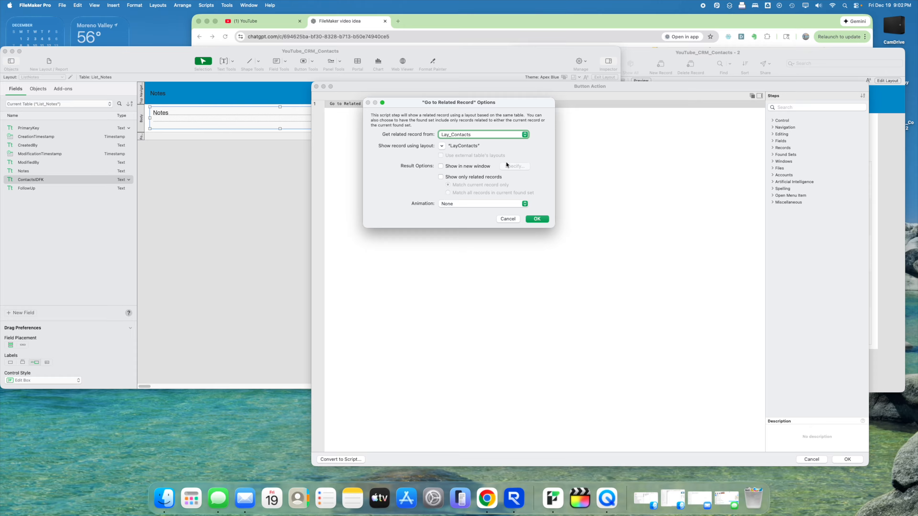
left_click(537, 218)
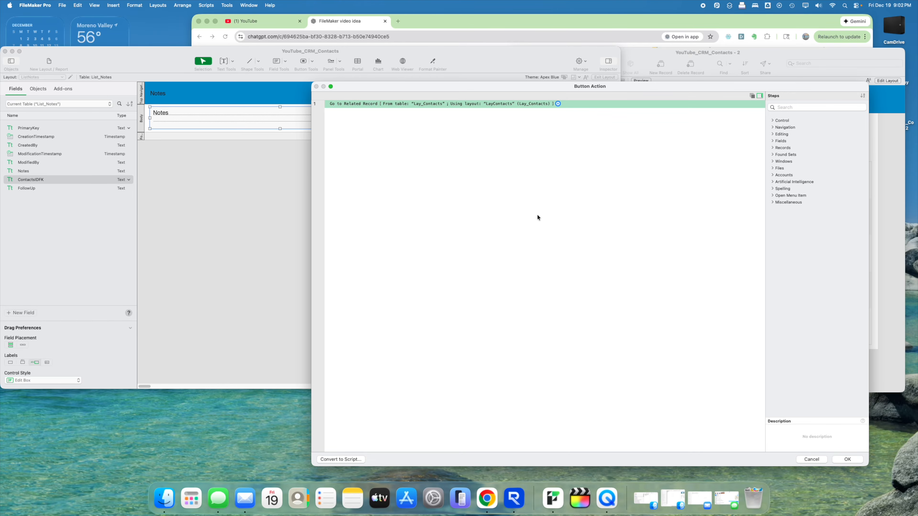
left_click(842, 459)
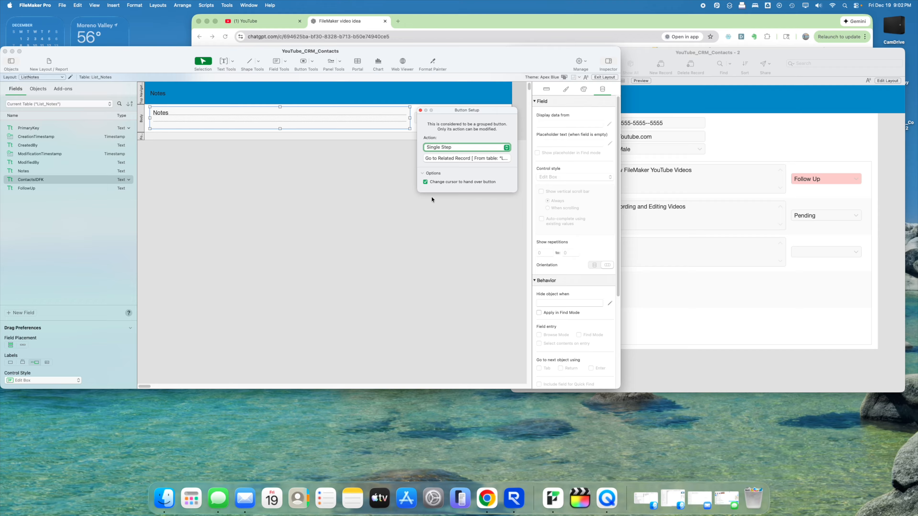
- Test the Notes button in Browse mode, dismiss the not-a-related-table error, and reopen Layout mode
left_click(420, 110)
left_click(605, 77)
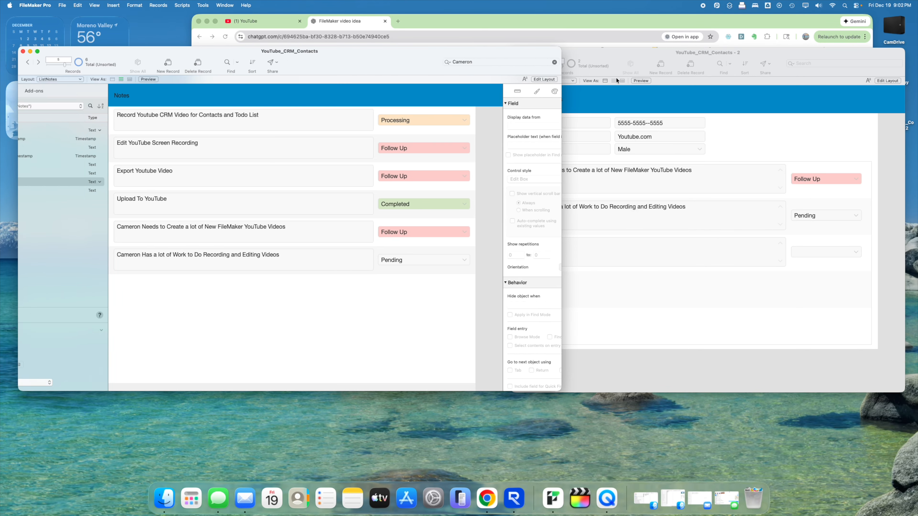
left_click(410, 120)
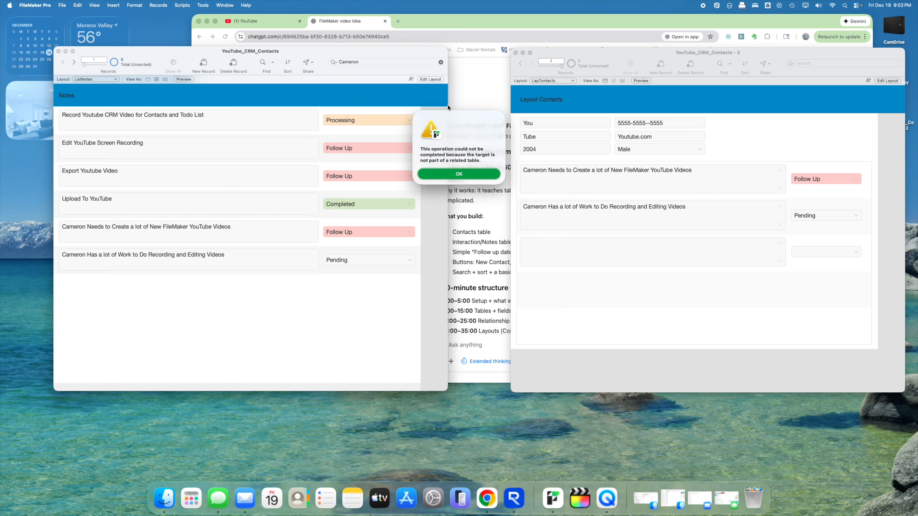
left_click(492, 173)
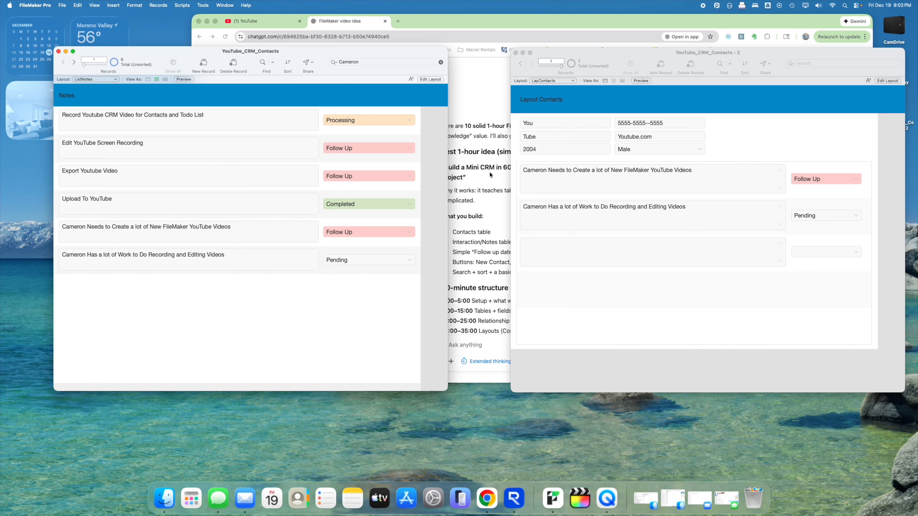
left_click(430, 79)
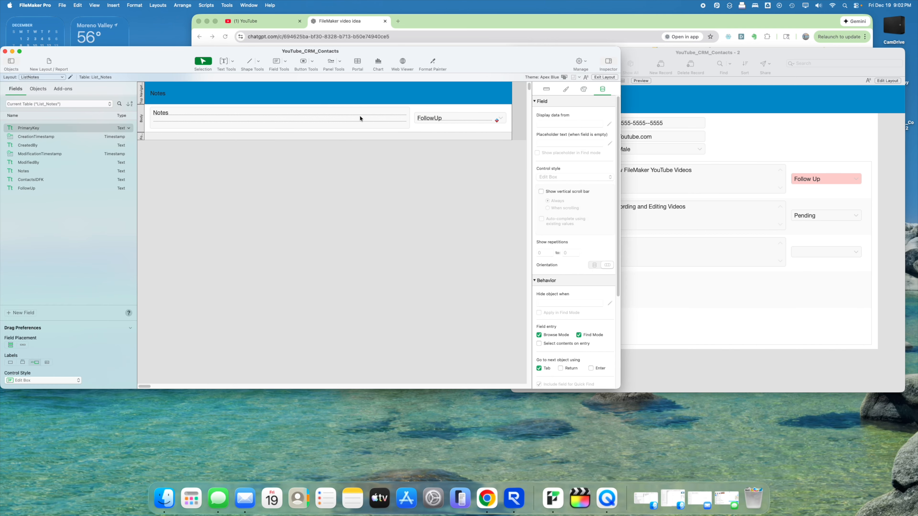
- Review the Notes button's script step and close its setup without changes
double_click(360, 116)
left_click(455, 159)
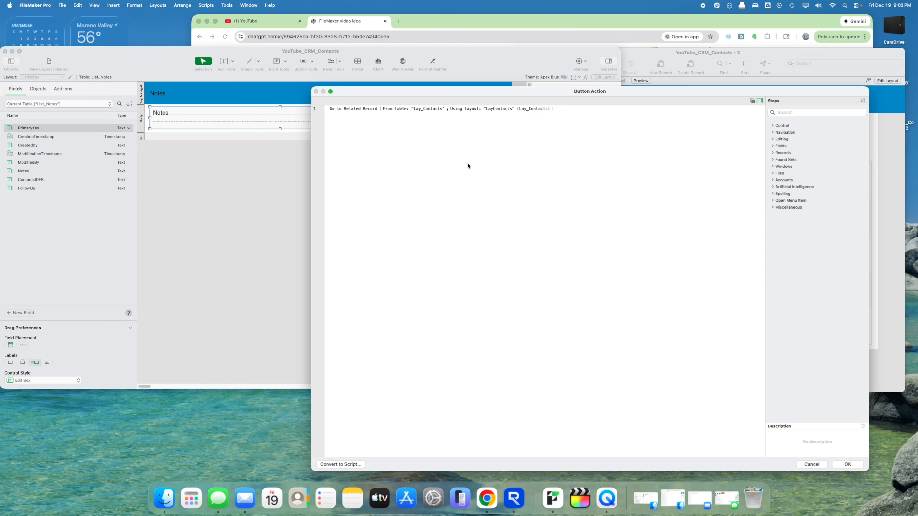
left_click(804, 463)
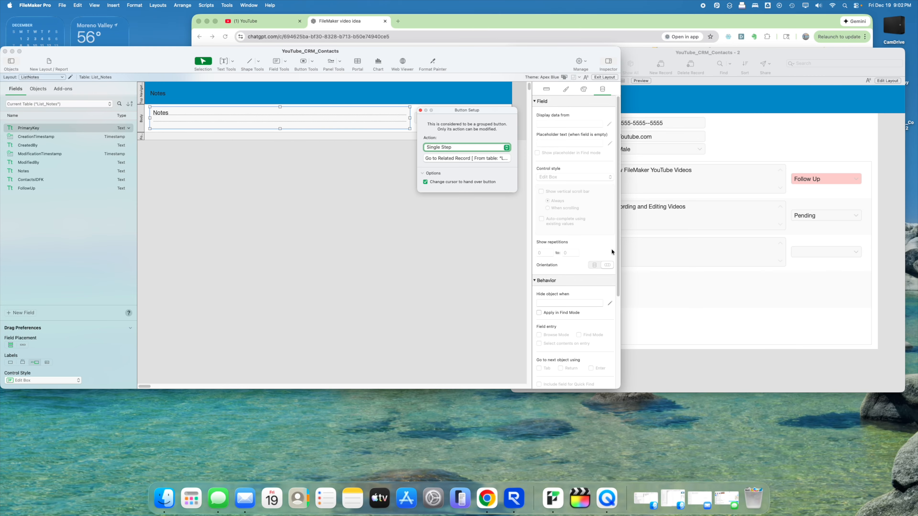
left_click(421, 110)
left_click(444, 202)
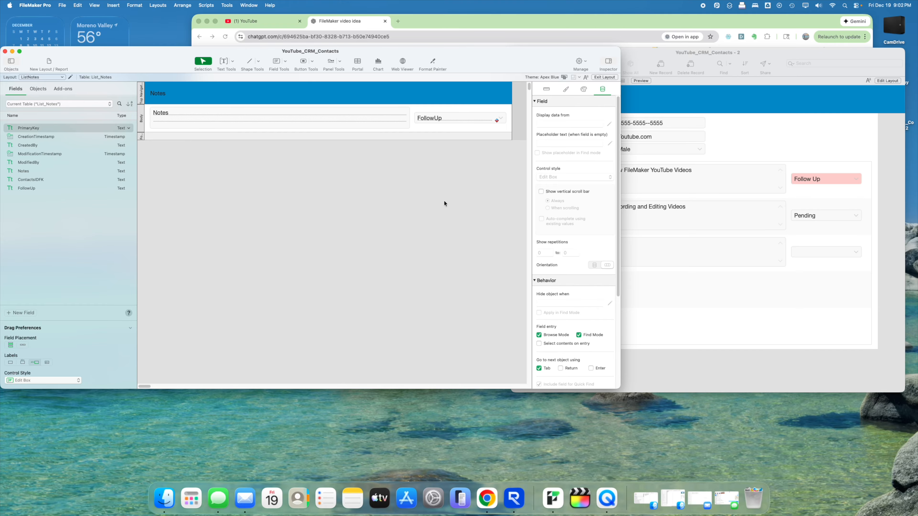
- Link List_Notes::ContactsIDFK to ListNotes_ContactName::PrimaryKey in the relationships graph
key("super+shift+d")
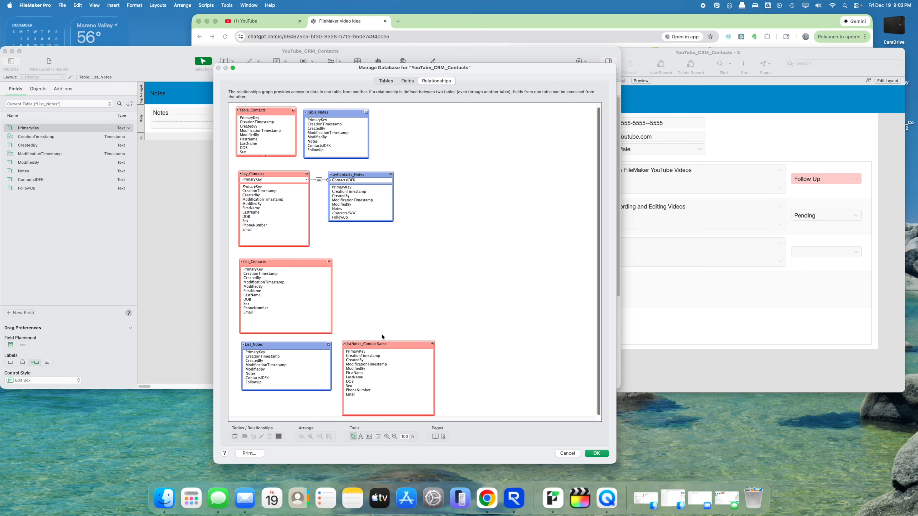
left_click(375, 344)
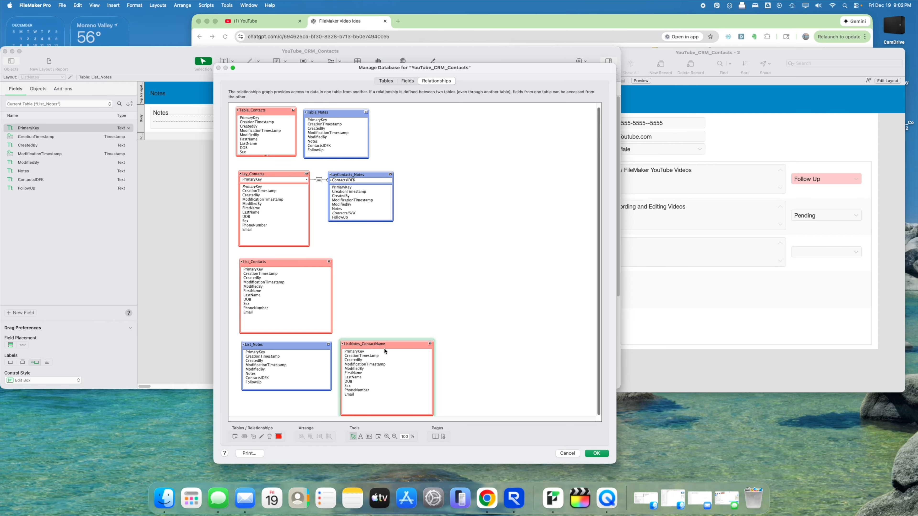
left_click_drag(269, 379, 347, 351)
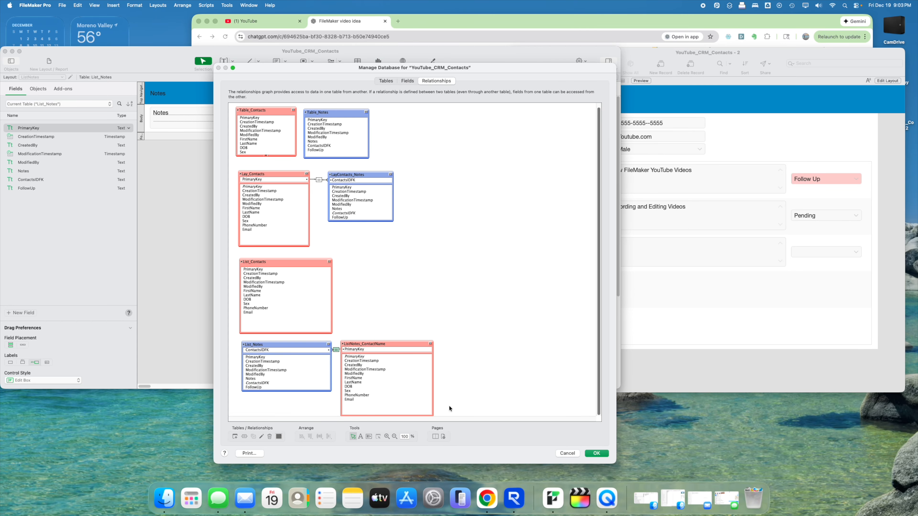
left_click(597, 453)
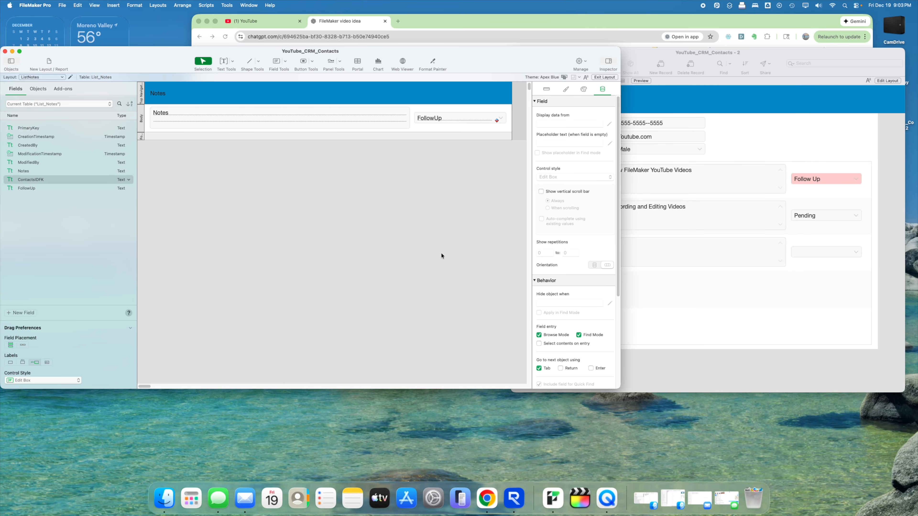
- Open the Notes button's Go to Related Record options and try List_Notes with a specified layout
double_click(389, 128)
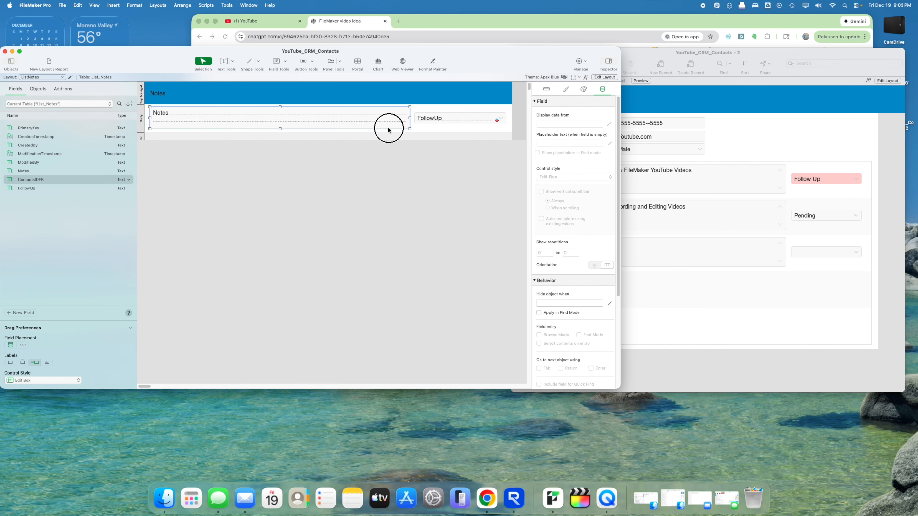
left_click(477, 160)
double_click(441, 113)
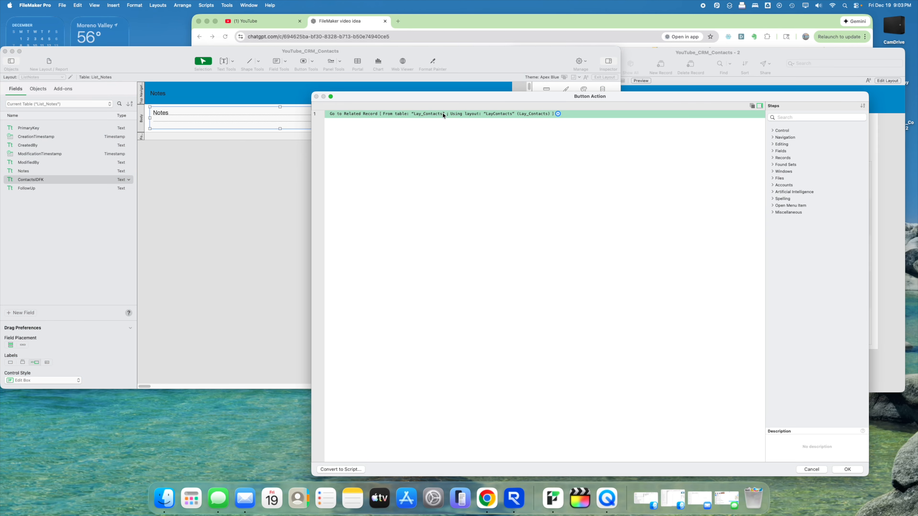
left_click(464, 134)
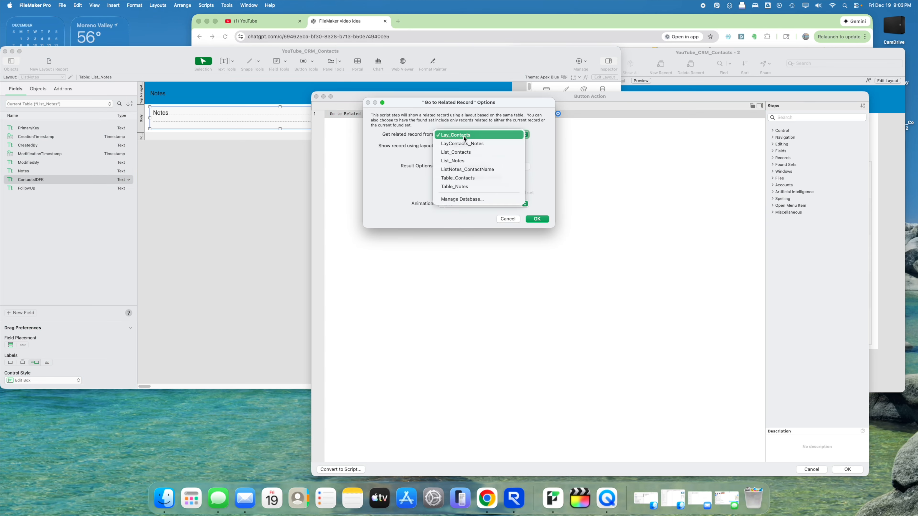
left_click(465, 161)
left_click(448, 146)
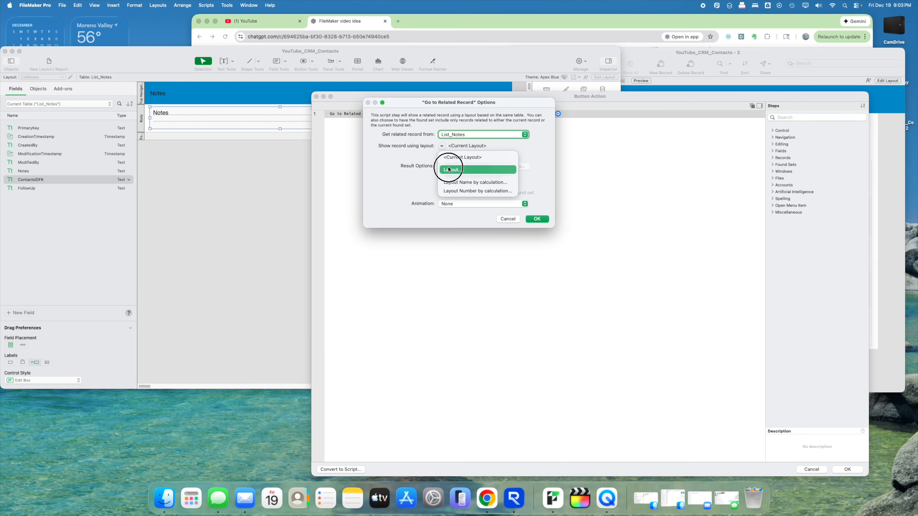
left_click(448, 168)
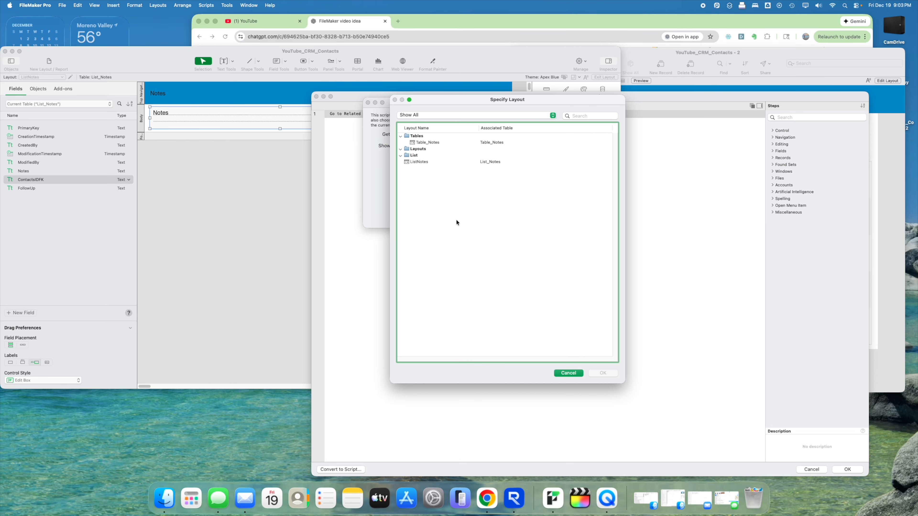
left_click(569, 373)
- Set the related table to ListNotes_ContactName, shown on layout LayContacts, and confirm
left_click(459, 137)
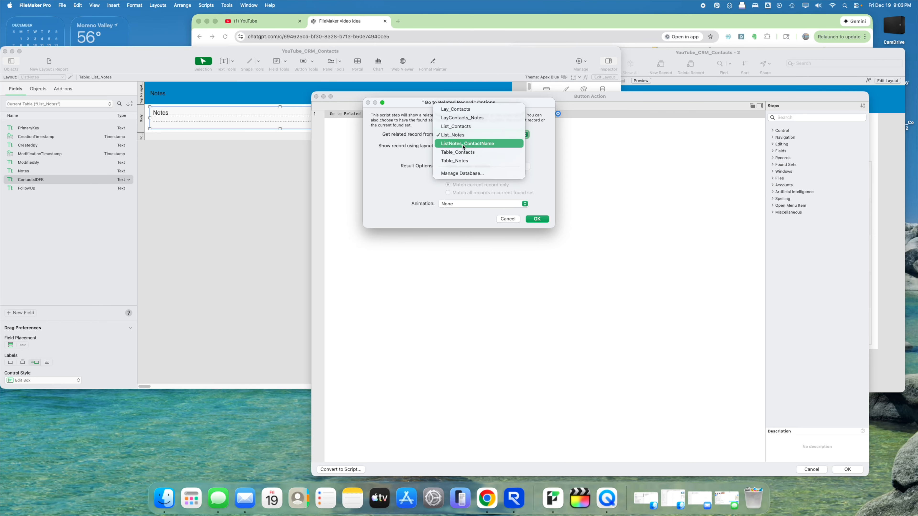
left_click(463, 144)
left_click(442, 146)
left_click(451, 171)
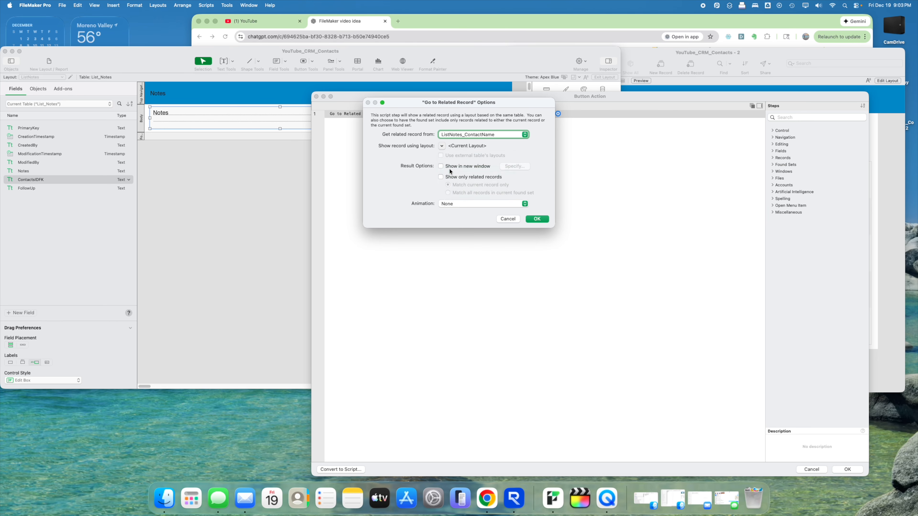
left_click(607, 374)
left_click(537, 220)
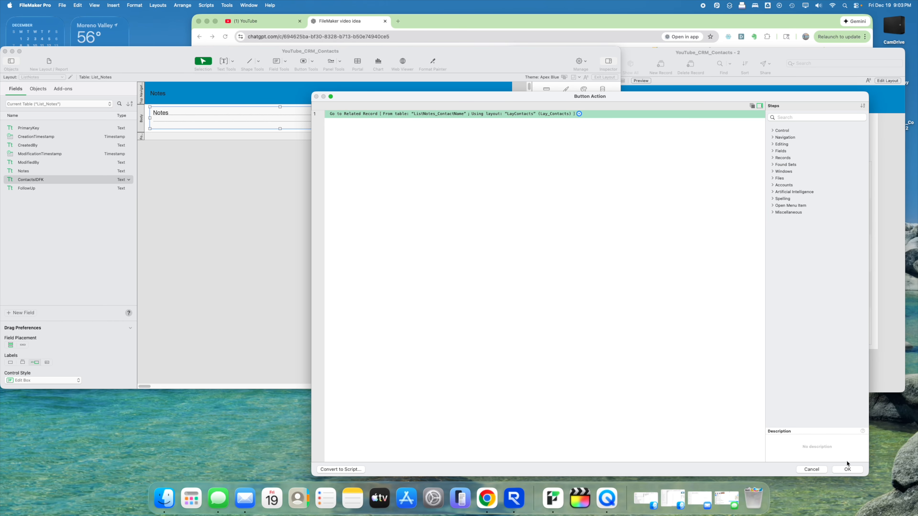
left_click(848, 469)
- Leave layout editing and click a note to jump to its contact on LayContacts
left_click(421, 110)
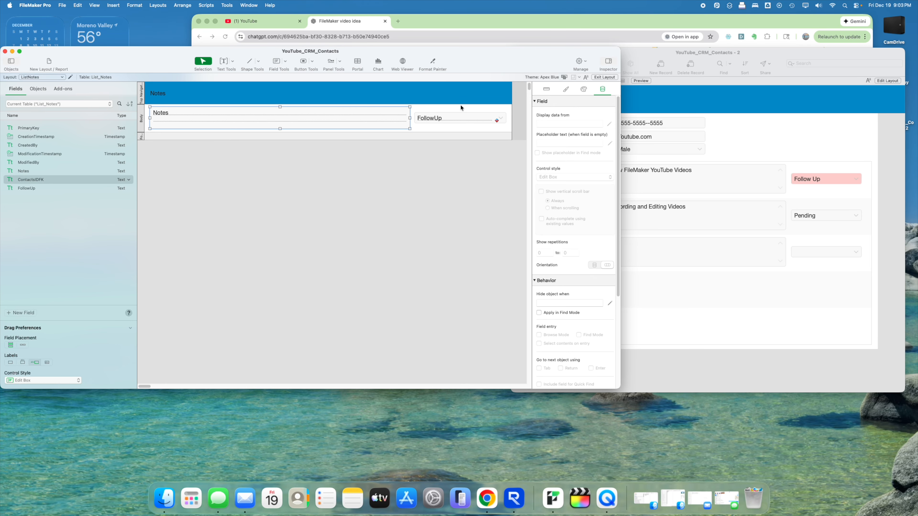
left_click(606, 77)
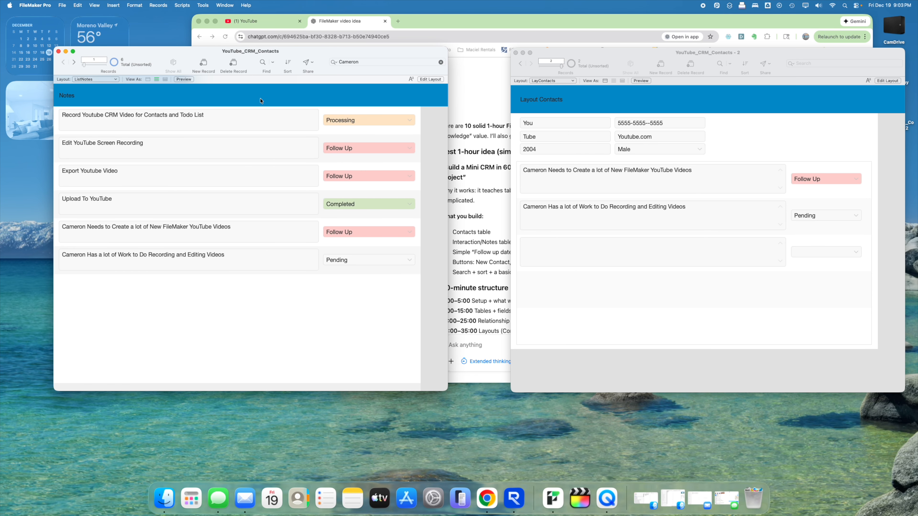
left_click(262, 116)
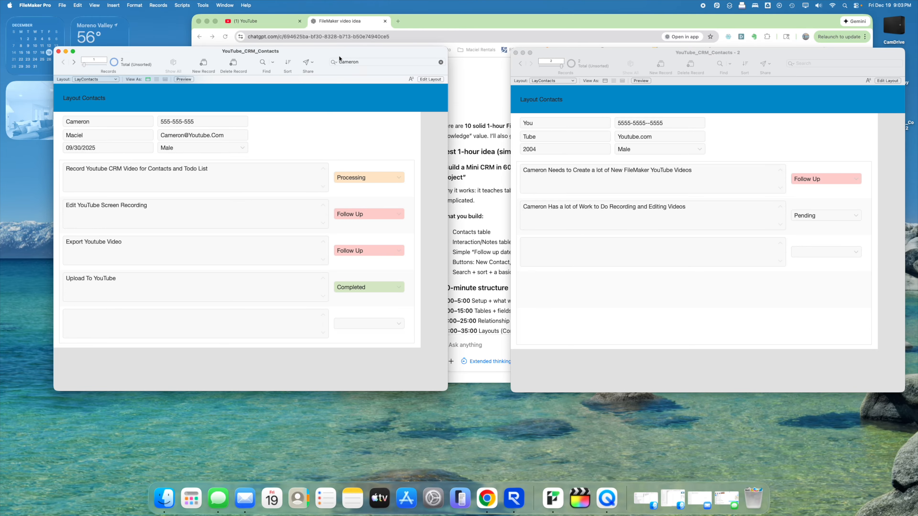
- Move the window, switch back to the ListNotes layout, and bring up Manage Layouts
left_click_drag(339, 57, 384, 57)
left_click(160, 81)
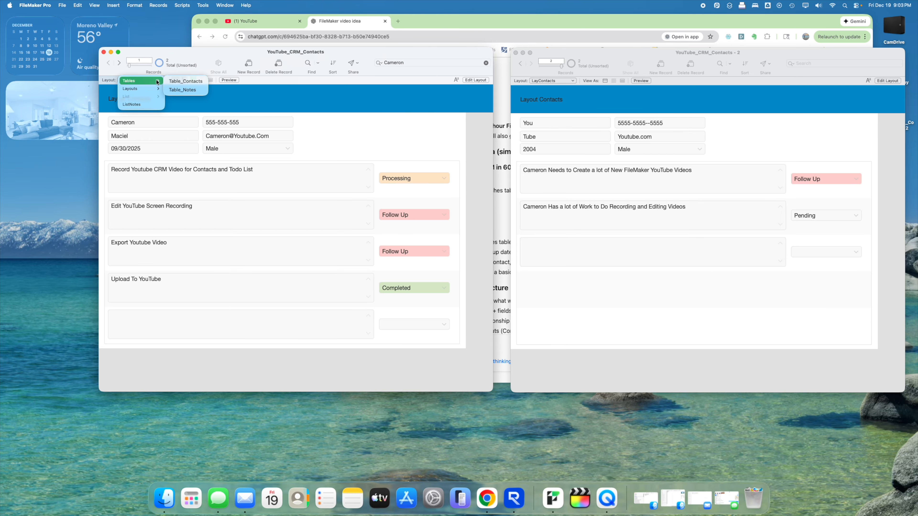
mouse_move(152, 81)
left_click(147, 104)
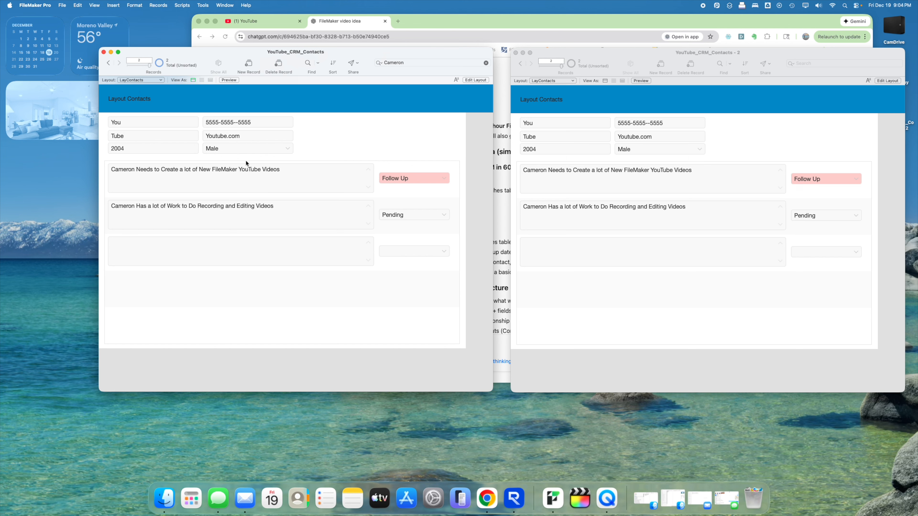
key("super+shift+l")
- Duplicate the ListNotes layout and base the copy on List_Contacts
left_click(406, 191)
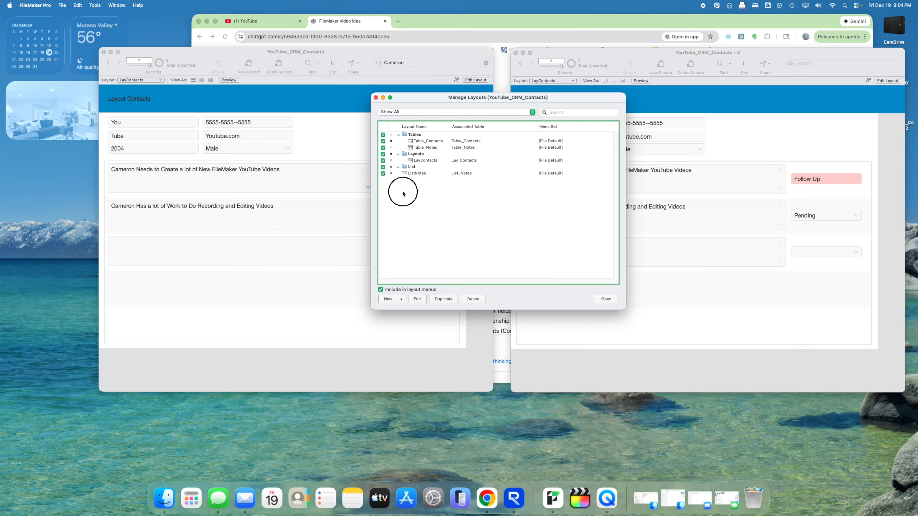
left_click(416, 174)
left_click(442, 299)
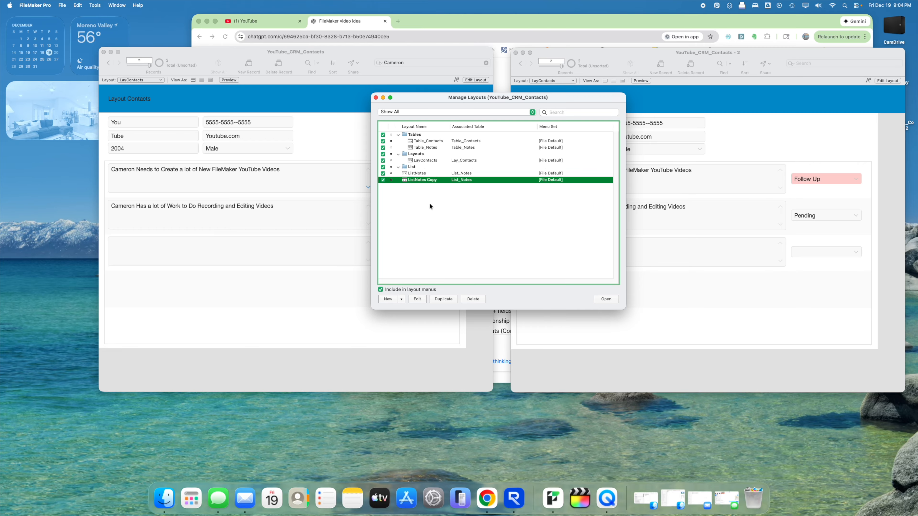
double_click(432, 181)
left_click(417, 174)
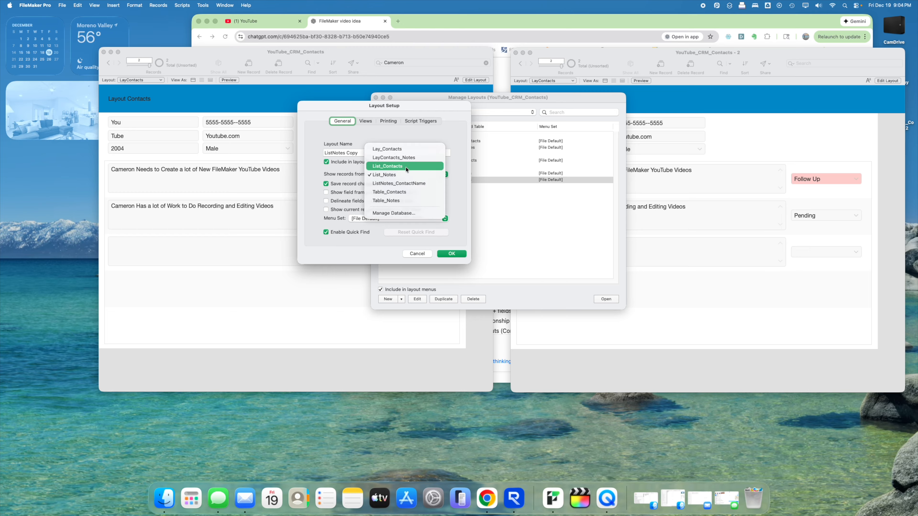
left_click(397, 167)
left_click(451, 253)
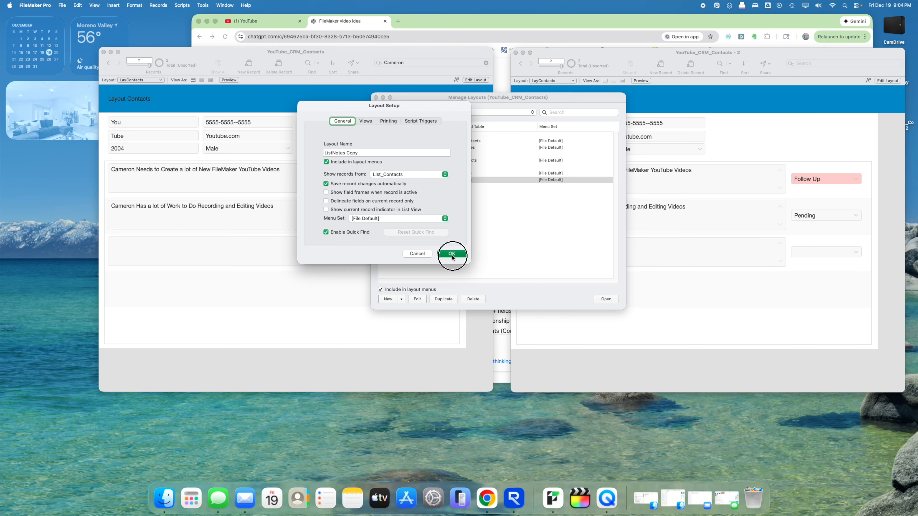
- Rename the copied layout to ListContacts and close Manage Layouts
double_click(429, 181)
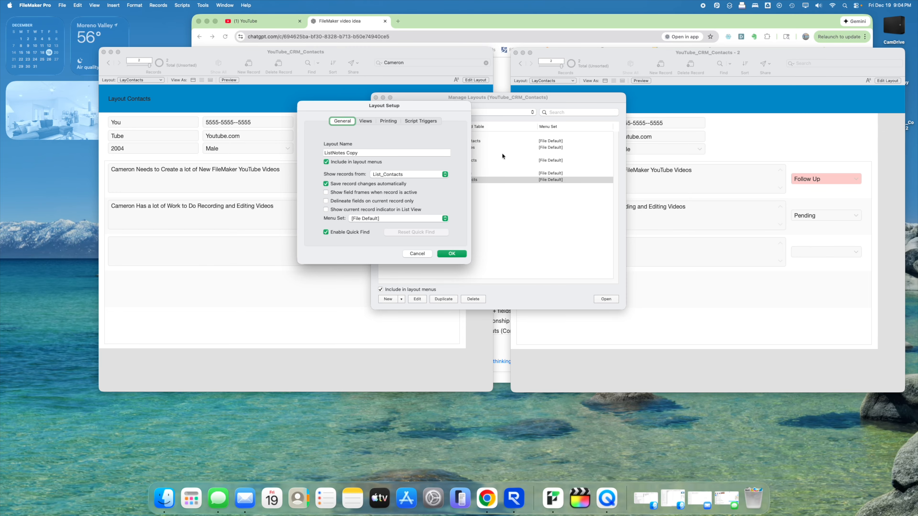
triple_click(389, 152)
type("List")
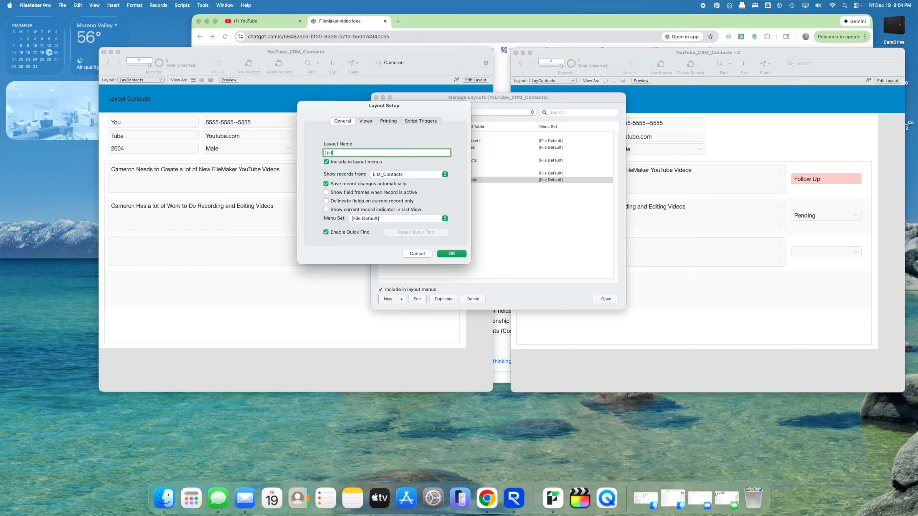
type("Contacts")
key("Return")
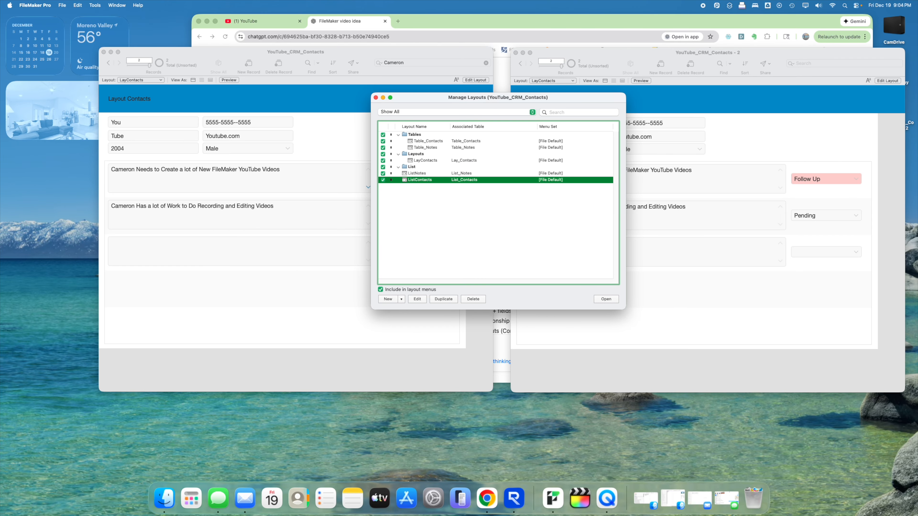
left_click(375, 98)
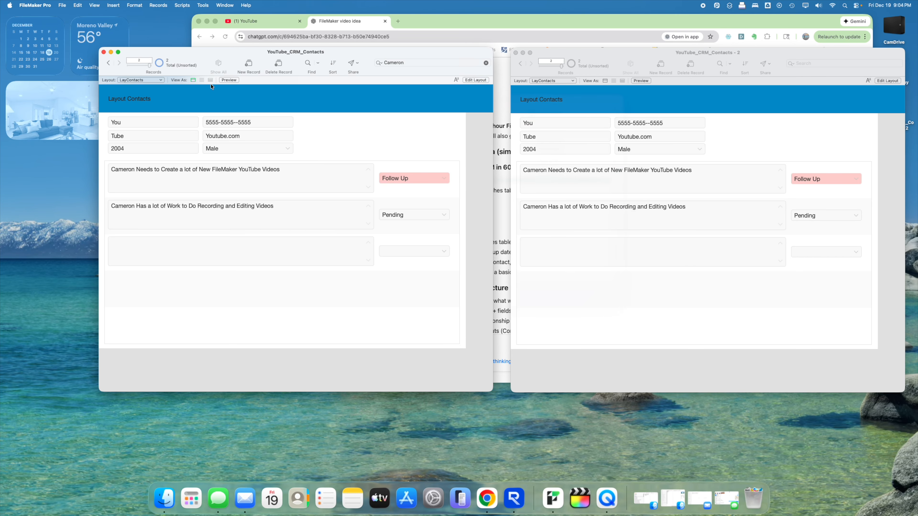
left_click(140, 80)
- Edit the ListContacts layout and delete the Notes and FollowUp fields from the body
left_click(135, 113)
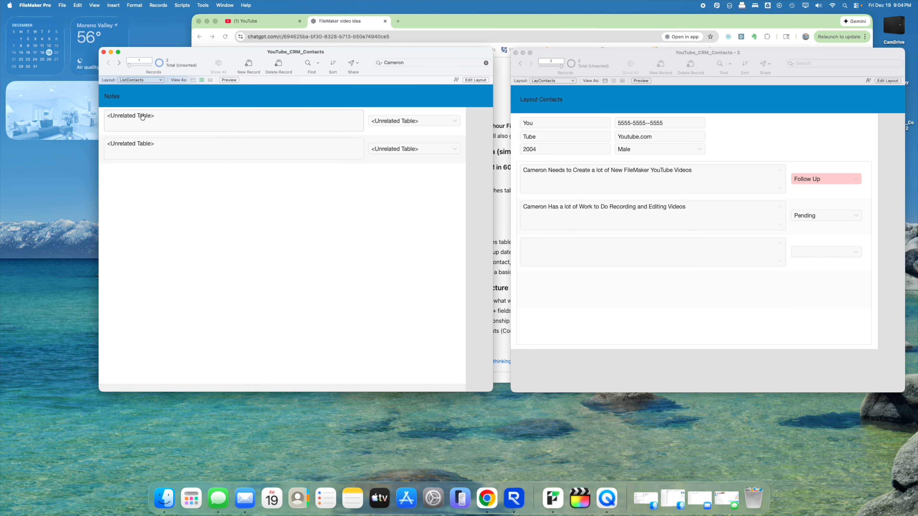
left_click(476, 80)
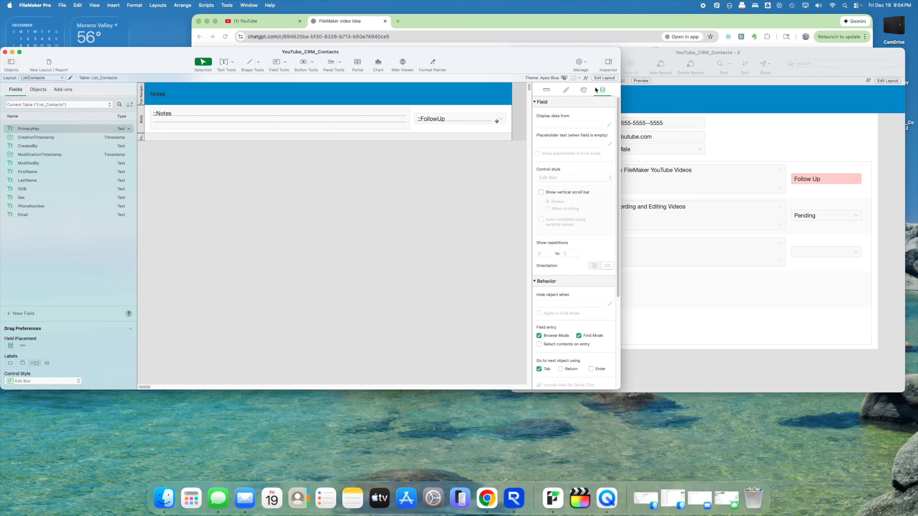
left_click(610, 78)
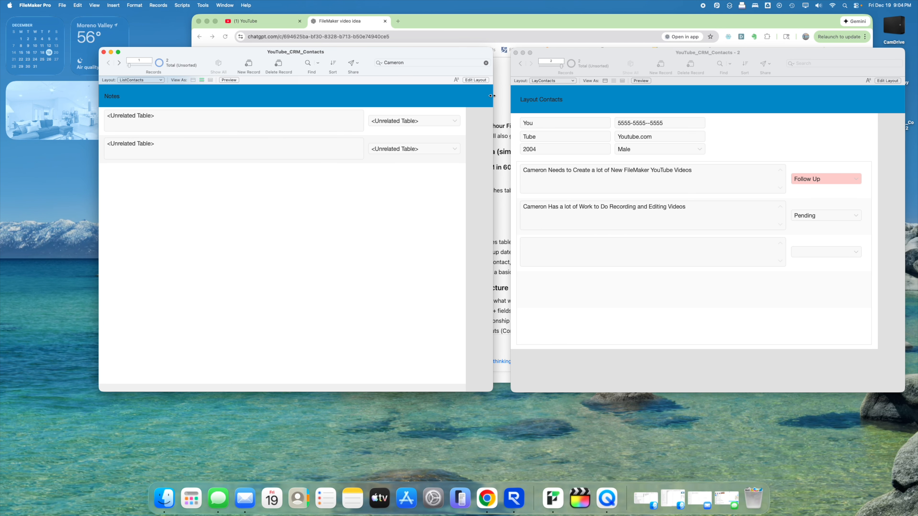
left_click(482, 80)
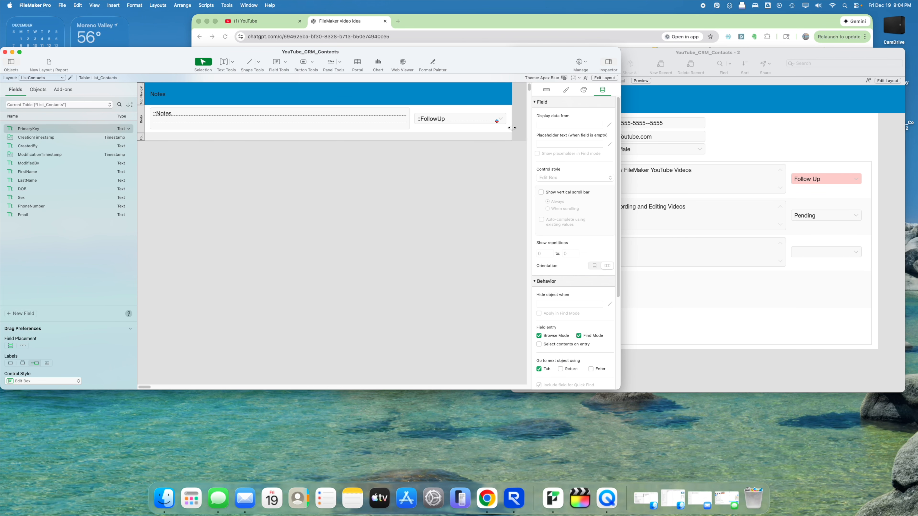
left_click_drag(516, 115, 290, 117)
key("Delete")
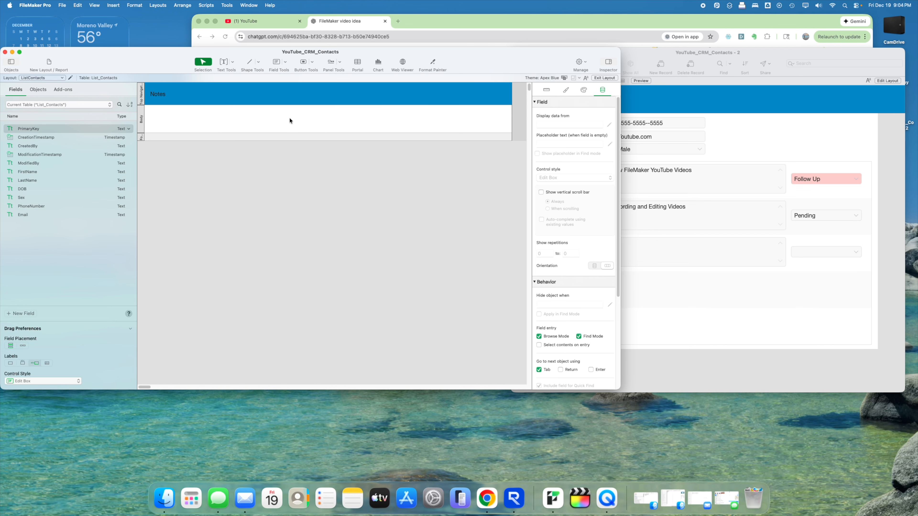
- Retitle the header to Contacts and shorten the Body part
double_click(161, 94)
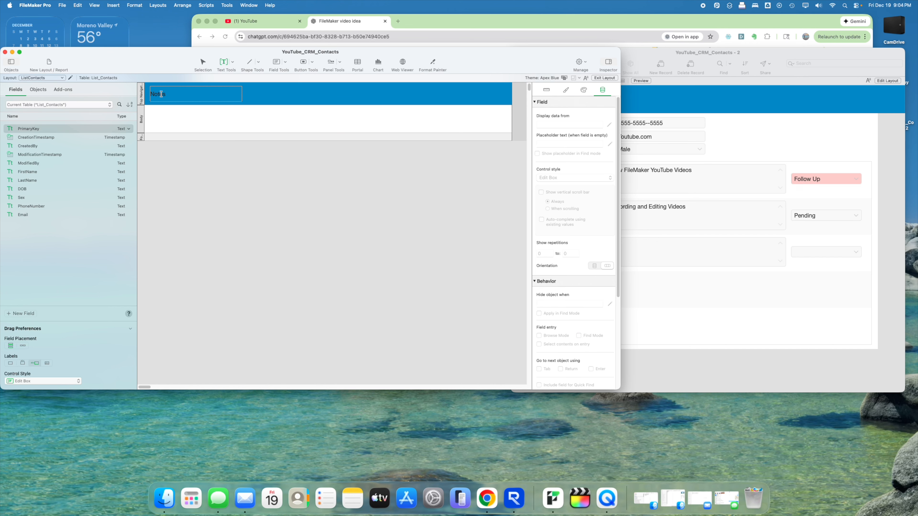
type("Contact")
left_click(161, 117)
left_click_drag(164, 133, 166, 123)
- Place the FirstName and LastName fields side by side in the body row
left_click_drag(27, 172, 309, 111)
left_click(420, 114)
left_click_drag(415, 110, 315, 114)
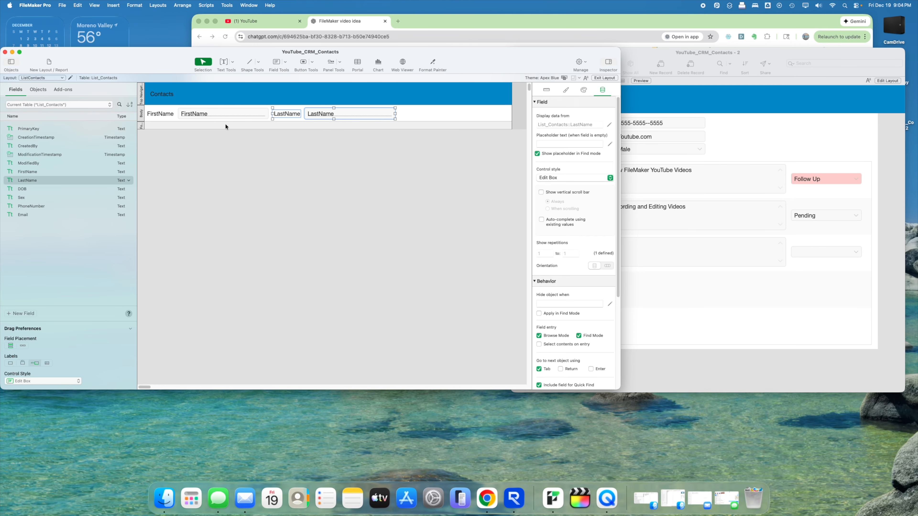
left_click_drag(220, 118, 225, 117)
left_click(324, 143)
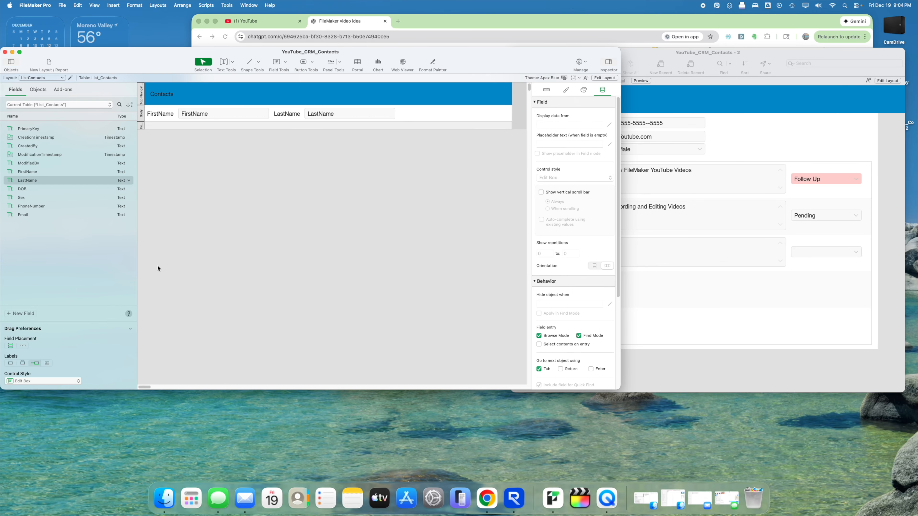
left_click(31, 313)
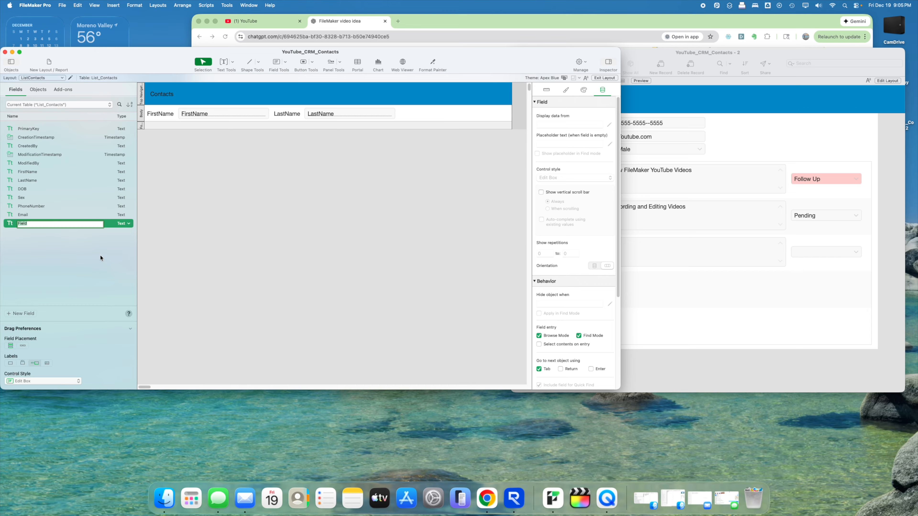
- Create a new calculation field named c_FirstName_LastName
type("d")
type("First")
type("Name_LastName")
left_click(129, 225)
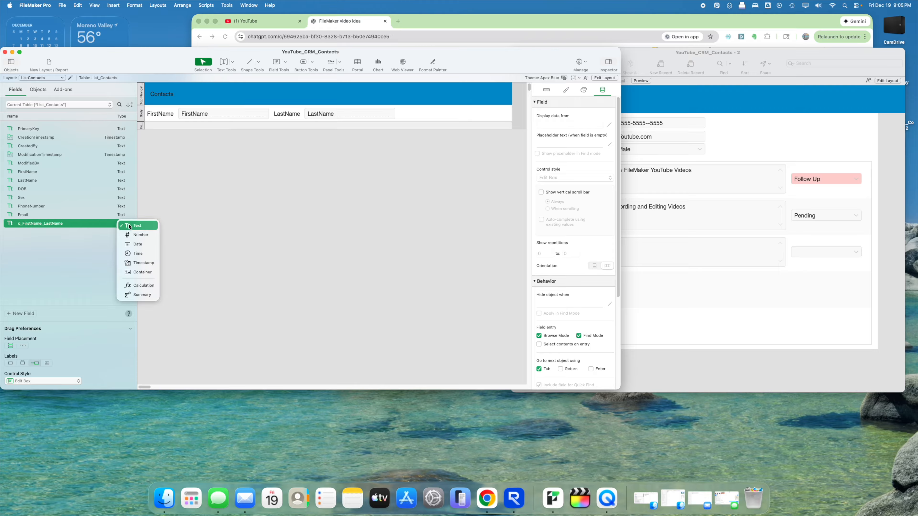
left_click(143, 289)
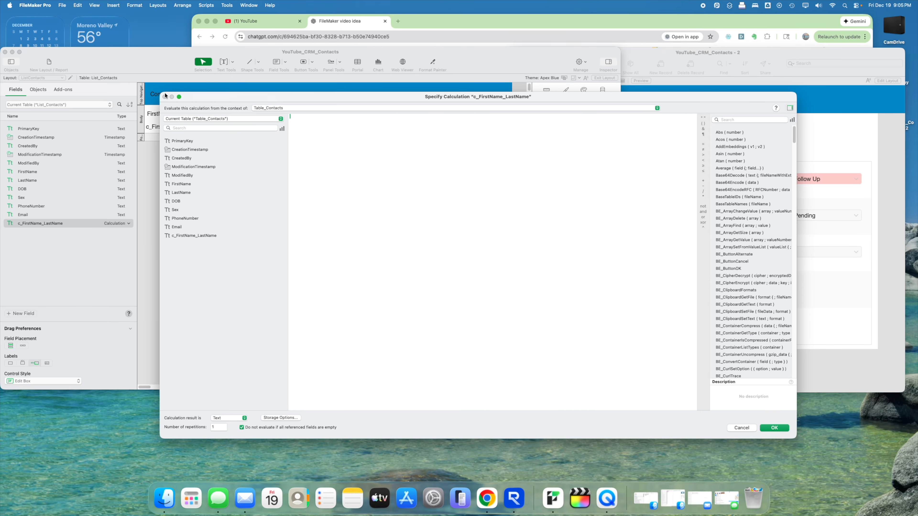
left_click_drag(164, 95, 299, 158)
left_click_drag(390, 156, 145, 178)
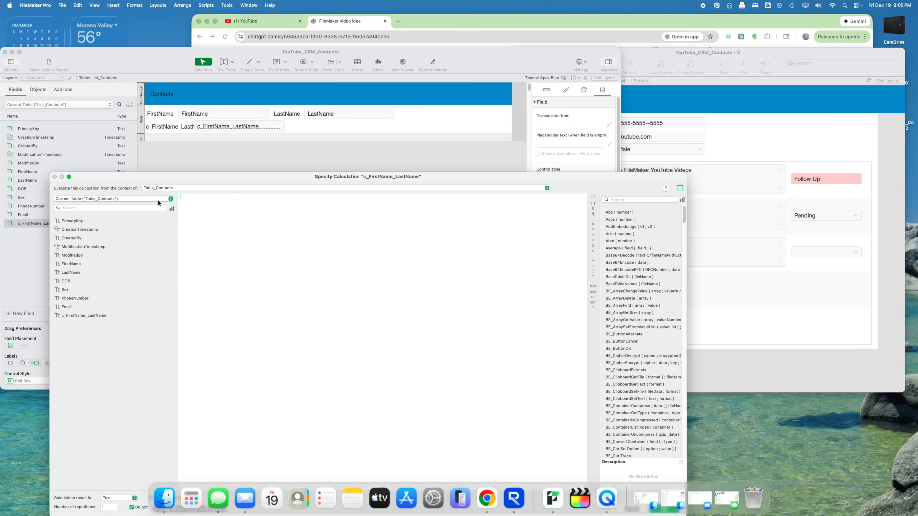
- Evaluate the calculation from the List_Contacts context and list its fields
left_click(124, 199)
left_click(124, 199)
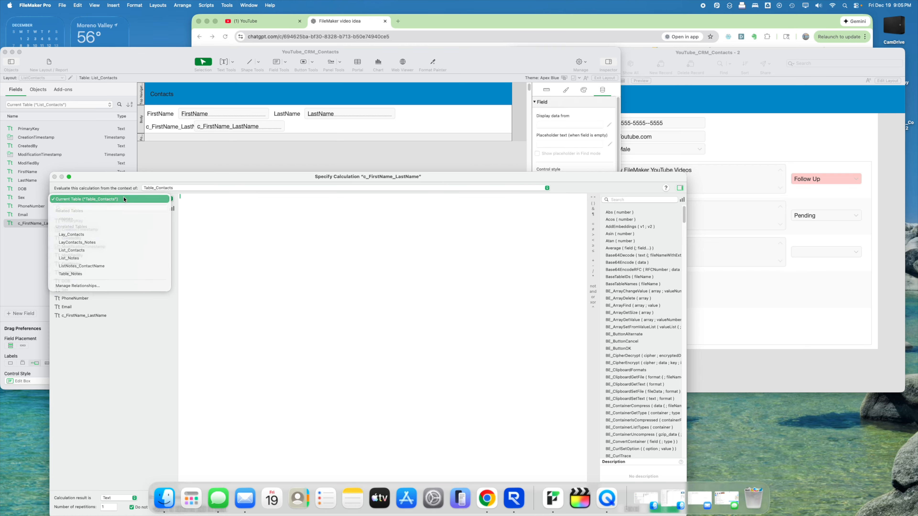
left_click(124, 198)
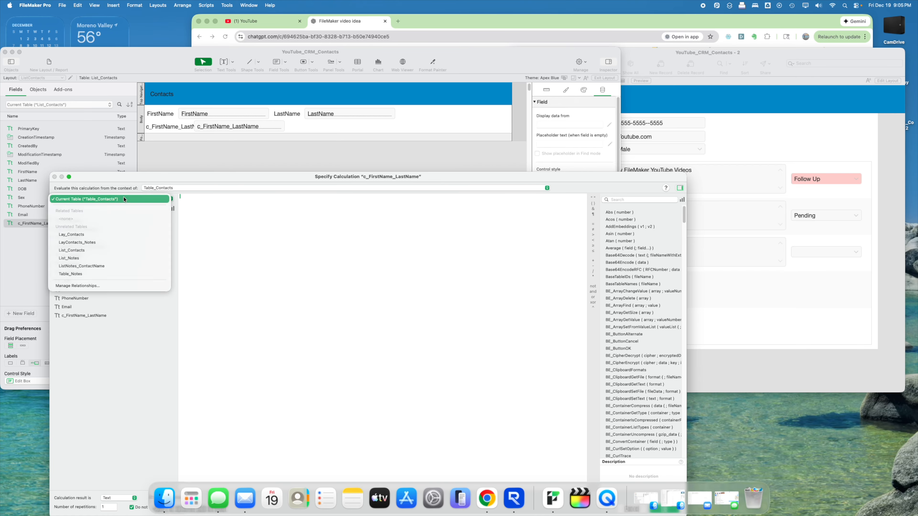
left_click(182, 189)
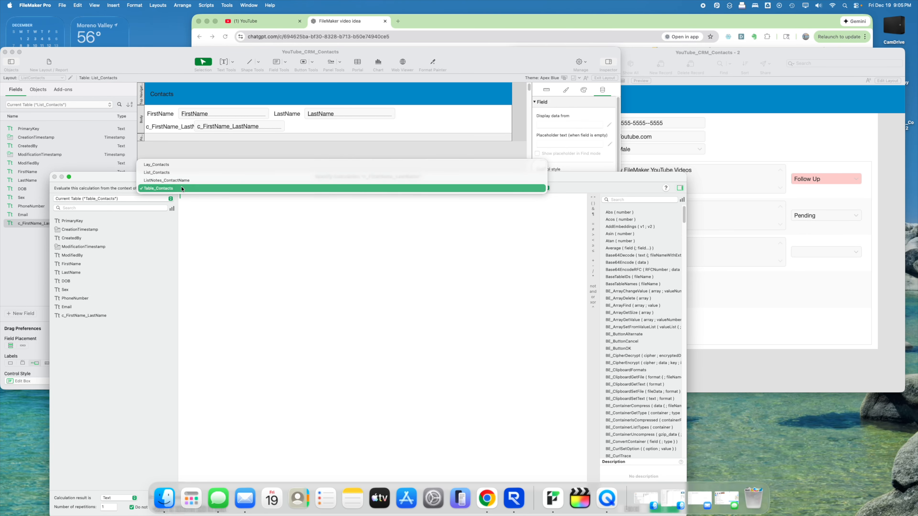
left_click(173, 172)
left_click(101, 199)
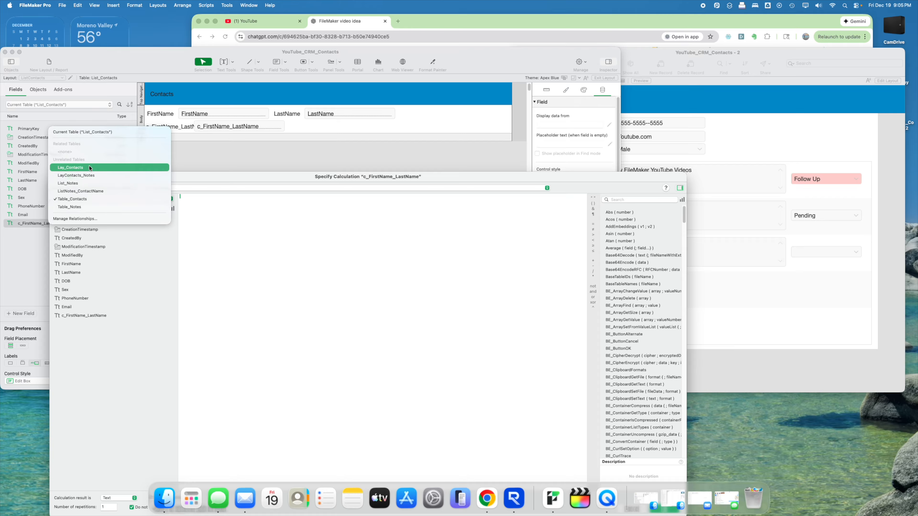
left_click(99, 132)
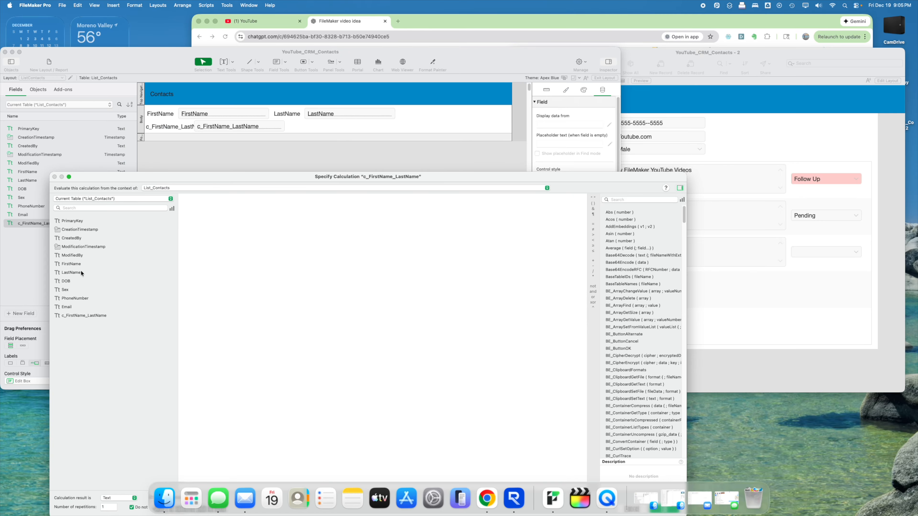
- Enter the formula FirstName & " " & LastName and save the field
double_click(72, 264)
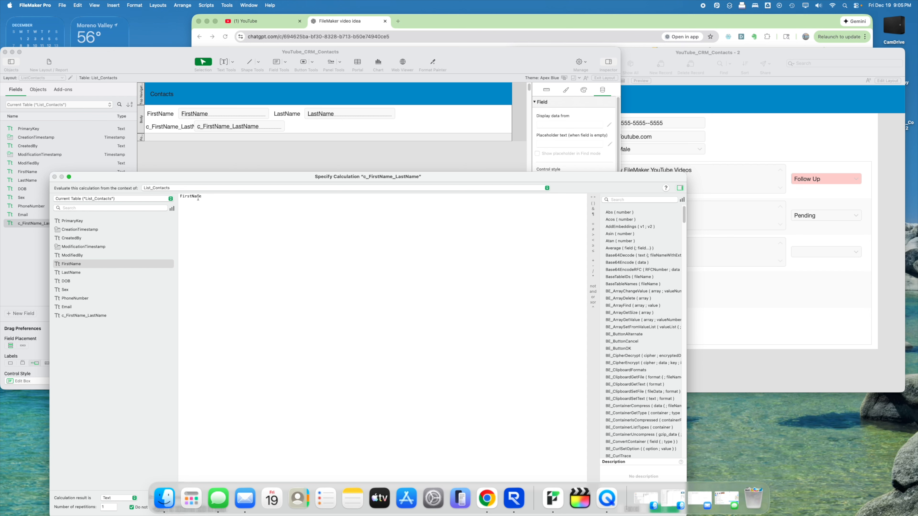
left_click_drag(203, 197, 160, 194)
left_click(202, 243)
key("Right")
type("& \"")
double_click(92, 273)
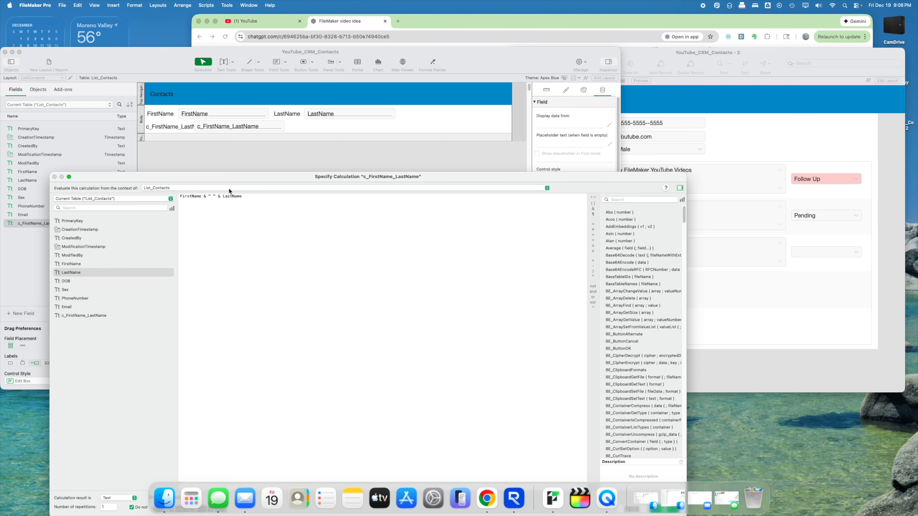
left_click_drag(230, 177, 266, 65)
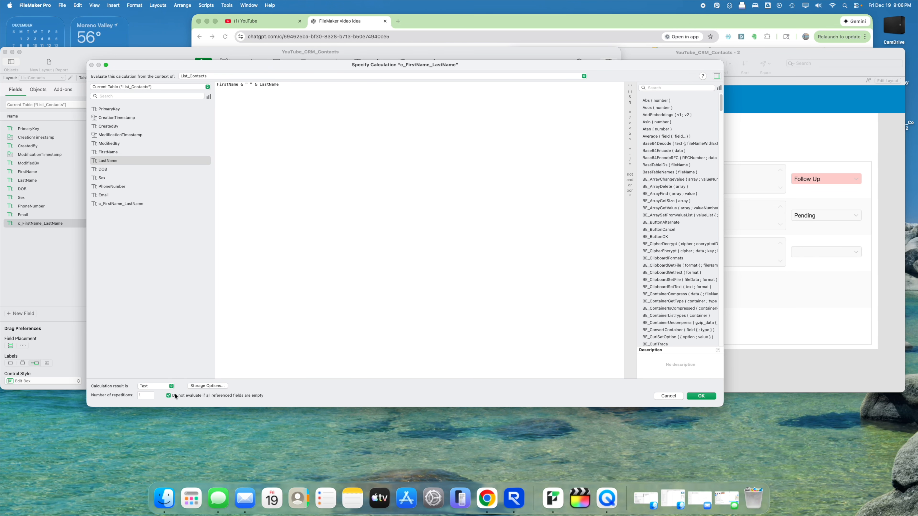
left_click(711, 397)
left_click(406, 208)
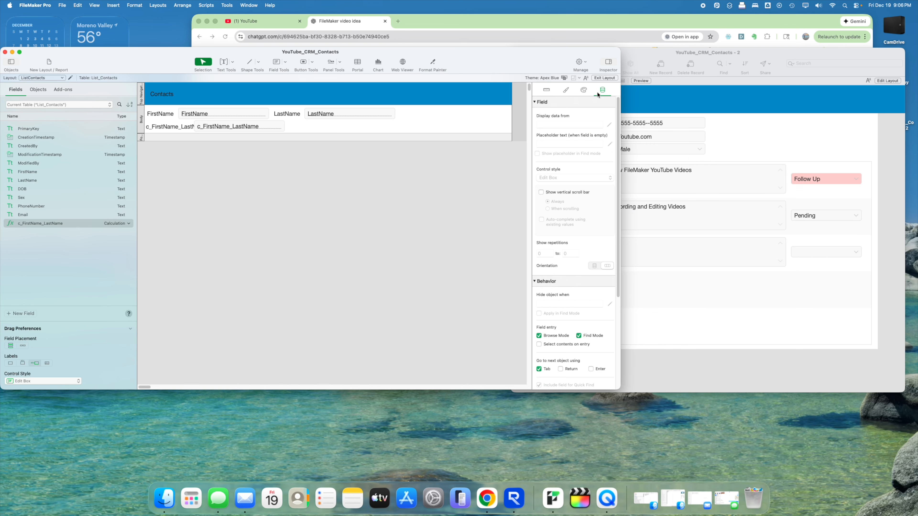
- Preview the list, then delete the LastName, calculation and label objects and shorten the body
left_click(609, 79)
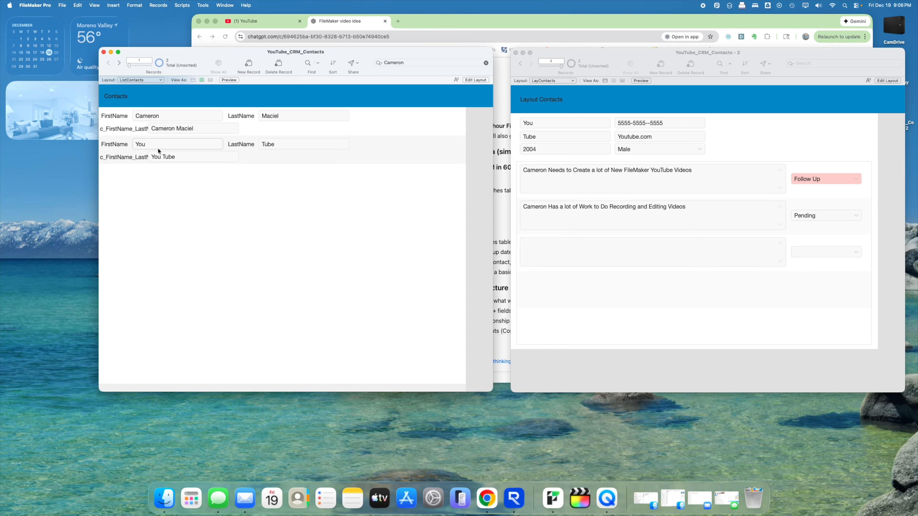
left_click(466, 79)
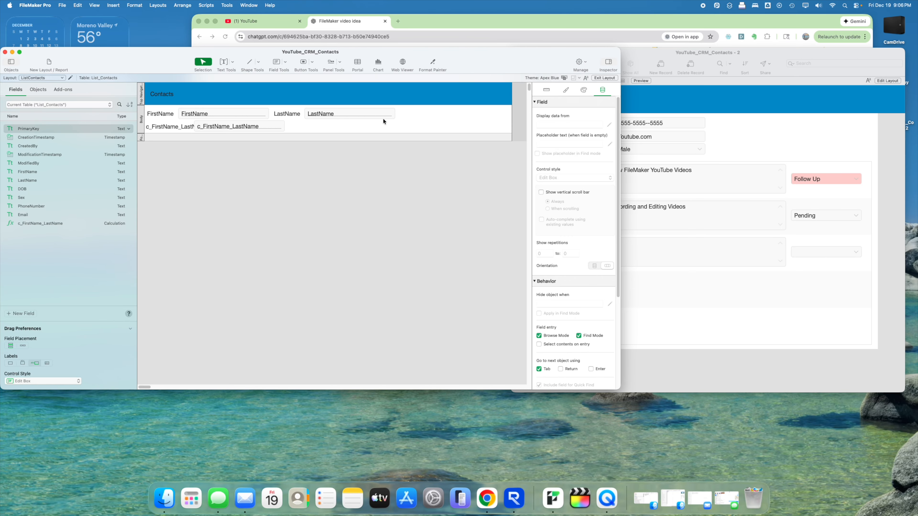
left_click_drag(411, 113, 275, 117)
key("Delete")
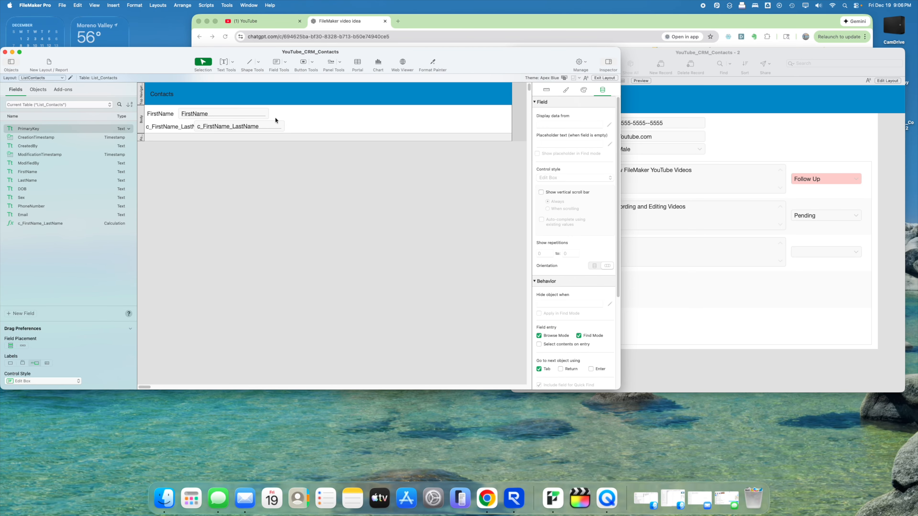
left_click(179, 129)
key("Delete")
left_click(207, 127)
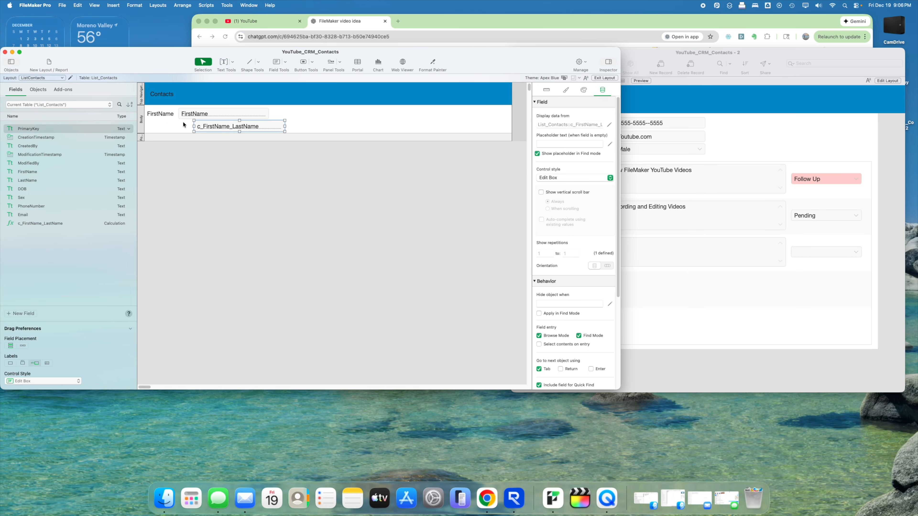
key("Delete")
left_click(167, 116)
key("Delete")
left_click_drag(174, 133, 176, 123)
- Make the remaining field show c_FirstName_LastName and widen it to 431 pt
left_click_drag(190, 114, 162, 114)
double_click(164, 114)
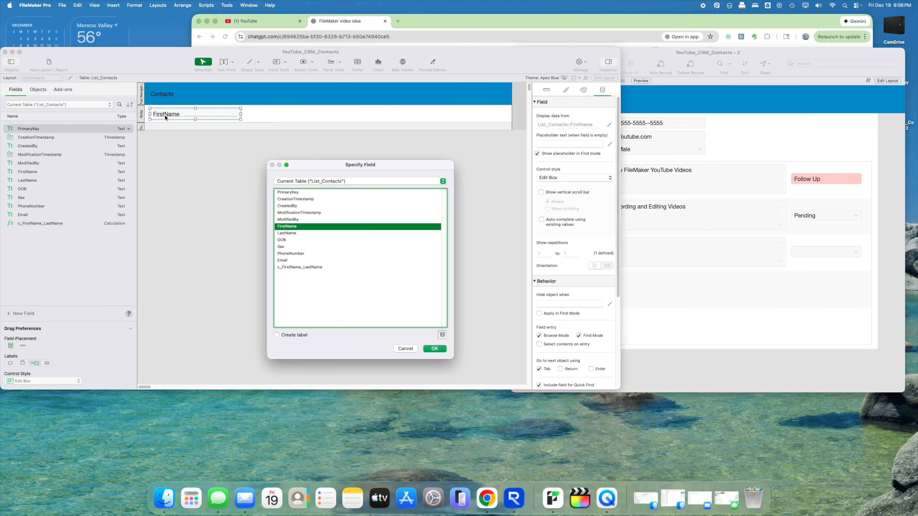
left_click(295, 268)
double_click(295, 267)
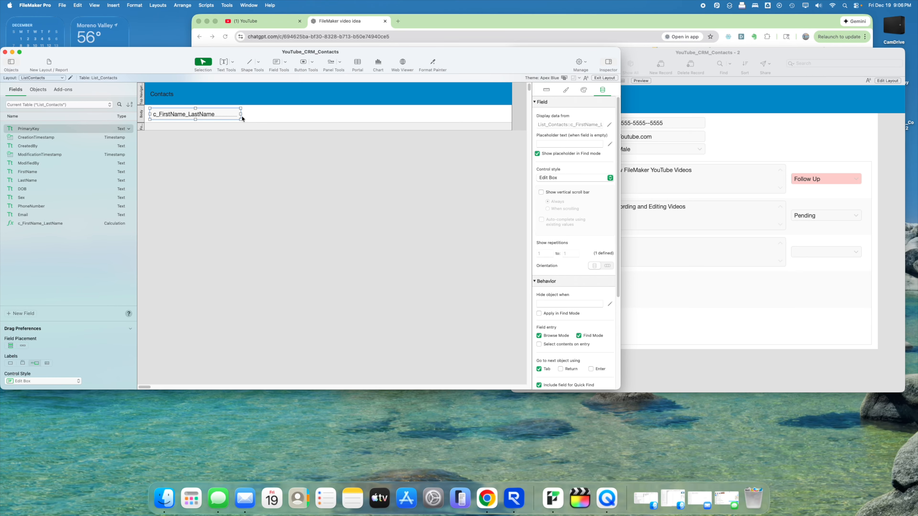
left_click_drag(241, 114, 503, 117)
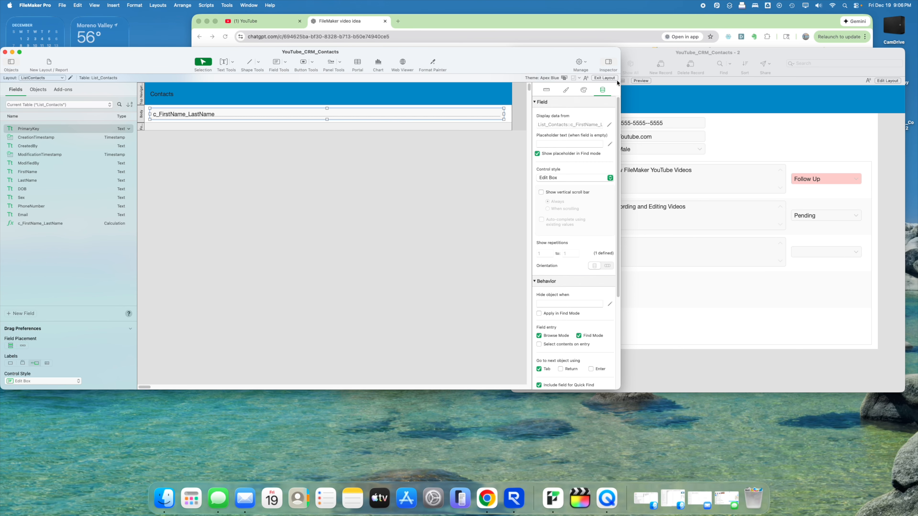
- Make the full-name field a button running Go to Related Record onto the LayContacts layout
right_click(468, 112)
left_click(492, 182)
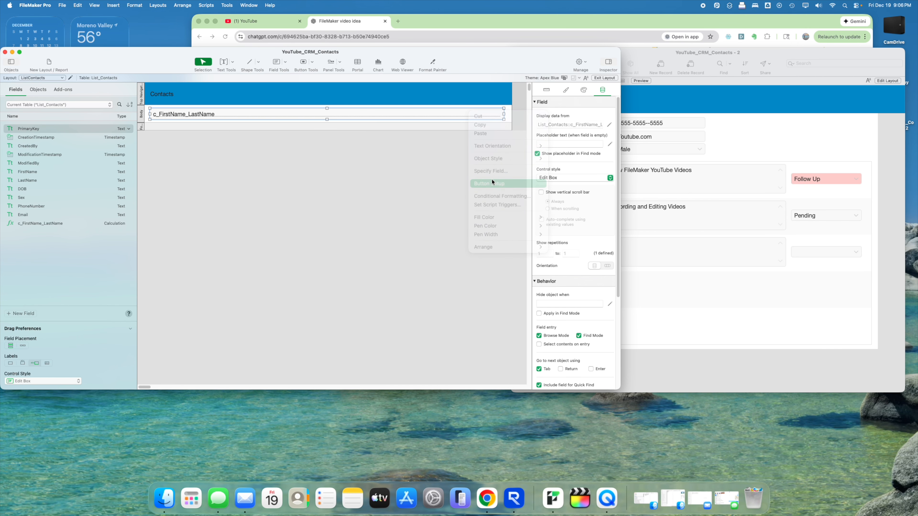
left_click(555, 150)
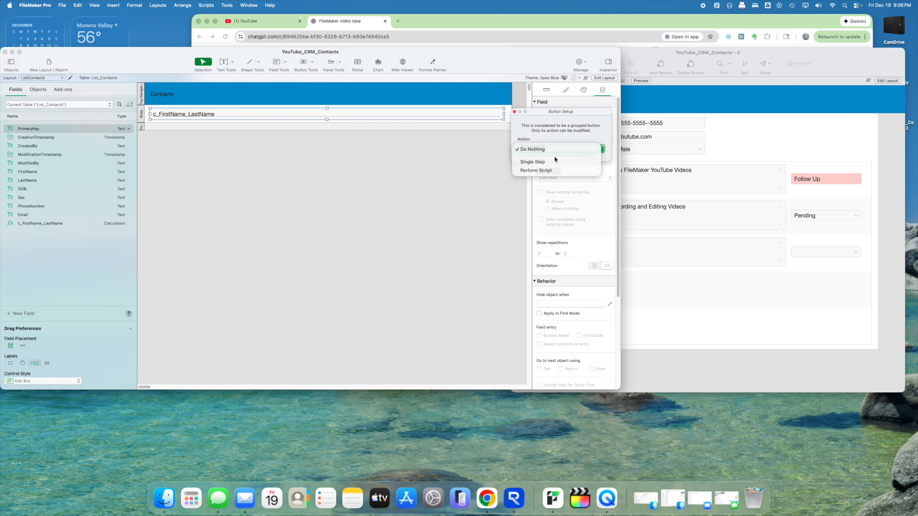
left_click(555, 159)
type("go")
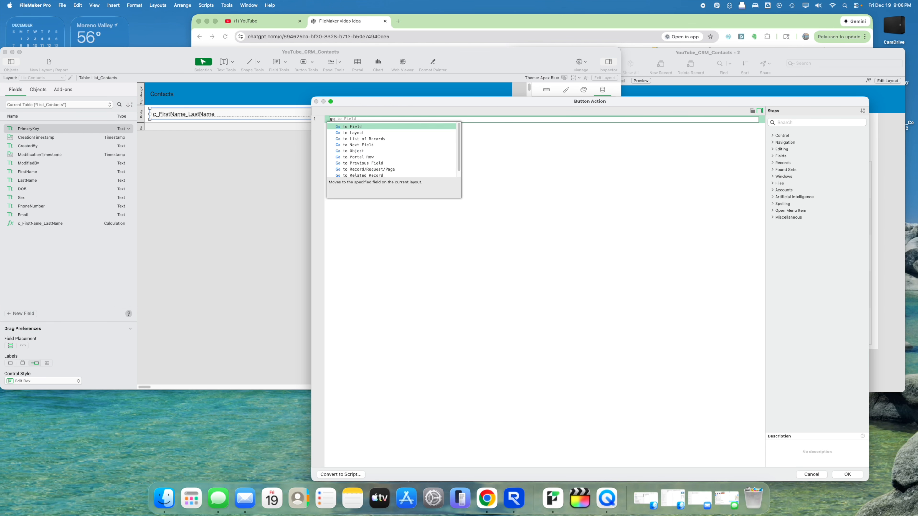
type(" to rela")
key("Return")
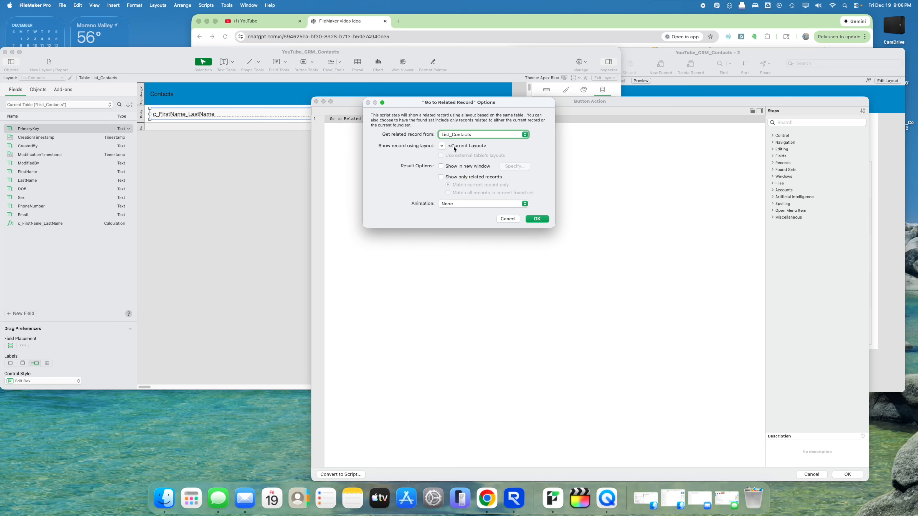
left_click(445, 147)
left_click(452, 167)
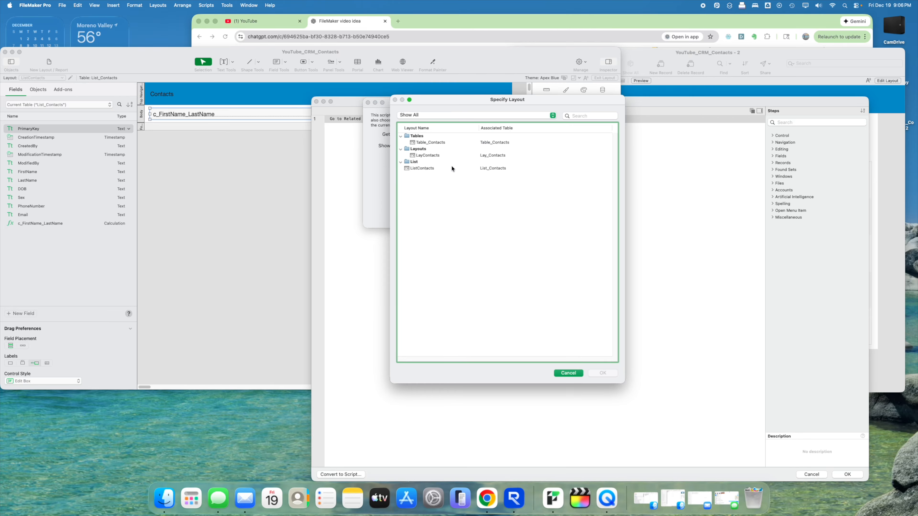
double_click(434, 159)
left_click(534, 220)
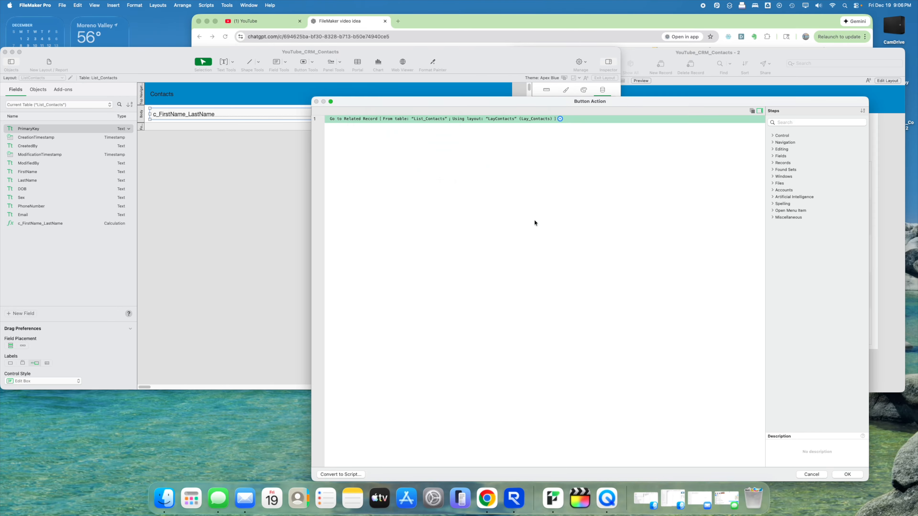
left_click(848, 475)
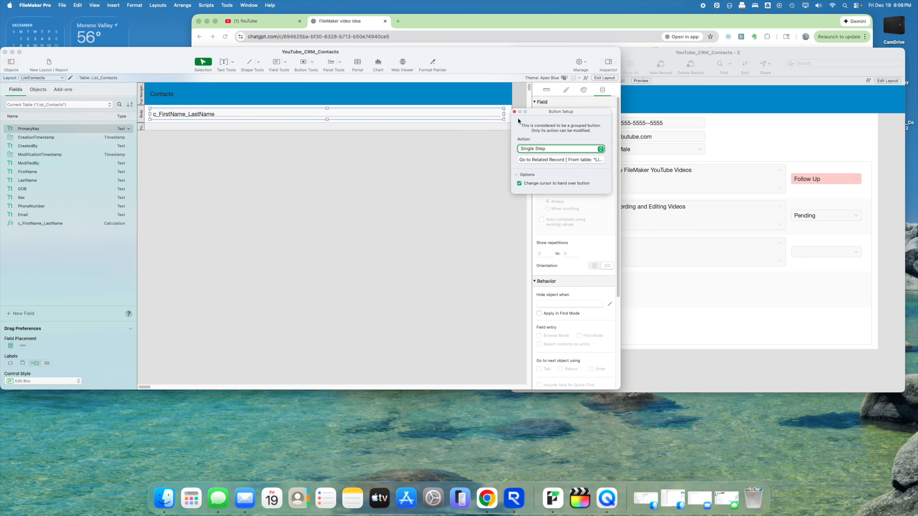
left_click(514, 111)
- Turn off Browse mode field entry for the full-name field
left_click(352, 155)
left_click(491, 108)
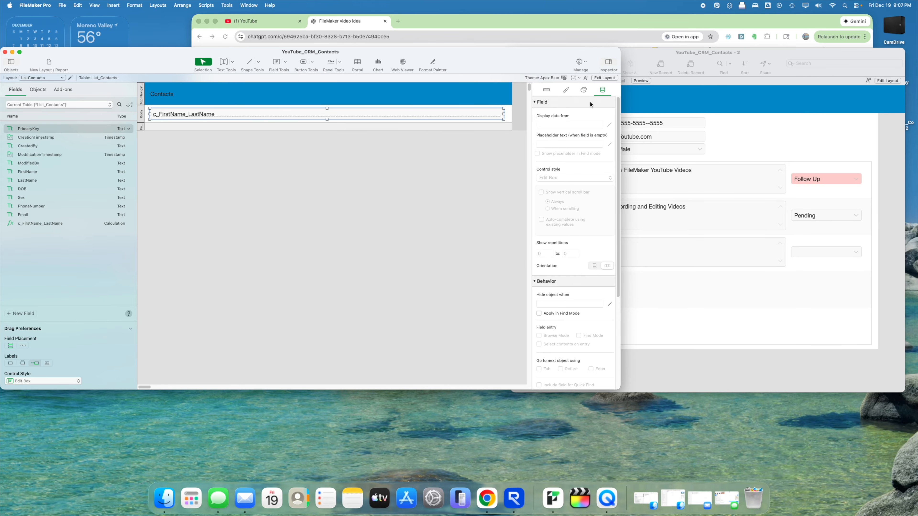
left_click(432, 116)
scroll(563, 246, "down", 5)
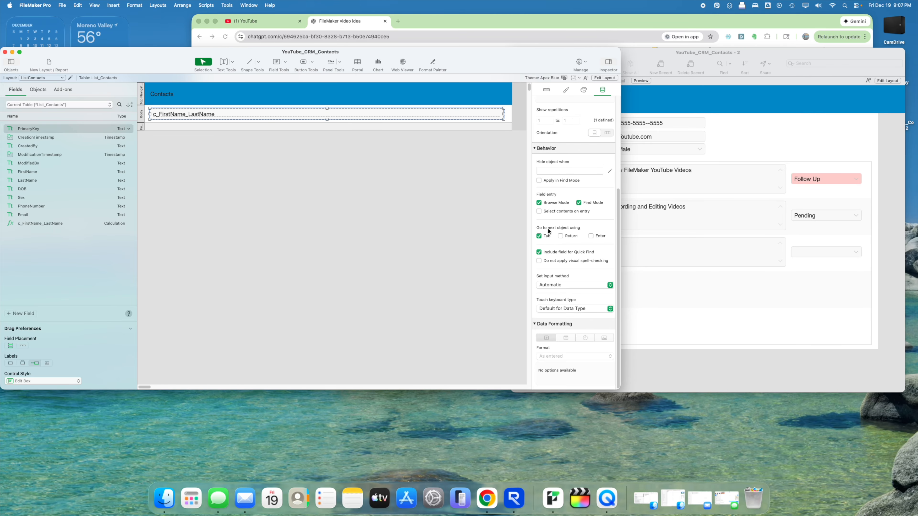
left_click(539, 203)
- Check the contact record in Browse mode, fit the window, then edit the LayContacts layout
left_click(605, 79)
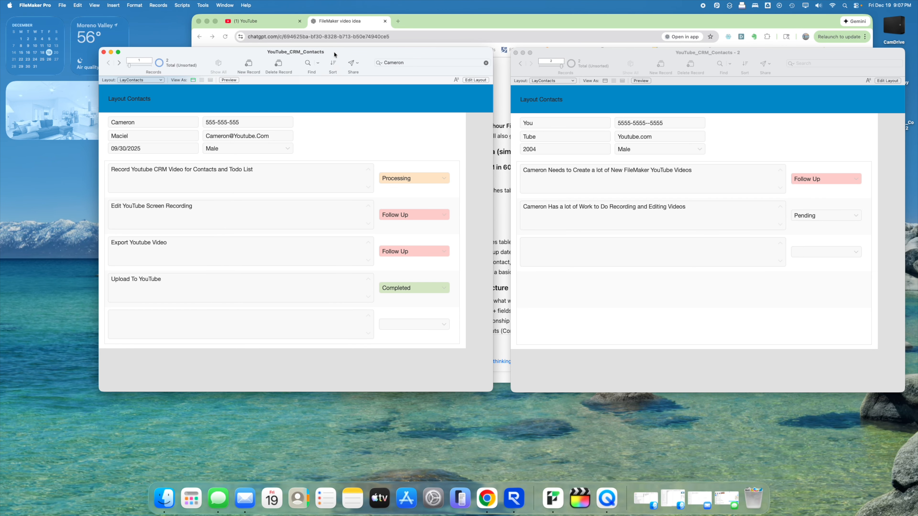
left_click_drag(272, 202, 344, 80)
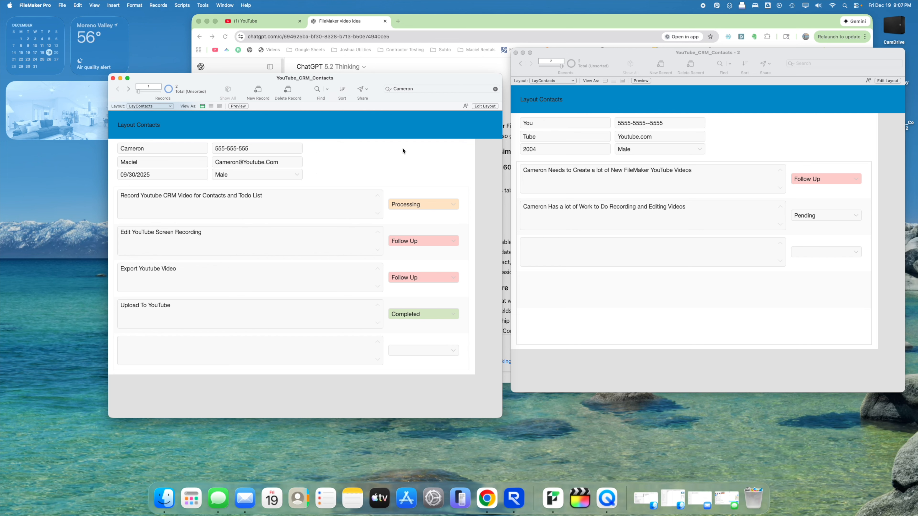
left_click(163, 107)
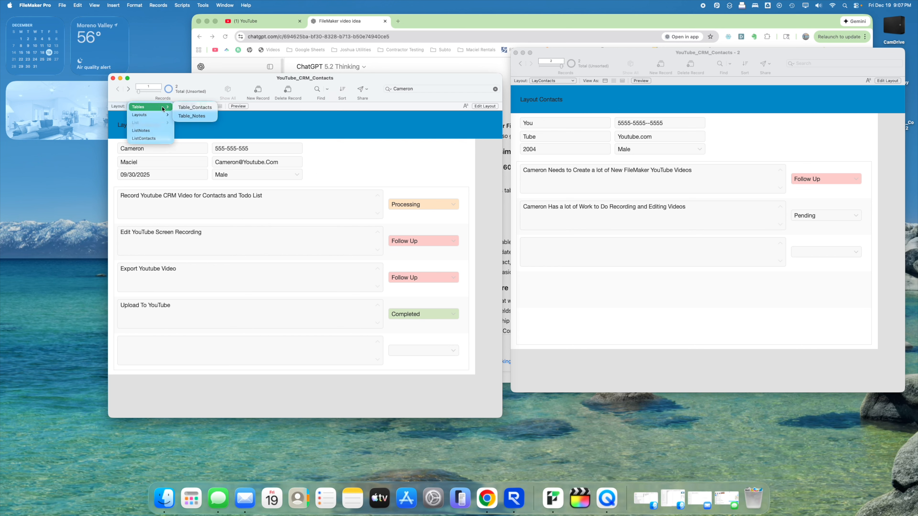
left_click(350, 139)
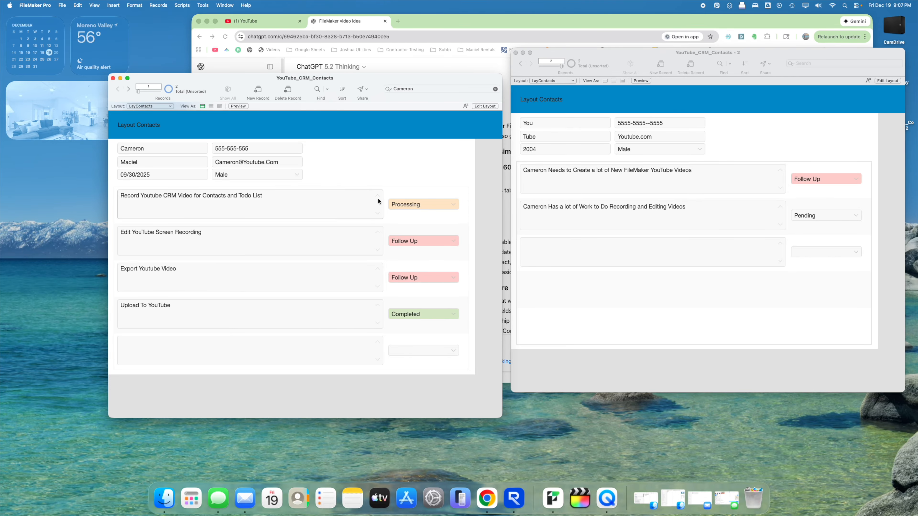
double_click(381, 83)
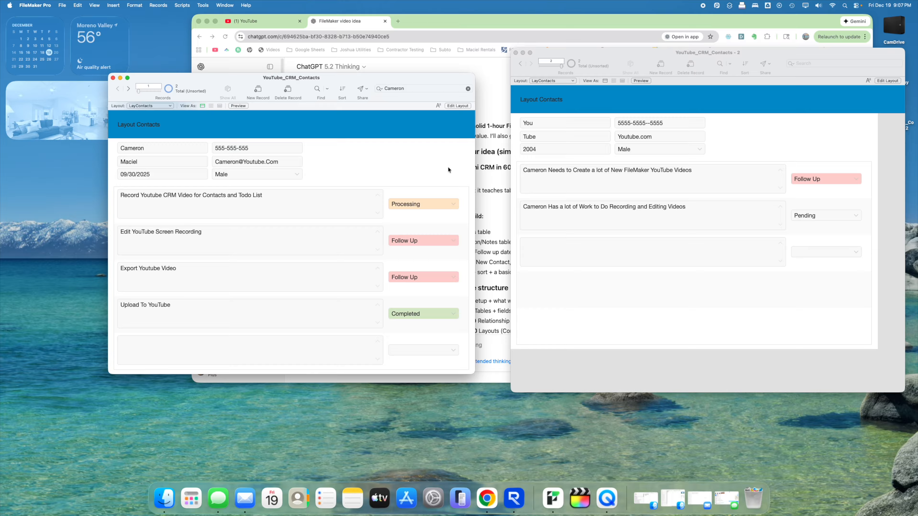
left_click(457, 105)
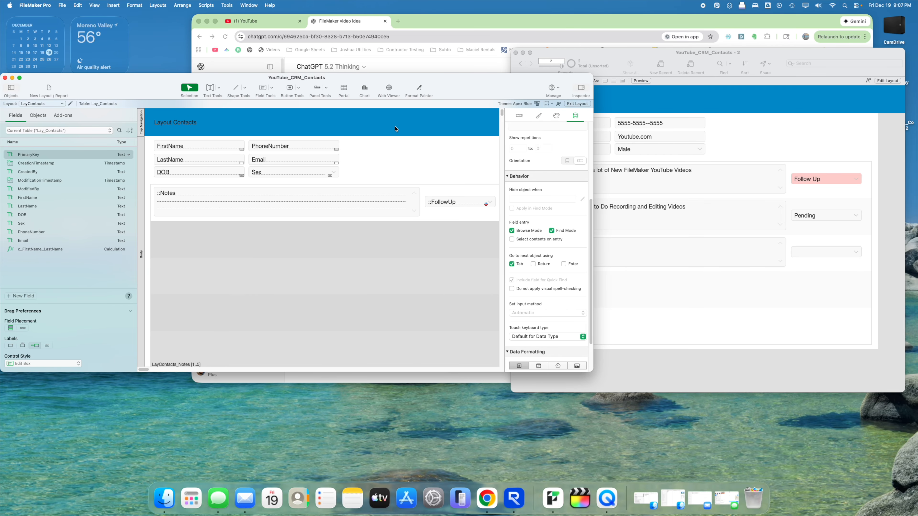
- Draw a new button in the contact form's header and make it icon-only with the list icon
left_click(289, 90)
left_click_drag(490, 118, 449, 130)
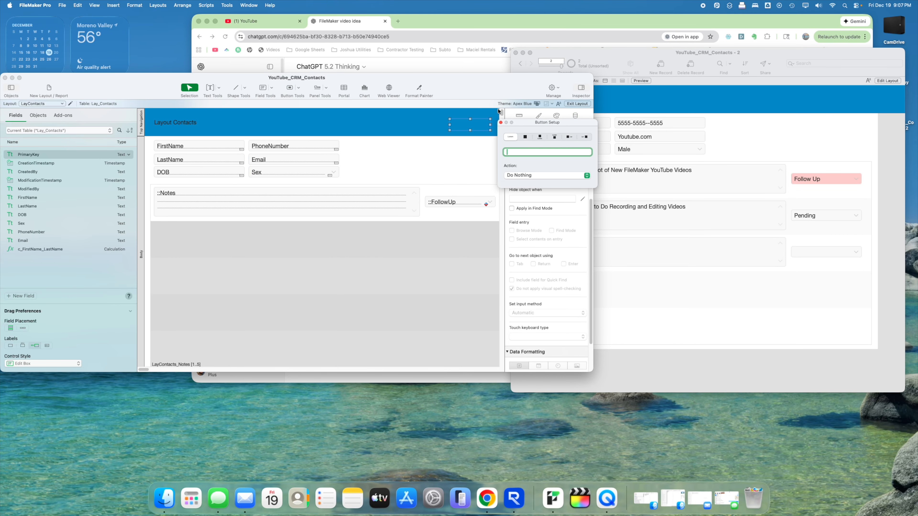
left_click(526, 137)
left_click(537, 155)
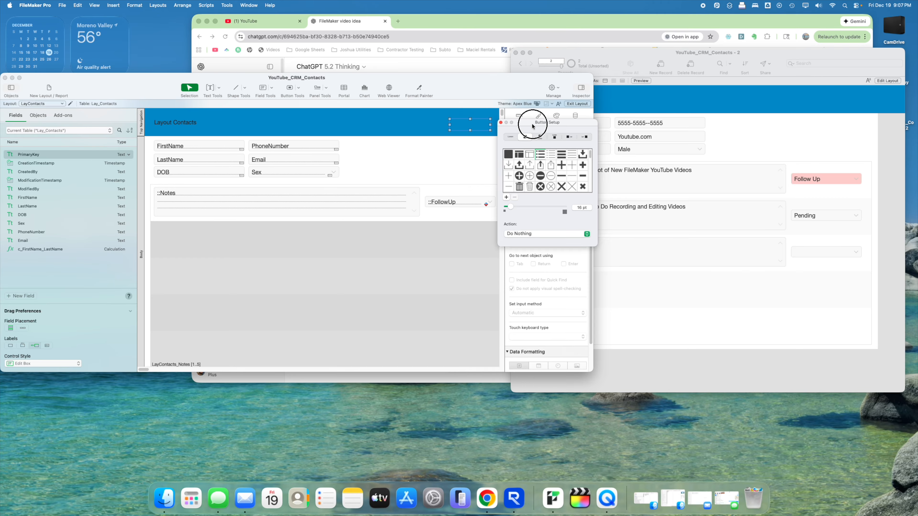
left_click_drag(533, 123, 565, 125)
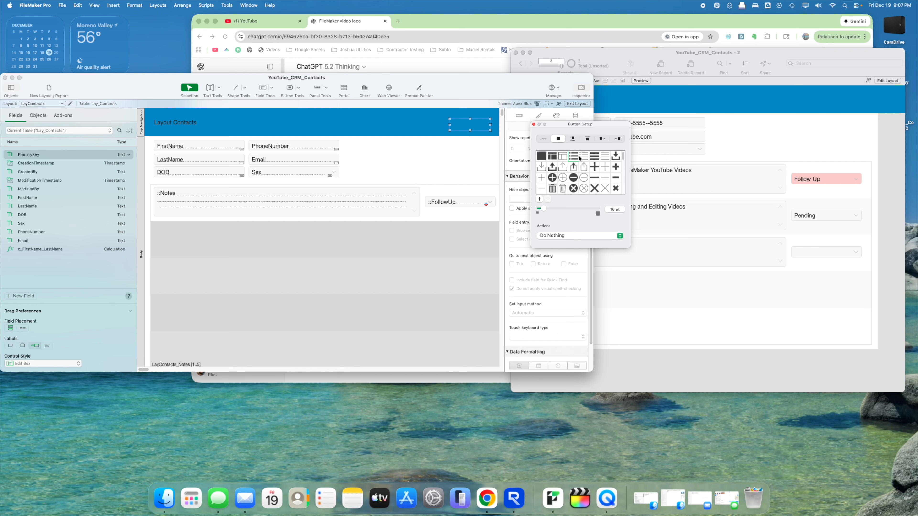
left_click_drag(552, 127, 424, 167)
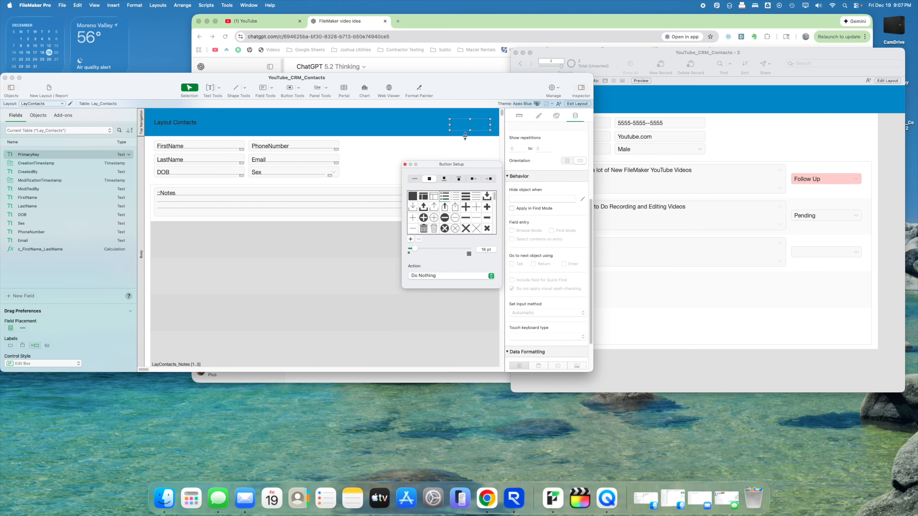
left_click_drag(468, 126, 463, 146)
- Style the button Tinted Black, place it at the header's right, and set its action to Perform Script
left_click(539, 116)
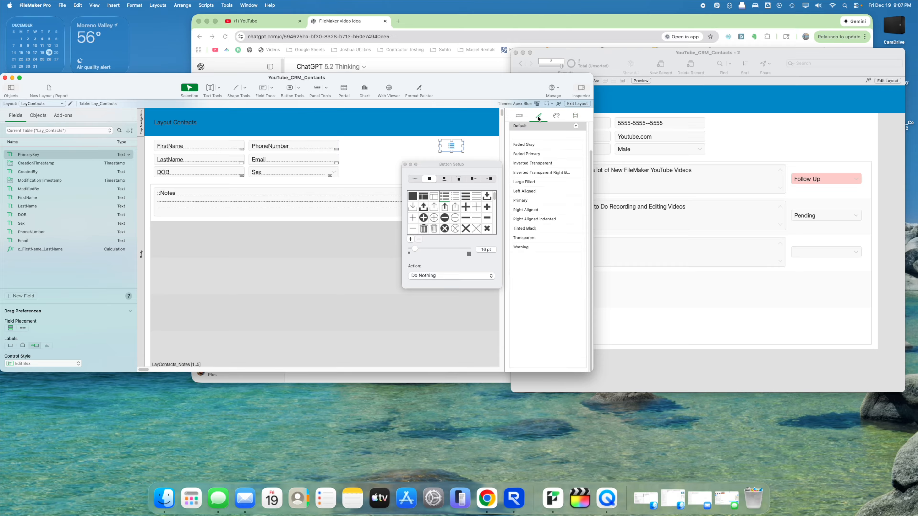
left_click(522, 200)
left_click(527, 210)
left_click(528, 220)
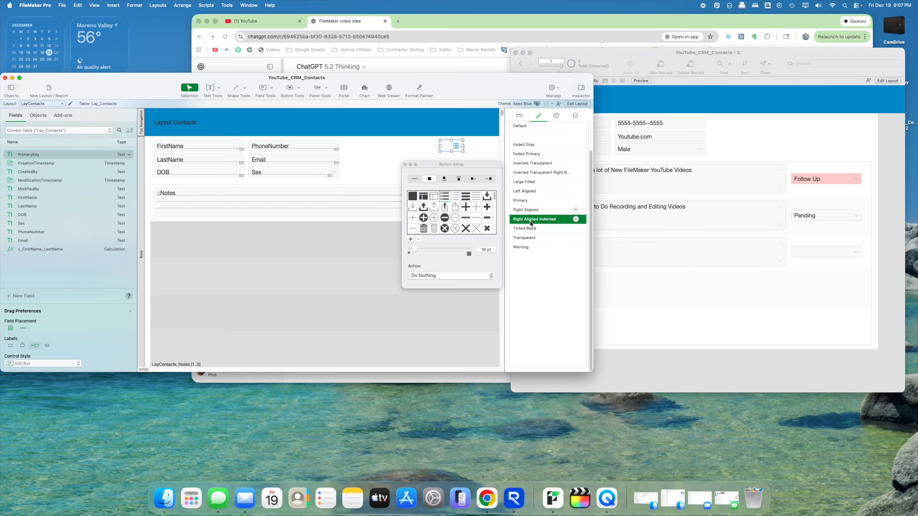
left_click(529, 228)
left_click(528, 238)
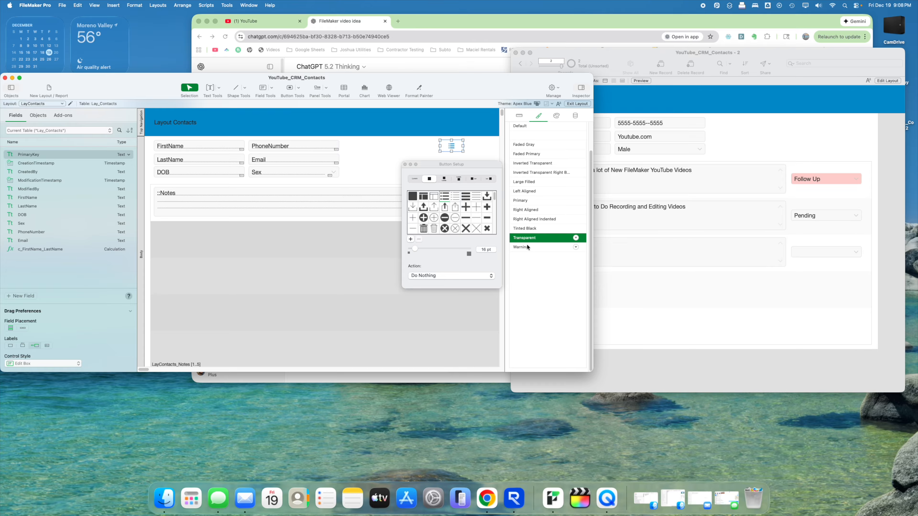
left_click_drag(452, 146, 470, 132)
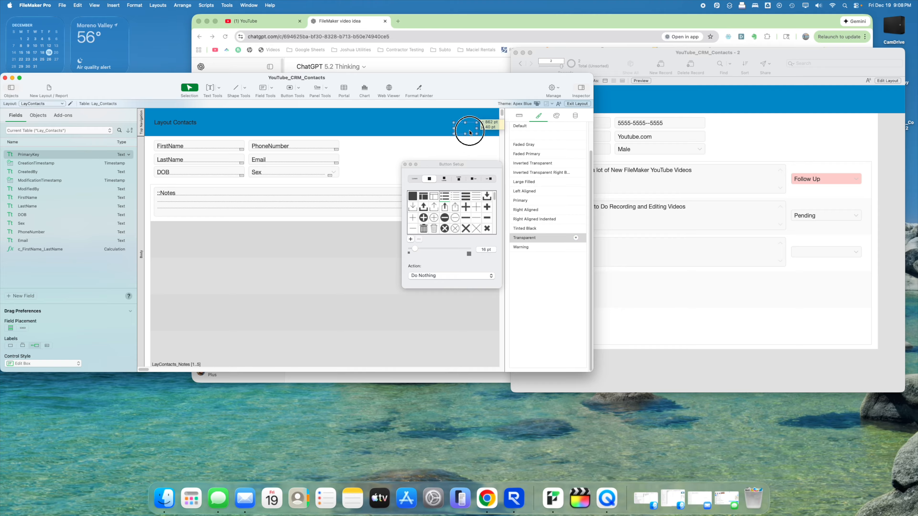
left_click(523, 247)
left_click(522, 229)
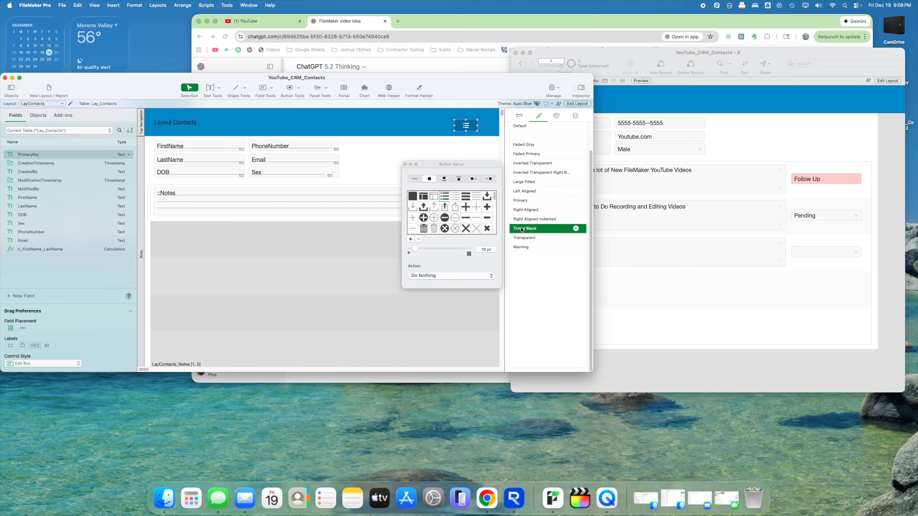
left_click_drag(464, 125, 476, 122)
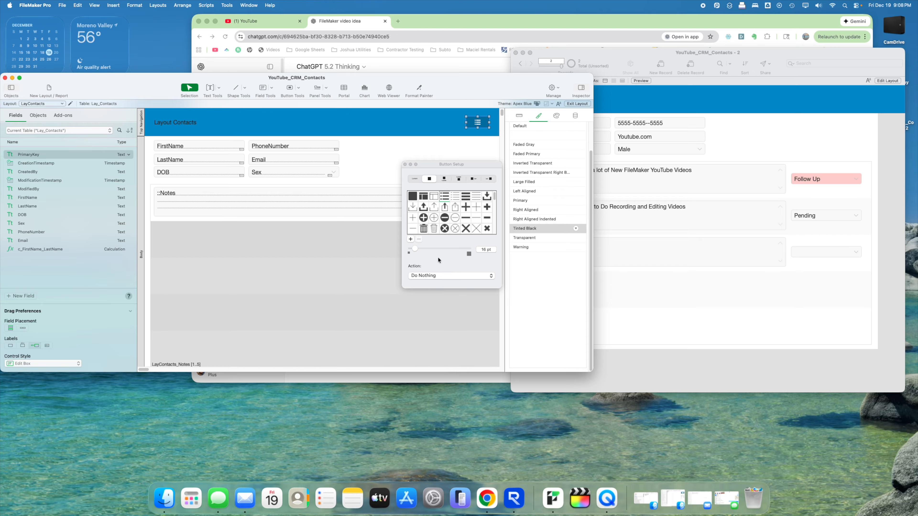
left_click(431, 276)
left_click(406, 296)
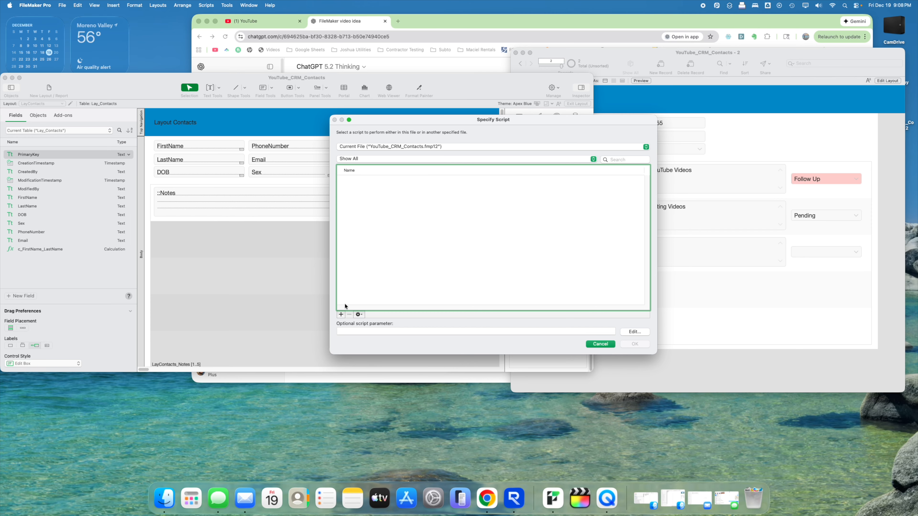
- Create a new script named 'Go To Contacts List View' containing a Go to Layout step
left_click_drag(476, 121, 432, 190)
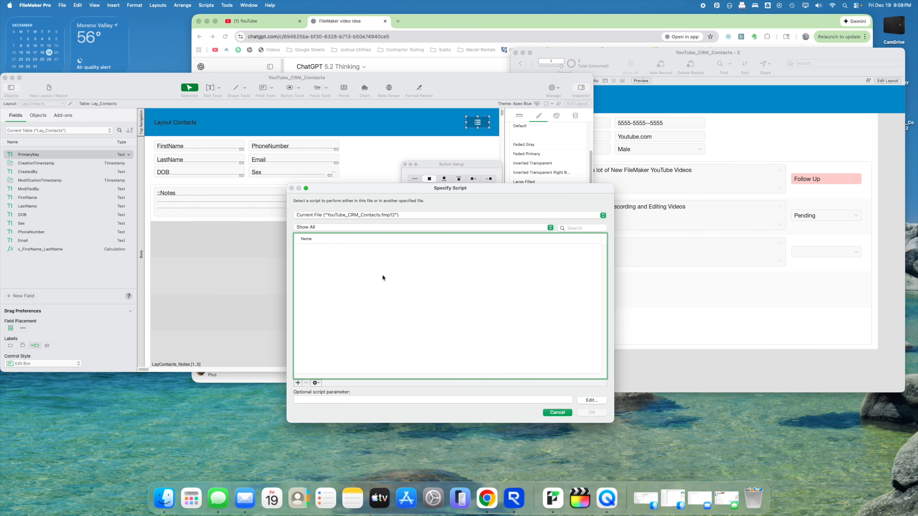
left_click(298, 383)
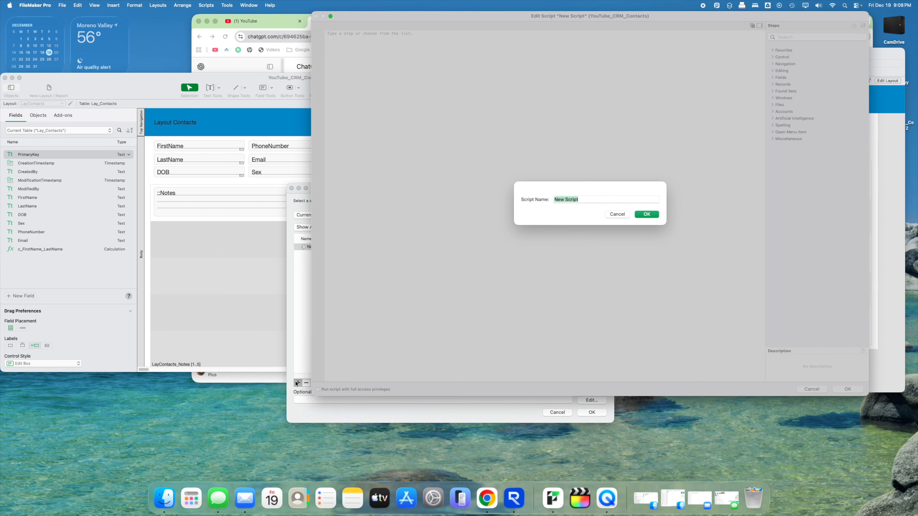
type("Go")
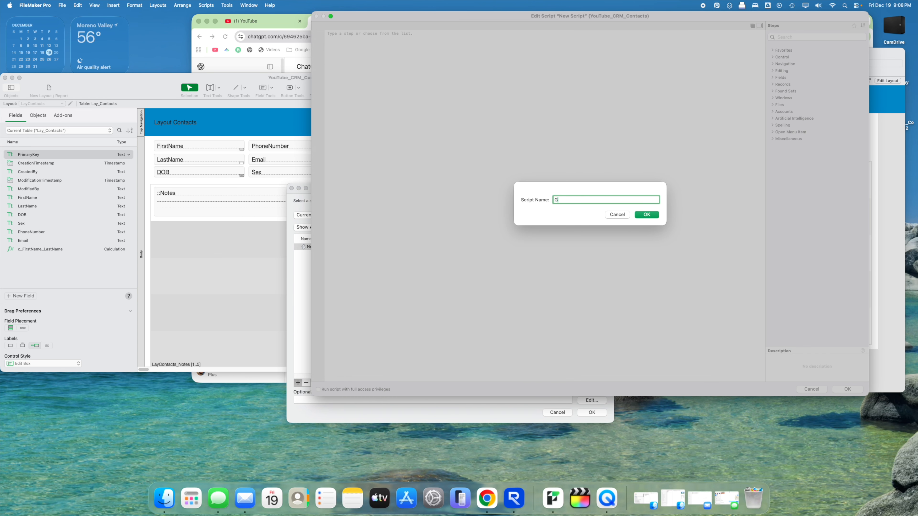
key("XF86AudioRaiseVolume")
type("To Contacts List View")
key("Return")
type("G")
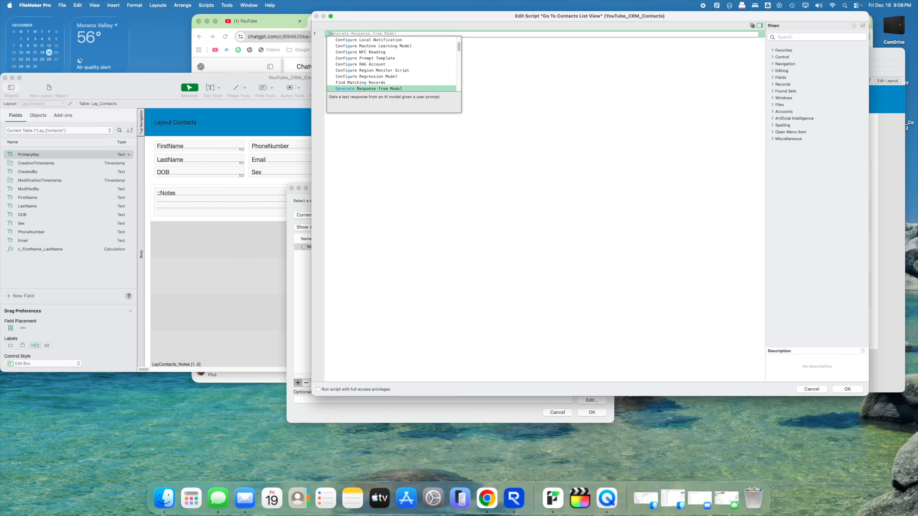
type("o to Layout")
key("Return")
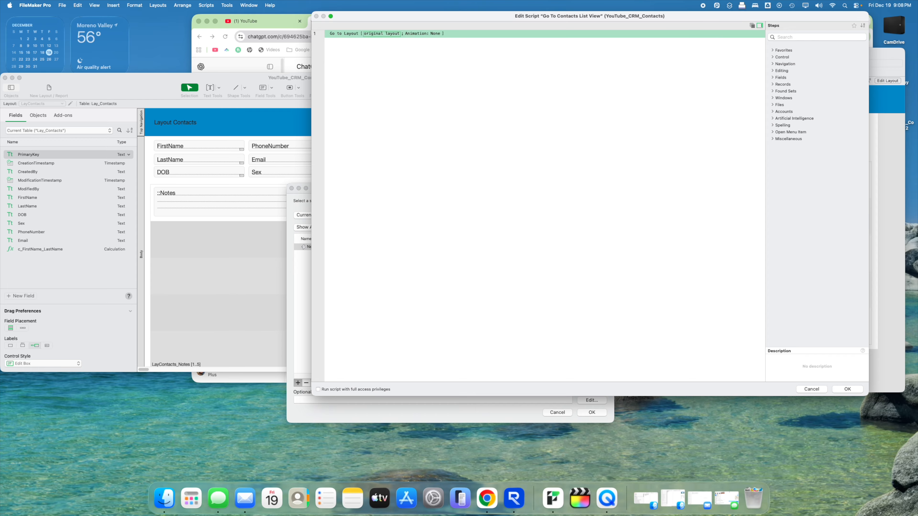
key("Return")
key("Down")
key("Return")
- Target the Go to Layout step at ListContacts, save, and assign the script to the header button
left_click(384, 35)
left_click(383, 49)
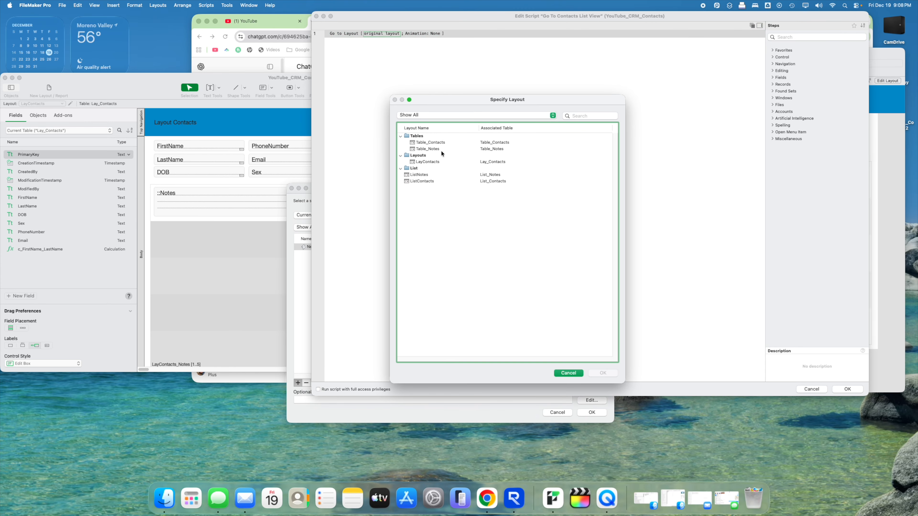
left_click(430, 182)
double_click(429, 182)
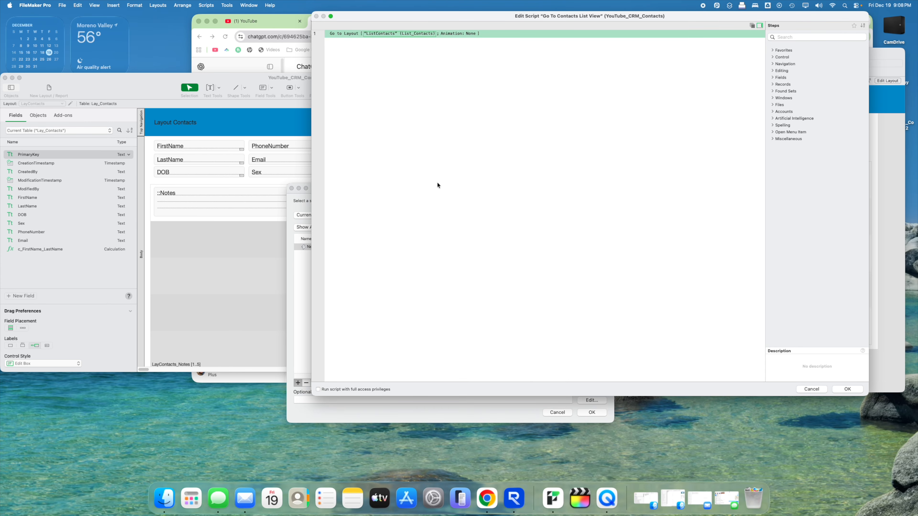
left_click(847, 390)
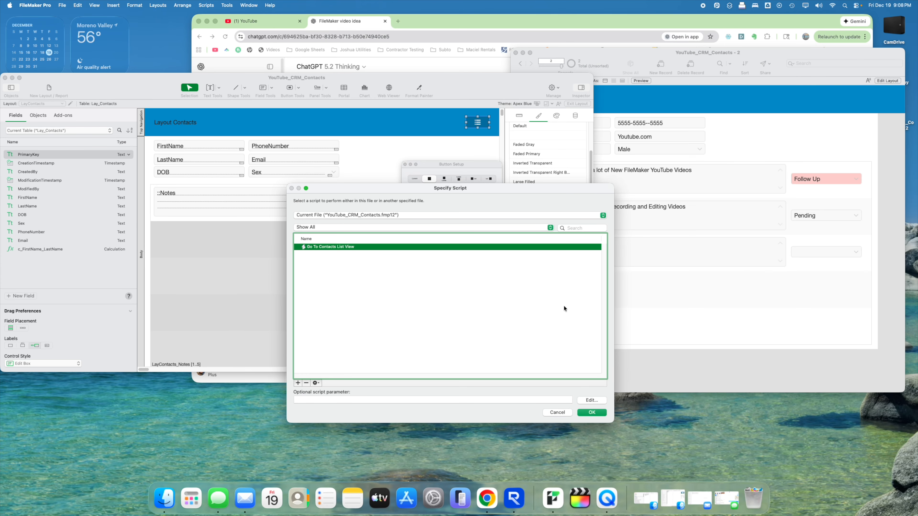
left_click(591, 412)
left_click(405, 165)
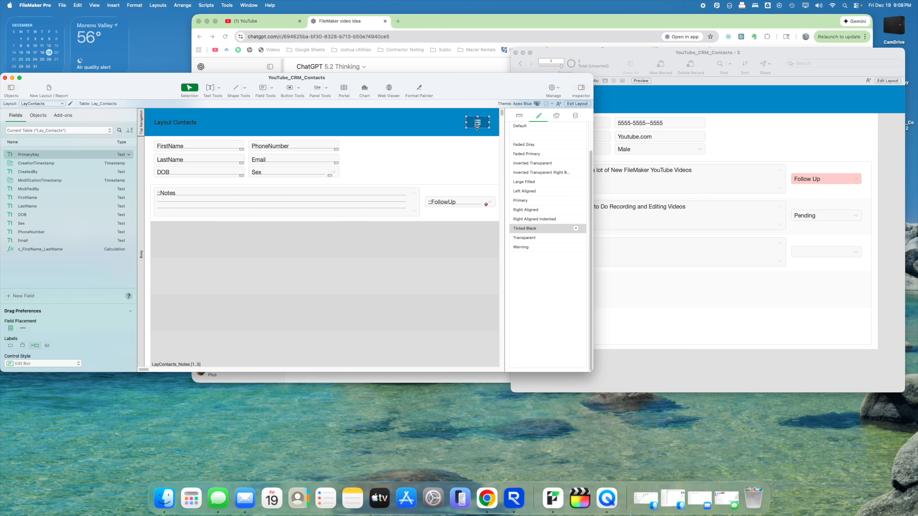
- Copy the list button below the Sex field, give it the Faded Gray style, and narrow it
left_click_drag(479, 124, 477, 170)
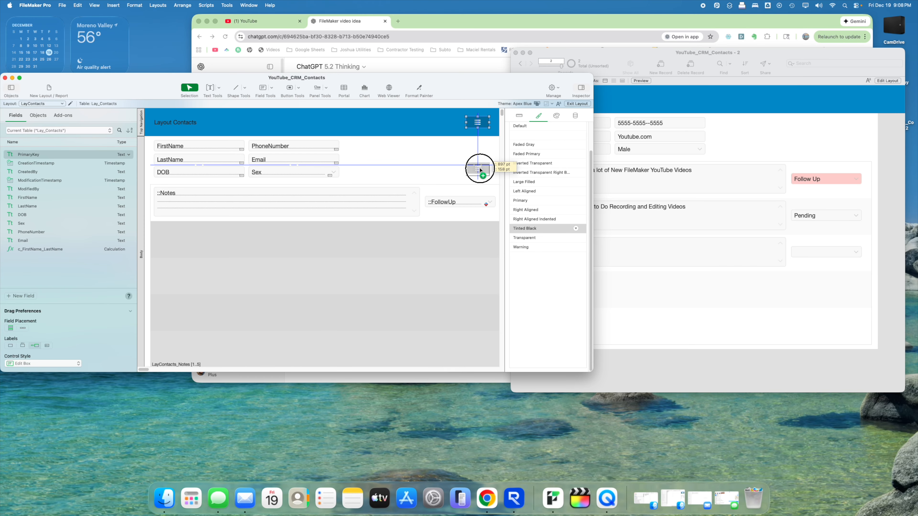
scroll(412, 195, "right", 5)
scroll(406, 192, "left", 5)
scroll(439, 182, "right", 5)
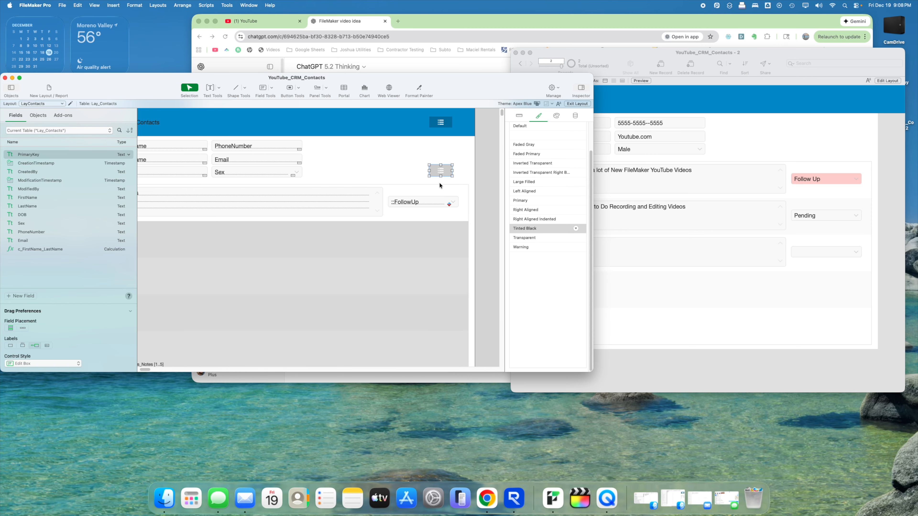
scroll(434, 179, "left", 5)
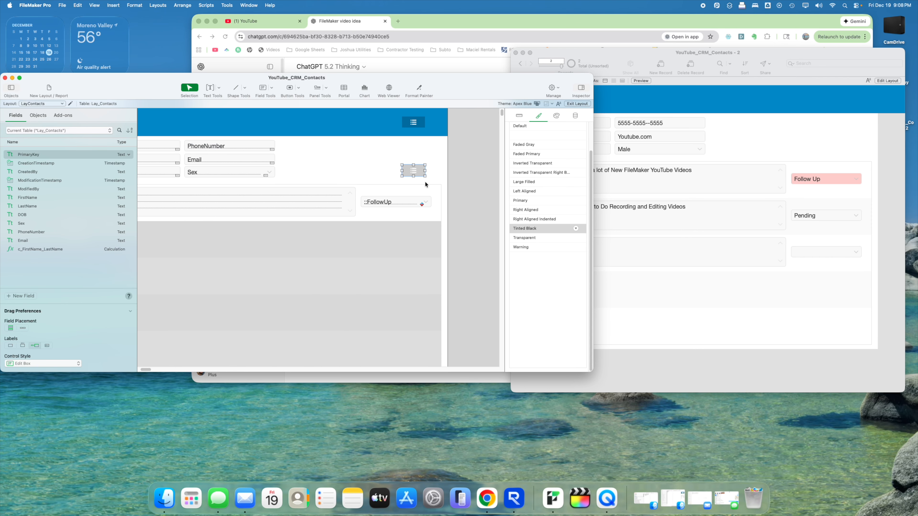
left_click(523, 145)
left_click(453, 170)
left_click(475, 171)
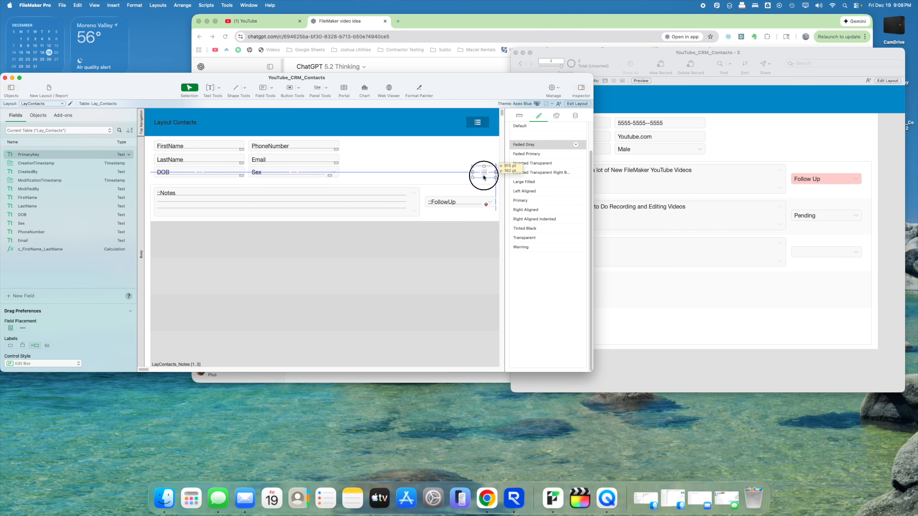
scroll(481, 177, "right", 5)
scroll(375, 177, "left", 5)
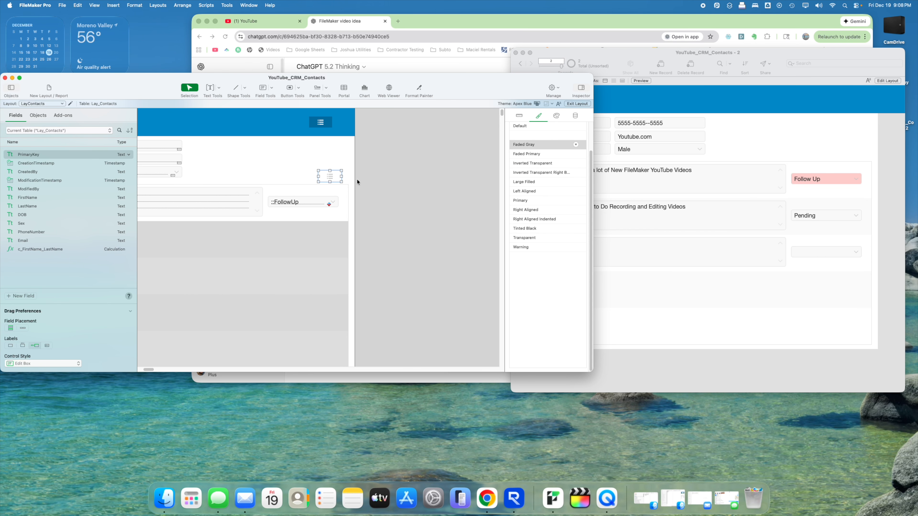
left_click_drag(319, 176, 343, 179)
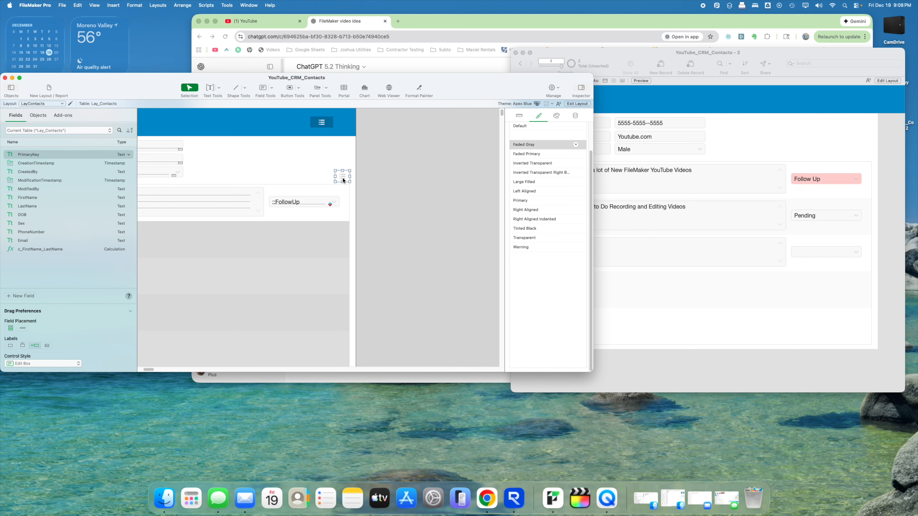
scroll(369, 215, "left", 5)
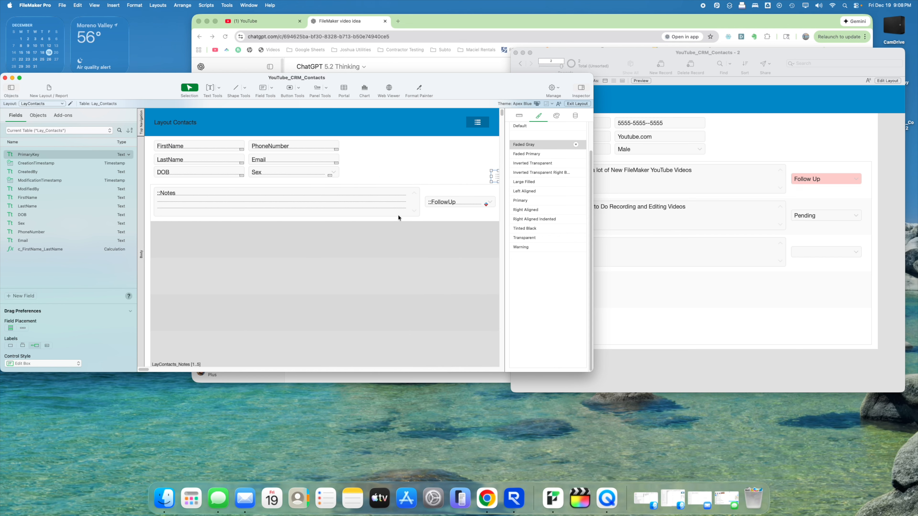
scroll(394, 215, "right", 5)
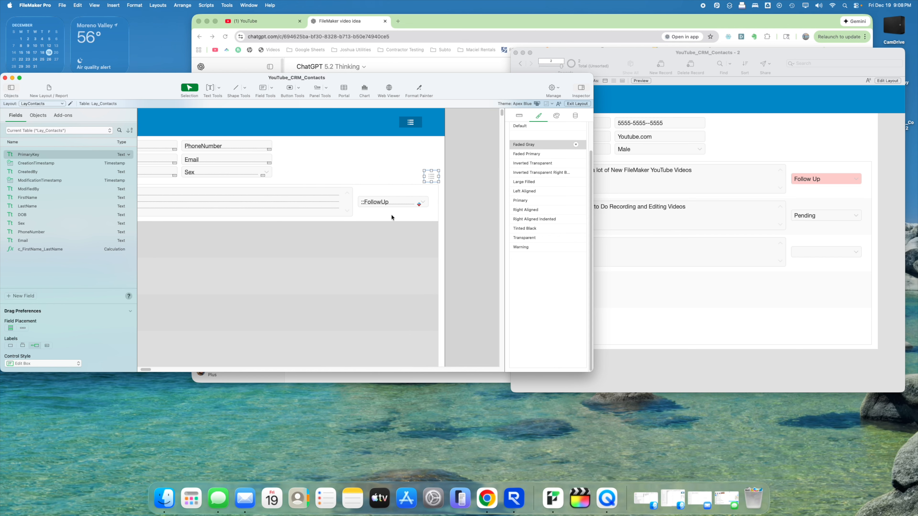
- Duplicate the Go To Contacts List View script, point it to ListNotes, and assign it to the new button
double_click(429, 178)
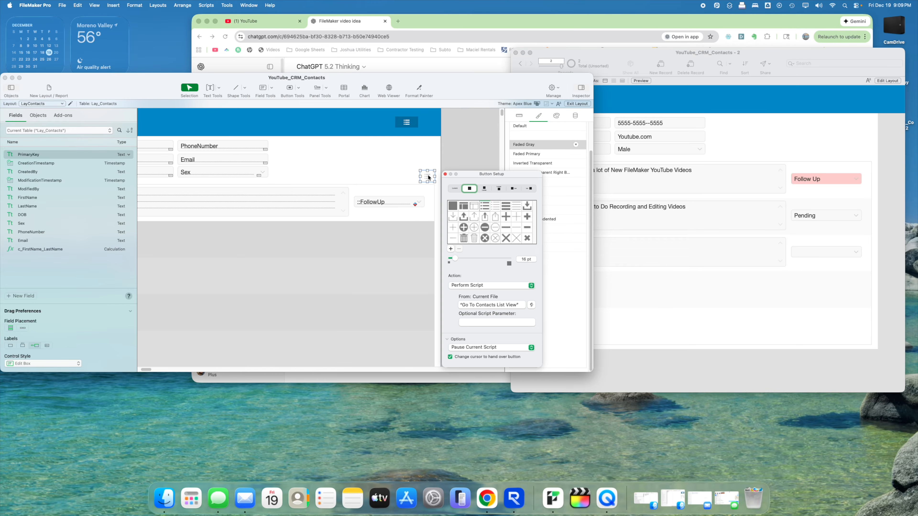
left_click(531, 305)
left_click(313, 383)
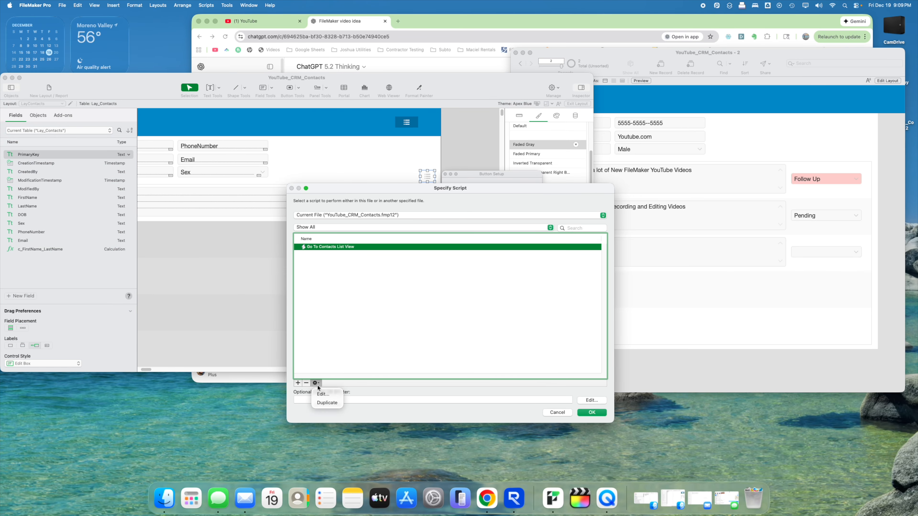
left_click(327, 398)
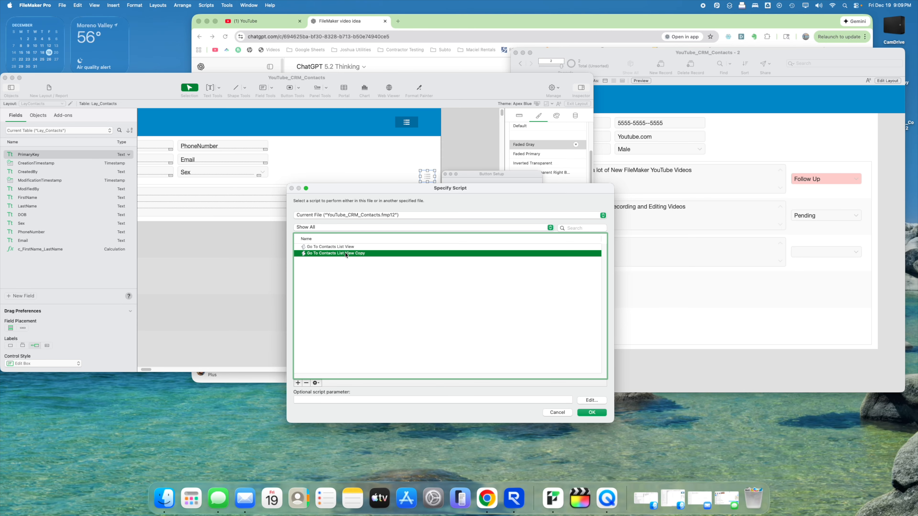
left_click(315, 384)
left_click(319, 397)
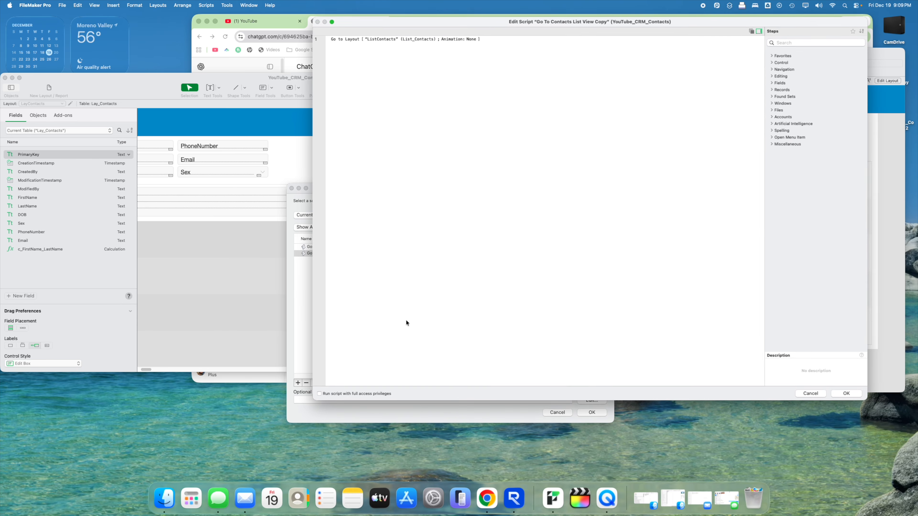
left_click(378, 40)
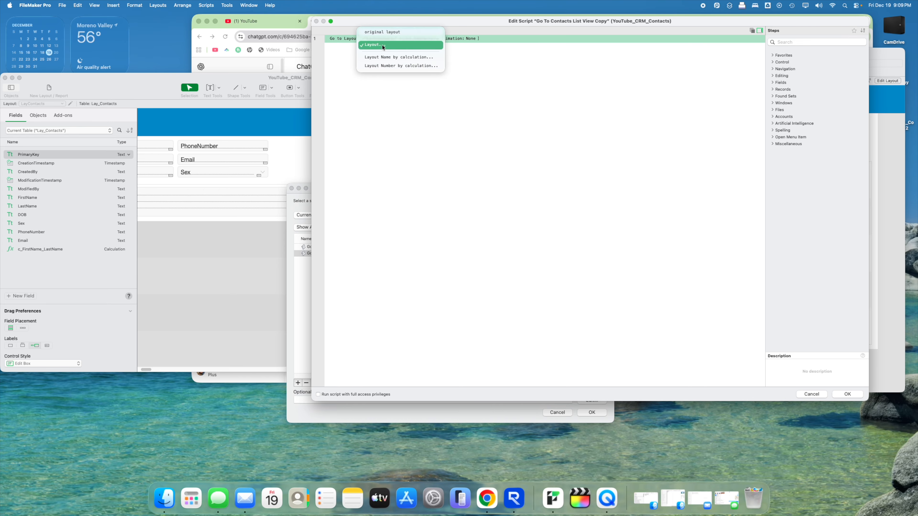
left_click(379, 43)
double_click(410, 175)
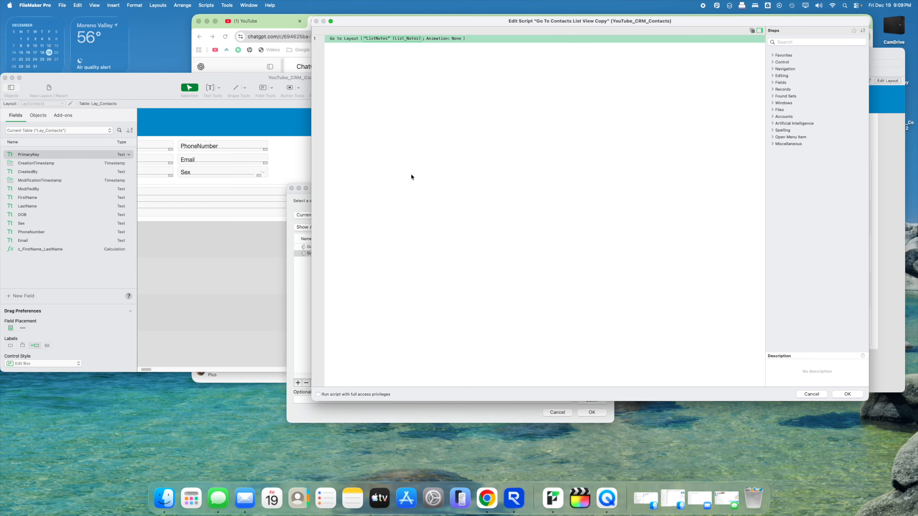
left_click(847, 395)
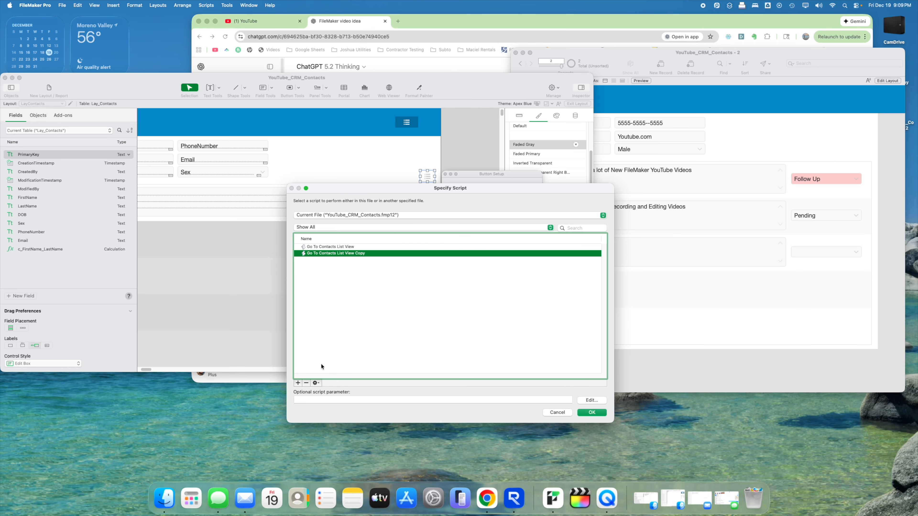
left_click(591, 413)
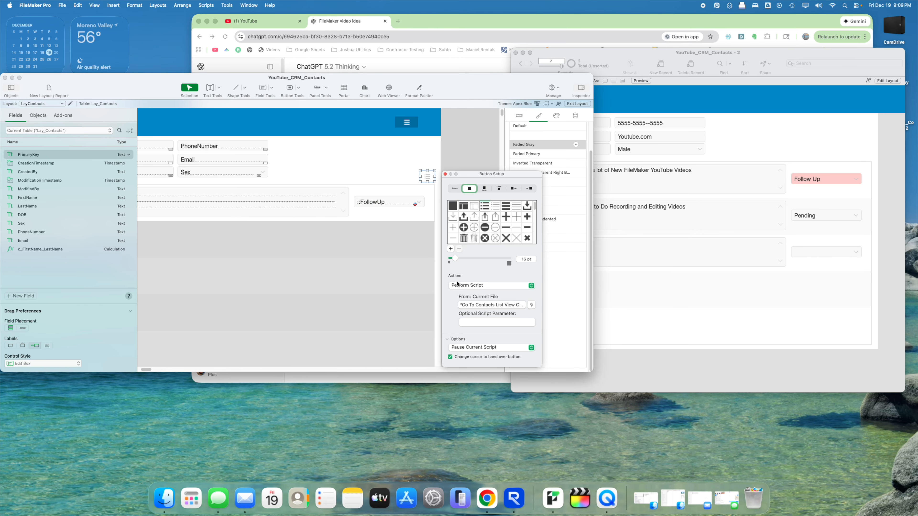
- Rename the copied script to 'Go To Notes List View' in the script workspace
key("super+shift+s")
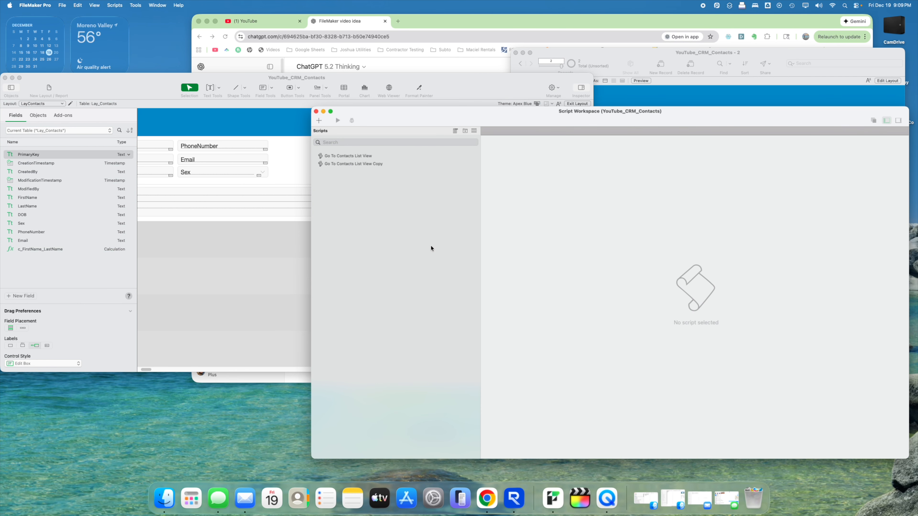
right_click(373, 164)
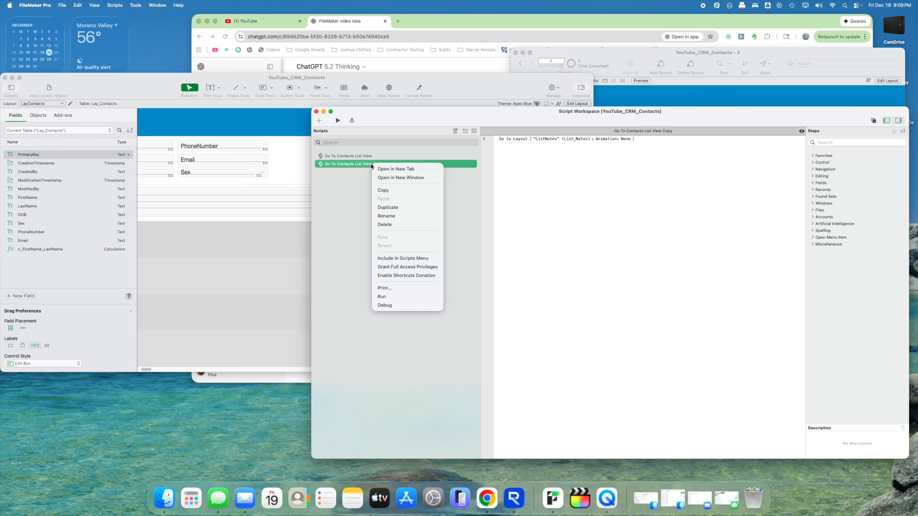
left_click(388, 215)
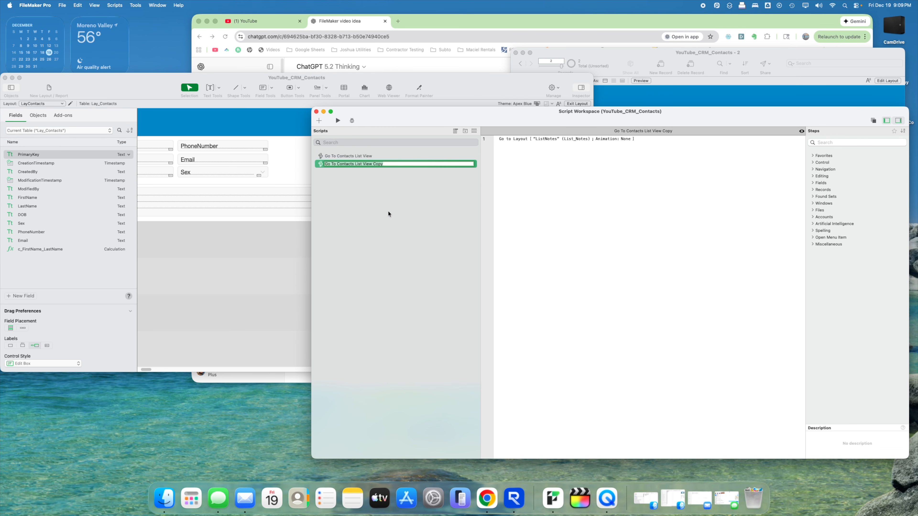
key("BackSpace")
key("BackSpace")
key("BackSpace")
key("BackSpace")
key("BackSpace")
key("BackSpace")
key("BackSpace")
key("BackSpace")
key("BackSpace")
key("BackSpace")
key("BackSpace")
key("BackSpace")
key("BackSpace")
key("BackSpace")
key("BackSpace")
key("BackSpace")
key("BackSpace")
key("BackSpace")
key("BackSpace")
key("BackSpace")
type("Nort")
type("tes")
type(" List View")
left_click(575, 242)
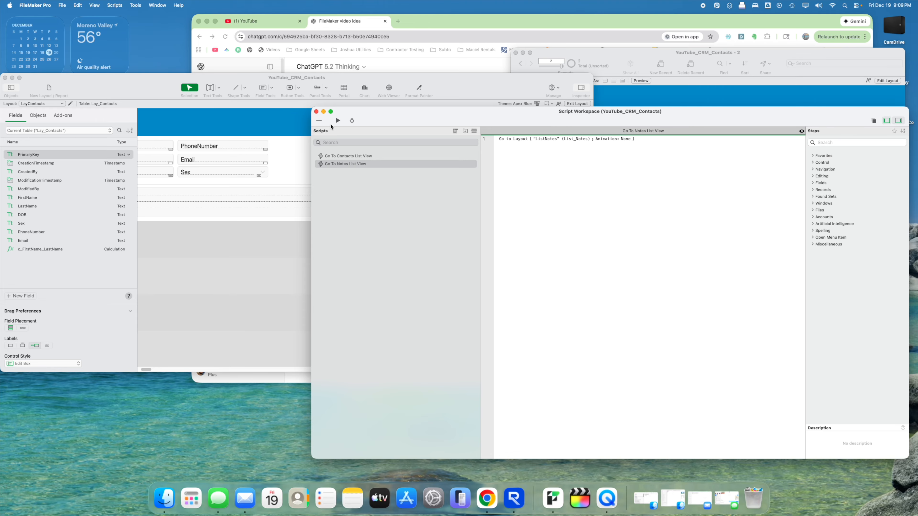
left_click(316, 112)
- In Browse mode, test the header button to reach the contacts list, then open the You Tube contact
left_click_drag(390, 78, 462, 73)
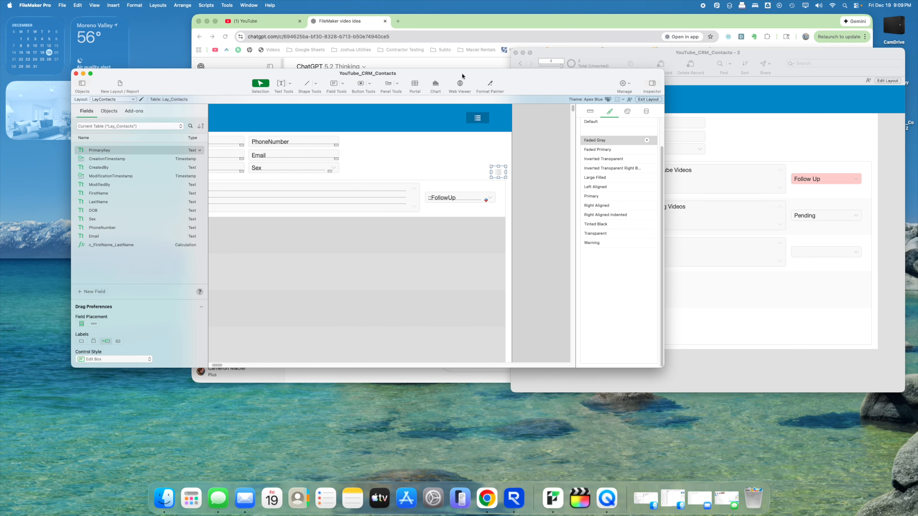
left_click(648, 99)
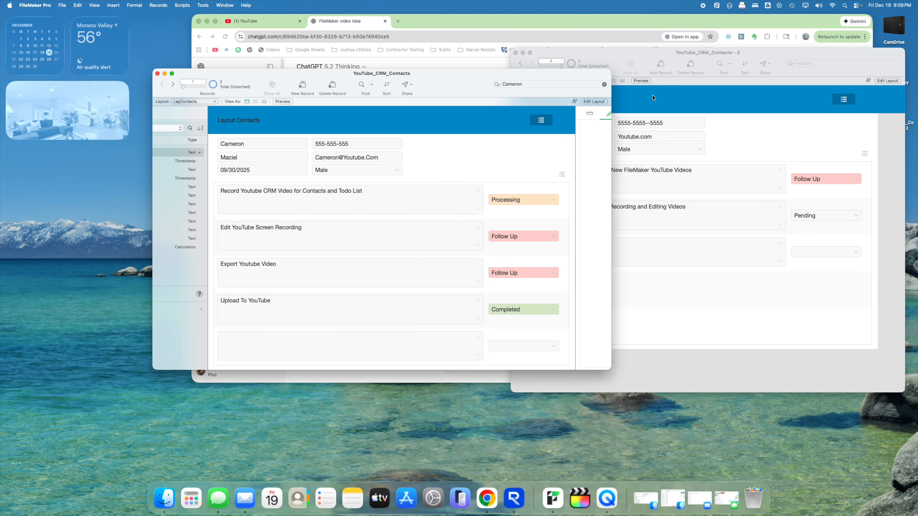
left_click(547, 125)
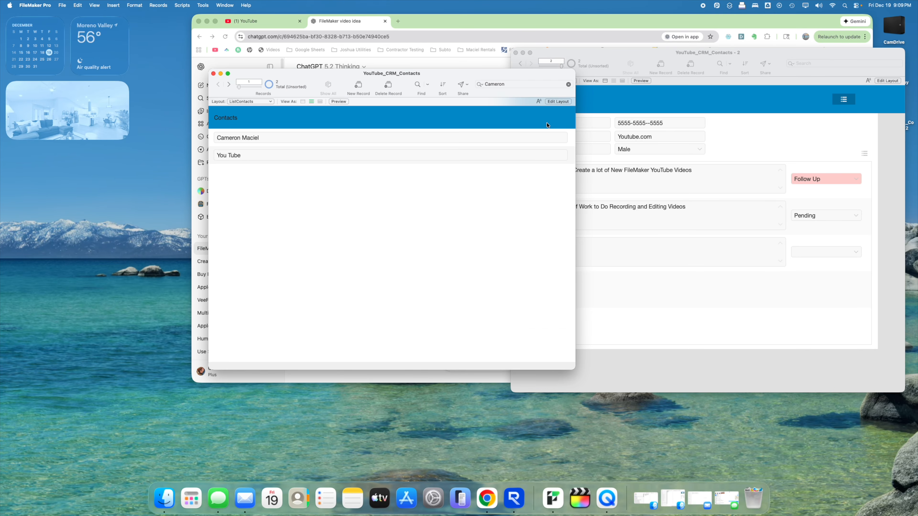
left_click(442, 159)
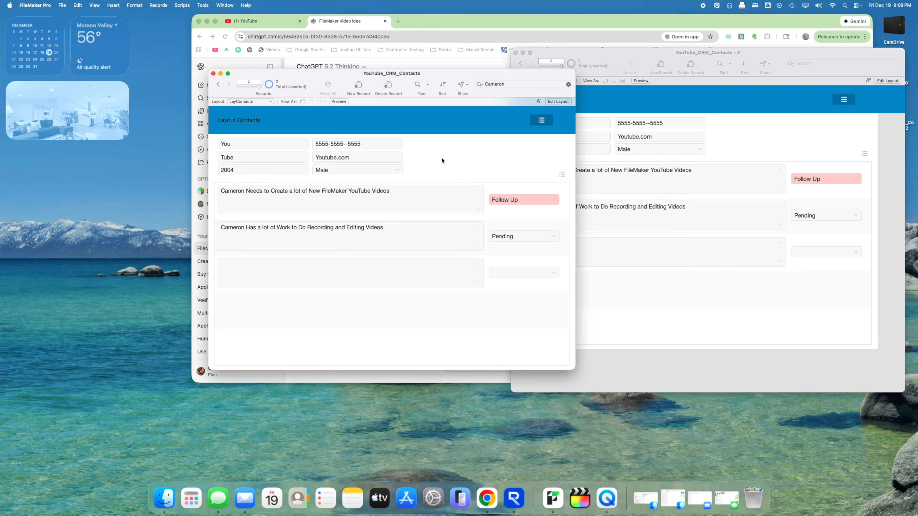
- Test the notes button to open ListNotes, return to the contact form, and close the second window
left_click(562, 175)
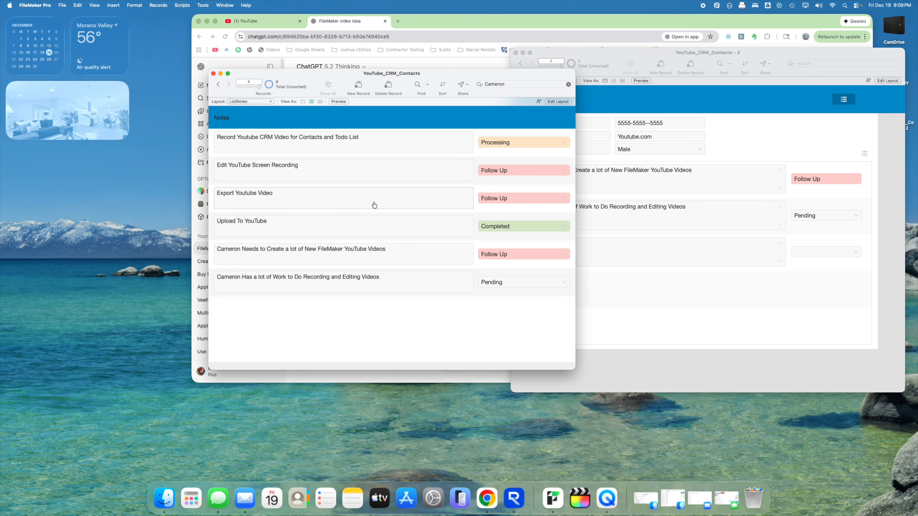
left_click_drag(432, 76, 402, 74)
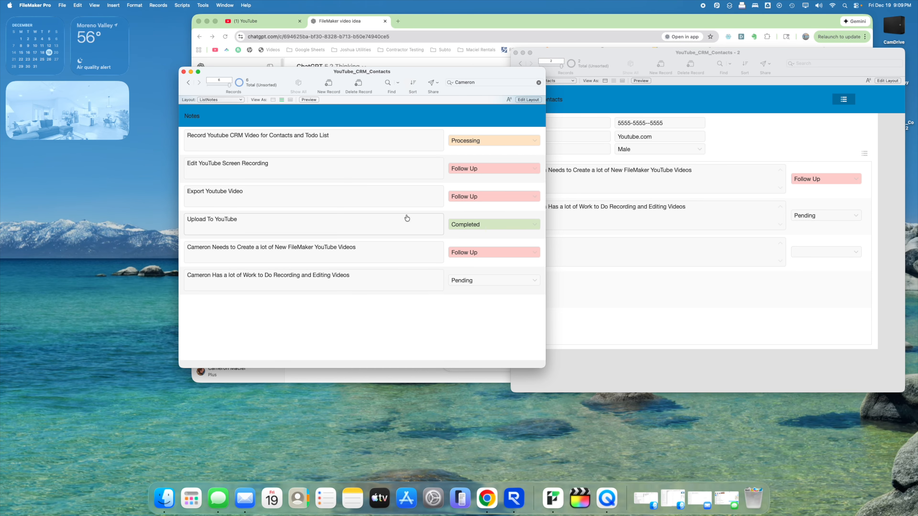
left_click(410, 223)
left_click(619, 94)
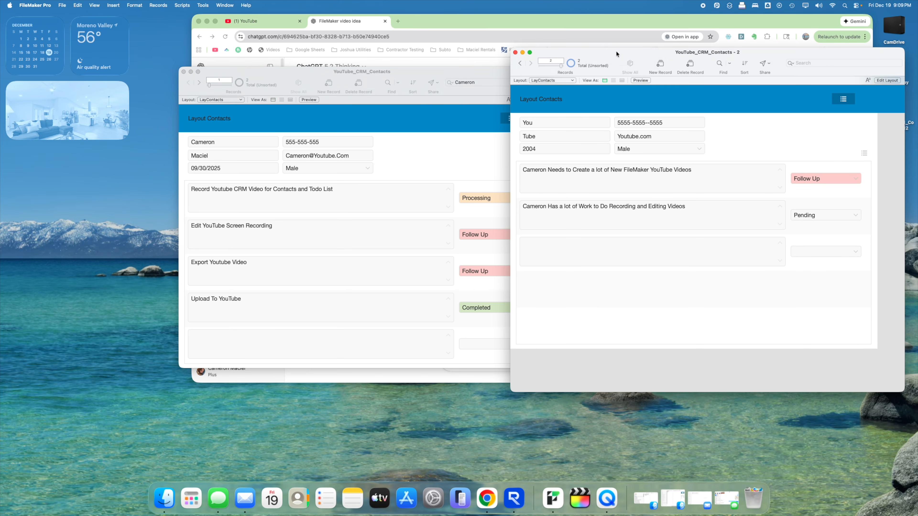
left_click(515, 53)
left_click_drag(436, 70, 540, 77)
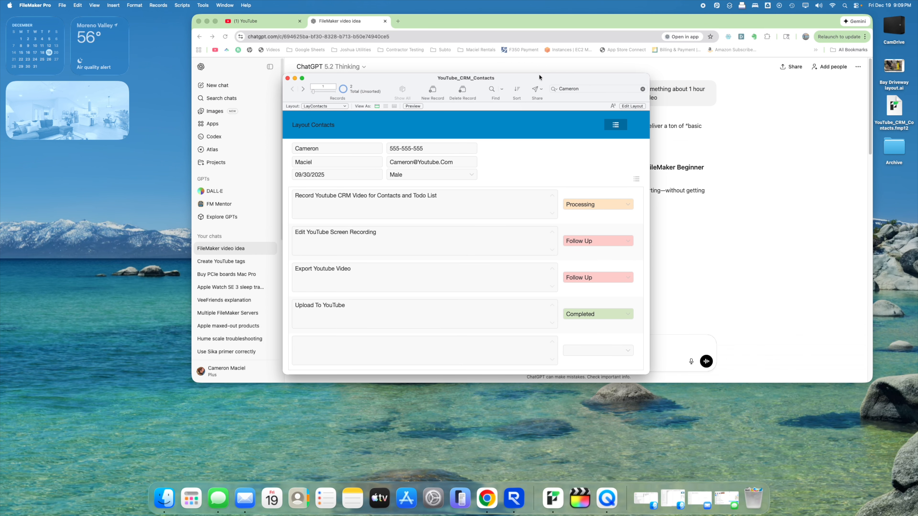
- Clear the quick search, leave the open note unchanged, and create a new contact with first and last name
left_click(643, 89)
left_click(545, 215)
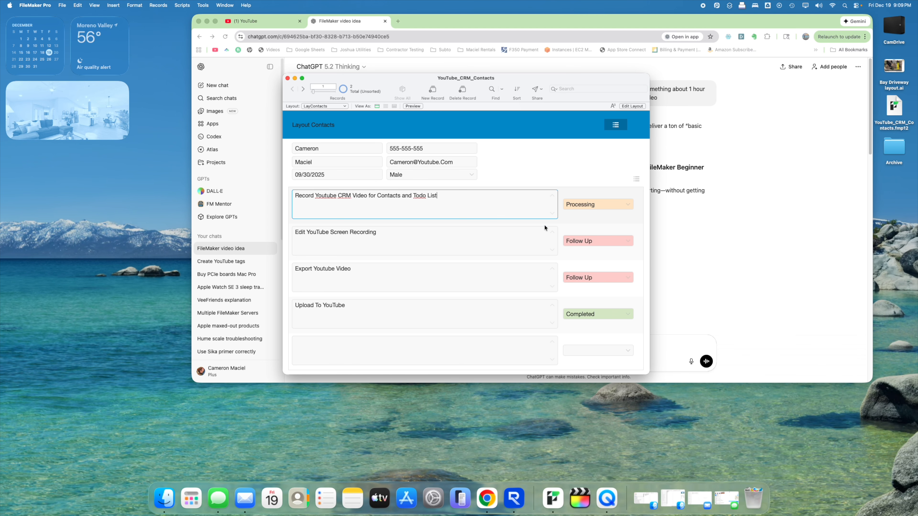
left_click(577, 220)
left_click(573, 175)
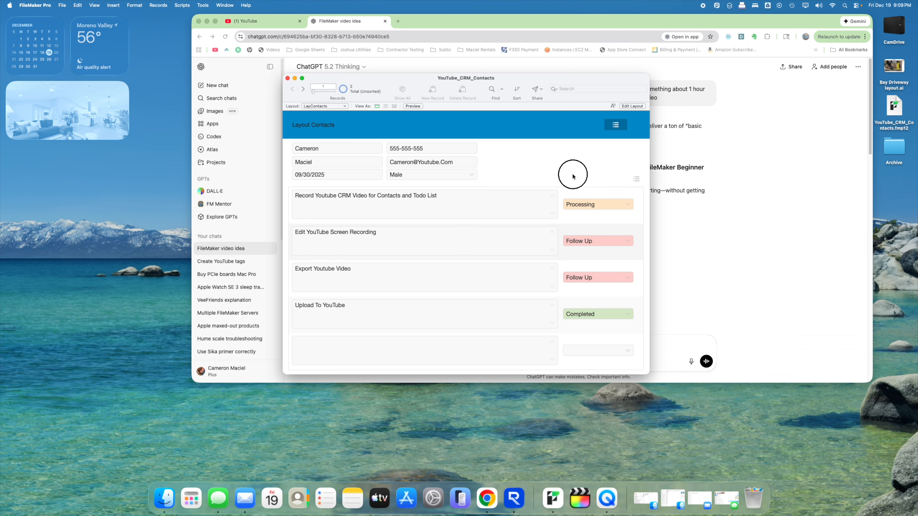
left_click(437, 89)
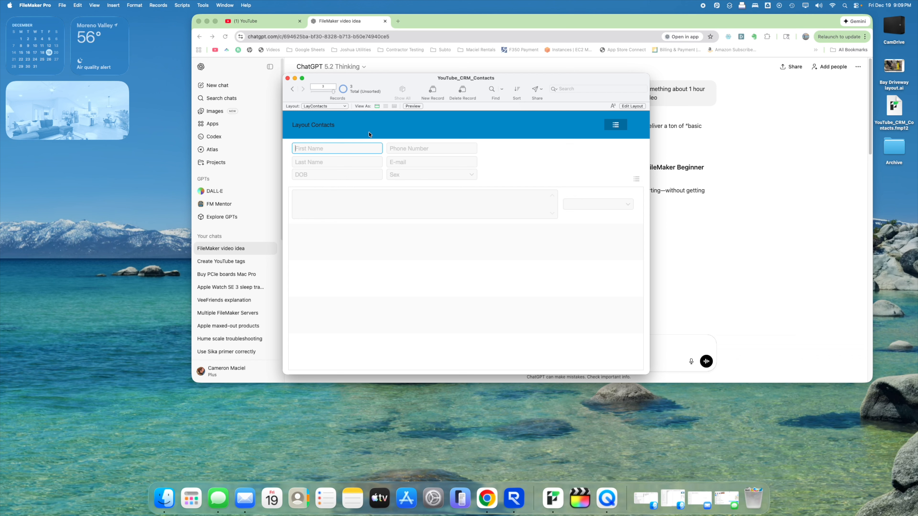
type("John")
key("Tab")
type("Doe")
key("Tab")
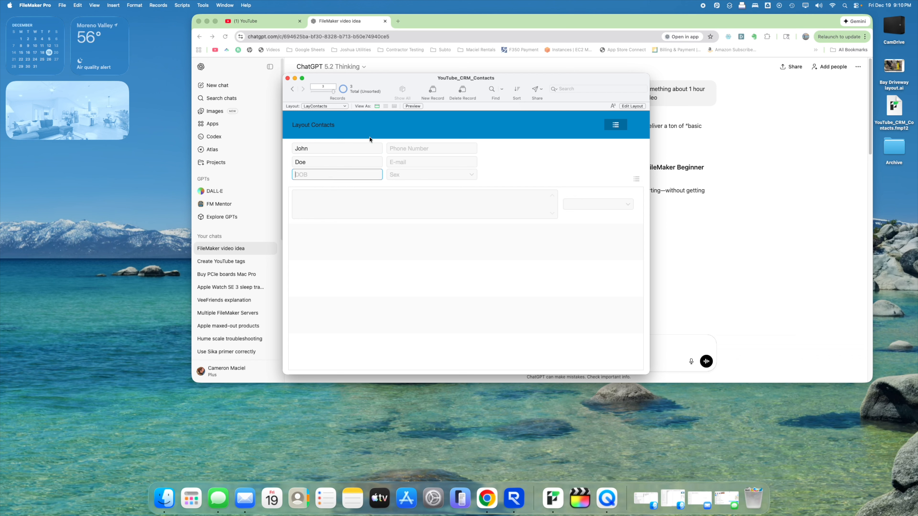
- Enter the new contact's birth date, phone number, e-mail and sex Male
type("09-31-2025")
key("Tab")
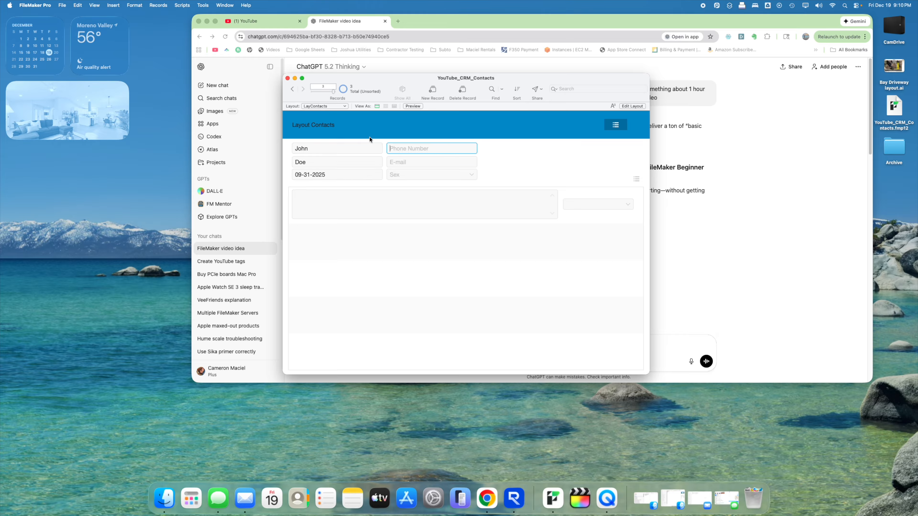
type("555-555-555")
key("Tab")
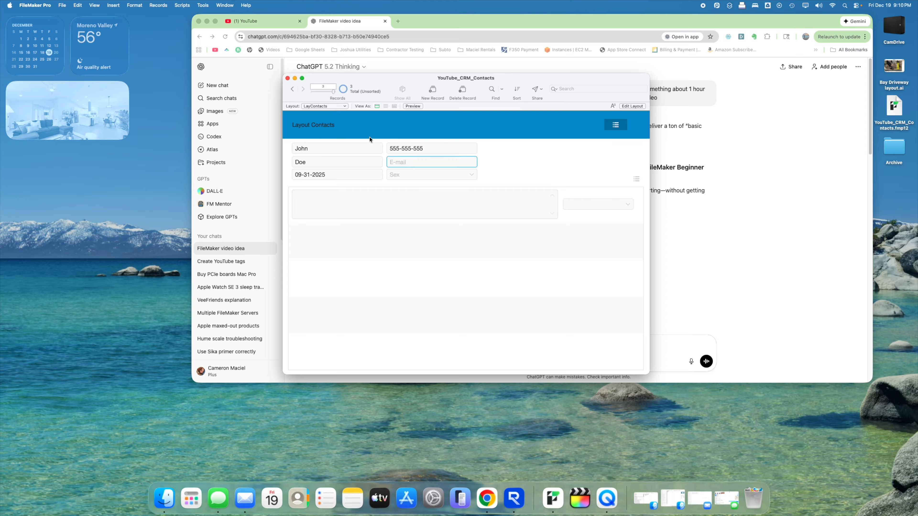
type("HelloWorld")
key("Tab")
type("Male")
- Add the note 'YouTube is Awesome' with status Follow Up
key("Tab")
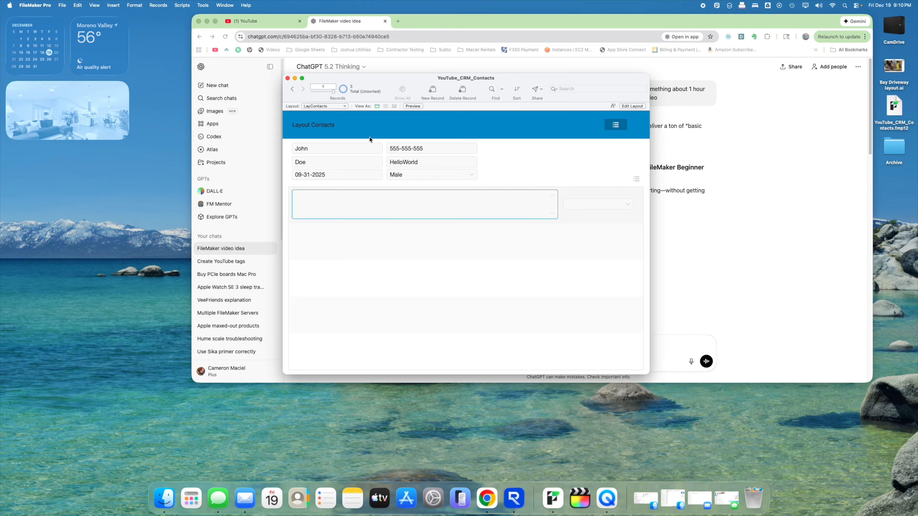
type("YouTube is As")
key("BackSpace")
type("wesome")
key("Tab")
type("Fol")
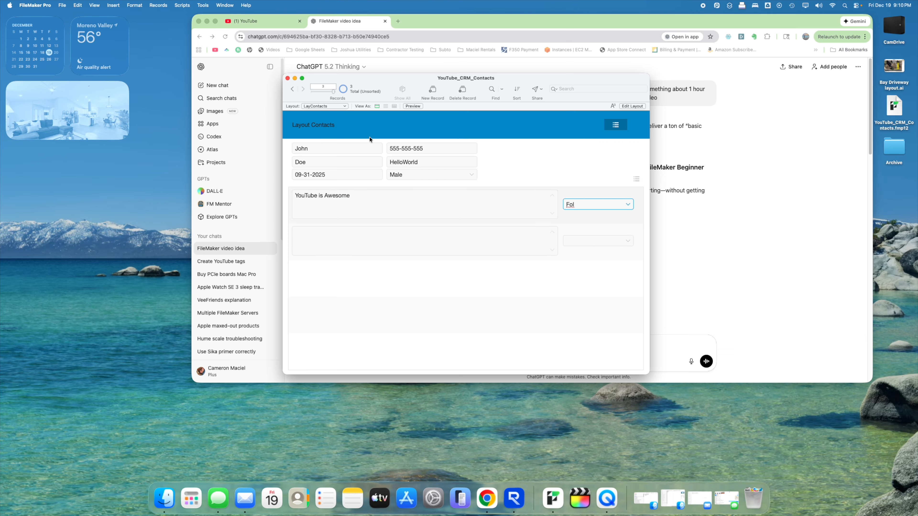
type("low Up")
- Enable auto-complete using the value list on the ::FollowUp status field, then return to Browse mode
left_click(642, 106)
left_click(632, 205)
left_click(720, 115)
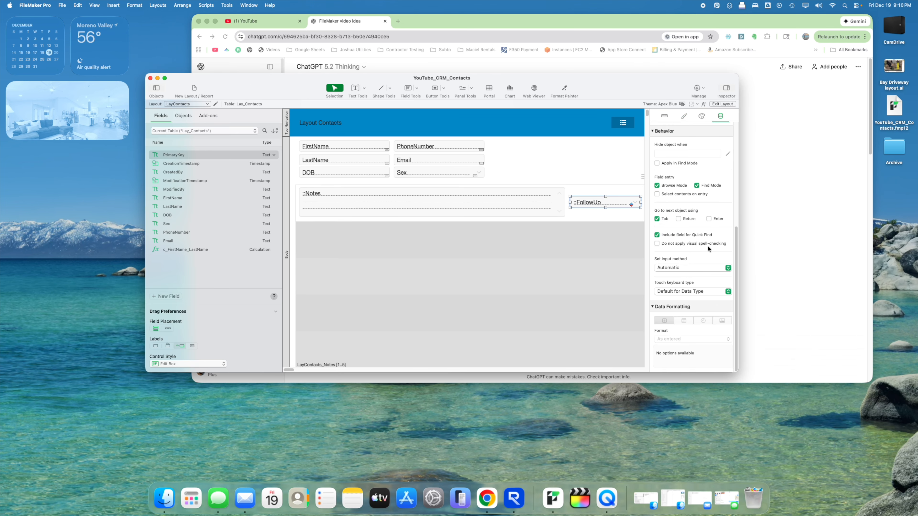
scroll(708, 247, "up", 3)
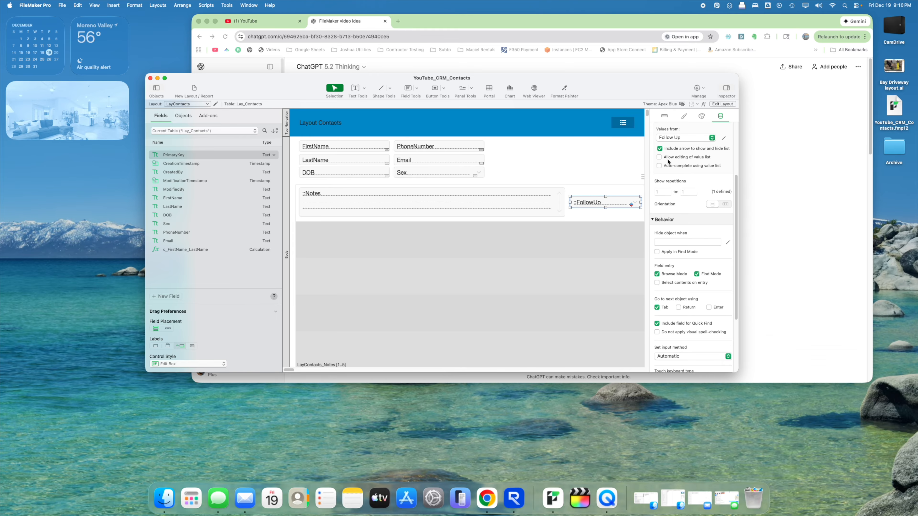
left_click(666, 167)
left_click(722, 104)
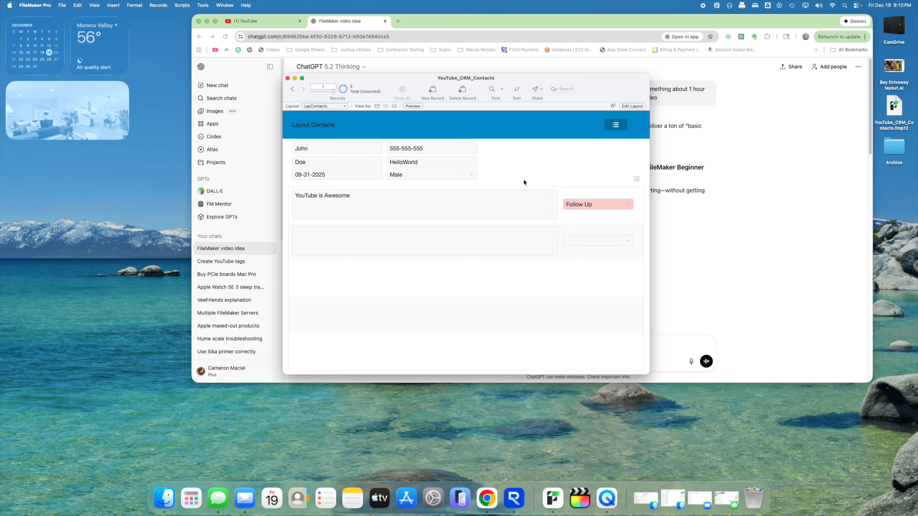
- Add notes 'Need To Record Videos' as Completed and 'Need To Export Video' as Pending
left_click(507, 246)
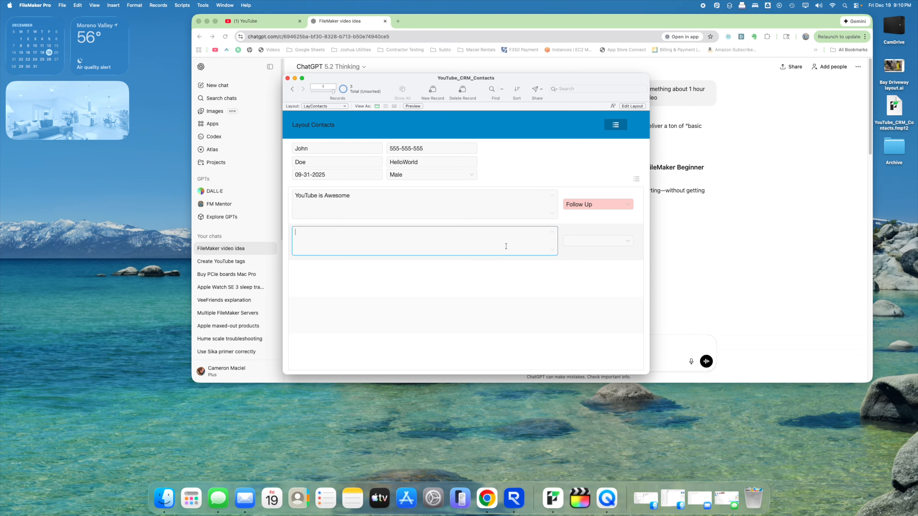
type("Need To Record Videos")
key("Tab")
type("Completed")
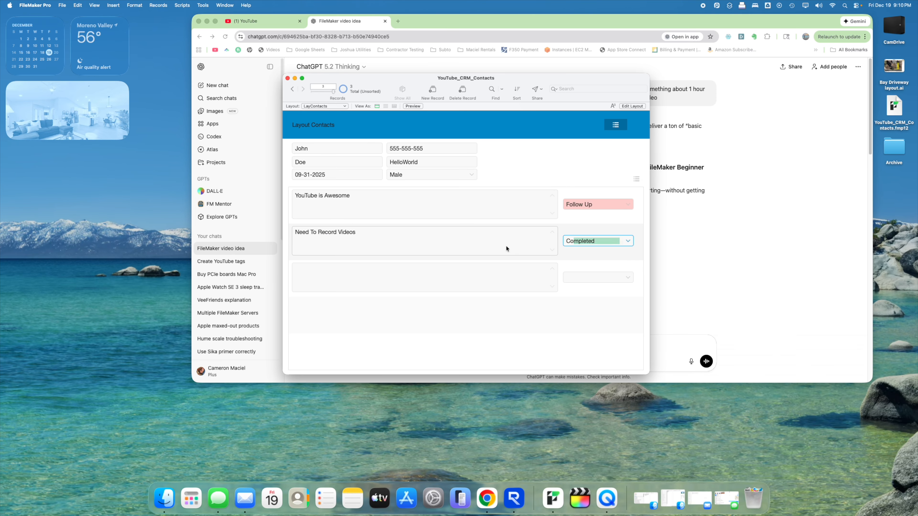
key("Tab")
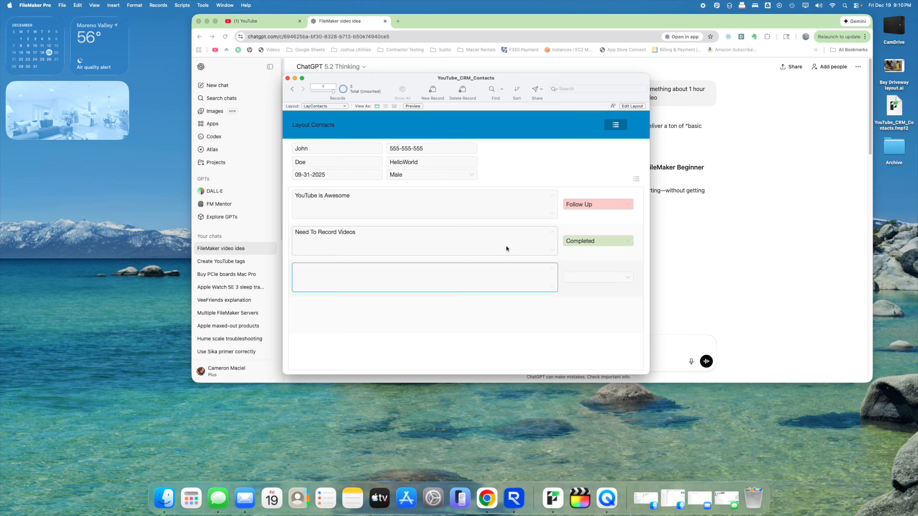
type("Need To Export Video")
key("Tab")
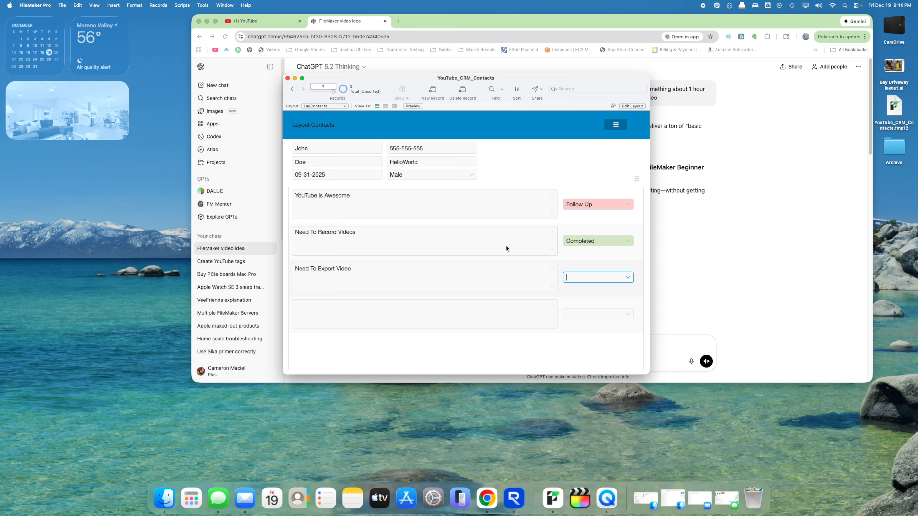
type("Pending")
key("Tab")
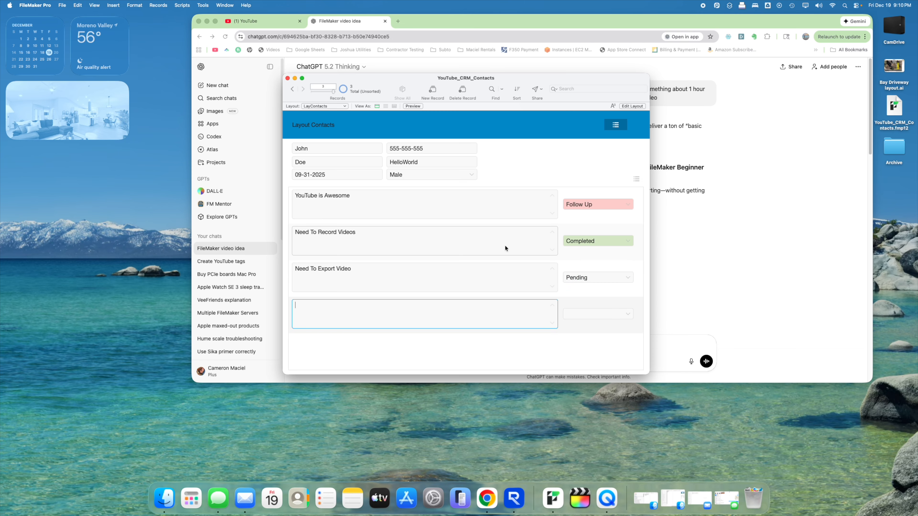
left_click(506, 175)
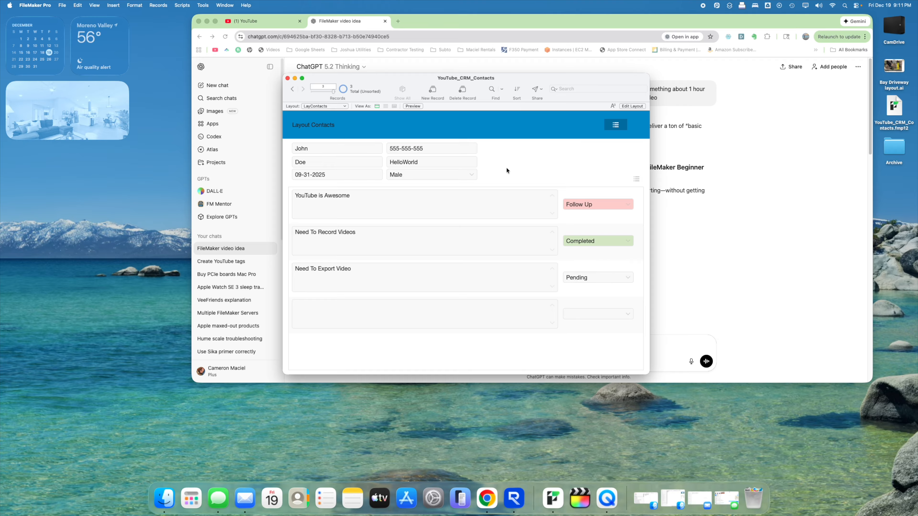
left_click_drag(502, 90, 467, 118)
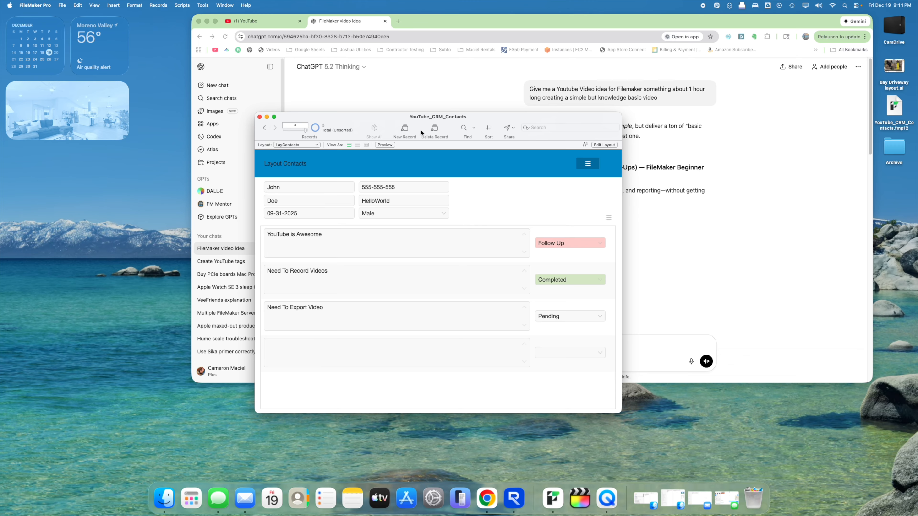
left_click(566, 129)
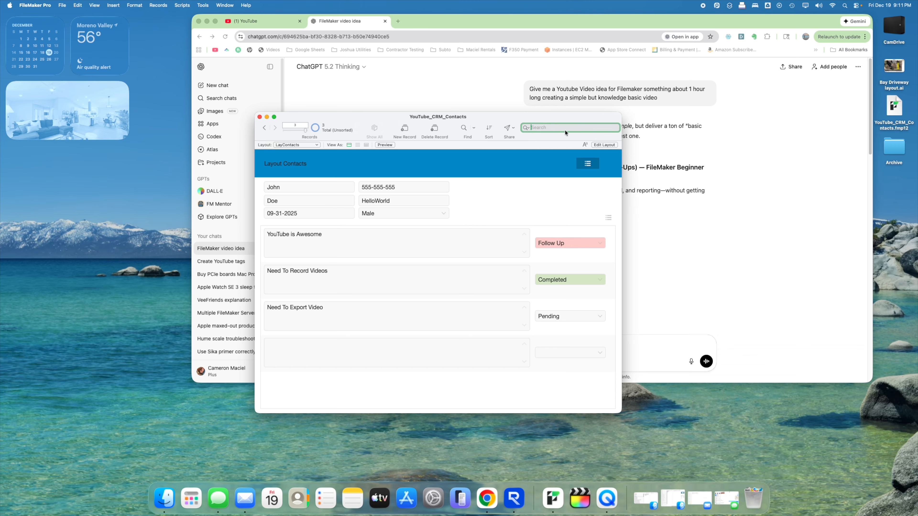
left_click(517, 214)
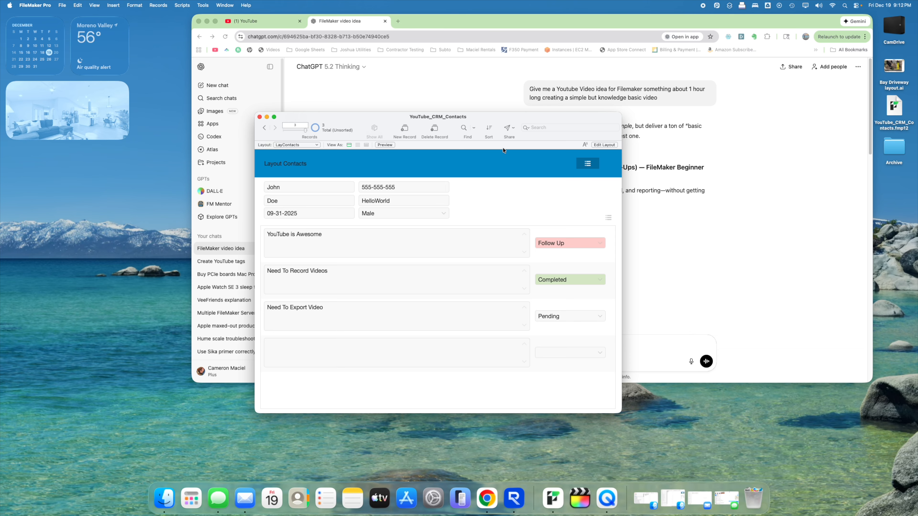
left_click_drag(372, 120, 310, 101)
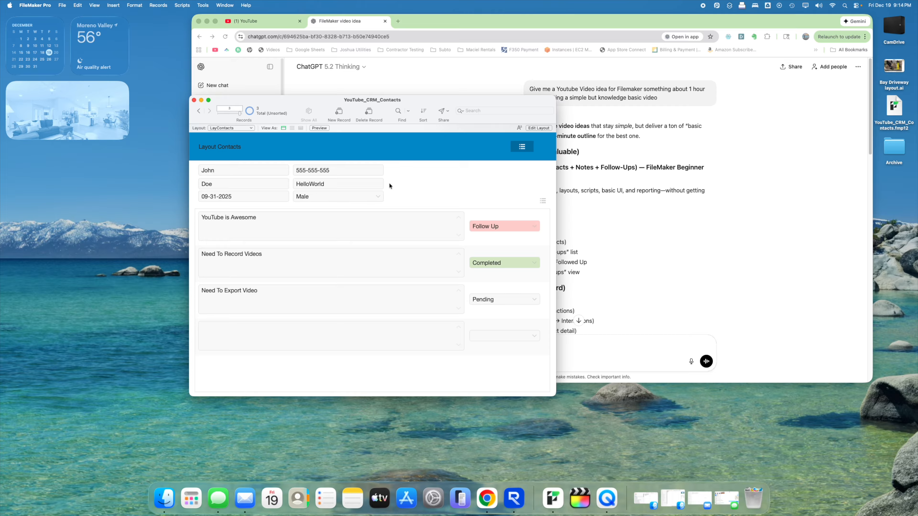
- Use the header button to reach the contacts list, open the last contact, then jump to the notes list
left_click(519, 147)
left_click(480, 111)
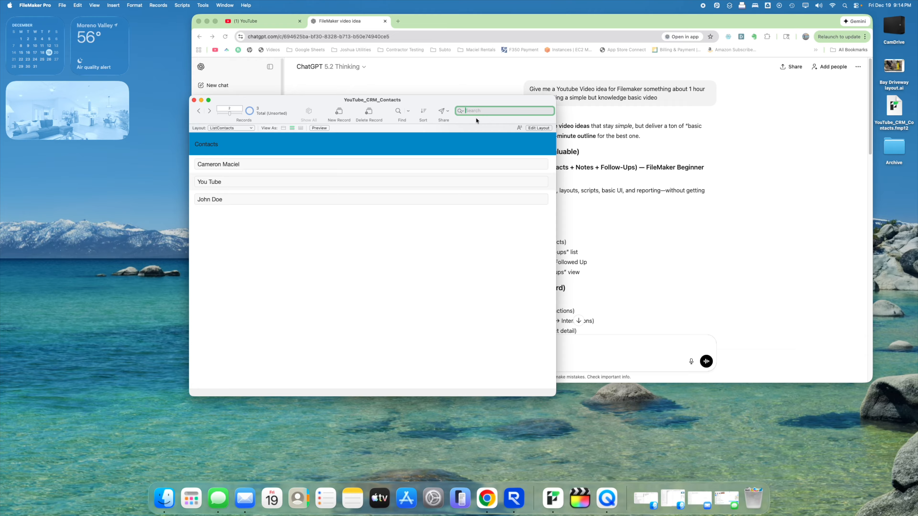
left_click(389, 202)
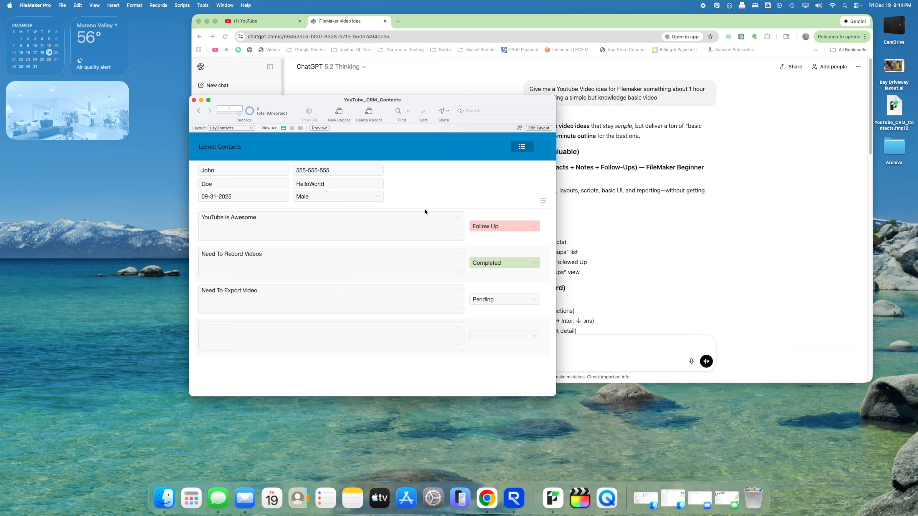
left_click(541, 201)
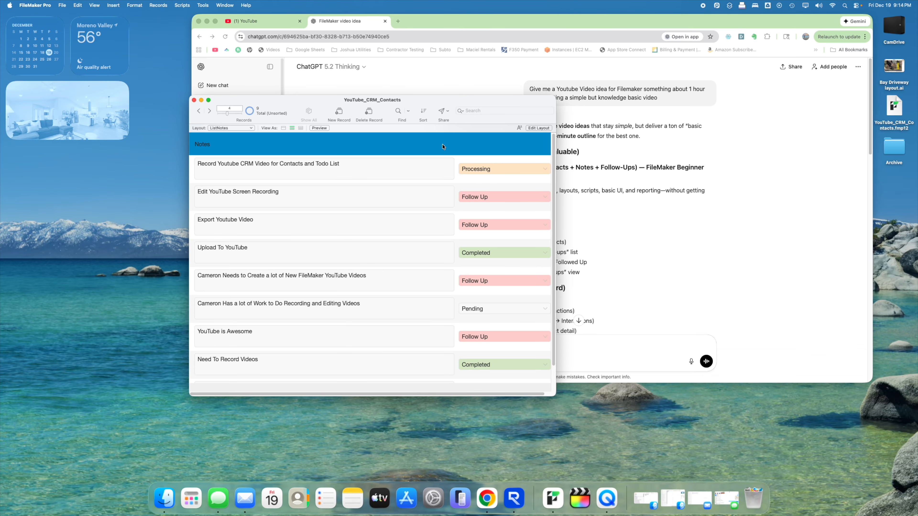
- Review the tables, Notes fields and relationships in Manage Database, then confirm with OK
key("super+shift+d")
left_click(386, 81)
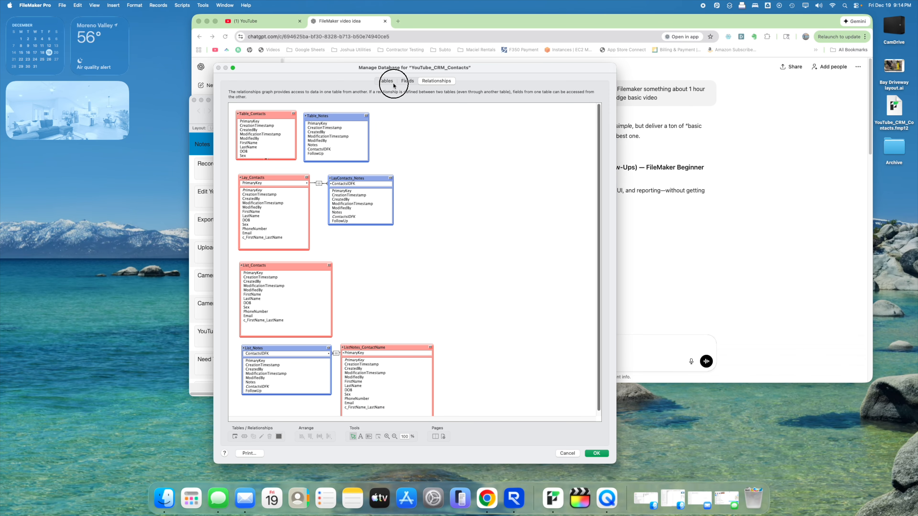
left_click(408, 80)
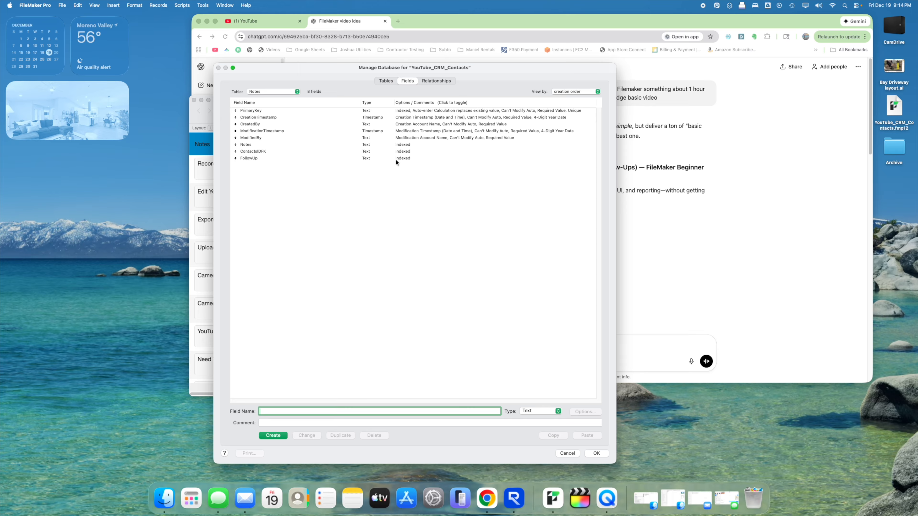
left_click(443, 86)
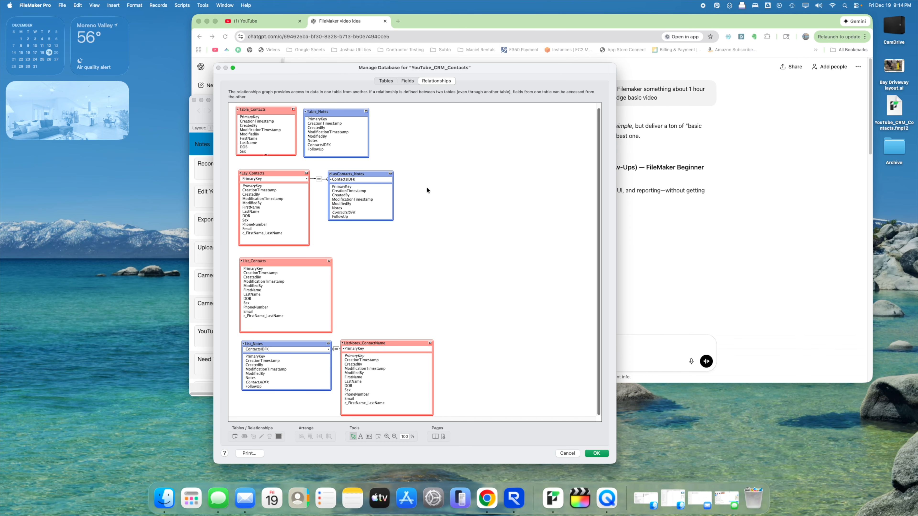
left_click(595, 452)
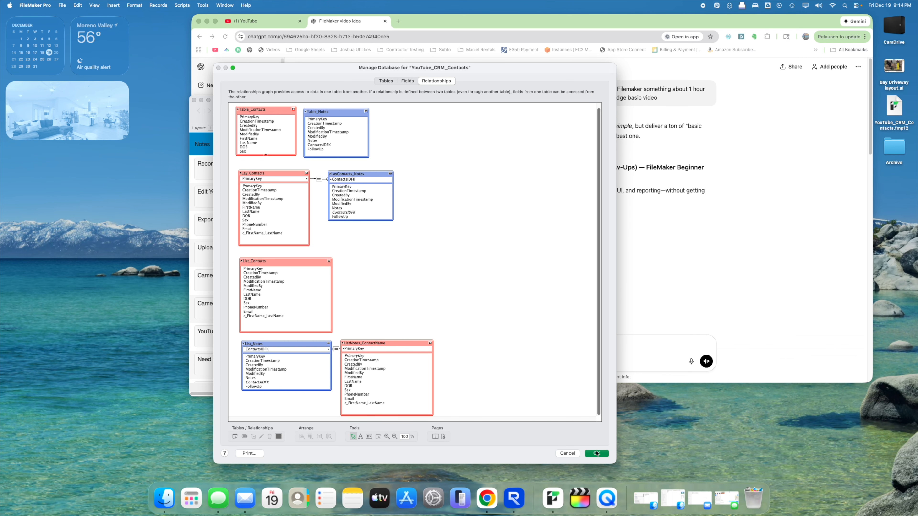